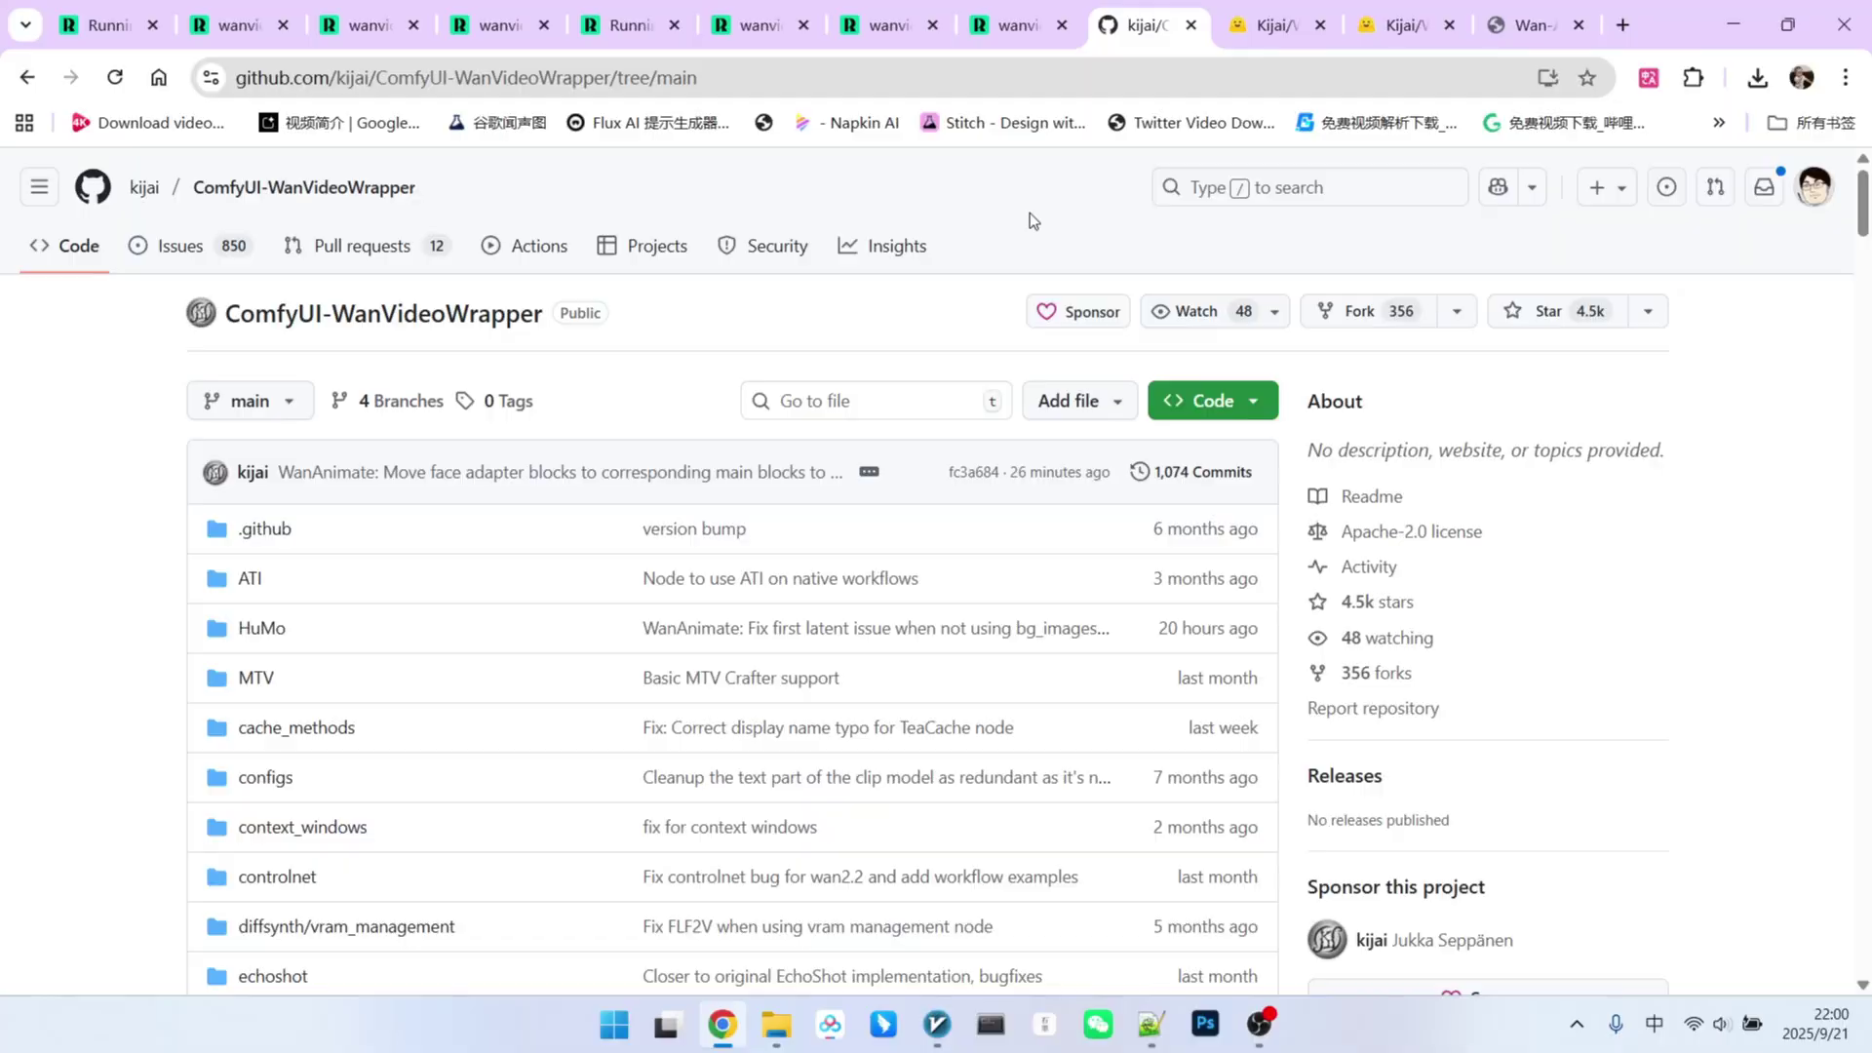
pyautogui.scroll(-2, 1031, 213)
pyautogui.scroll(-4, 1033, 208)
pyautogui.scroll(-4, 1032, 208)
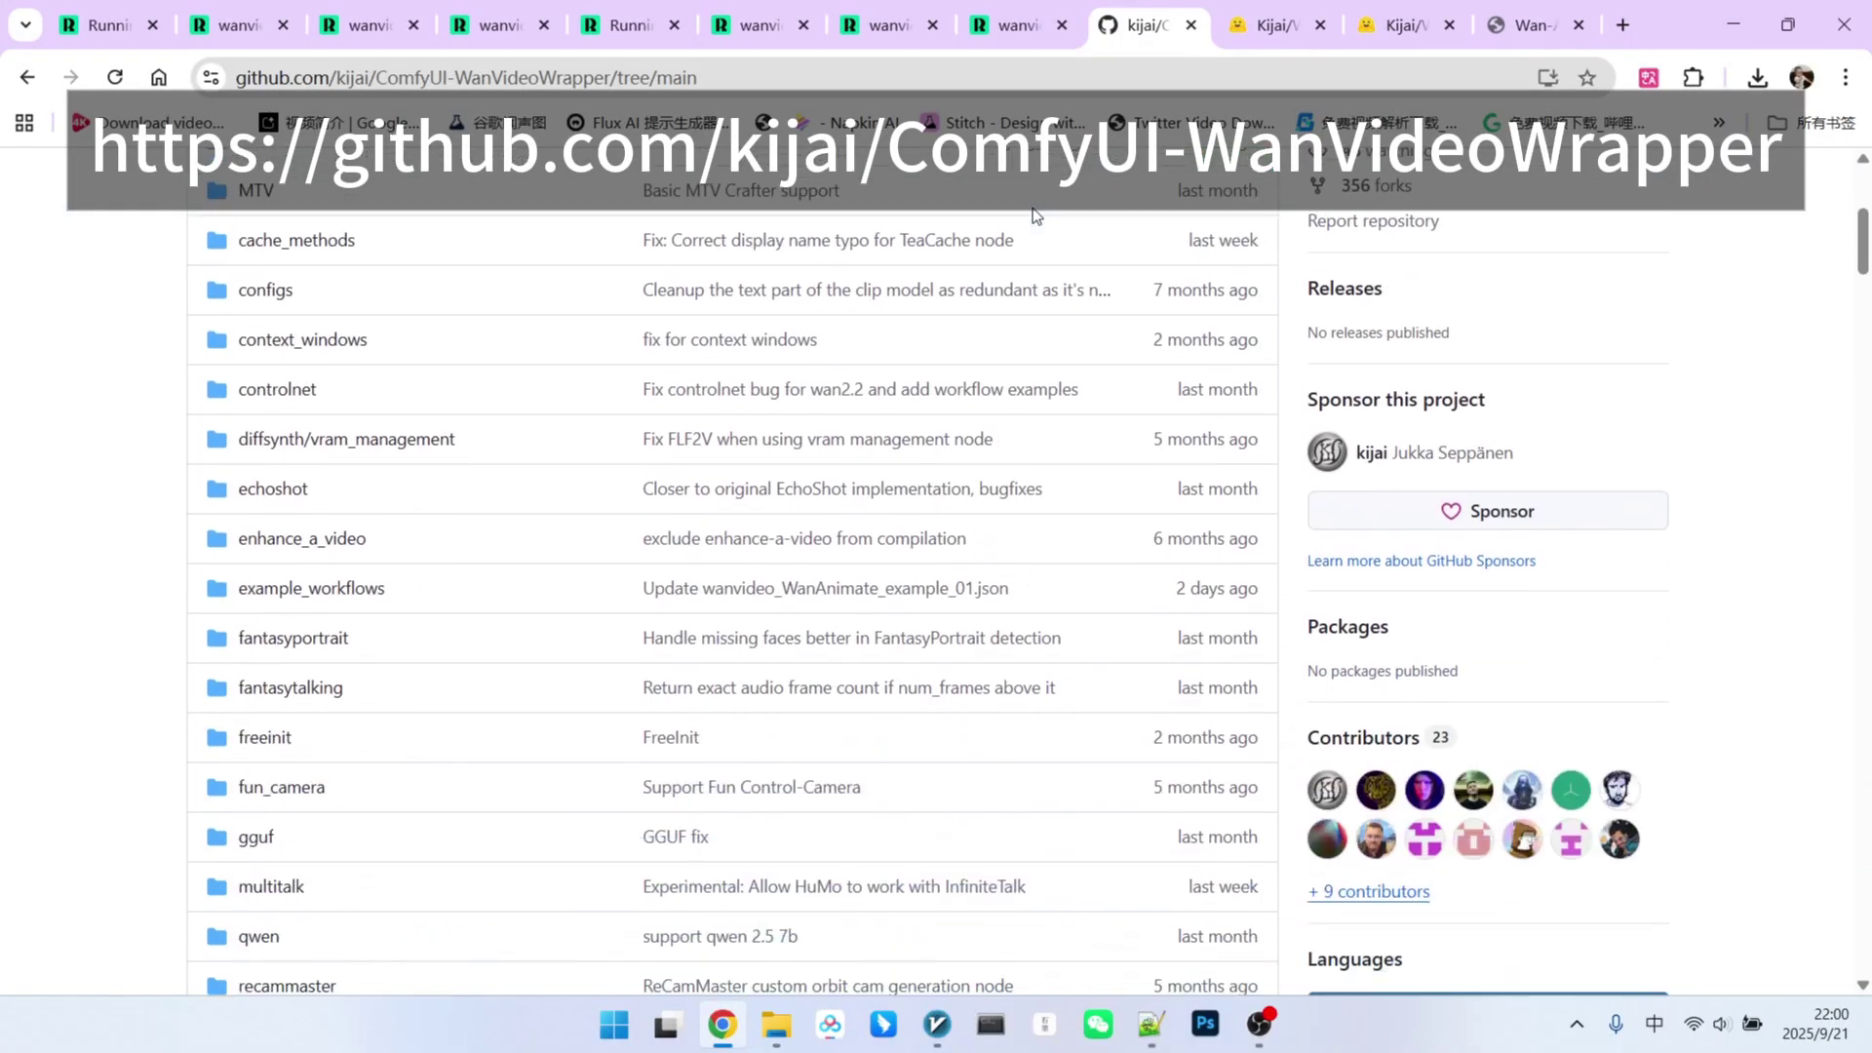
pyautogui.scroll(-4, 1083, 191)
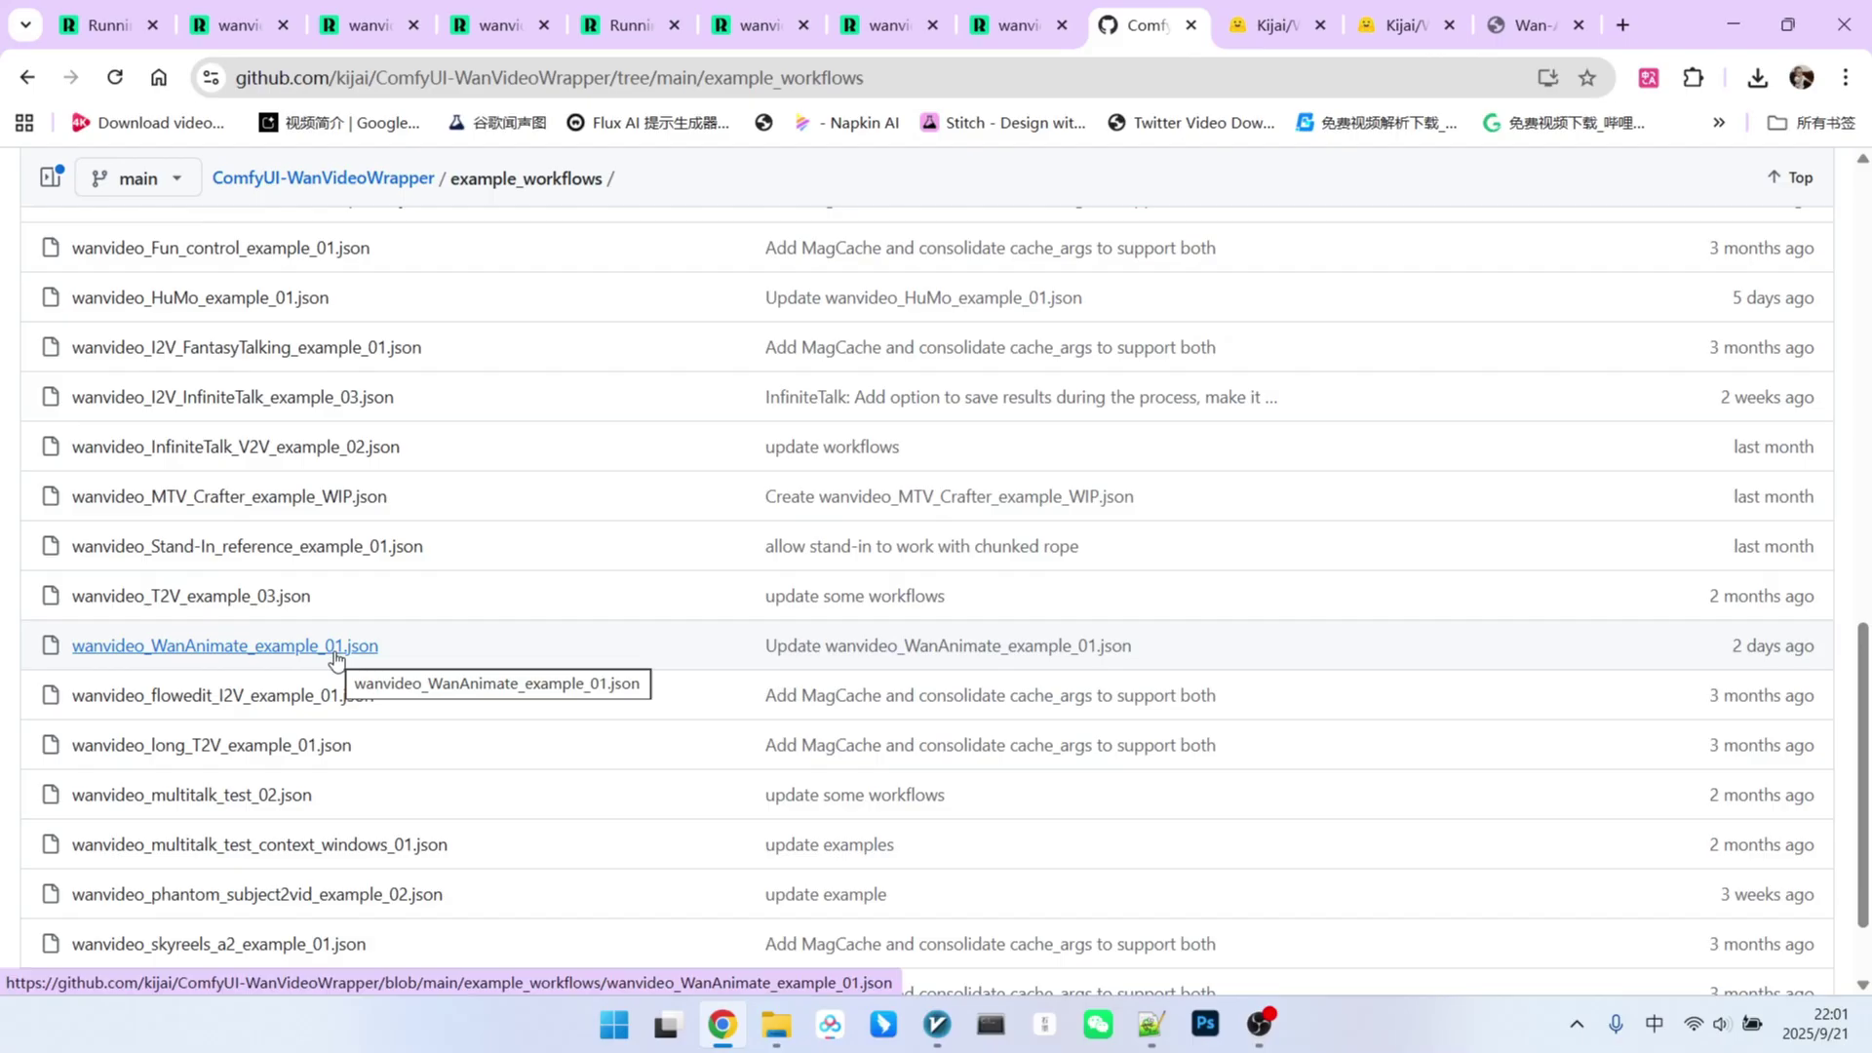
# Open wanvideo_WanAnimate_example_01.json from the example_workflows folder.
pyautogui.click(223, 646)
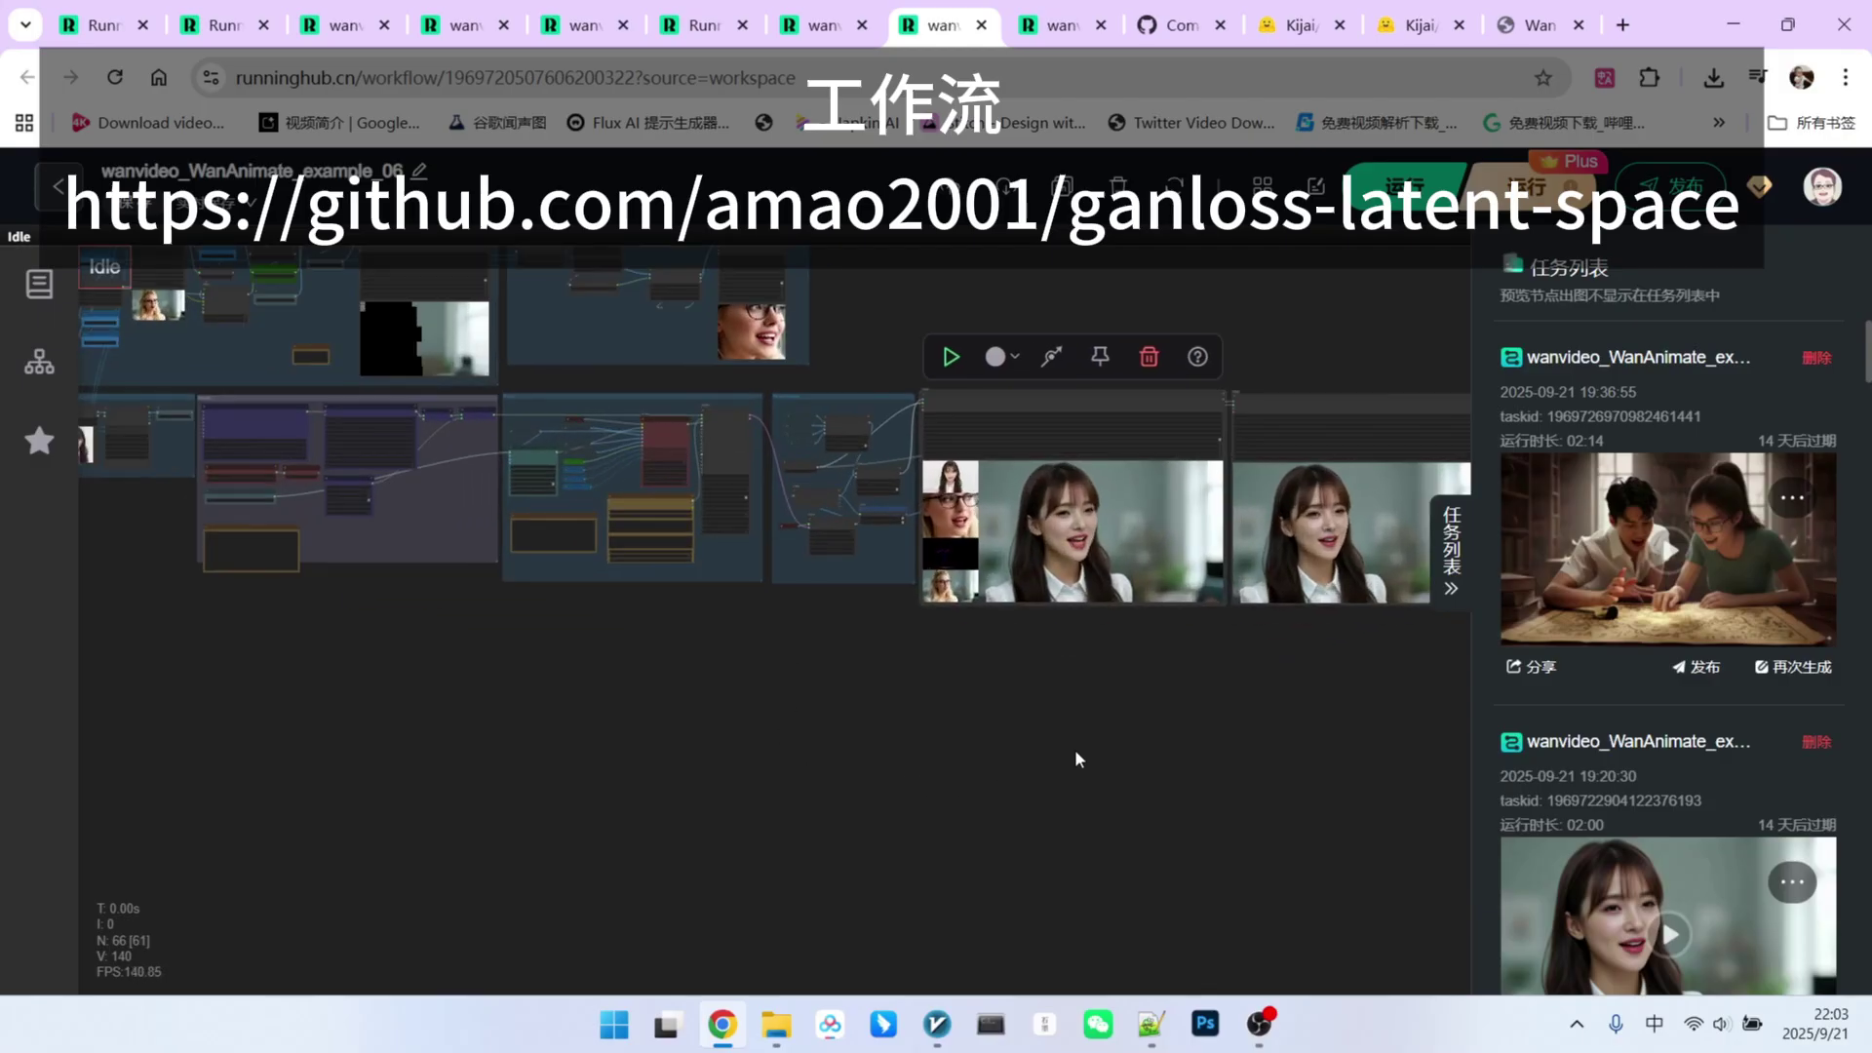
pyautogui.scroll(-3, 469, 508)
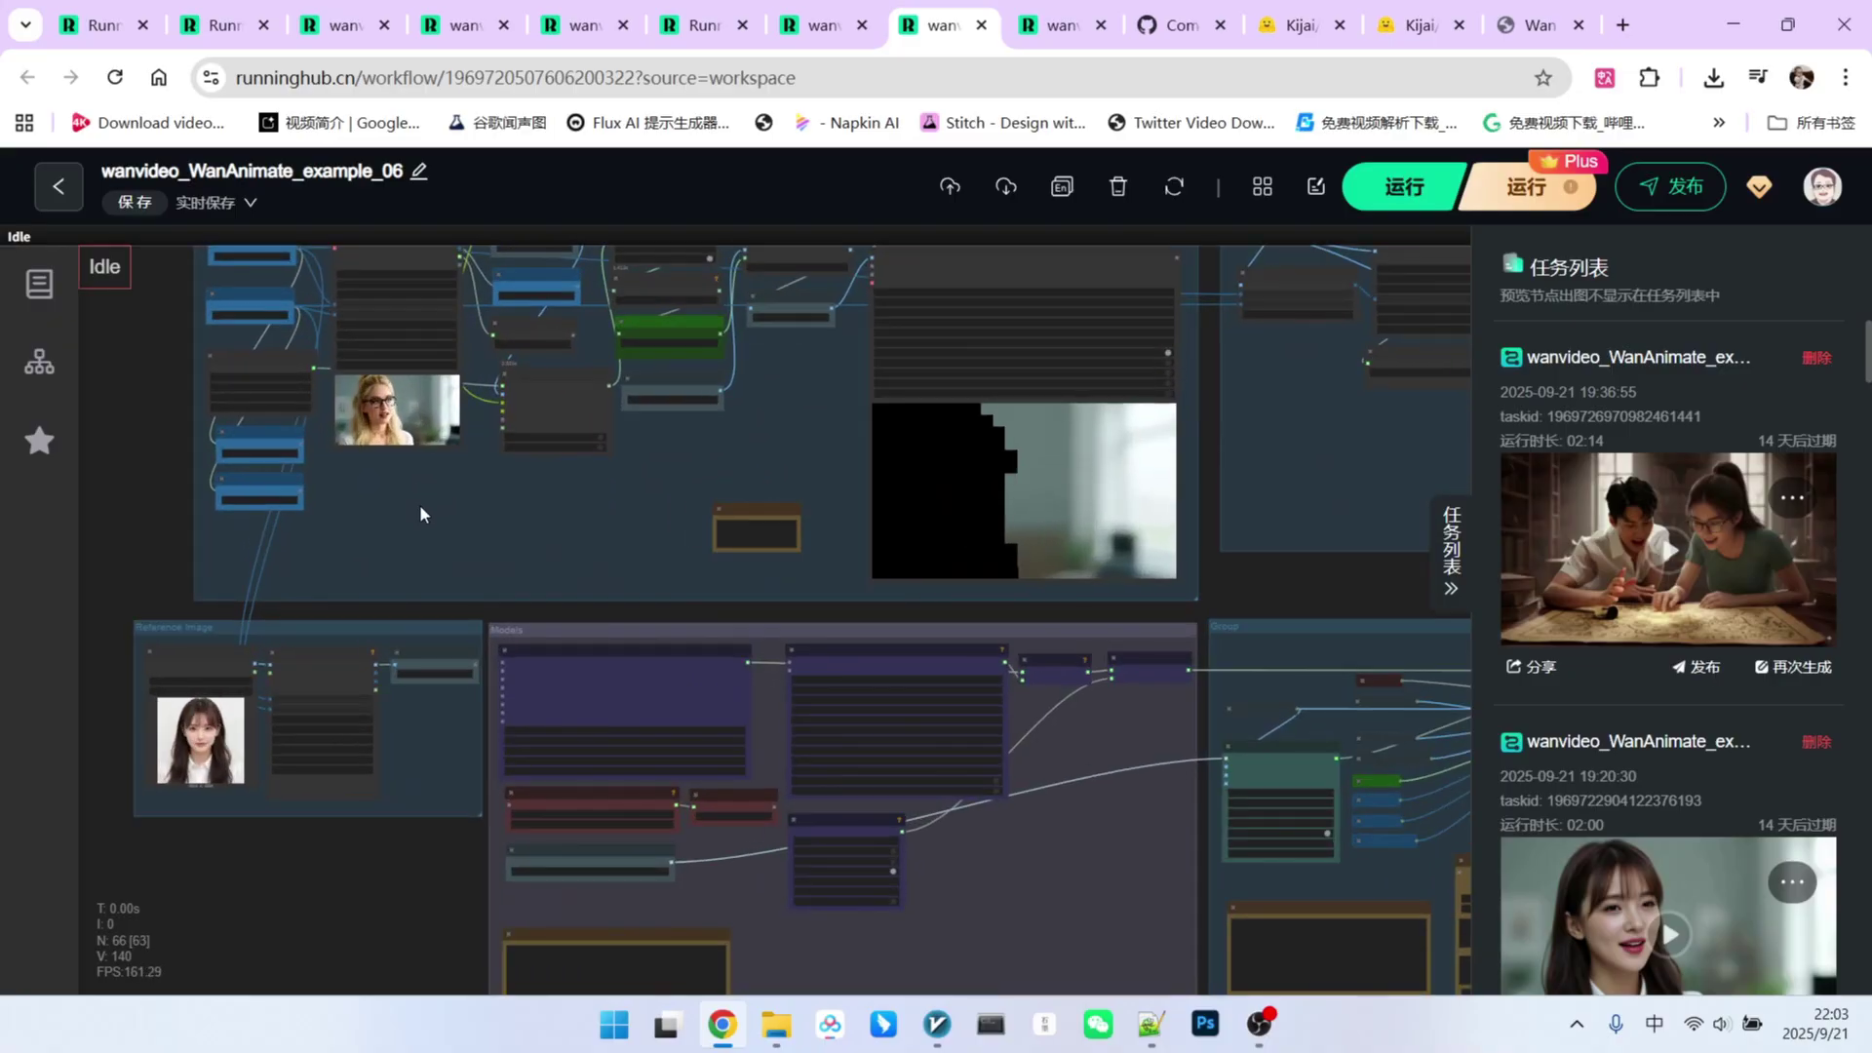
pyautogui.scroll(1, 420, 504)
pyautogui.moveTo(167, 381); pyautogui.dragTo(186, 484)
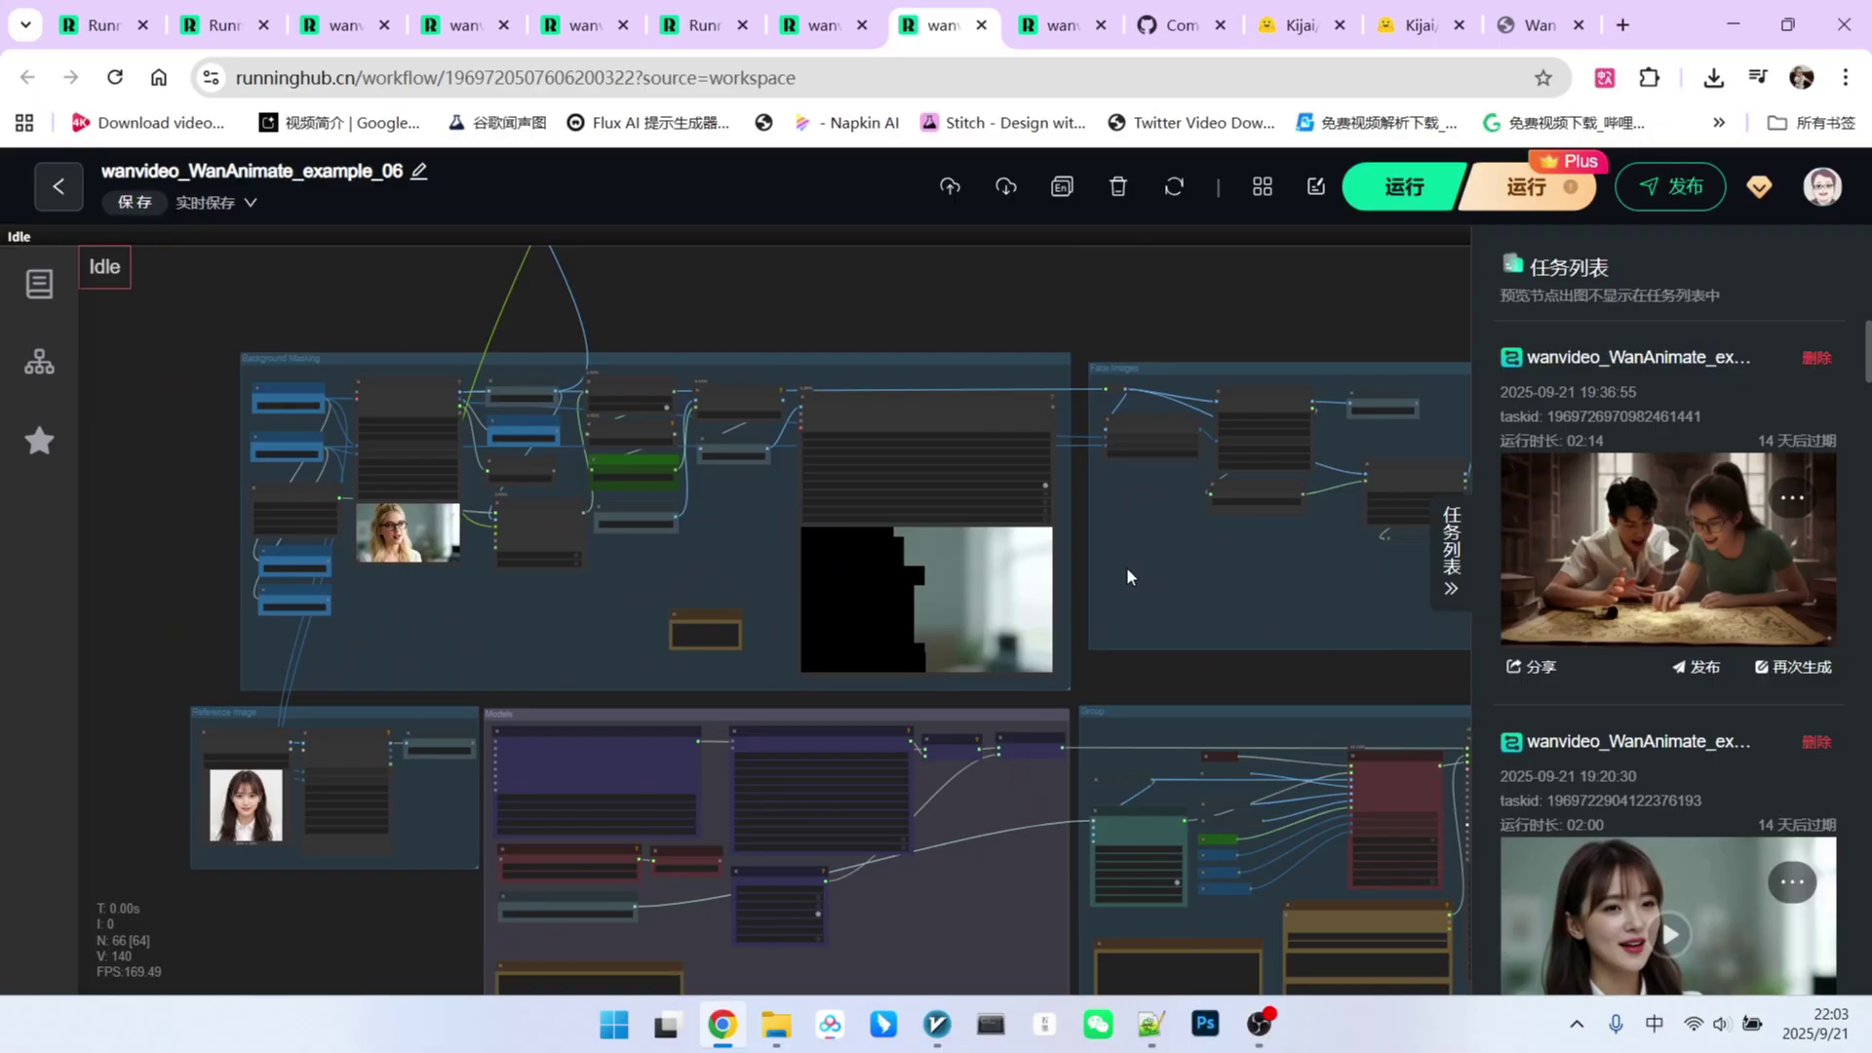
pyautogui.scroll(-2, 1106, 559)
pyautogui.scroll(1, 1208, 657)
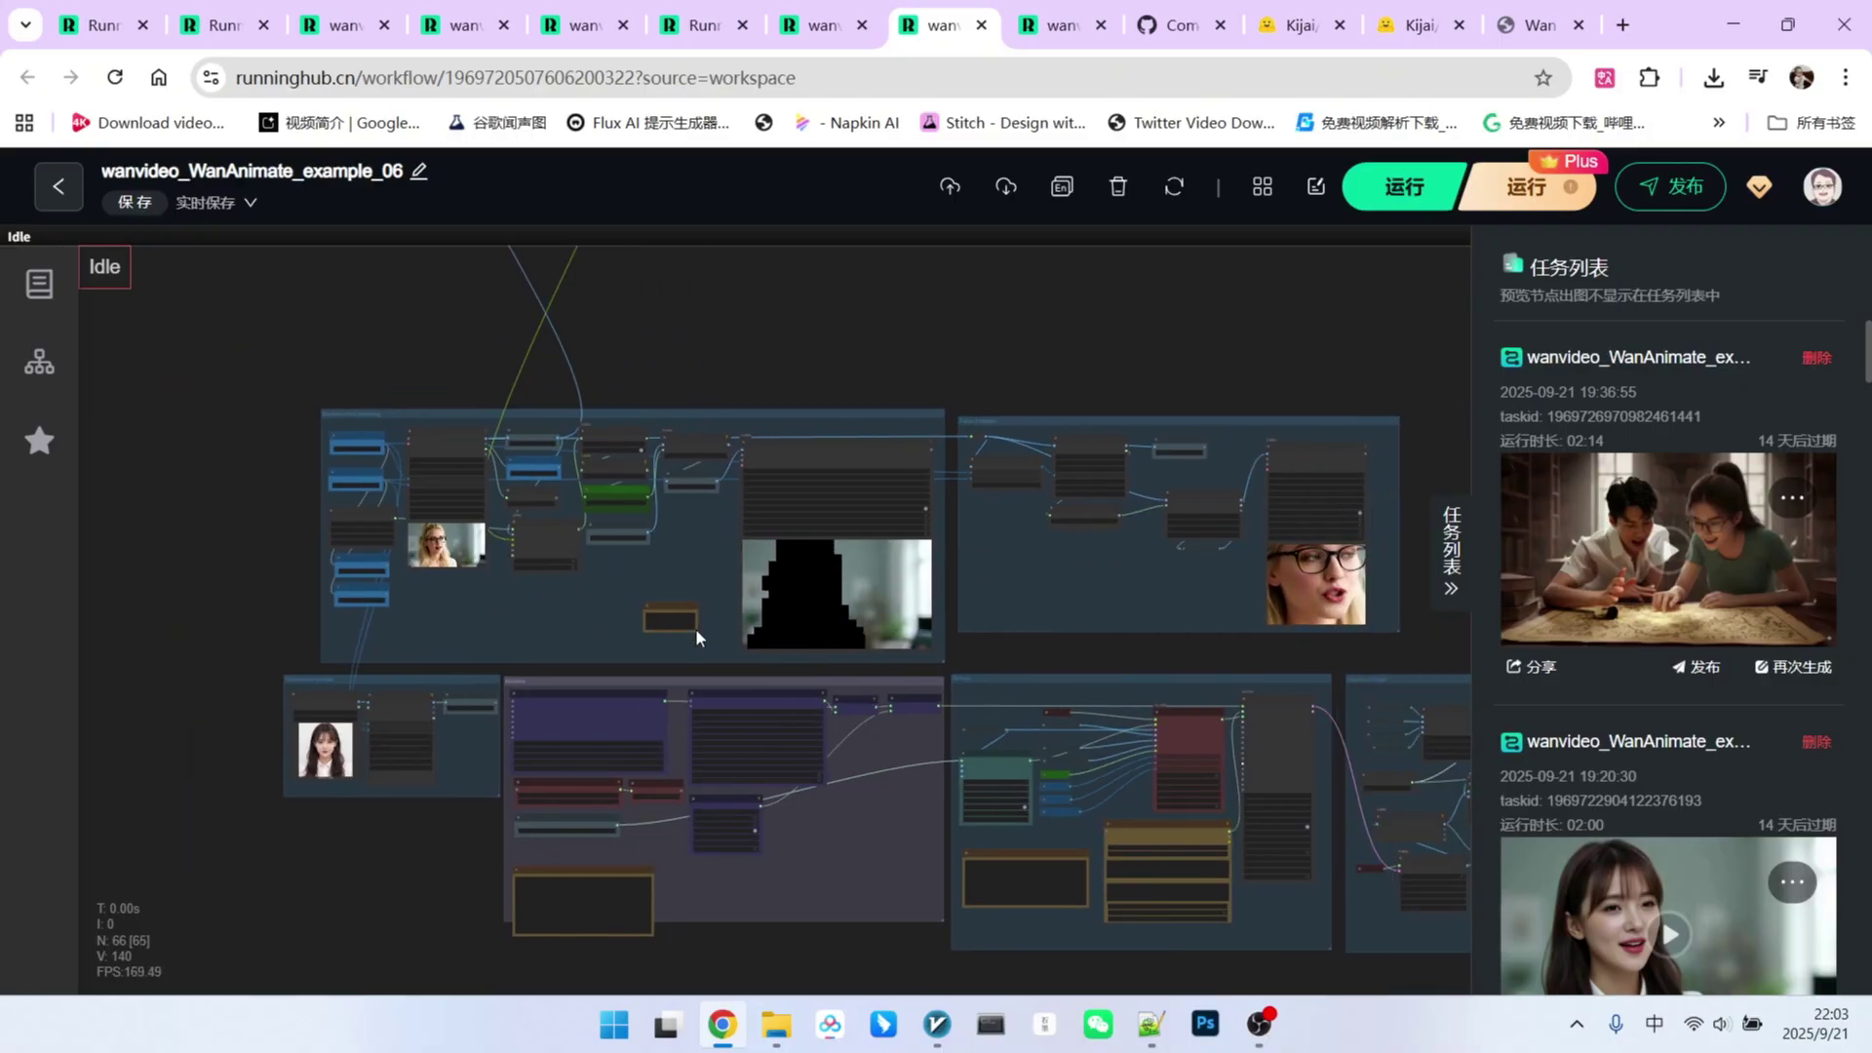
pyautogui.scroll(2, 519, 603)
pyautogui.scroll(2, 528, 603)
pyautogui.scroll(2, 585, 630)
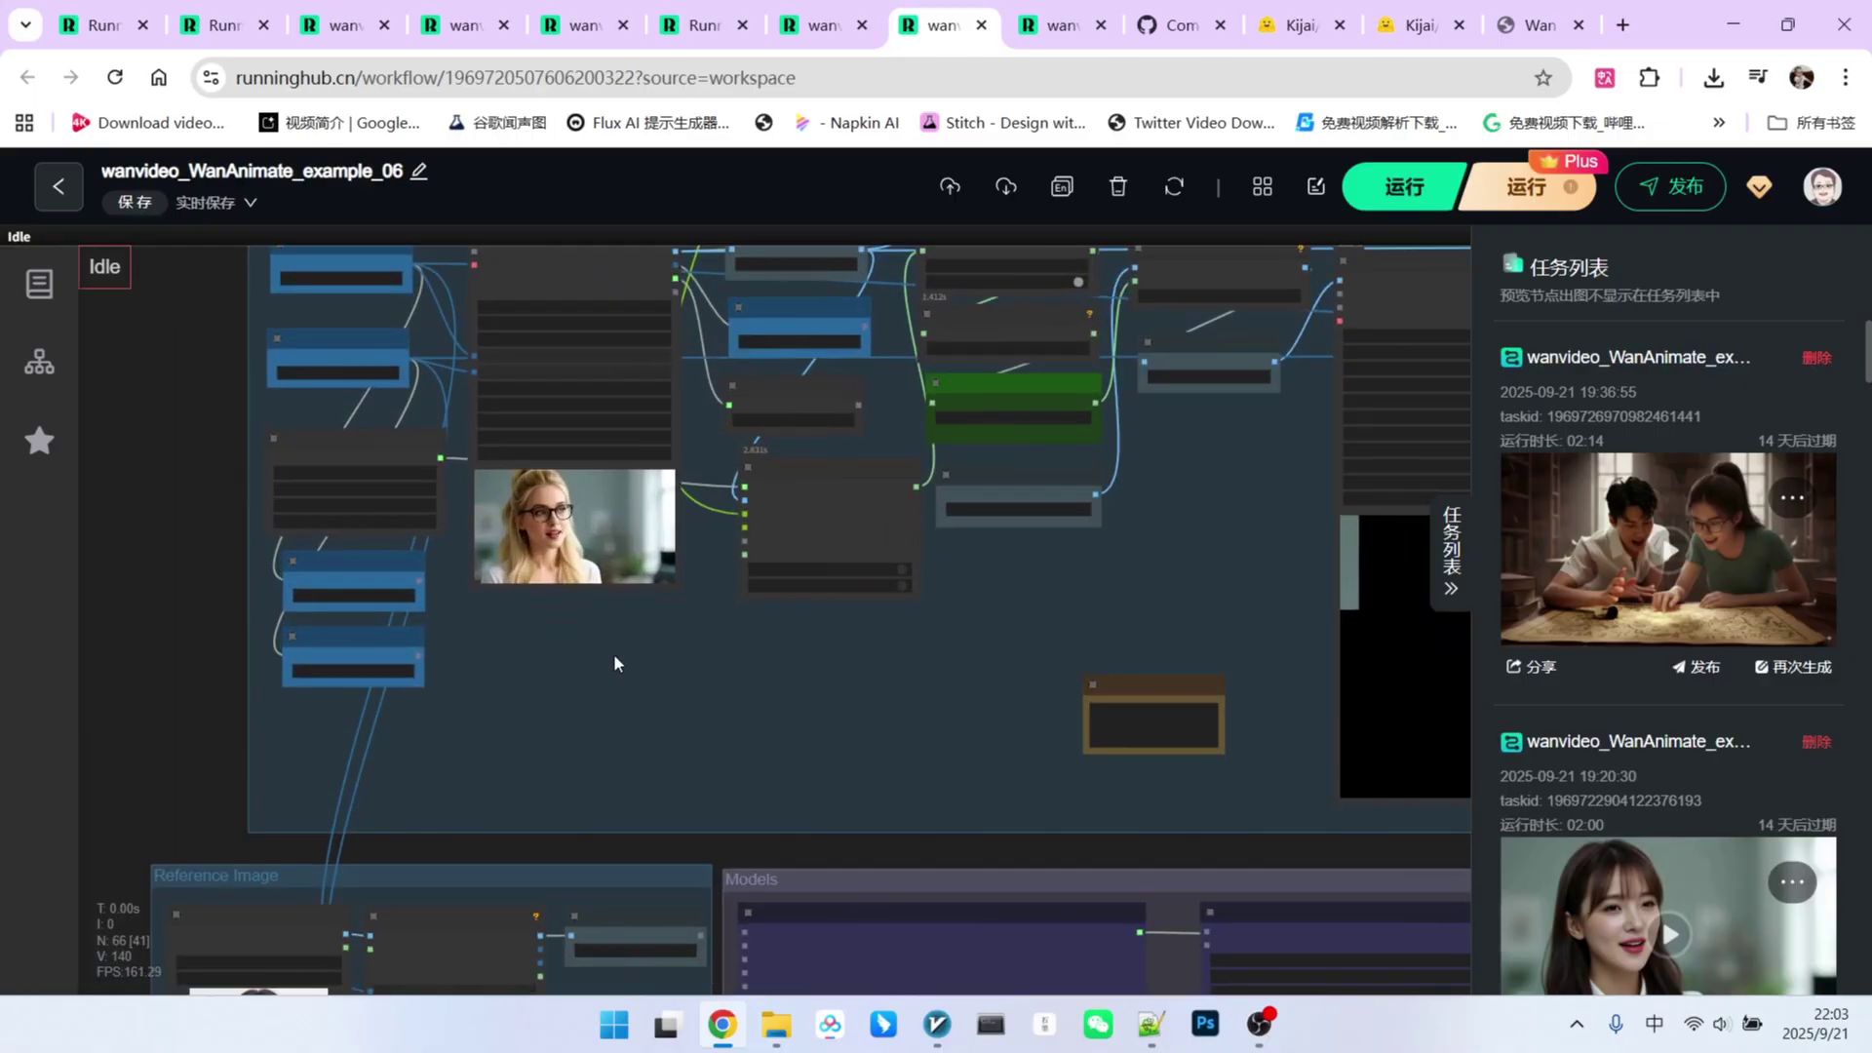
pyautogui.moveTo(614, 662); pyautogui.dragTo(612, 293)
pyautogui.scroll(3, 723, 517)
pyautogui.scroll(2, 724, 517)
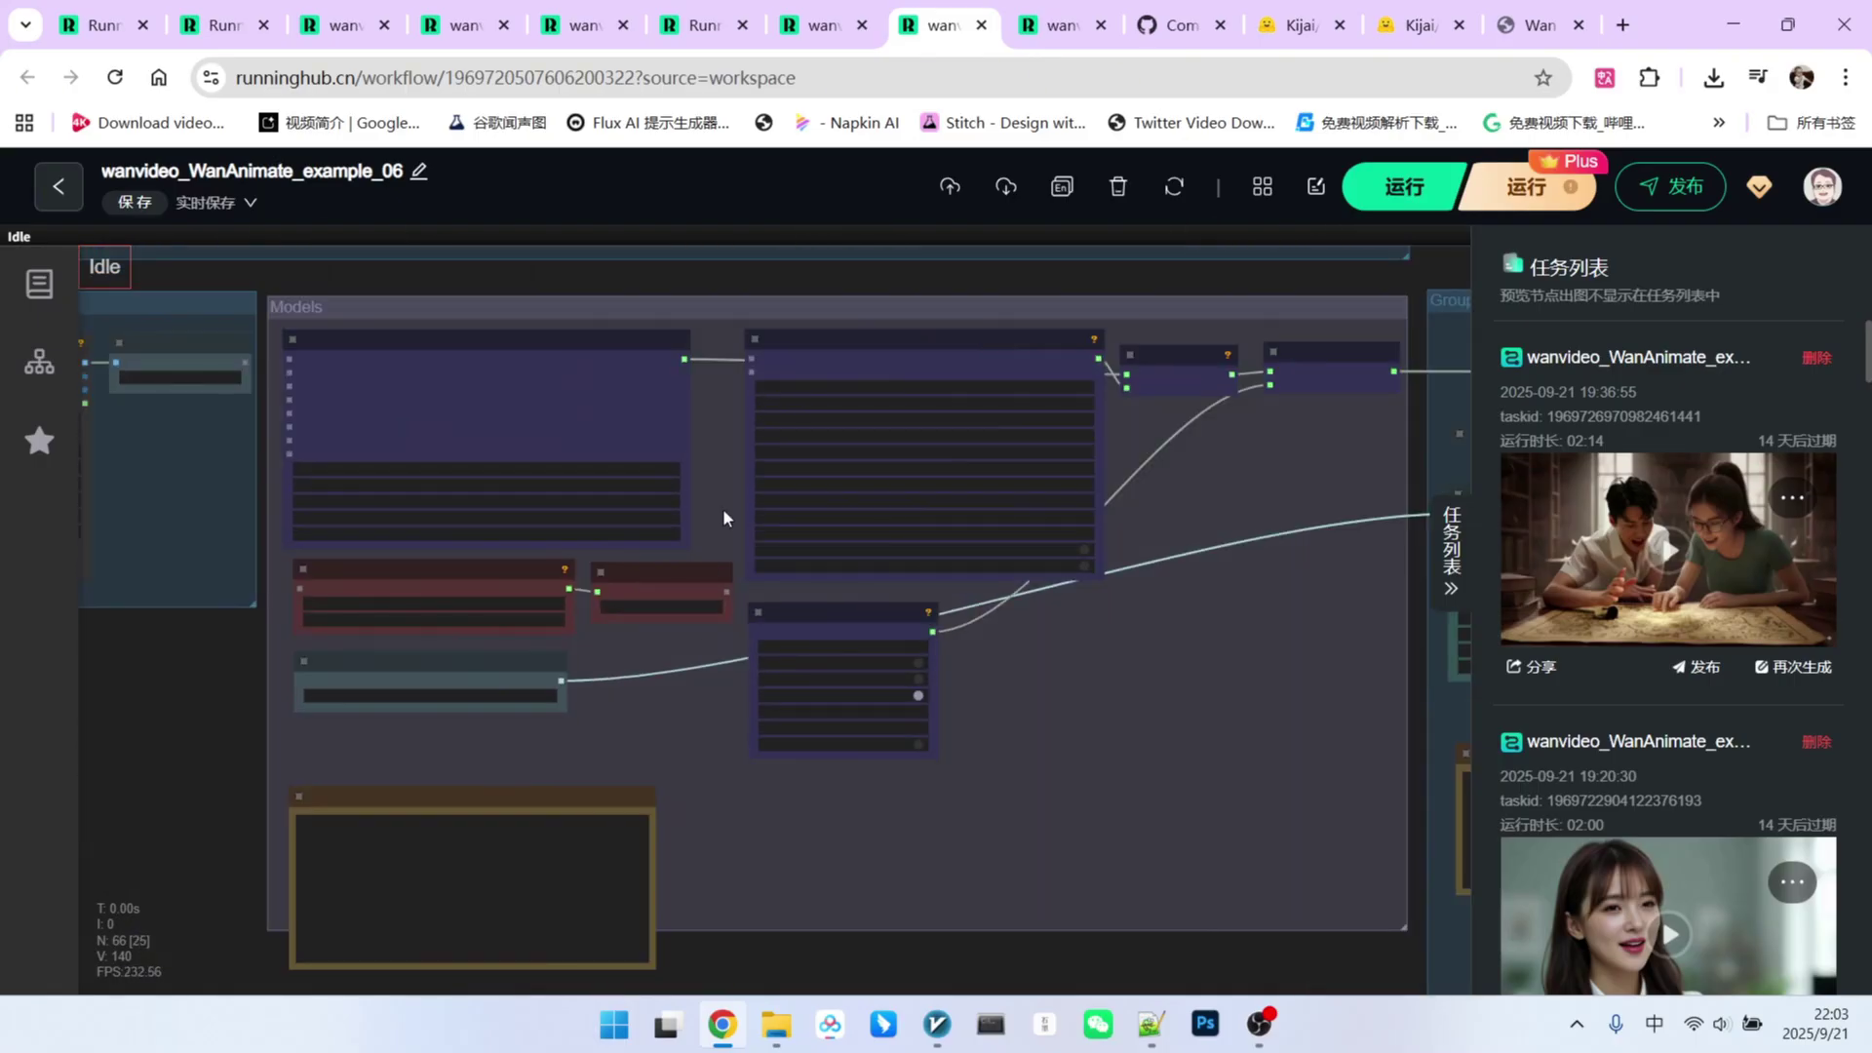
pyautogui.scroll(3, 723, 517)
pyautogui.scroll(3, 726, 455)
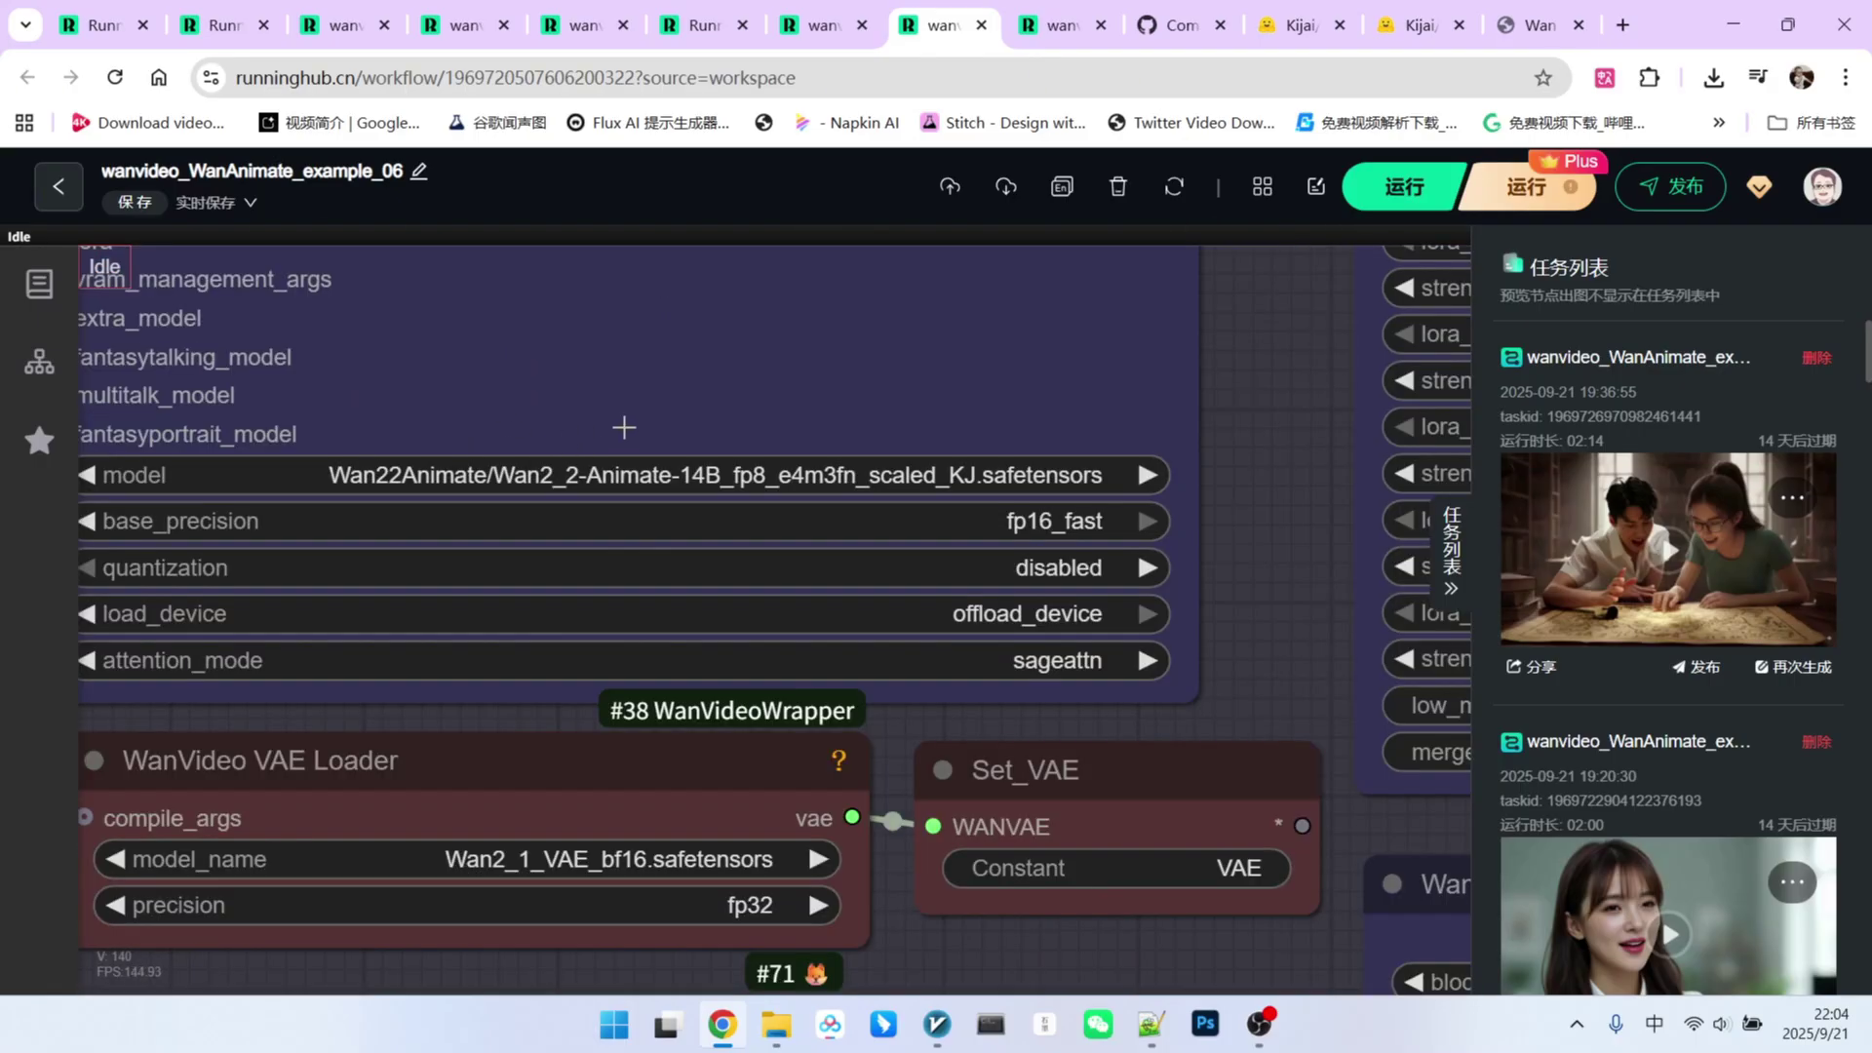
pyautogui.scroll(-3, 773, 457)
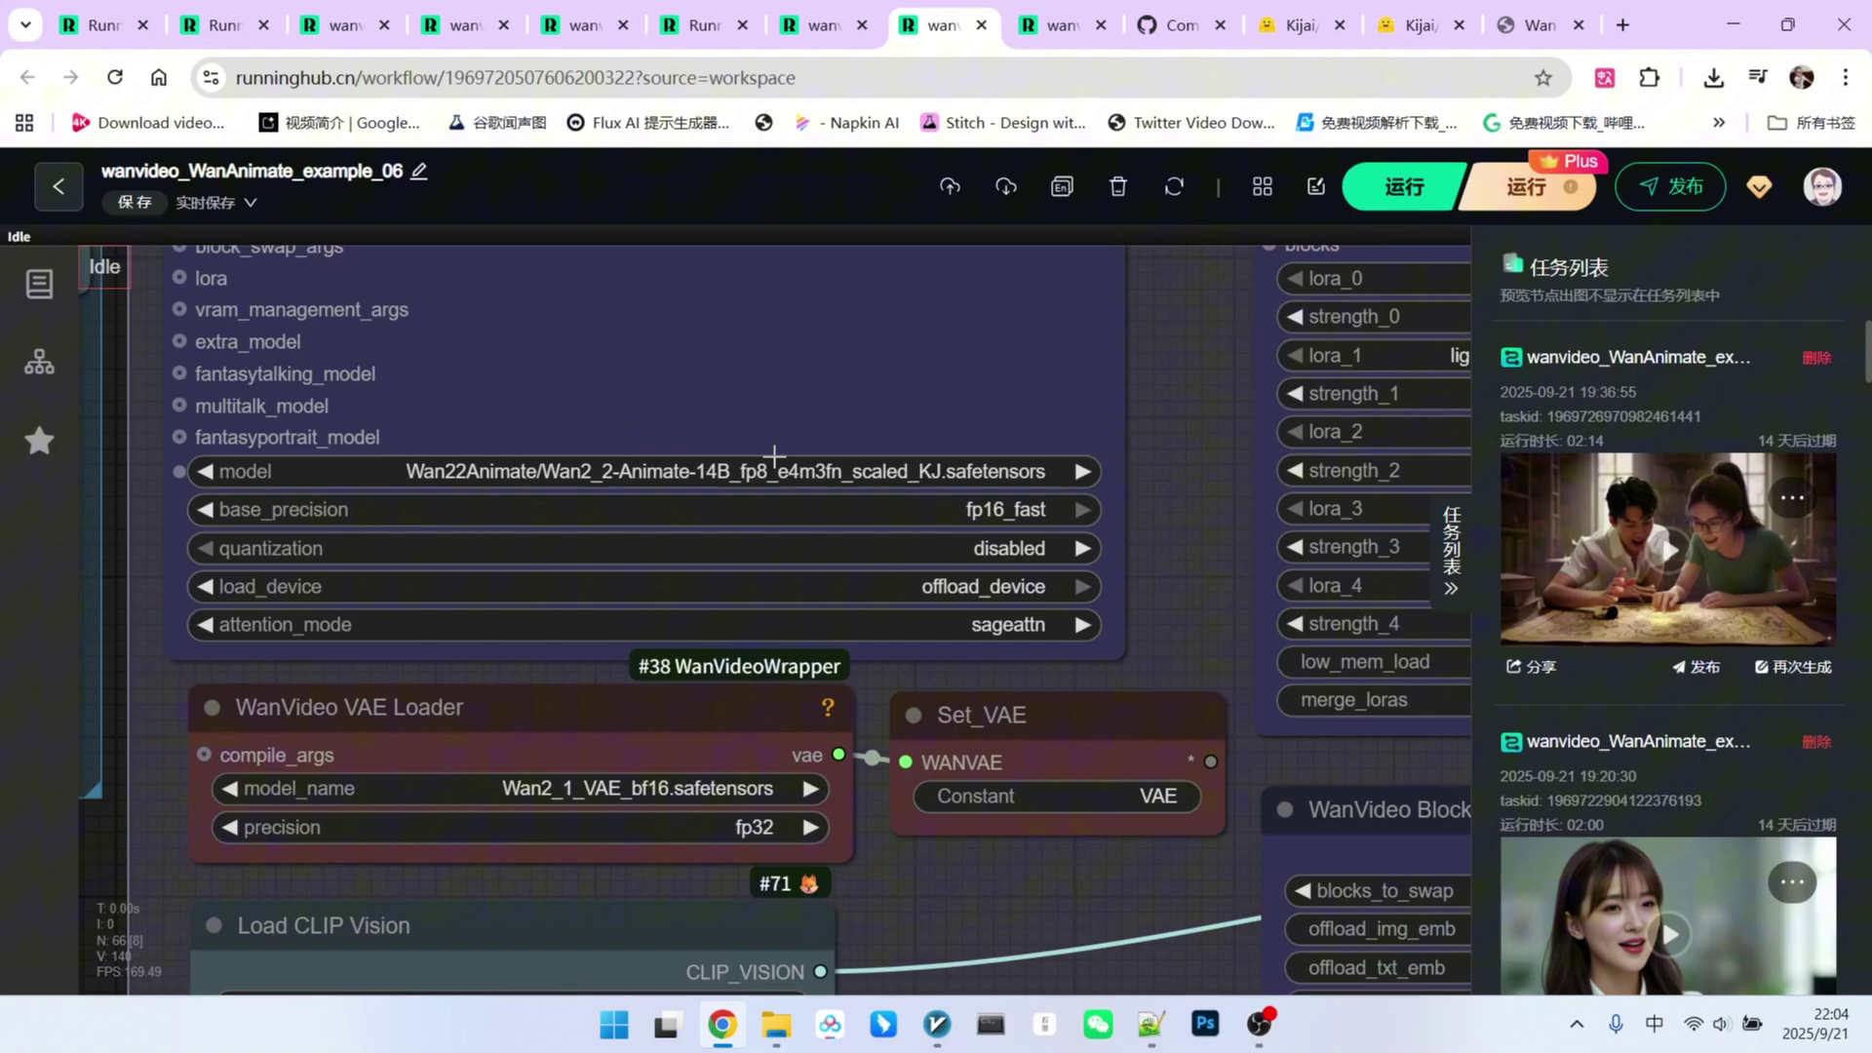
pyautogui.scroll(-2, 773, 458)
pyautogui.scroll(-3, 772, 457)
pyautogui.moveTo(907, 835); pyautogui.dragTo(960, 748)
pyautogui.scroll(3, 629, 585)
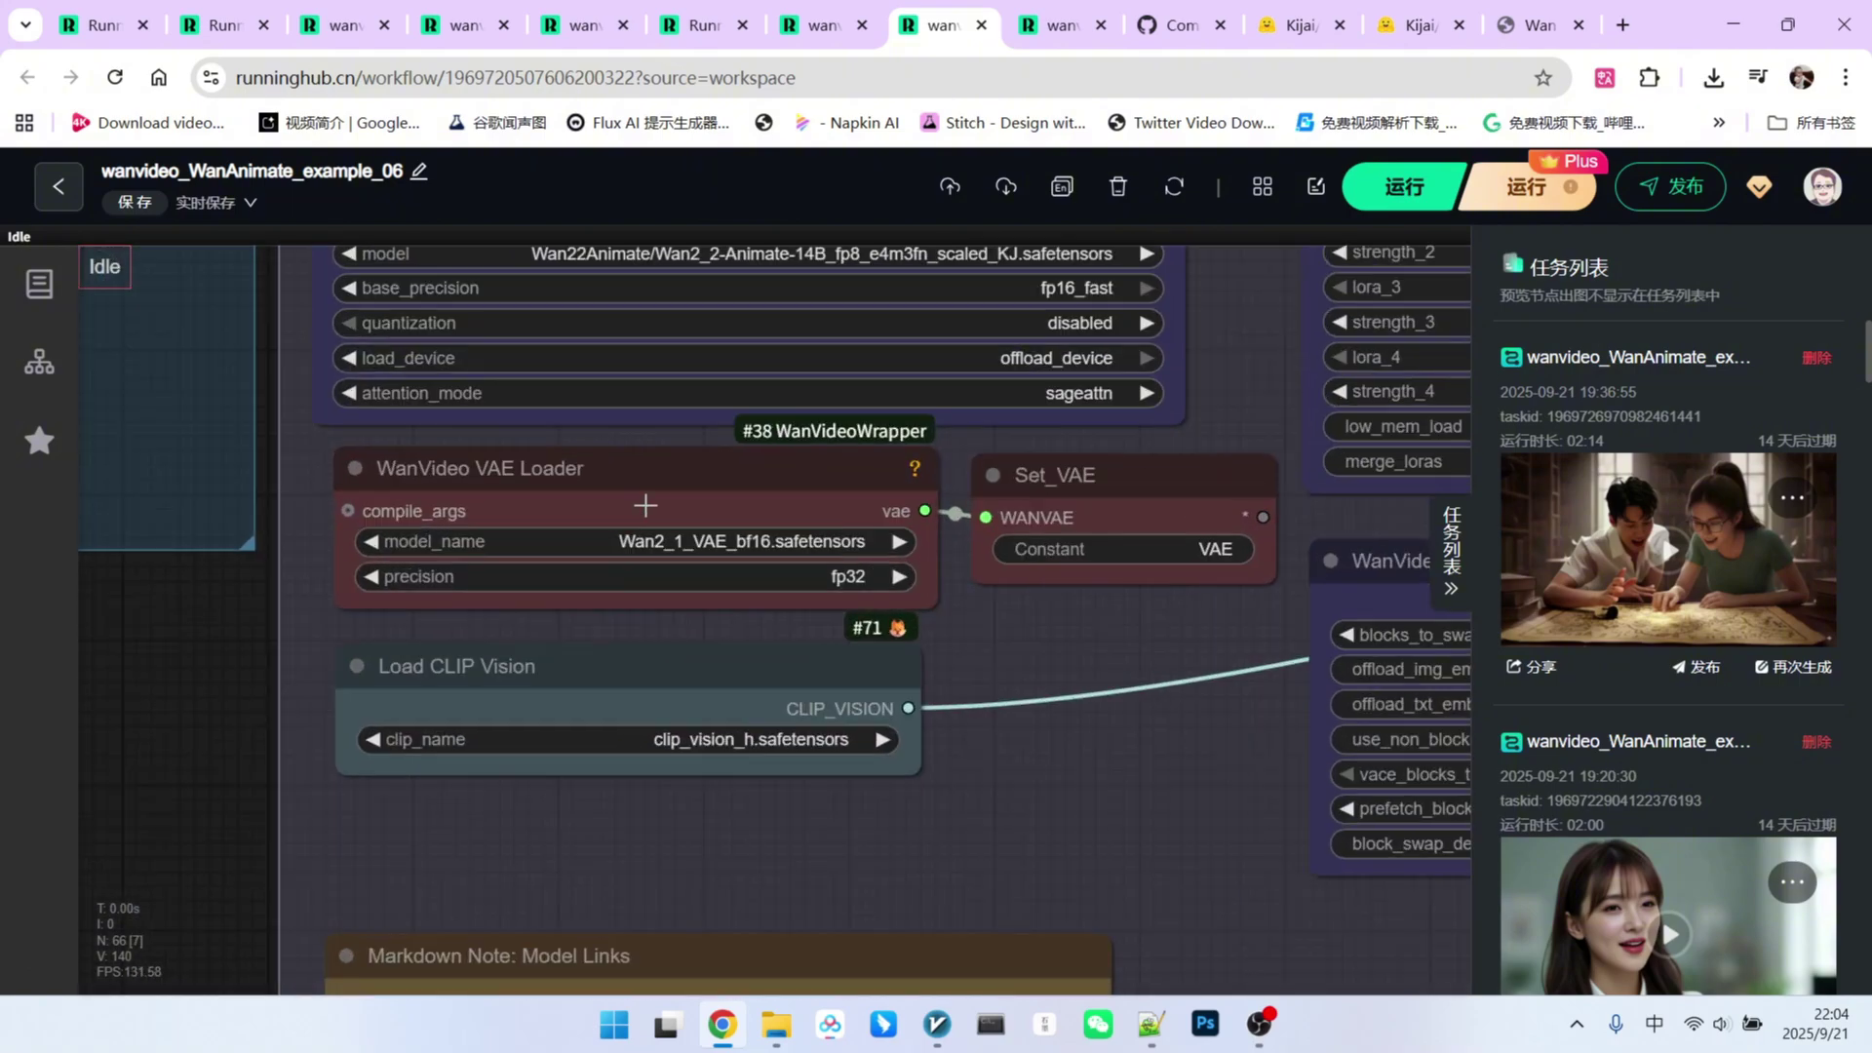
pyautogui.click(615, 483)
pyautogui.moveTo(655, 682); pyautogui.dragTo(655, 293)
pyautogui.click(645, 484)
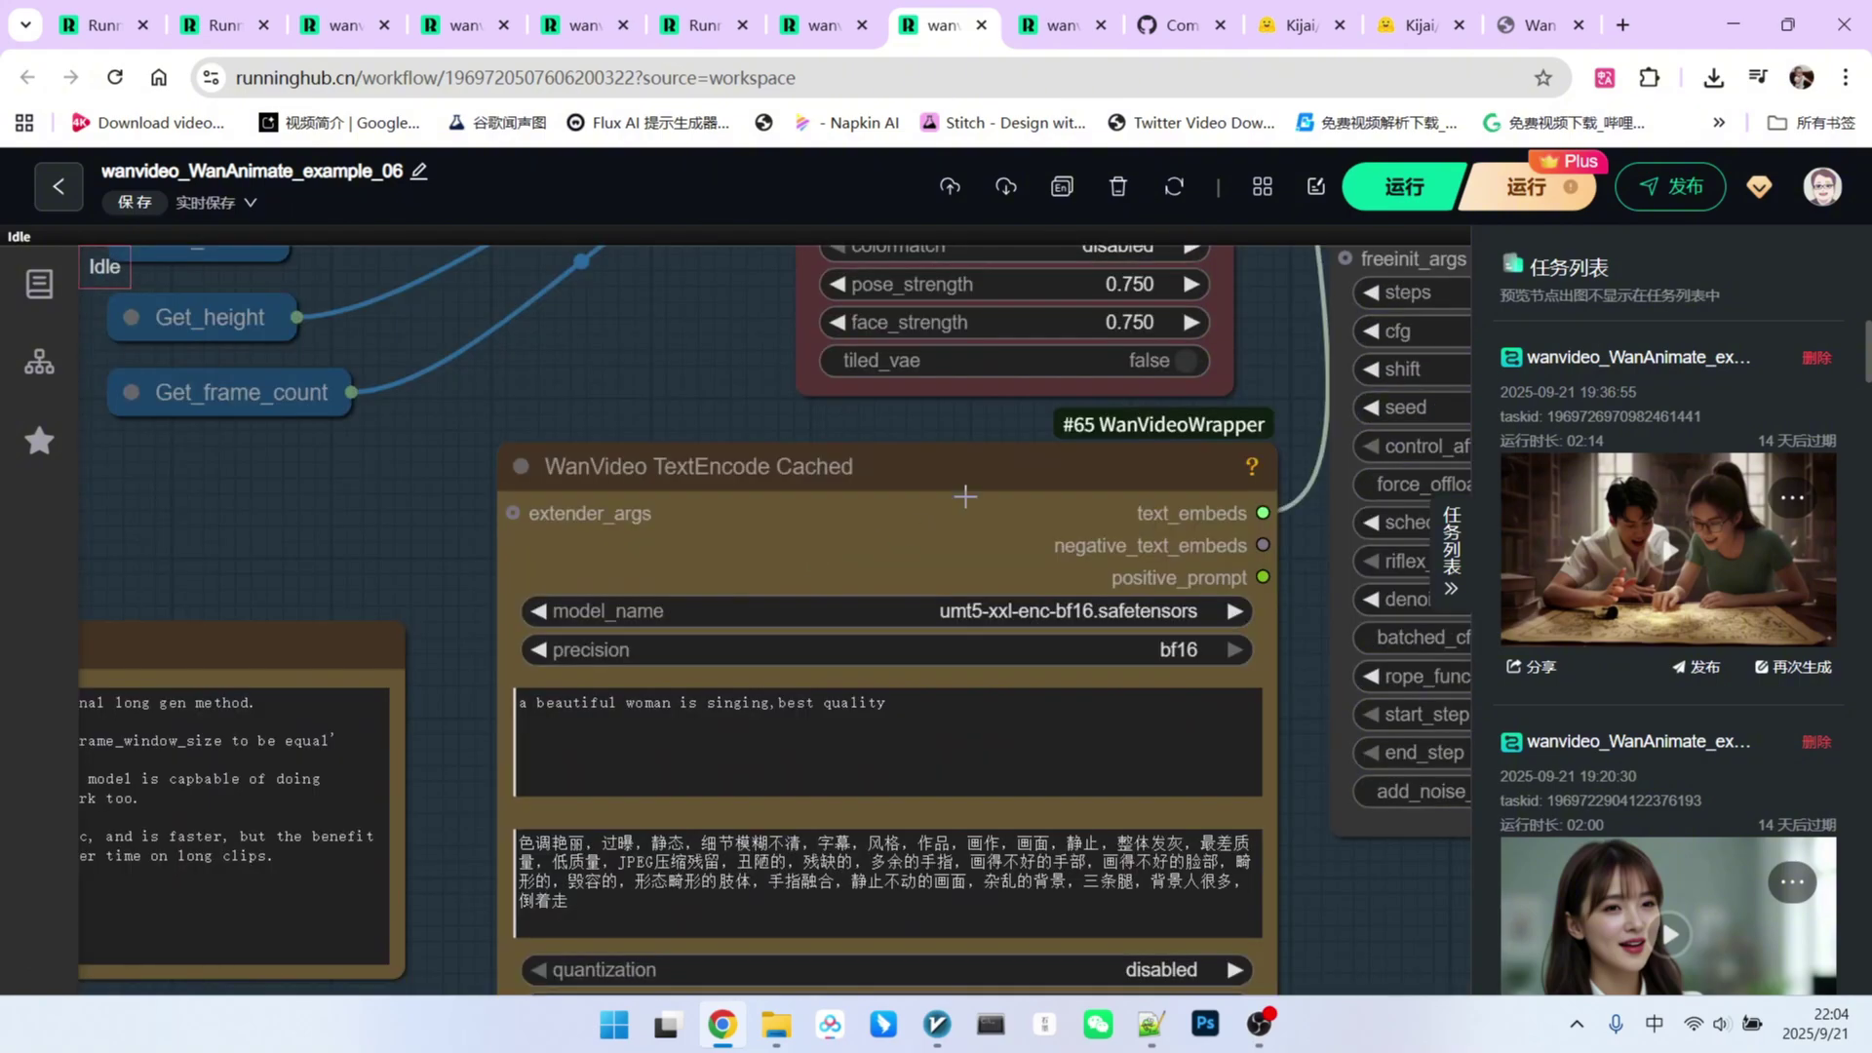
pyautogui.scroll(-3, 503, 514)
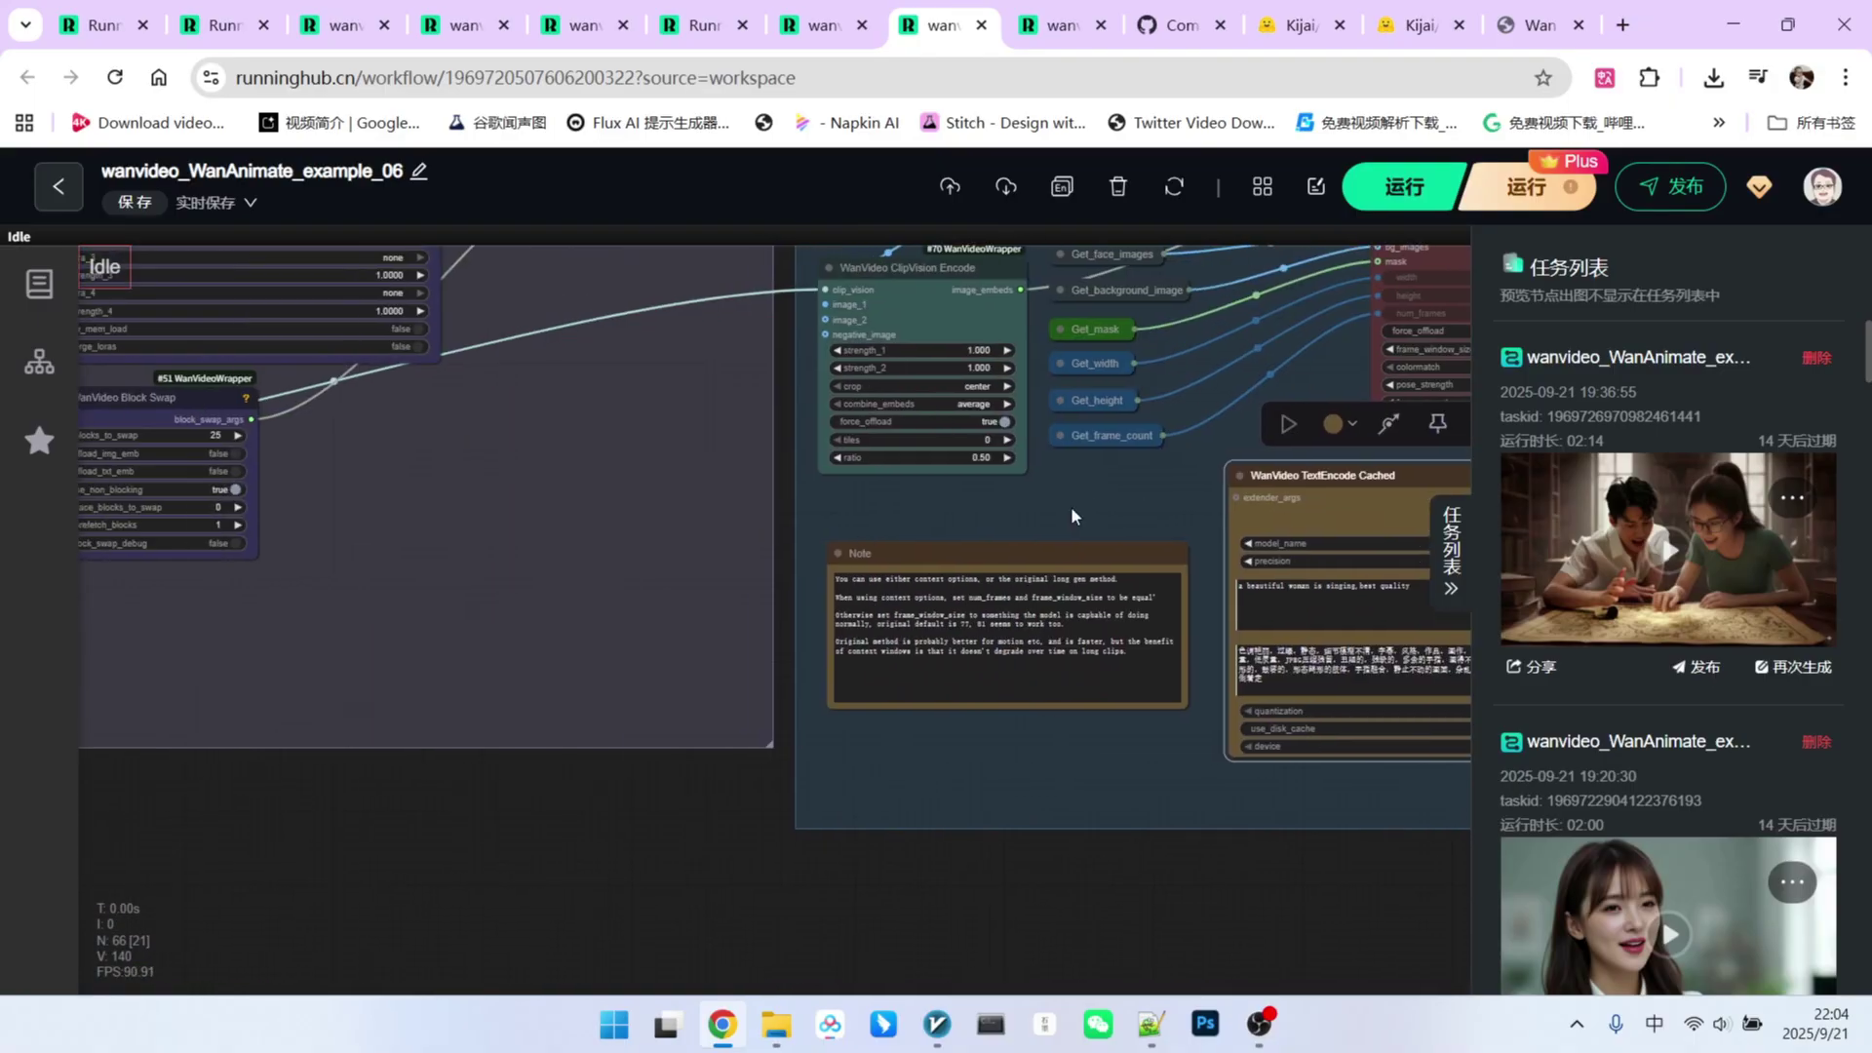
pyautogui.moveTo(504, 513); pyautogui.dragTo(878, 366)
pyautogui.scroll(3, 495, 501)
pyautogui.scroll(3, 495, 500)
pyautogui.click(494, 500)
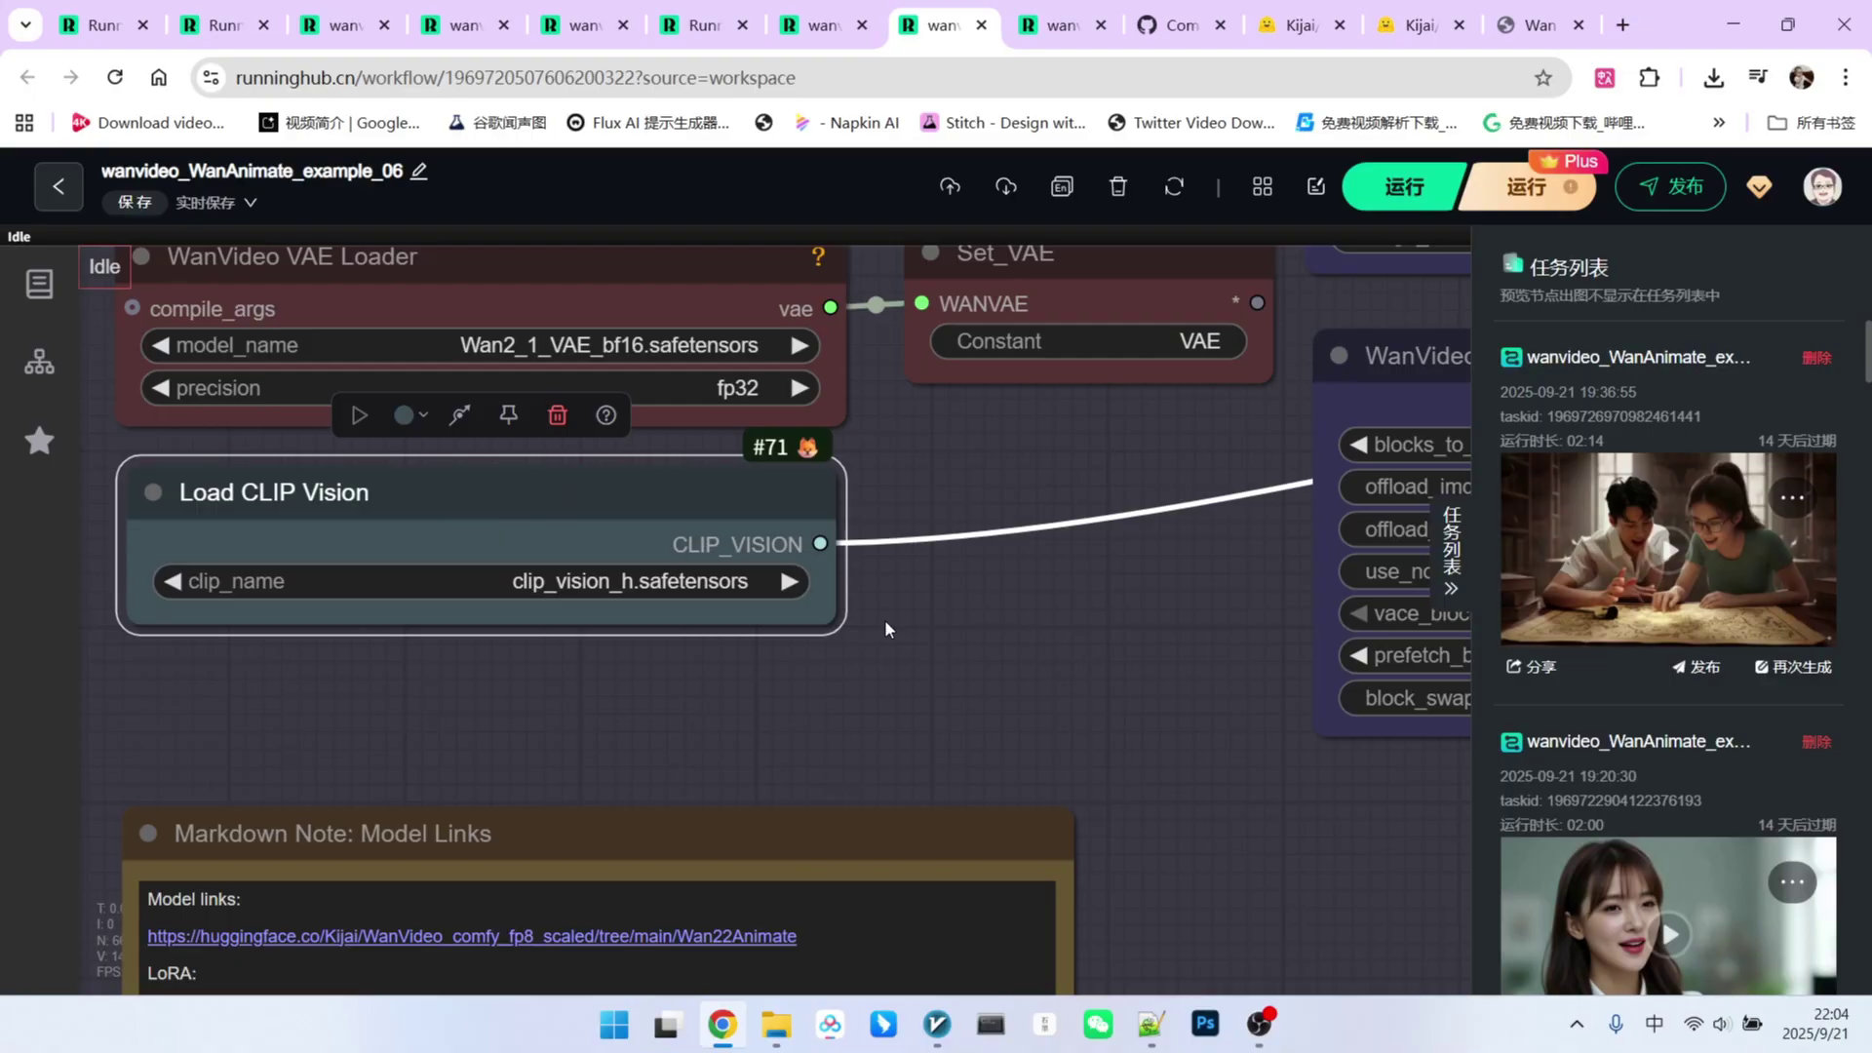
pyautogui.scroll(-3, 893, 619)
pyautogui.moveTo(917, 611)
pyautogui.mouseDown()
pyautogui.moveTo(885, 374)
pyautogui.moveTo(795, 303)
pyautogui.mouseUp()
pyautogui.scroll(3, 884, 375)
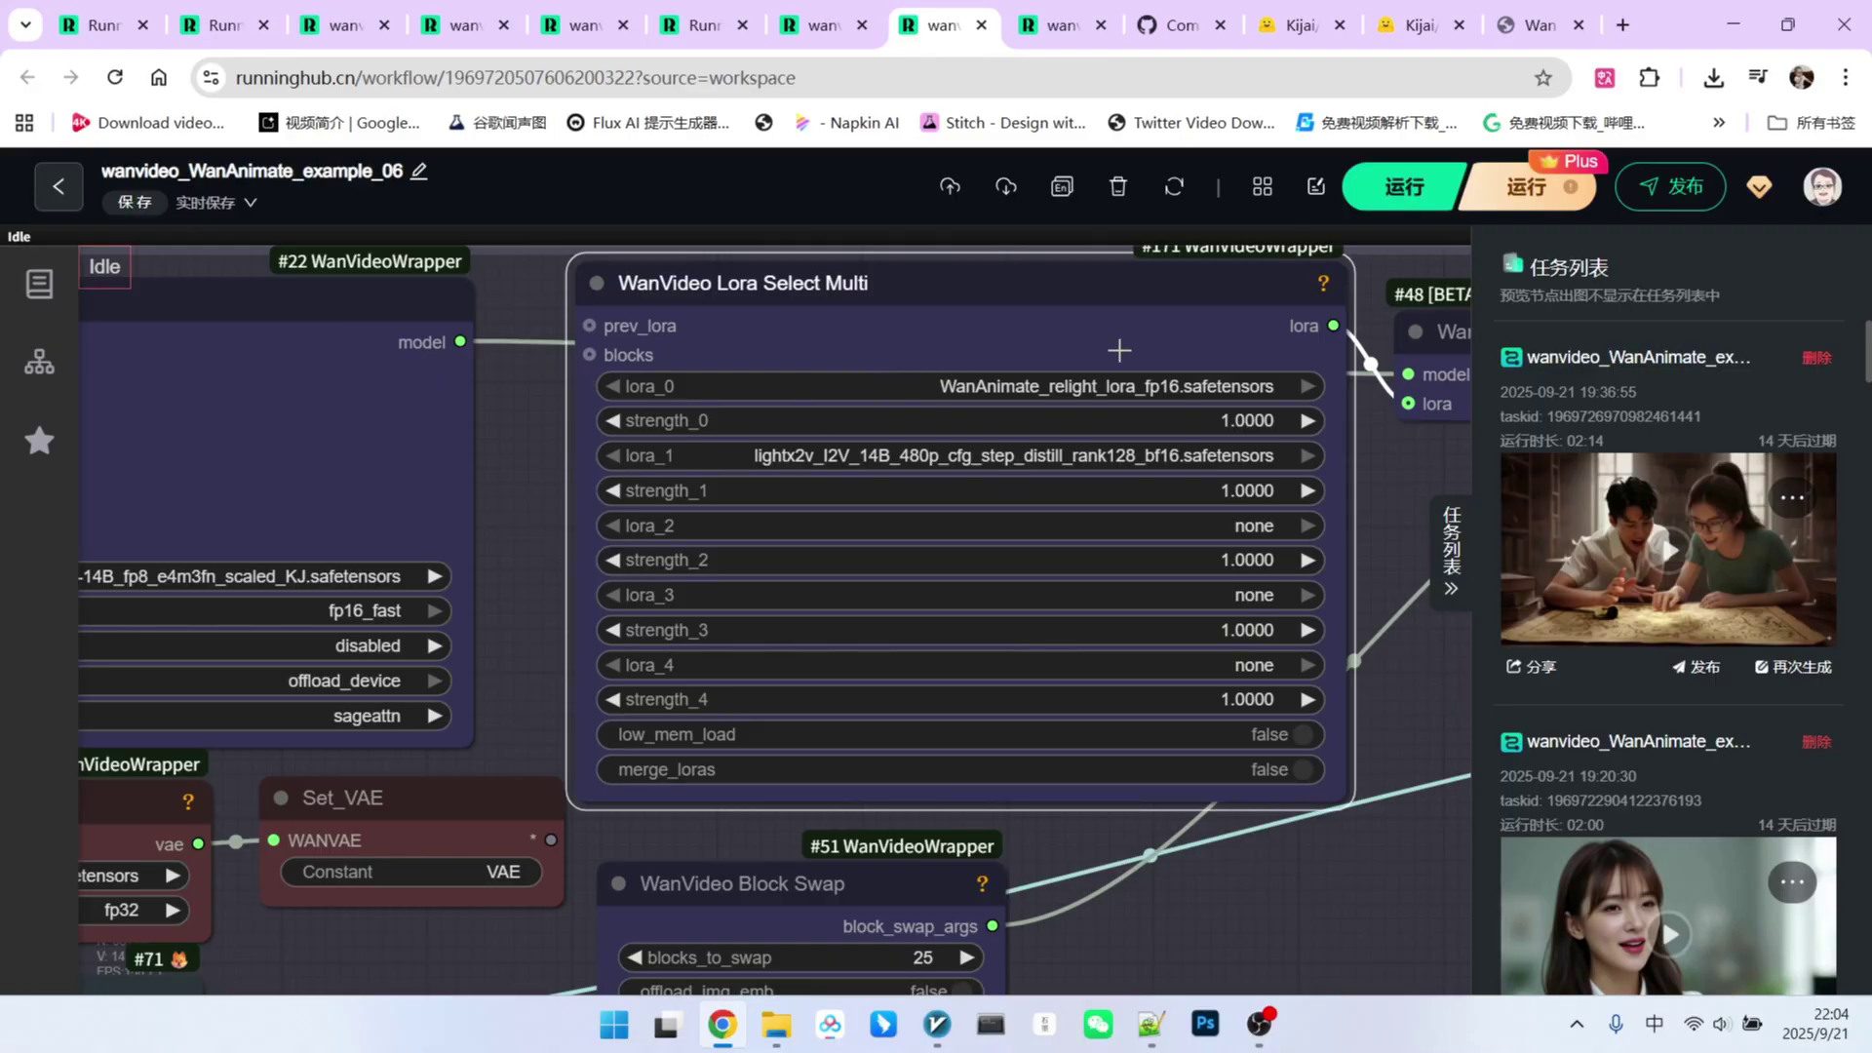
pyautogui.scroll(-3, 1080, 337)
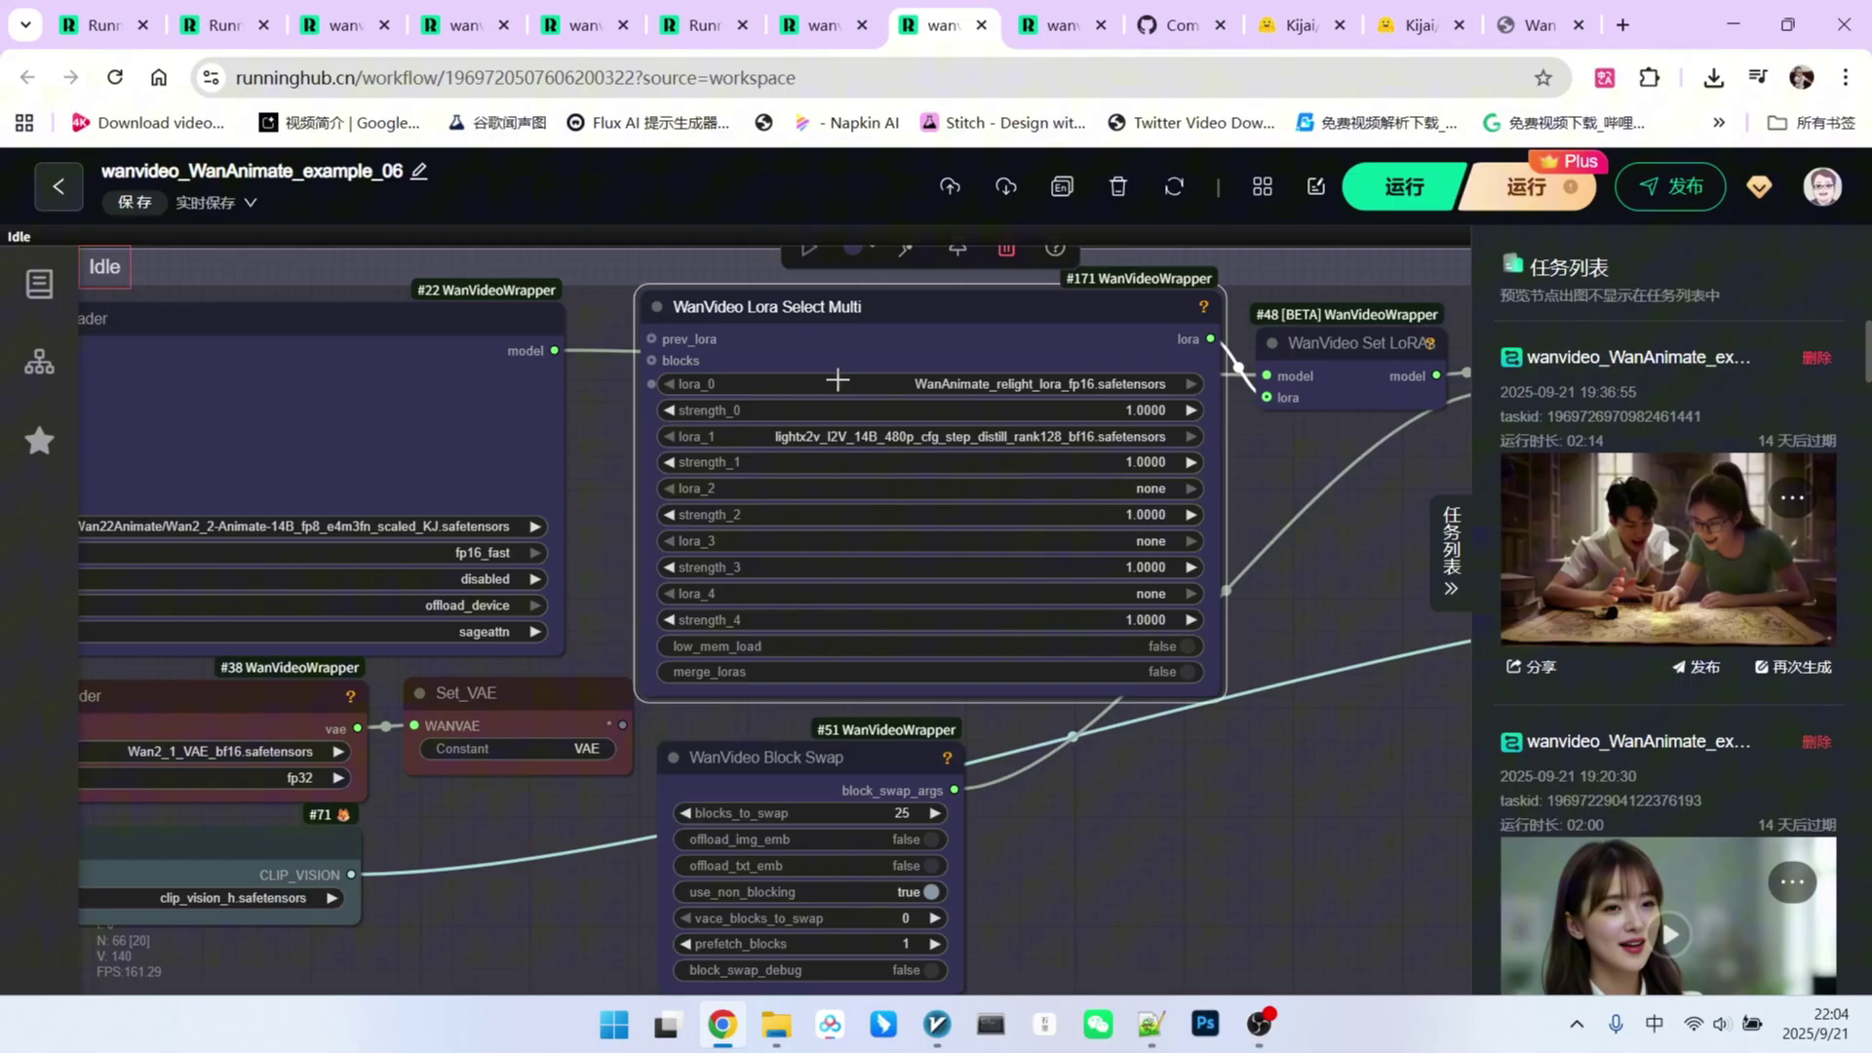
pyautogui.moveTo(1163, 577)
pyautogui.mouseDown()
pyautogui.moveTo(1070, 512)
pyautogui.moveTo(1123, 507)
pyautogui.mouseUp()
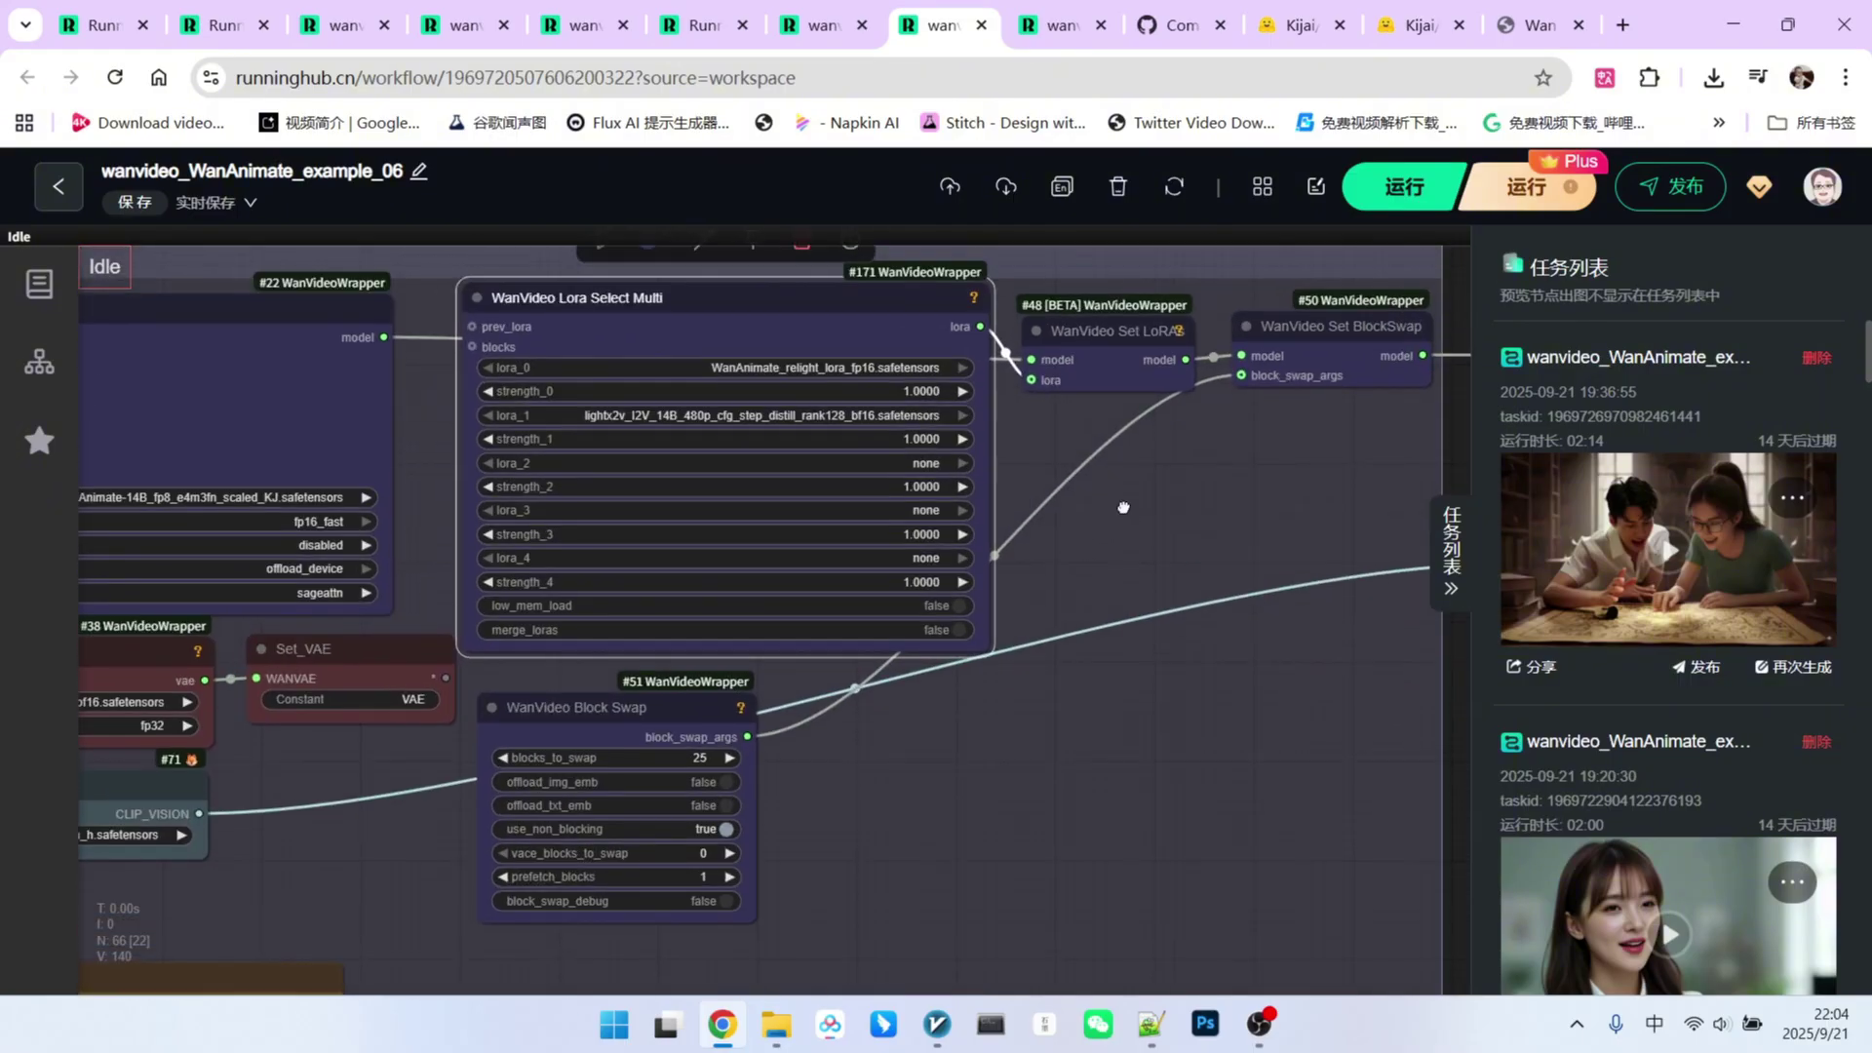
pyautogui.click(1302, 25)
pyautogui.click(673, 556)
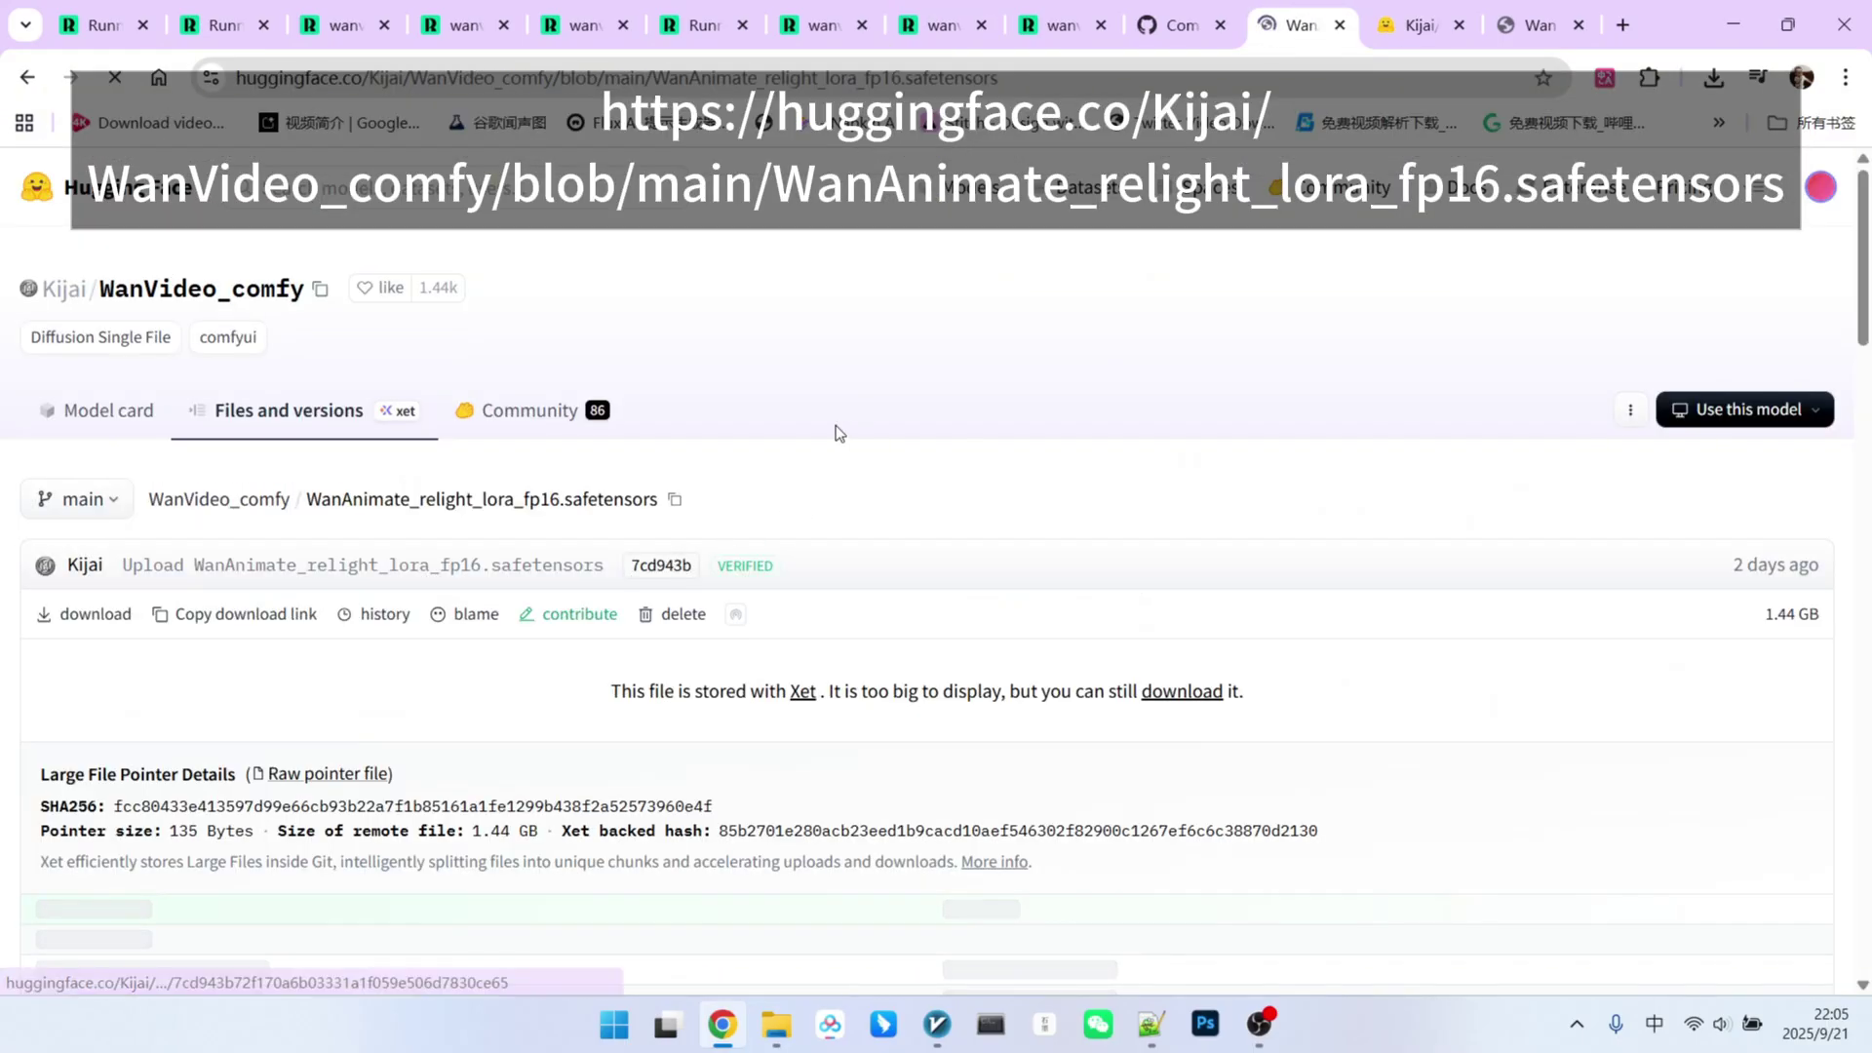
pyautogui.hotkey('ctrl', '8')
pyautogui.scroll(4, 855, 421)
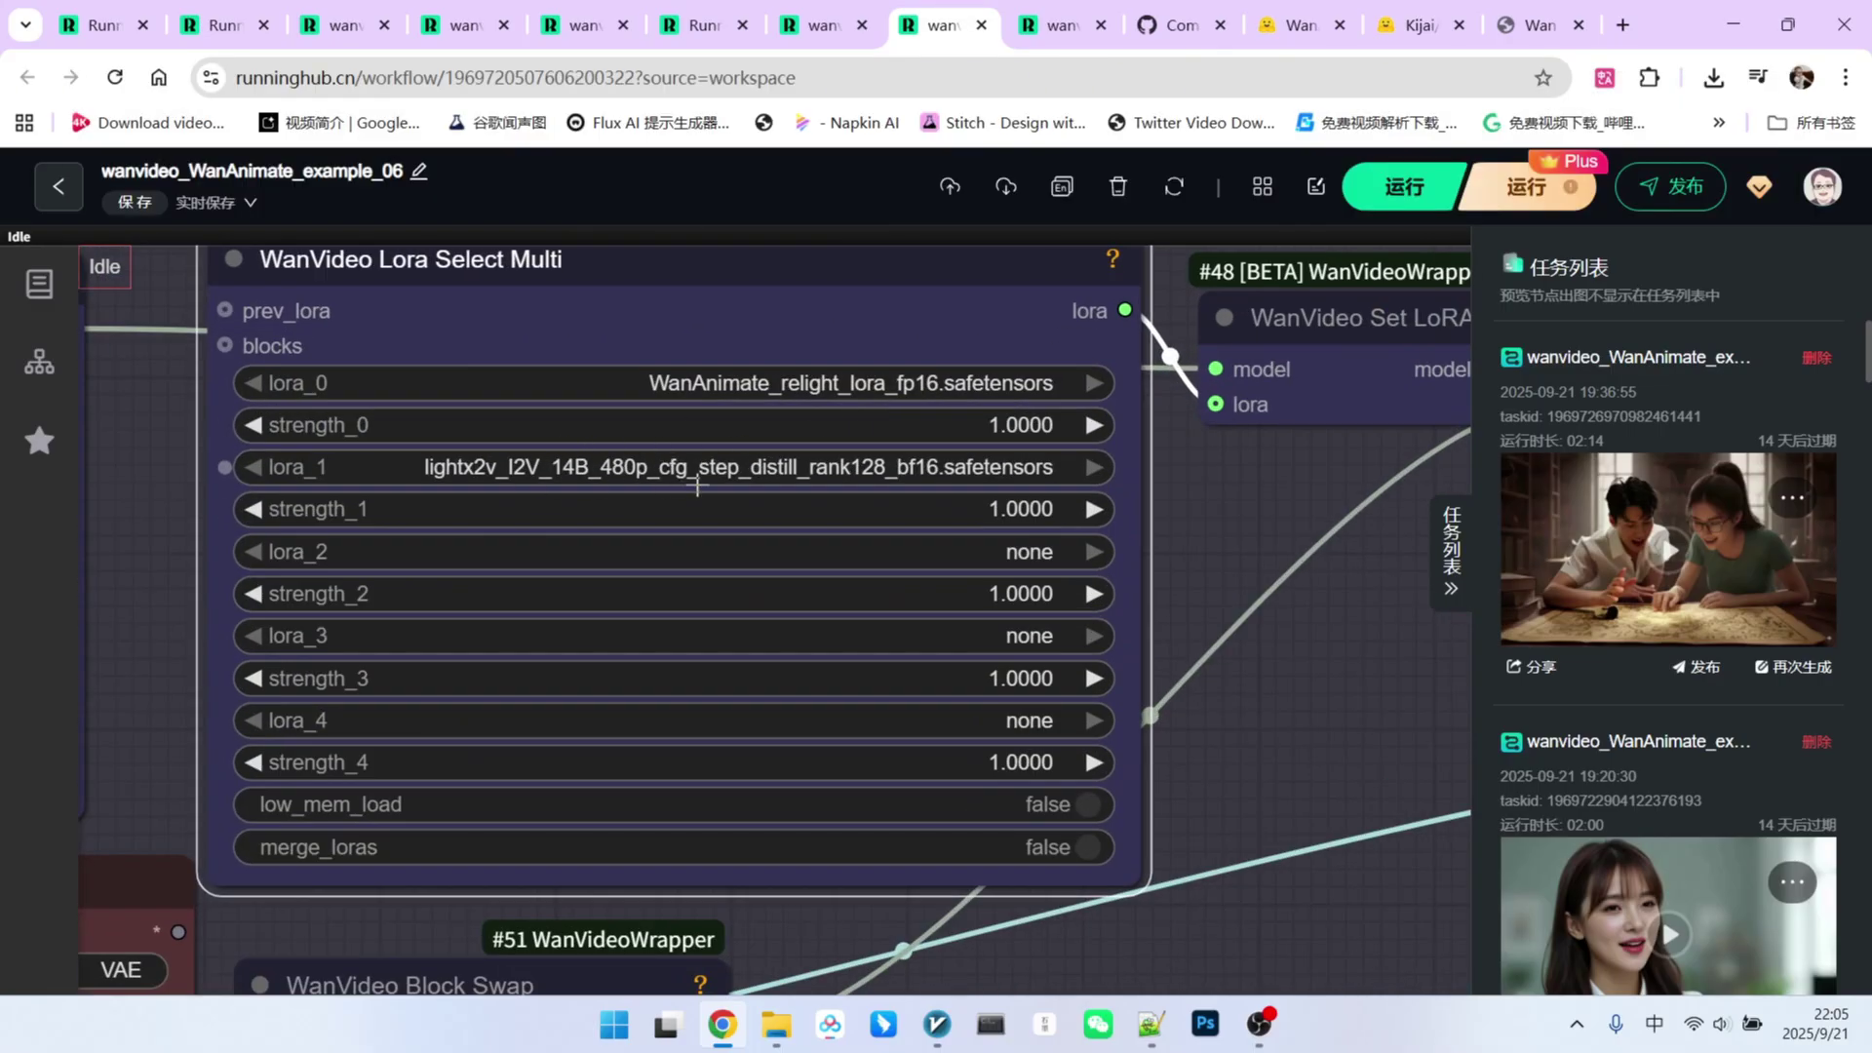
pyautogui.scroll(-2, 815, 458)
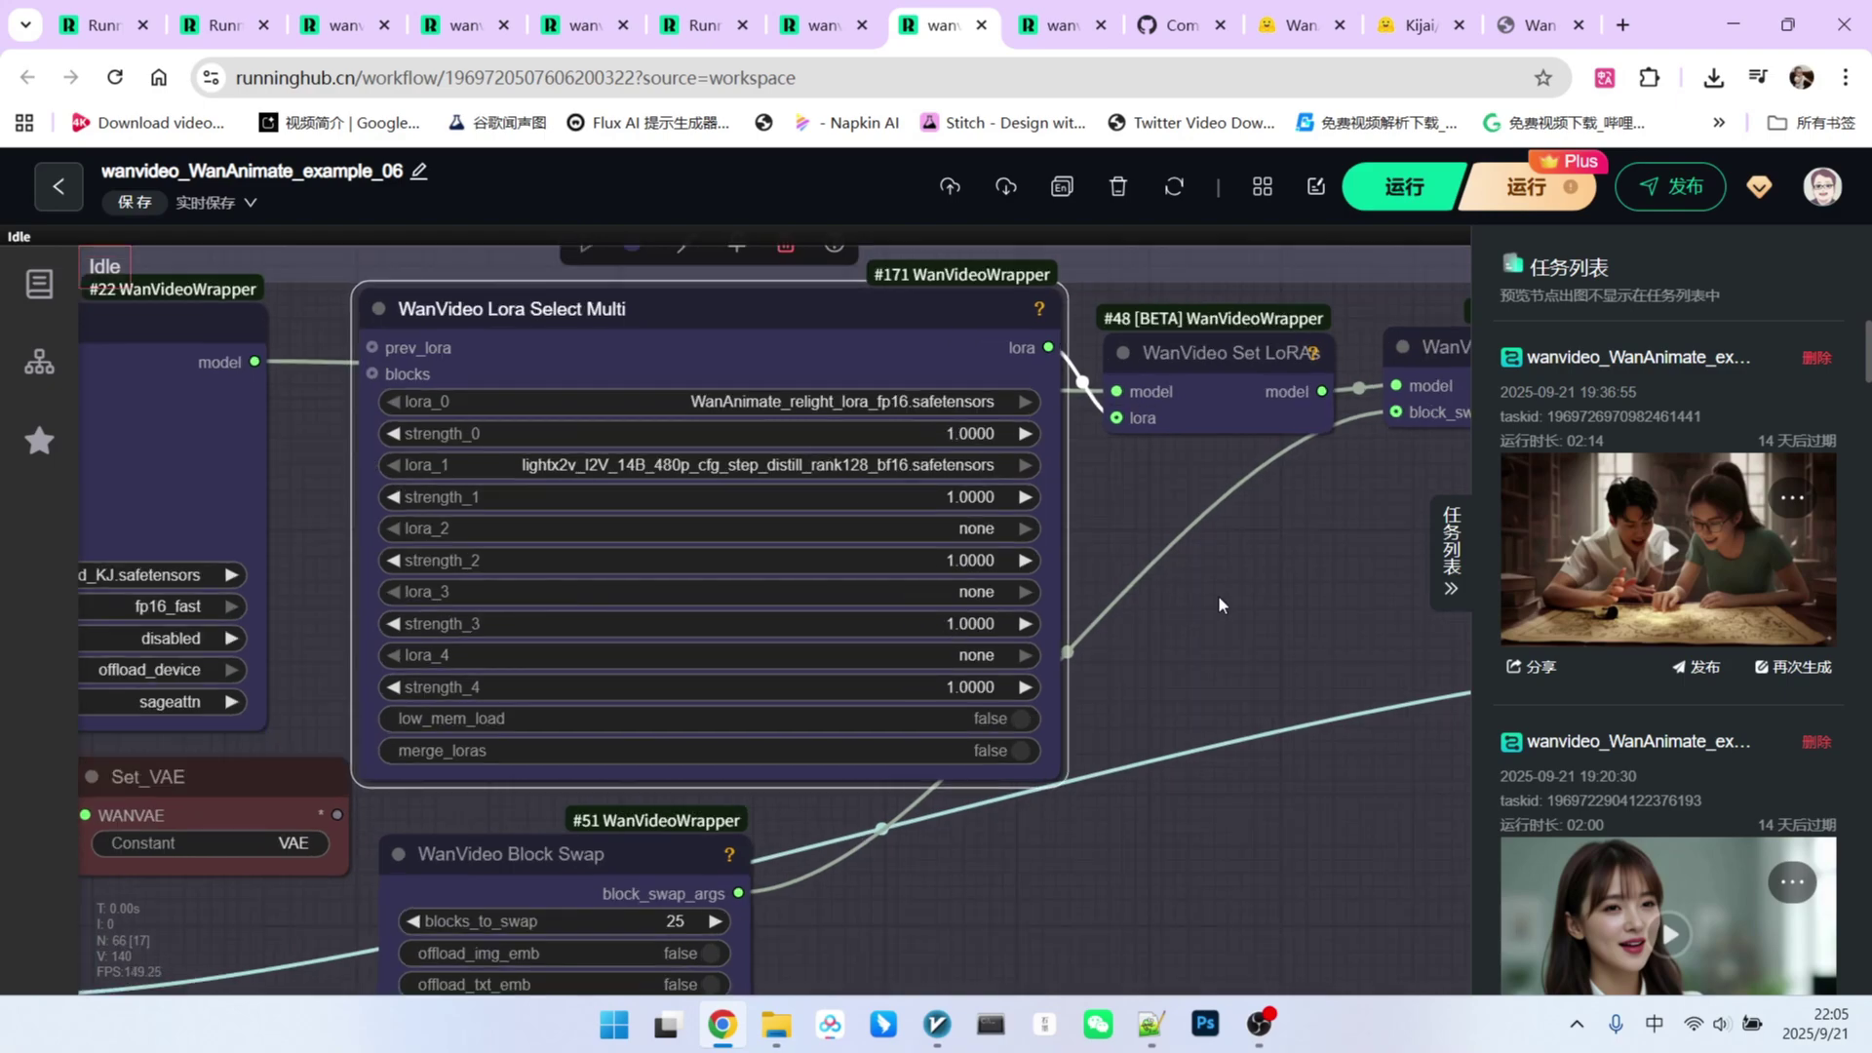
pyautogui.scroll(-2, 1209, 584)
pyautogui.scroll(-2, 1222, 586)
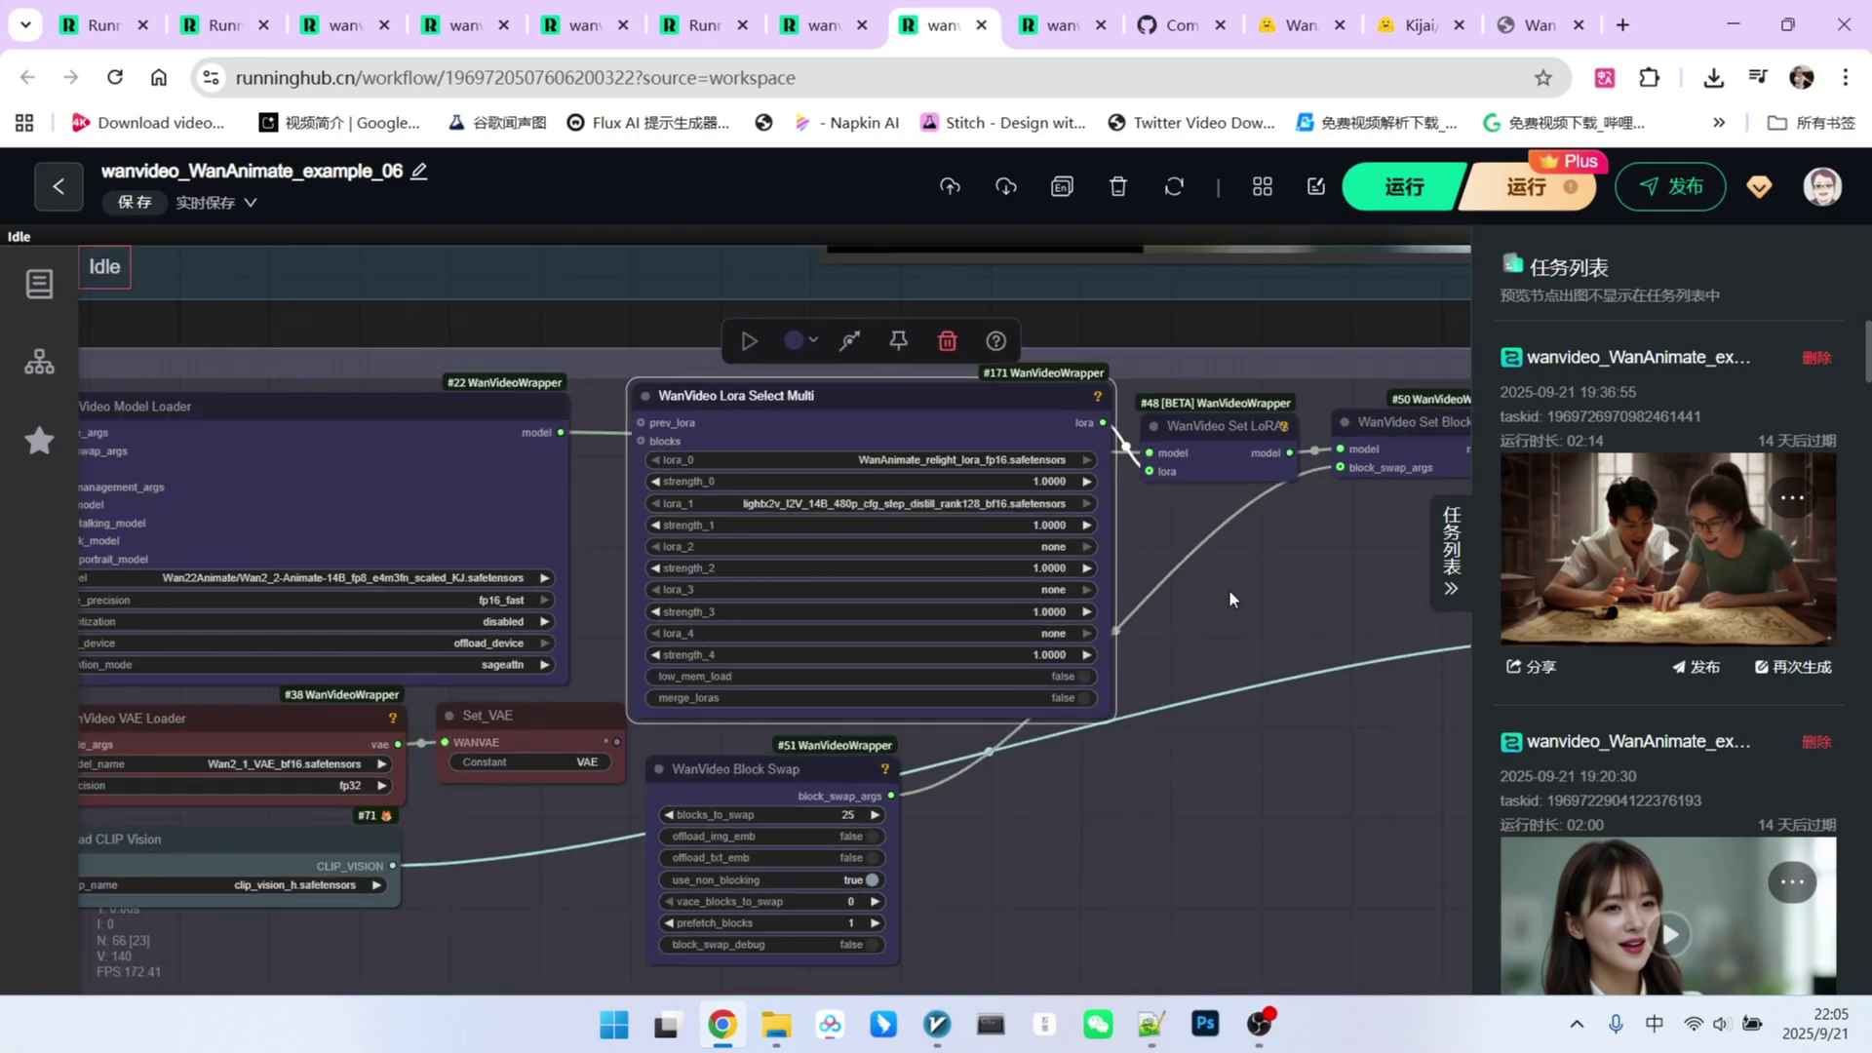
pyautogui.moveTo(1229, 590); pyautogui.dragTo(1226, 549)
pyautogui.scroll(3, 1099, 765)
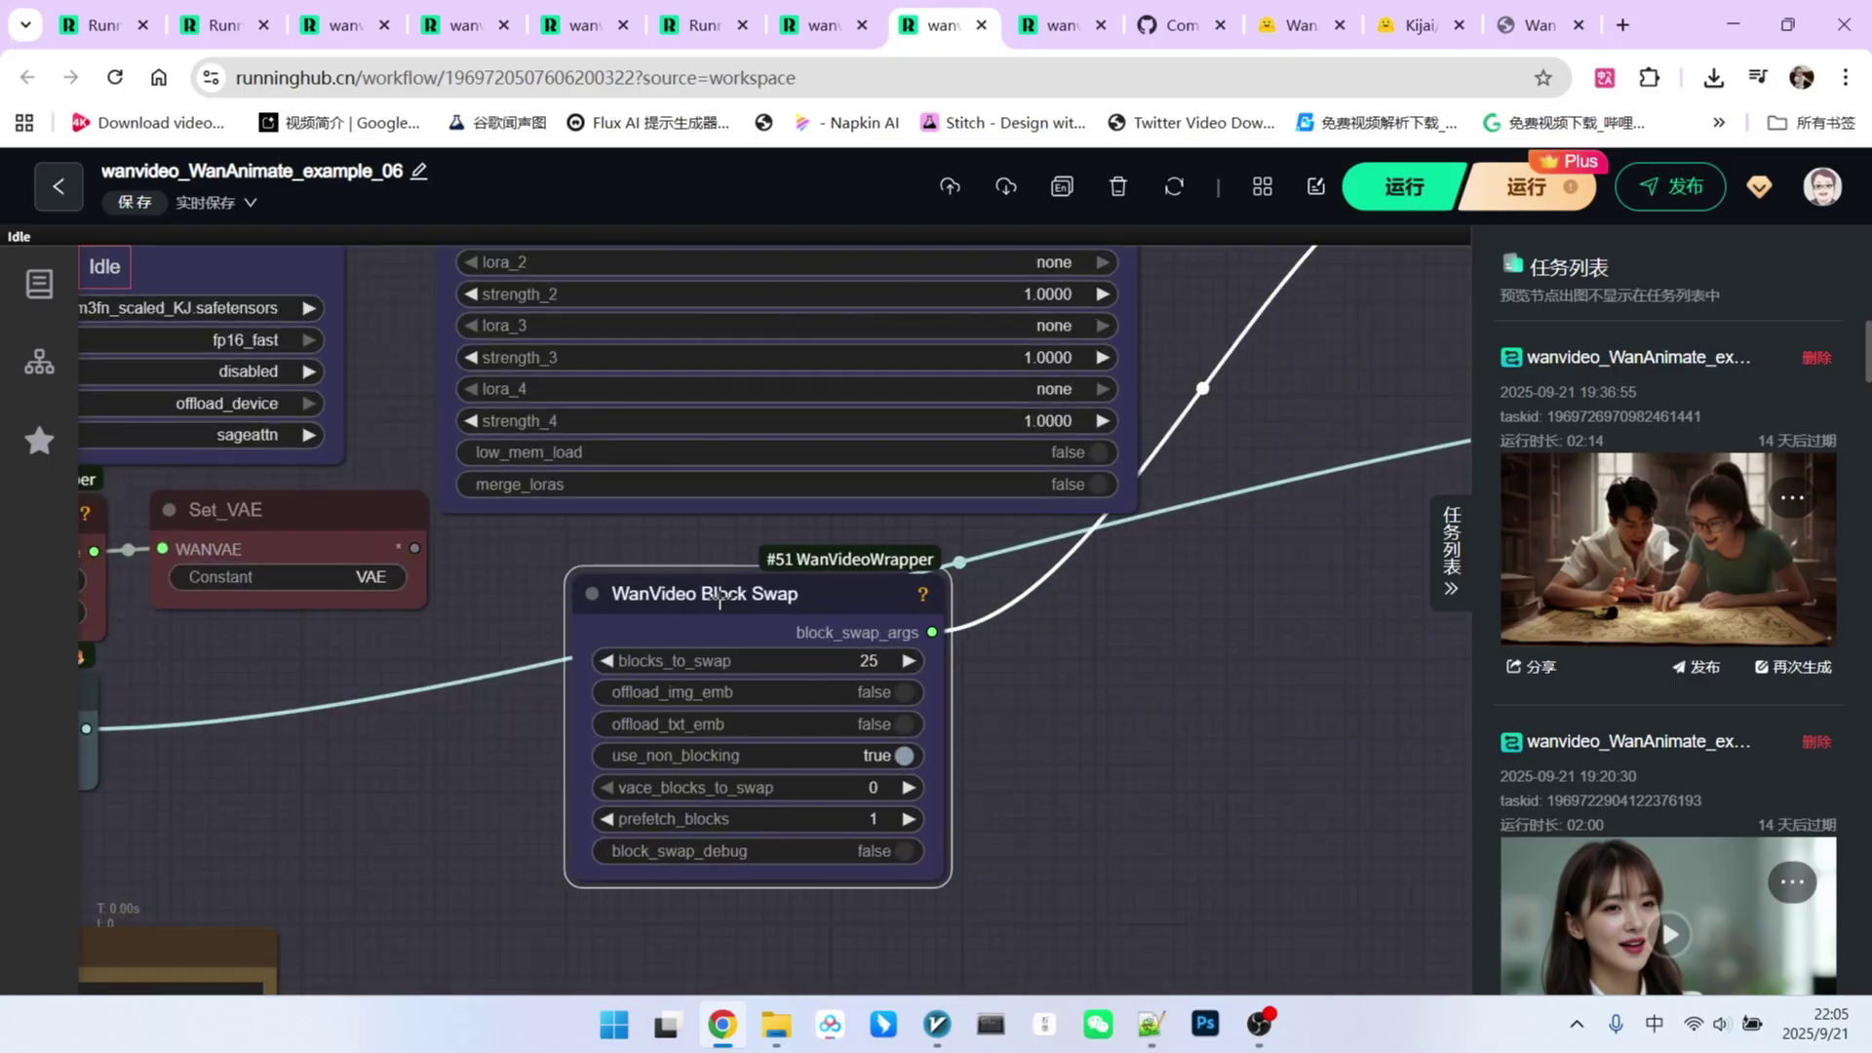
pyautogui.moveTo(672, 564); pyautogui.dragTo(654, 588)
pyautogui.scroll(2, 860, 647)
pyautogui.scroll(-3, 737, 661)
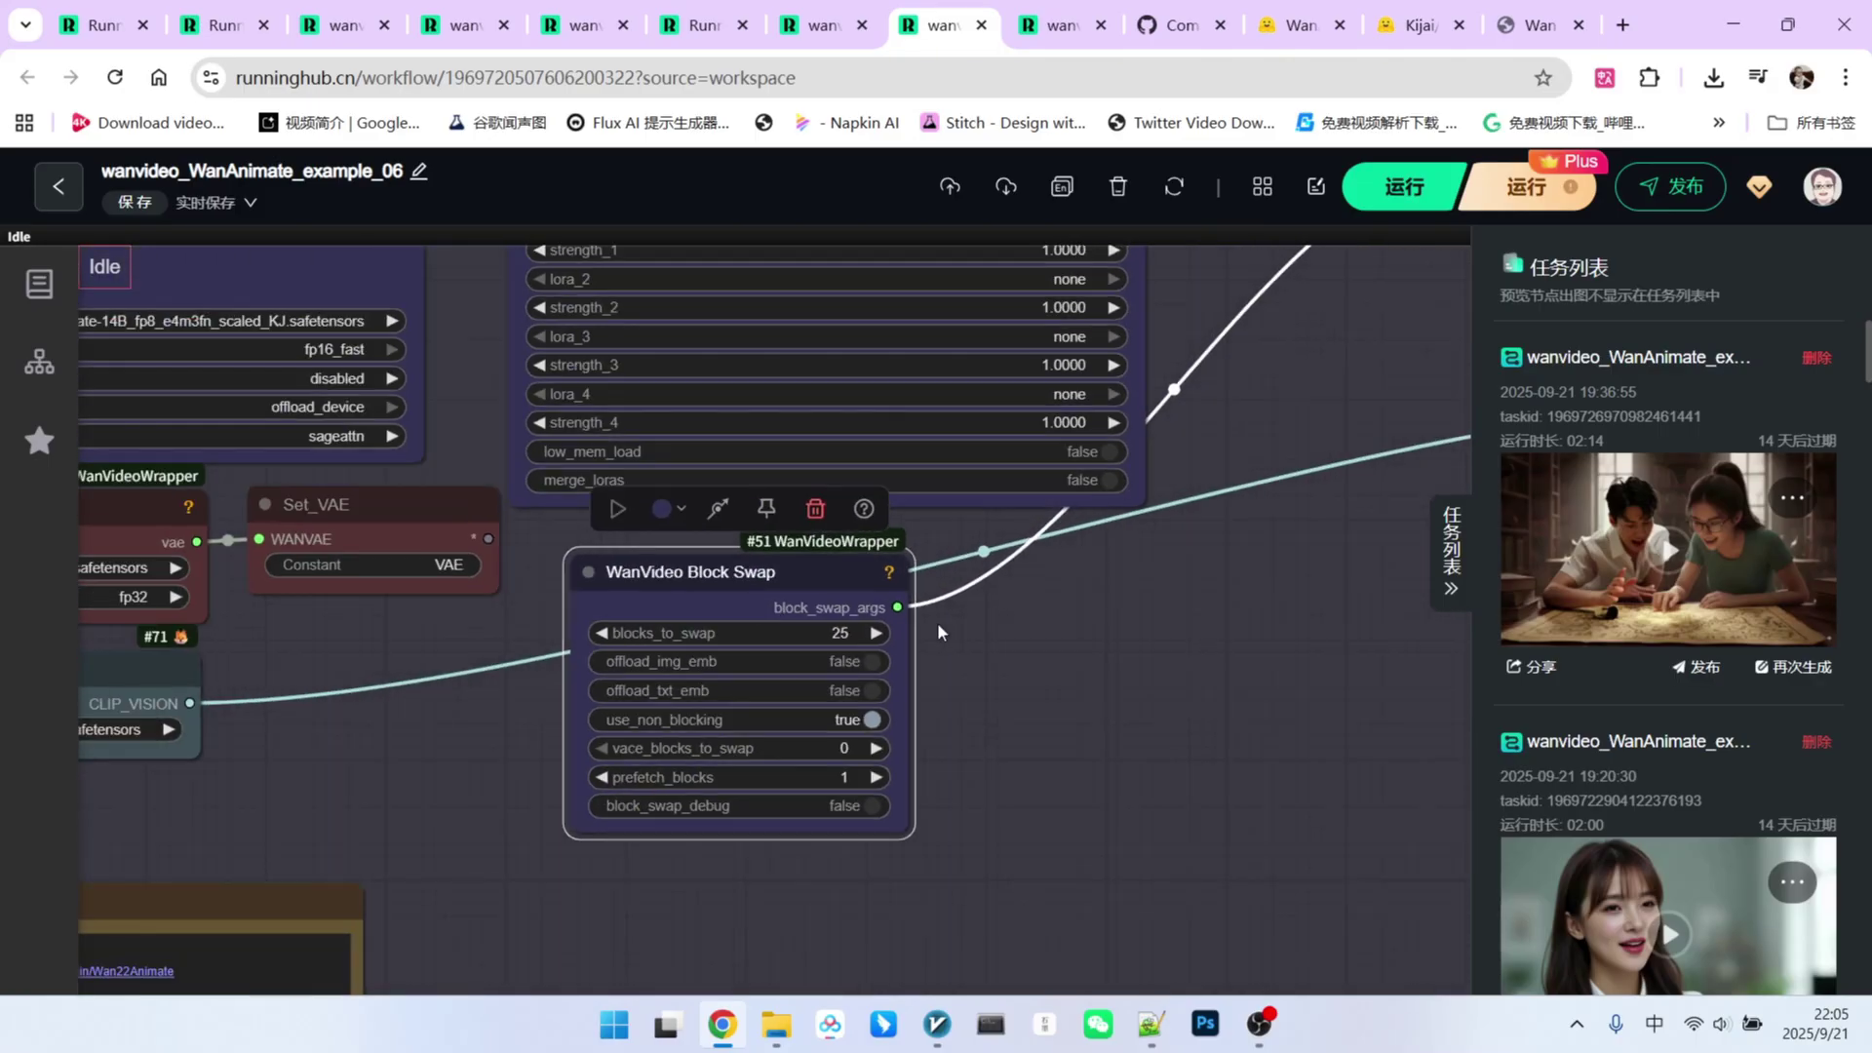
pyautogui.scroll(-3, 938, 622)
pyautogui.moveTo(1231, 620); pyautogui.dragTo(1112, 645)
pyautogui.scroll(3, 1192, 617)
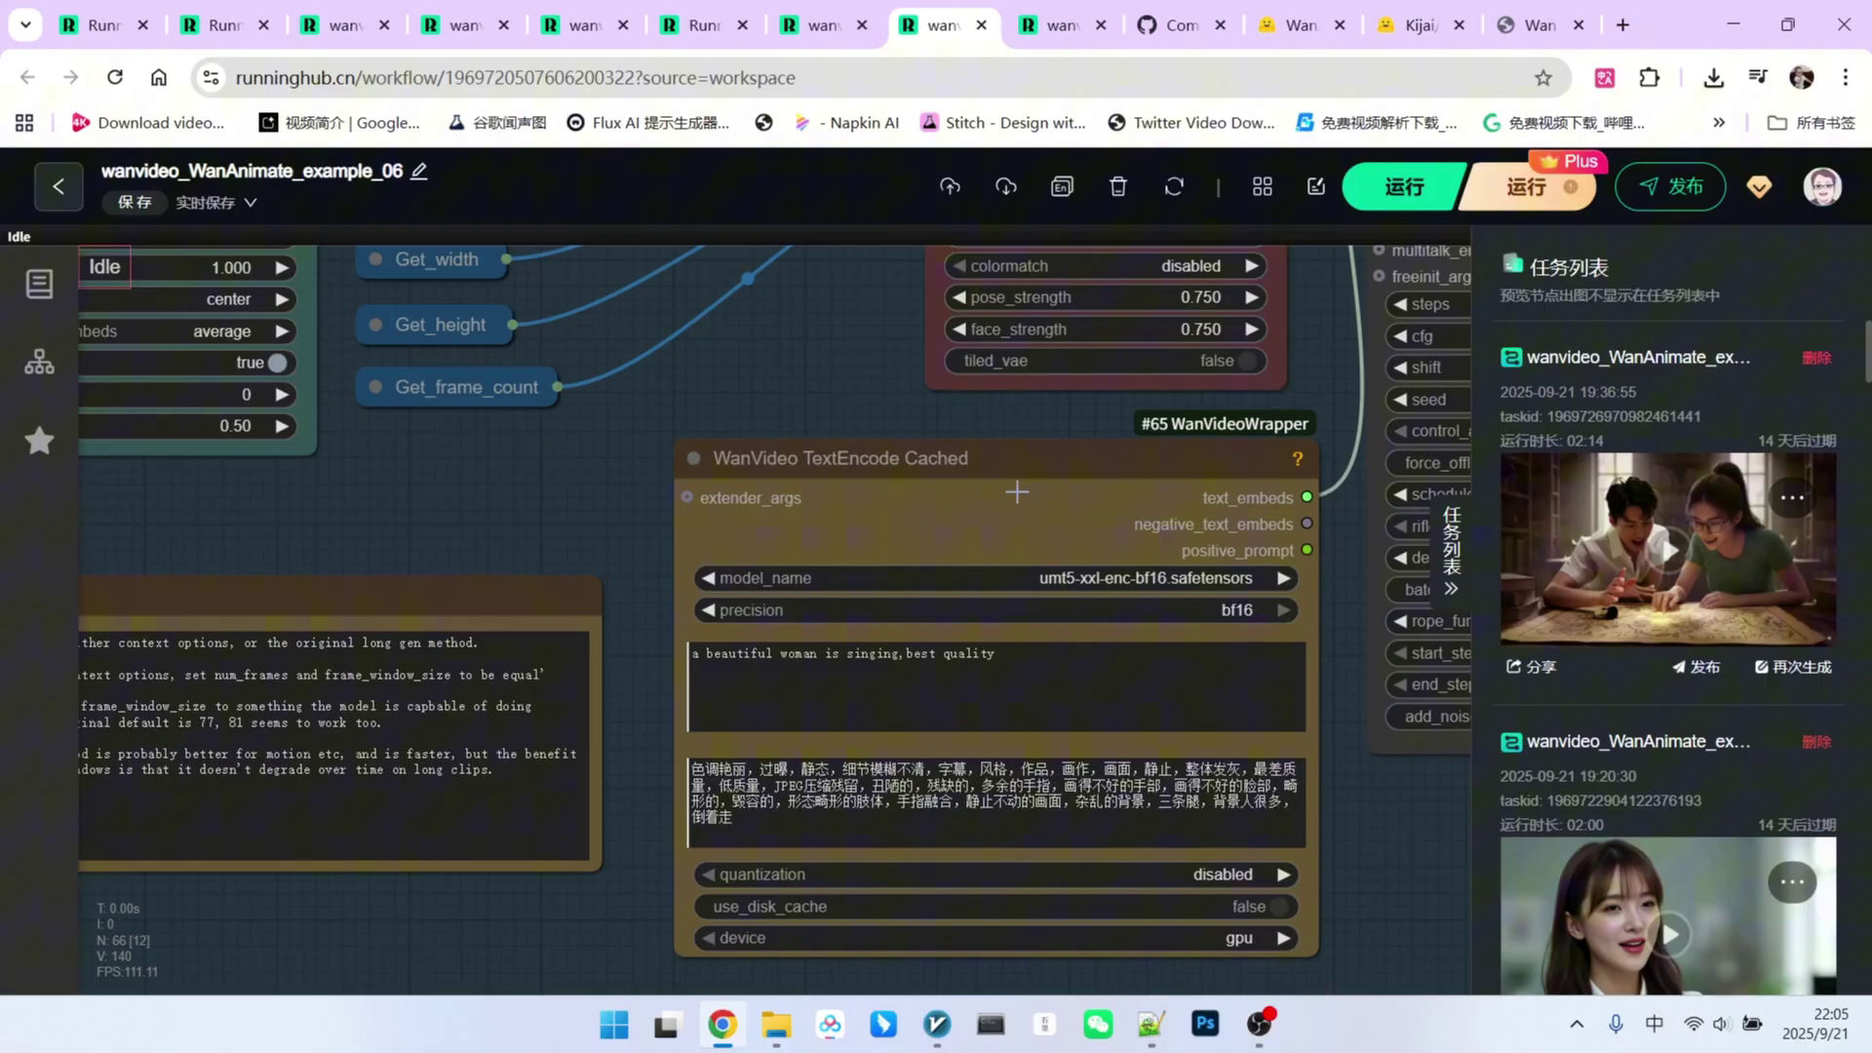
pyautogui.scroll(5, 955, 466)
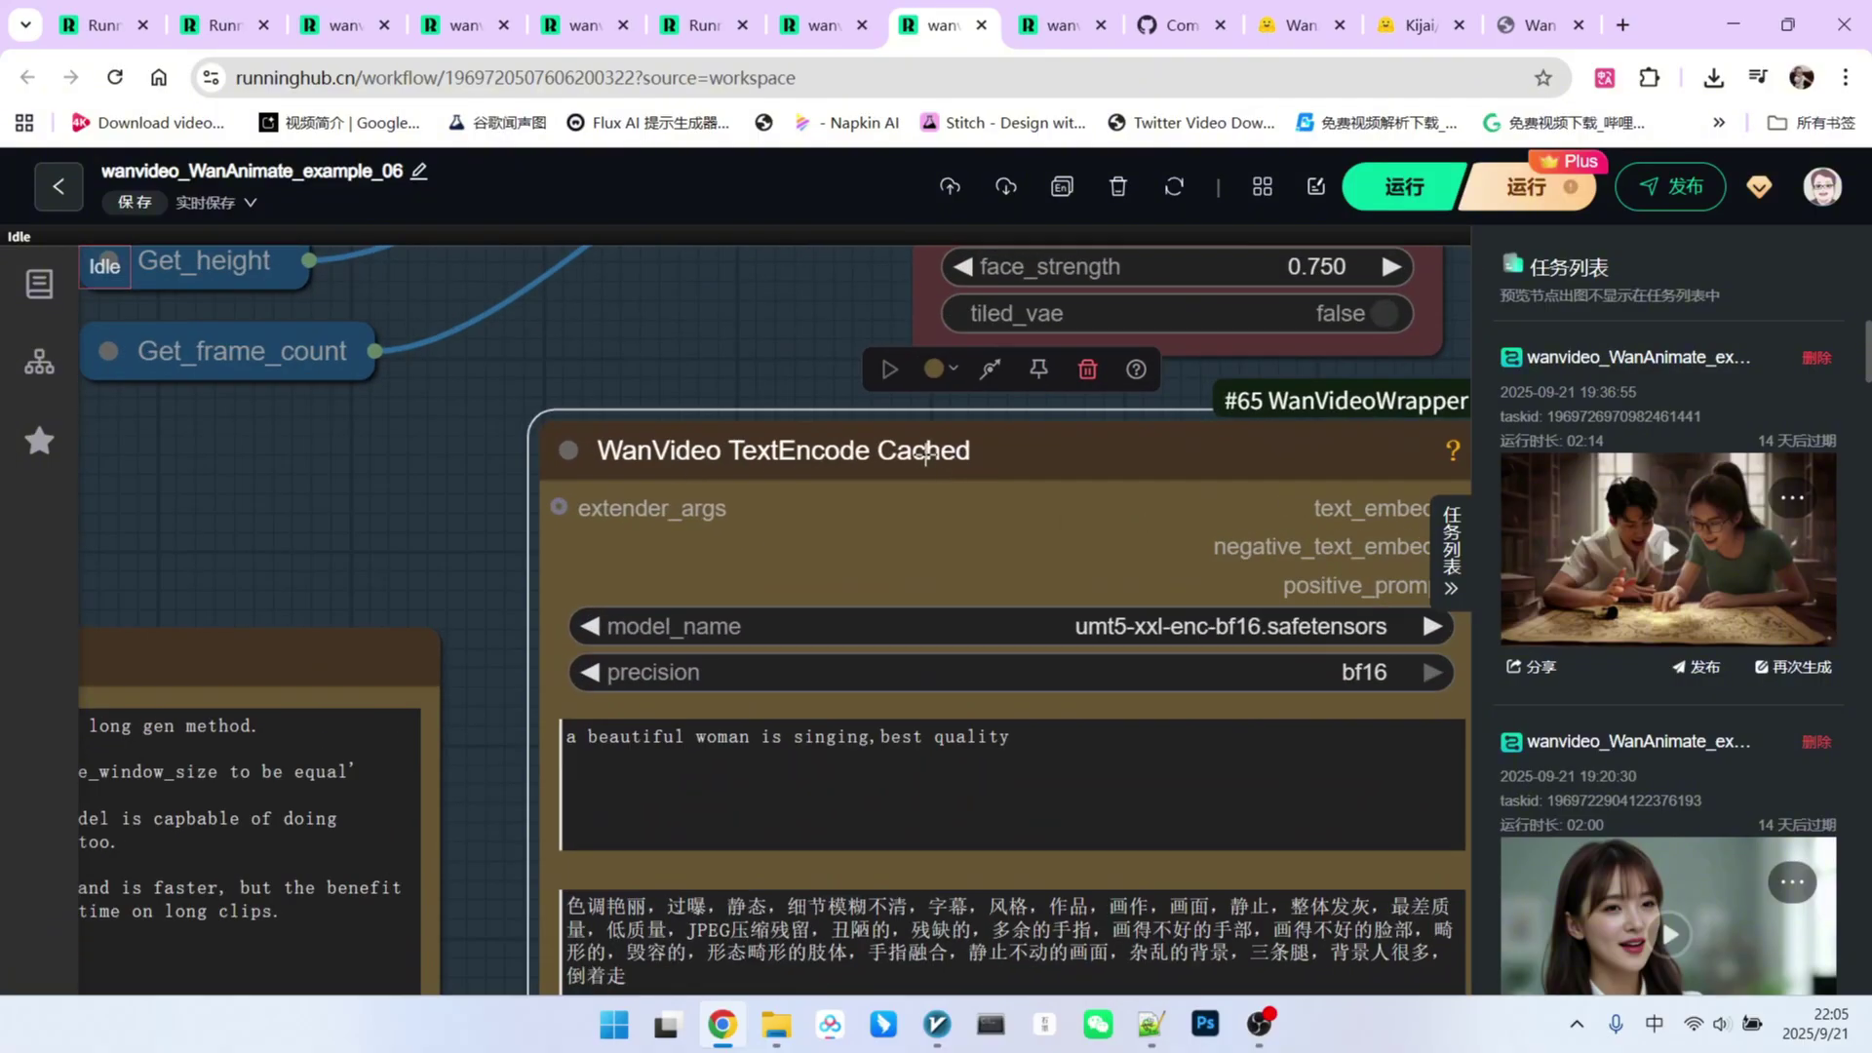
pyautogui.scroll(-3, 983, 661)
pyautogui.scroll(-2, 983, 629)
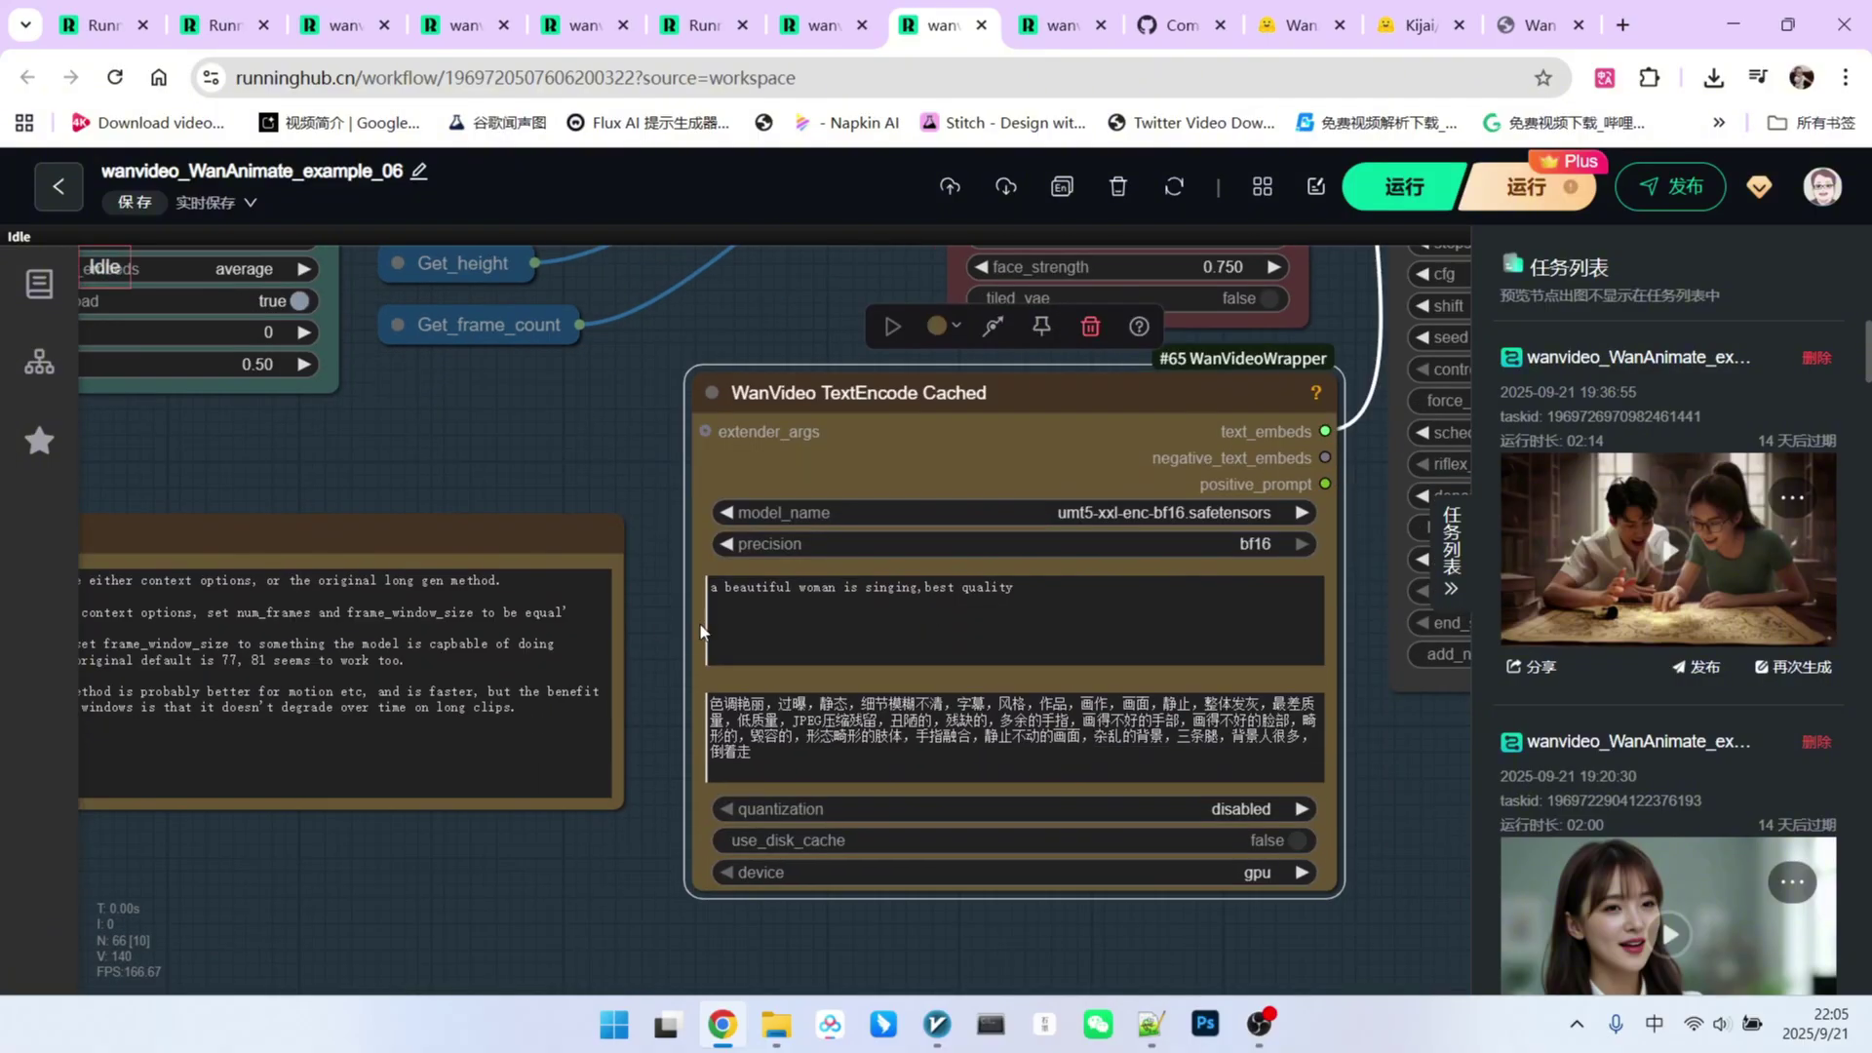
pyautogui.scroll(2, 983, 630)
pyautogui.scroll(2, 1053, 594)
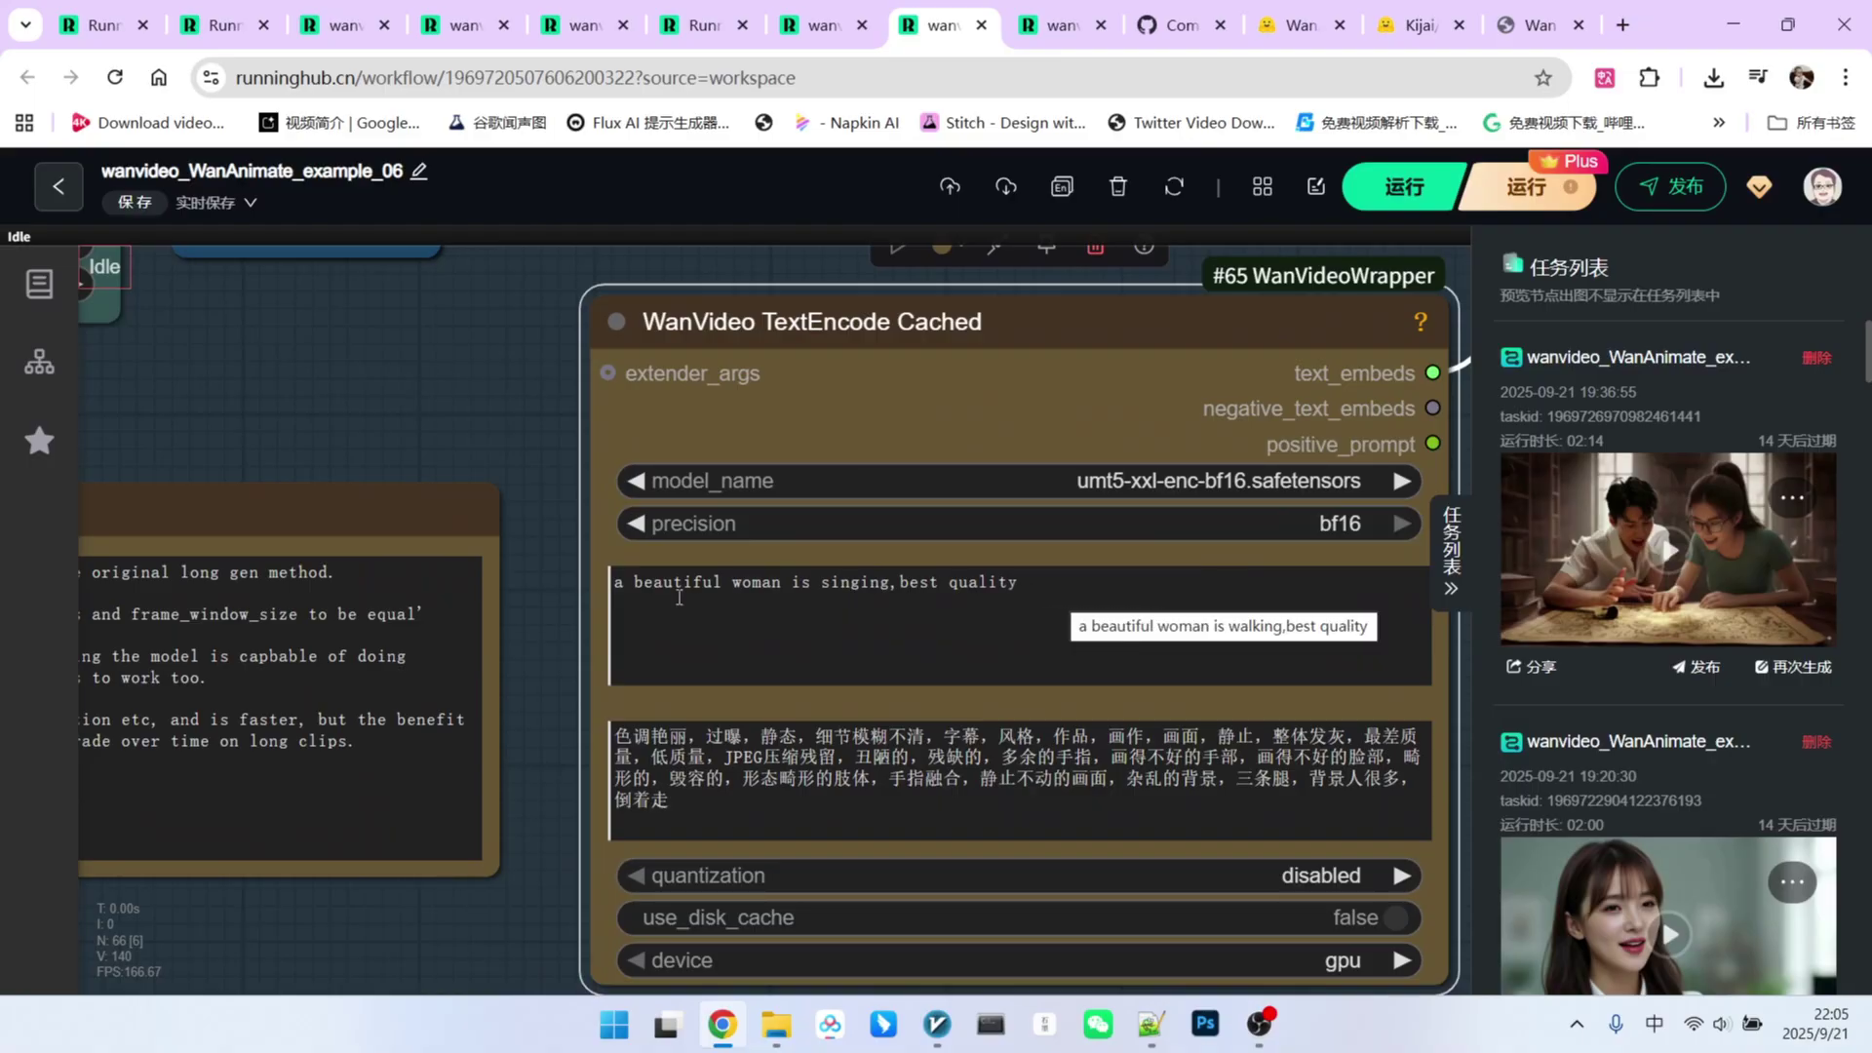
pyautogui.scroll(-1, 731, 595)
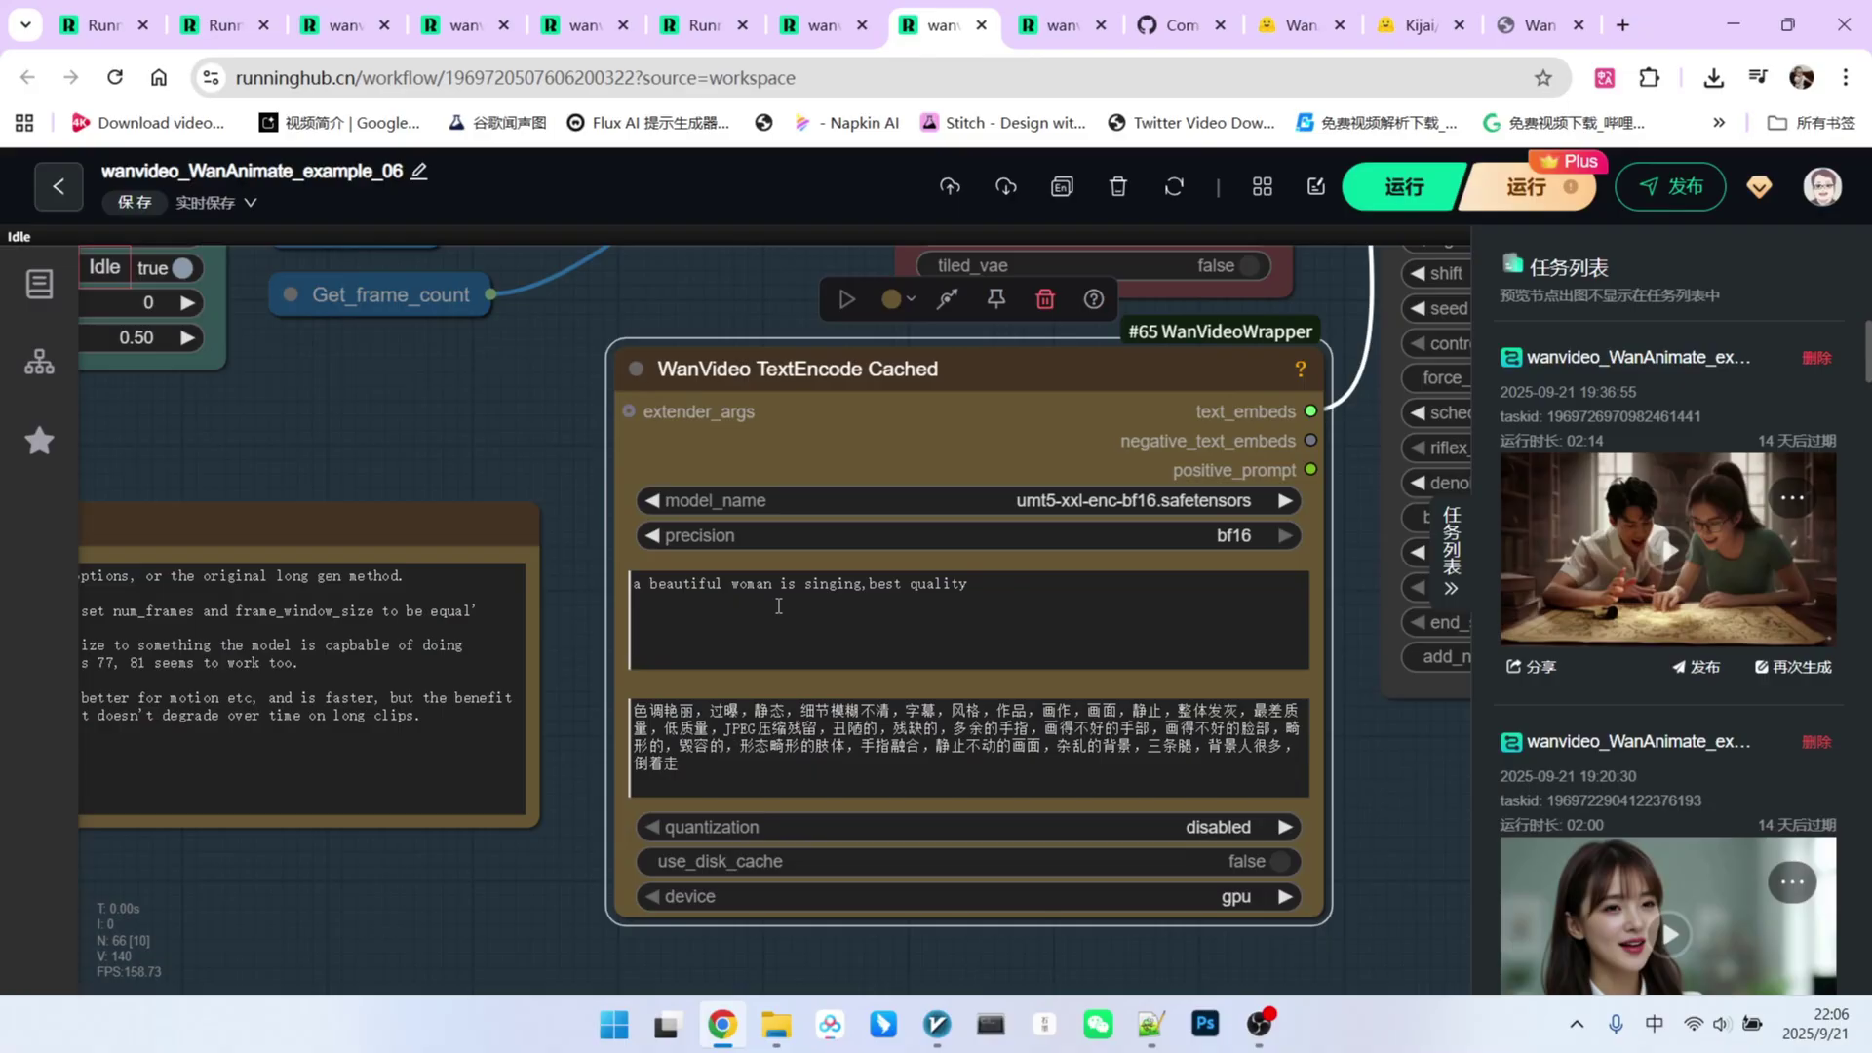
pyautogui.moveTo(1010, 587); pyautogui.dragTo(861, 588)
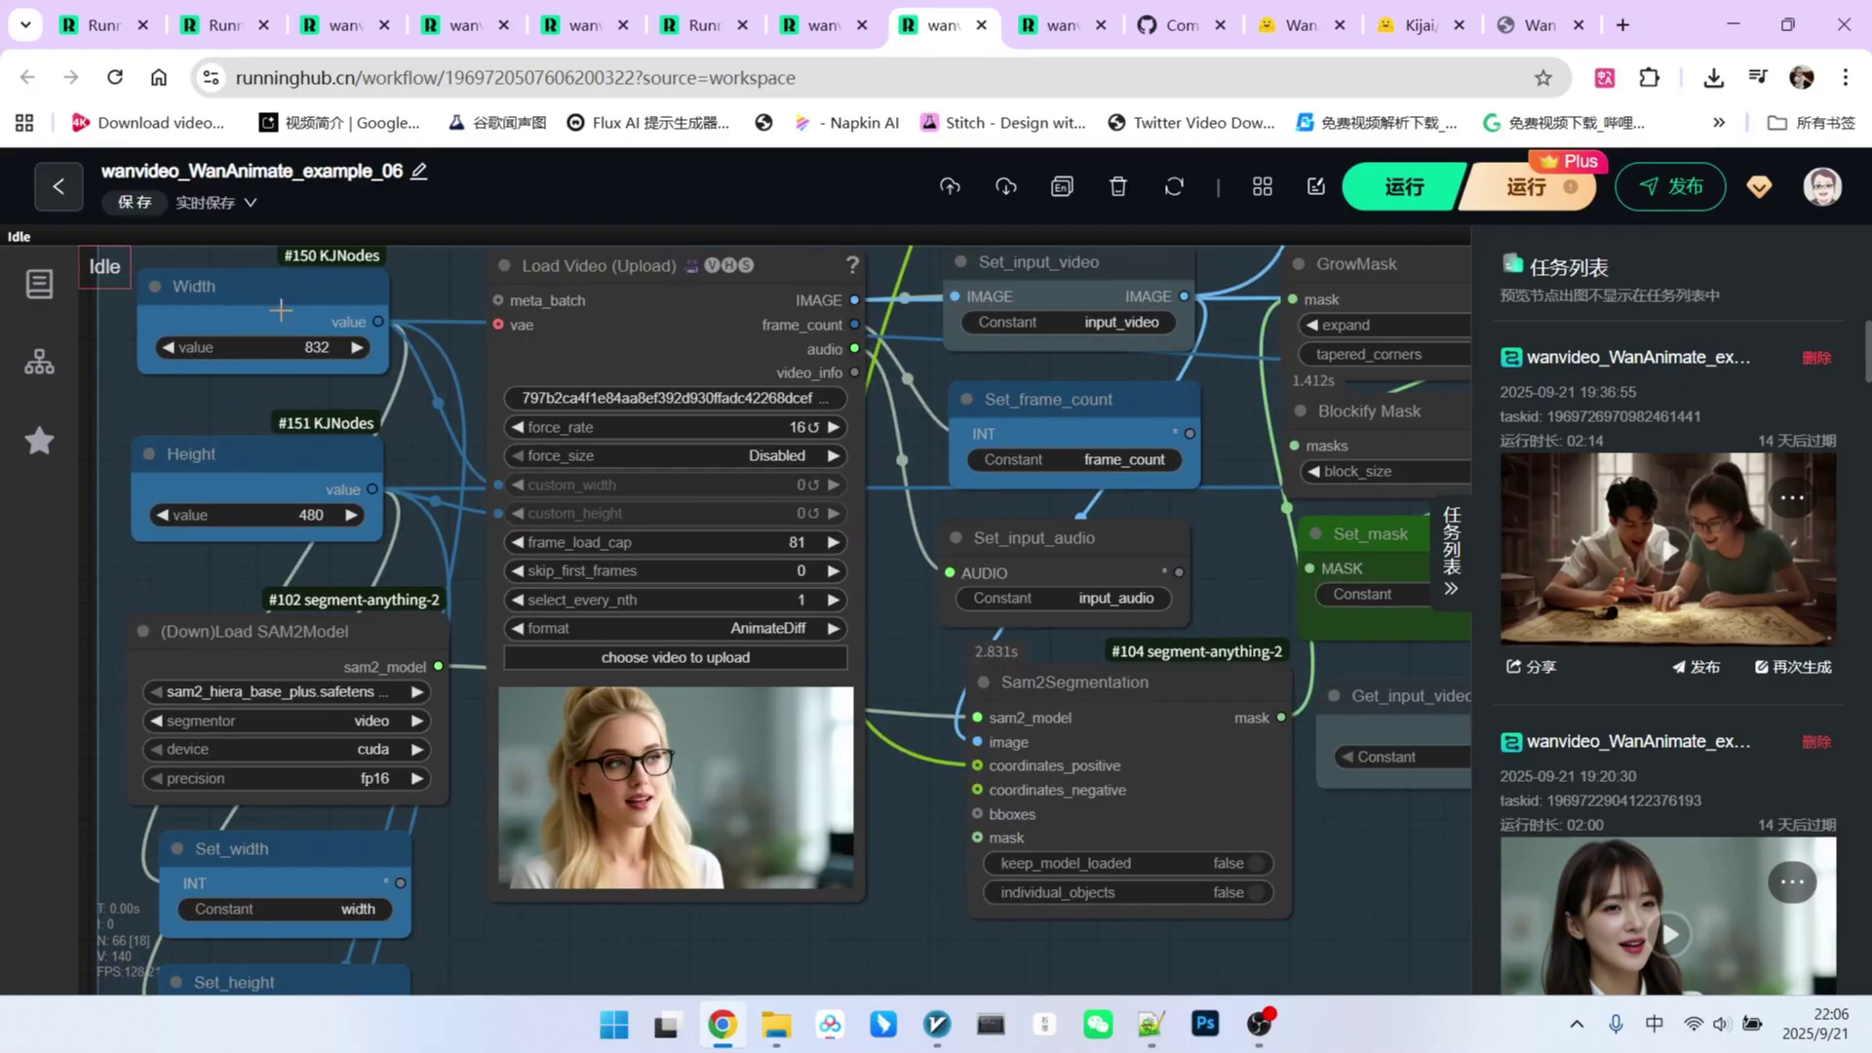
pyautogui.click(280, 310)
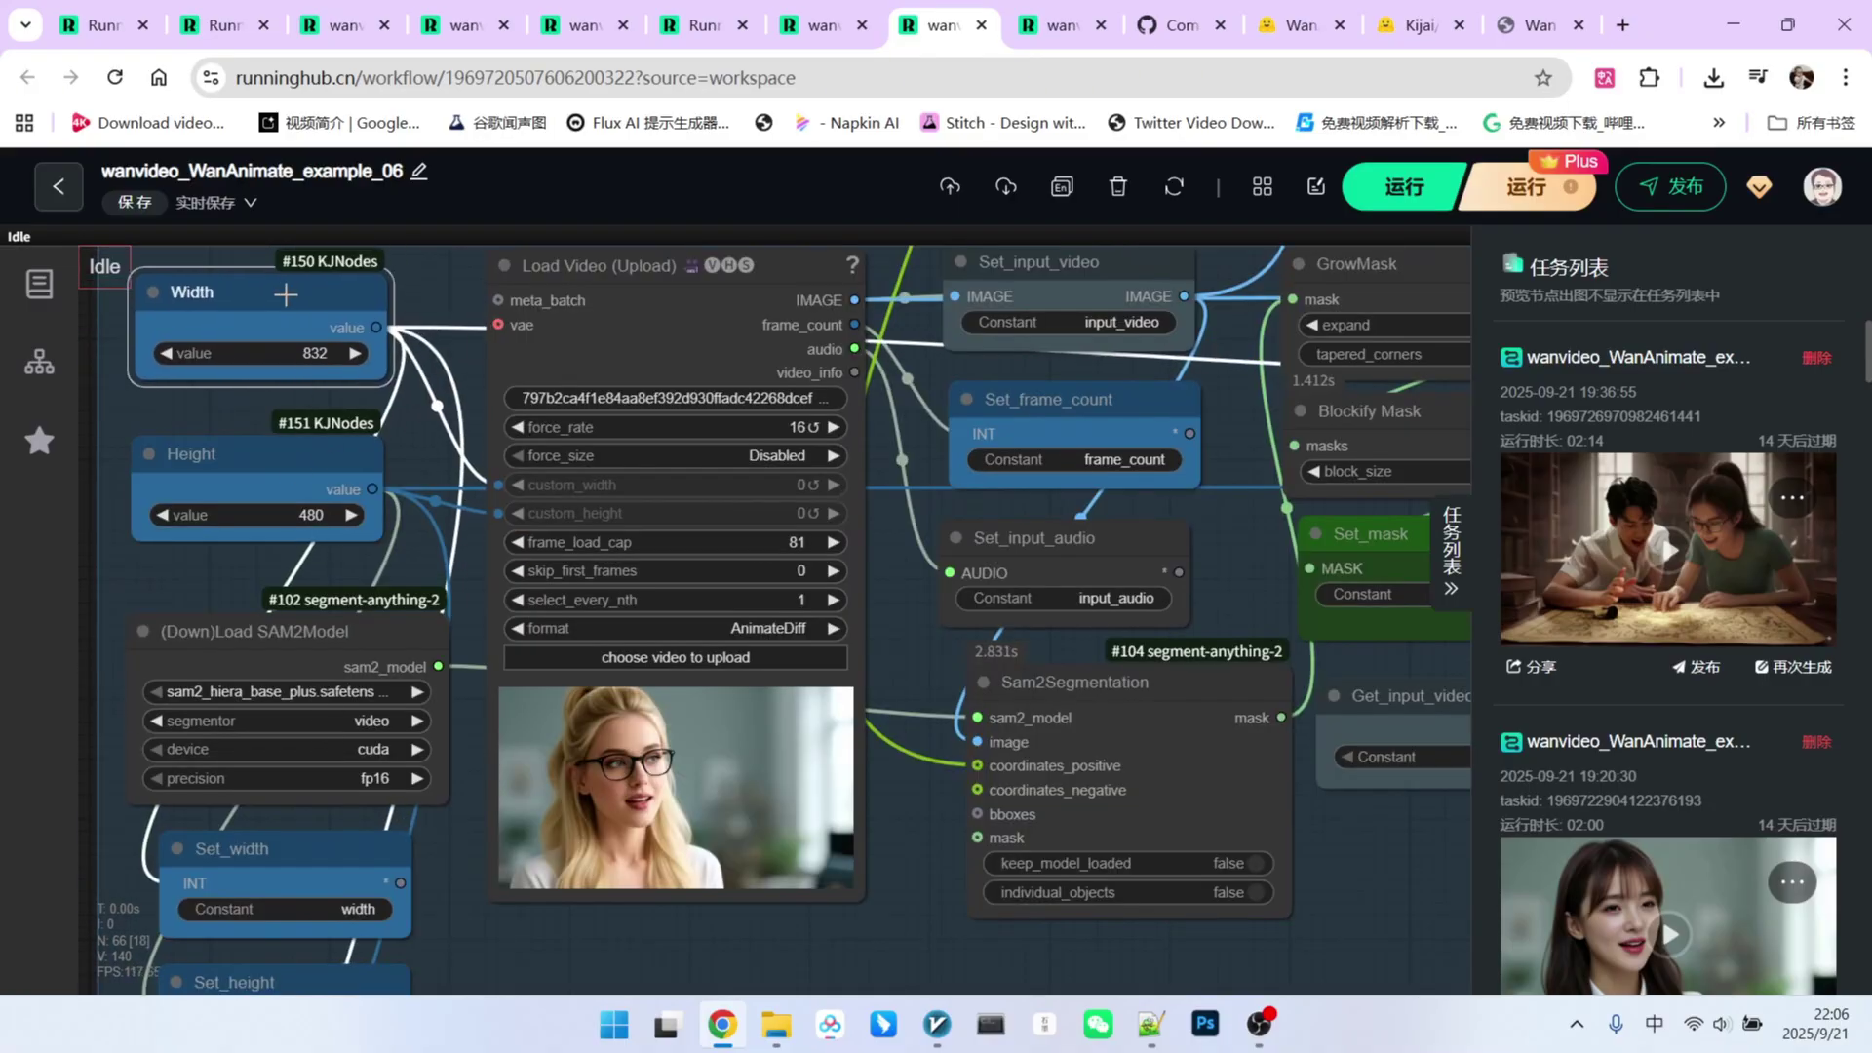
pyautogui.click(249, 466)
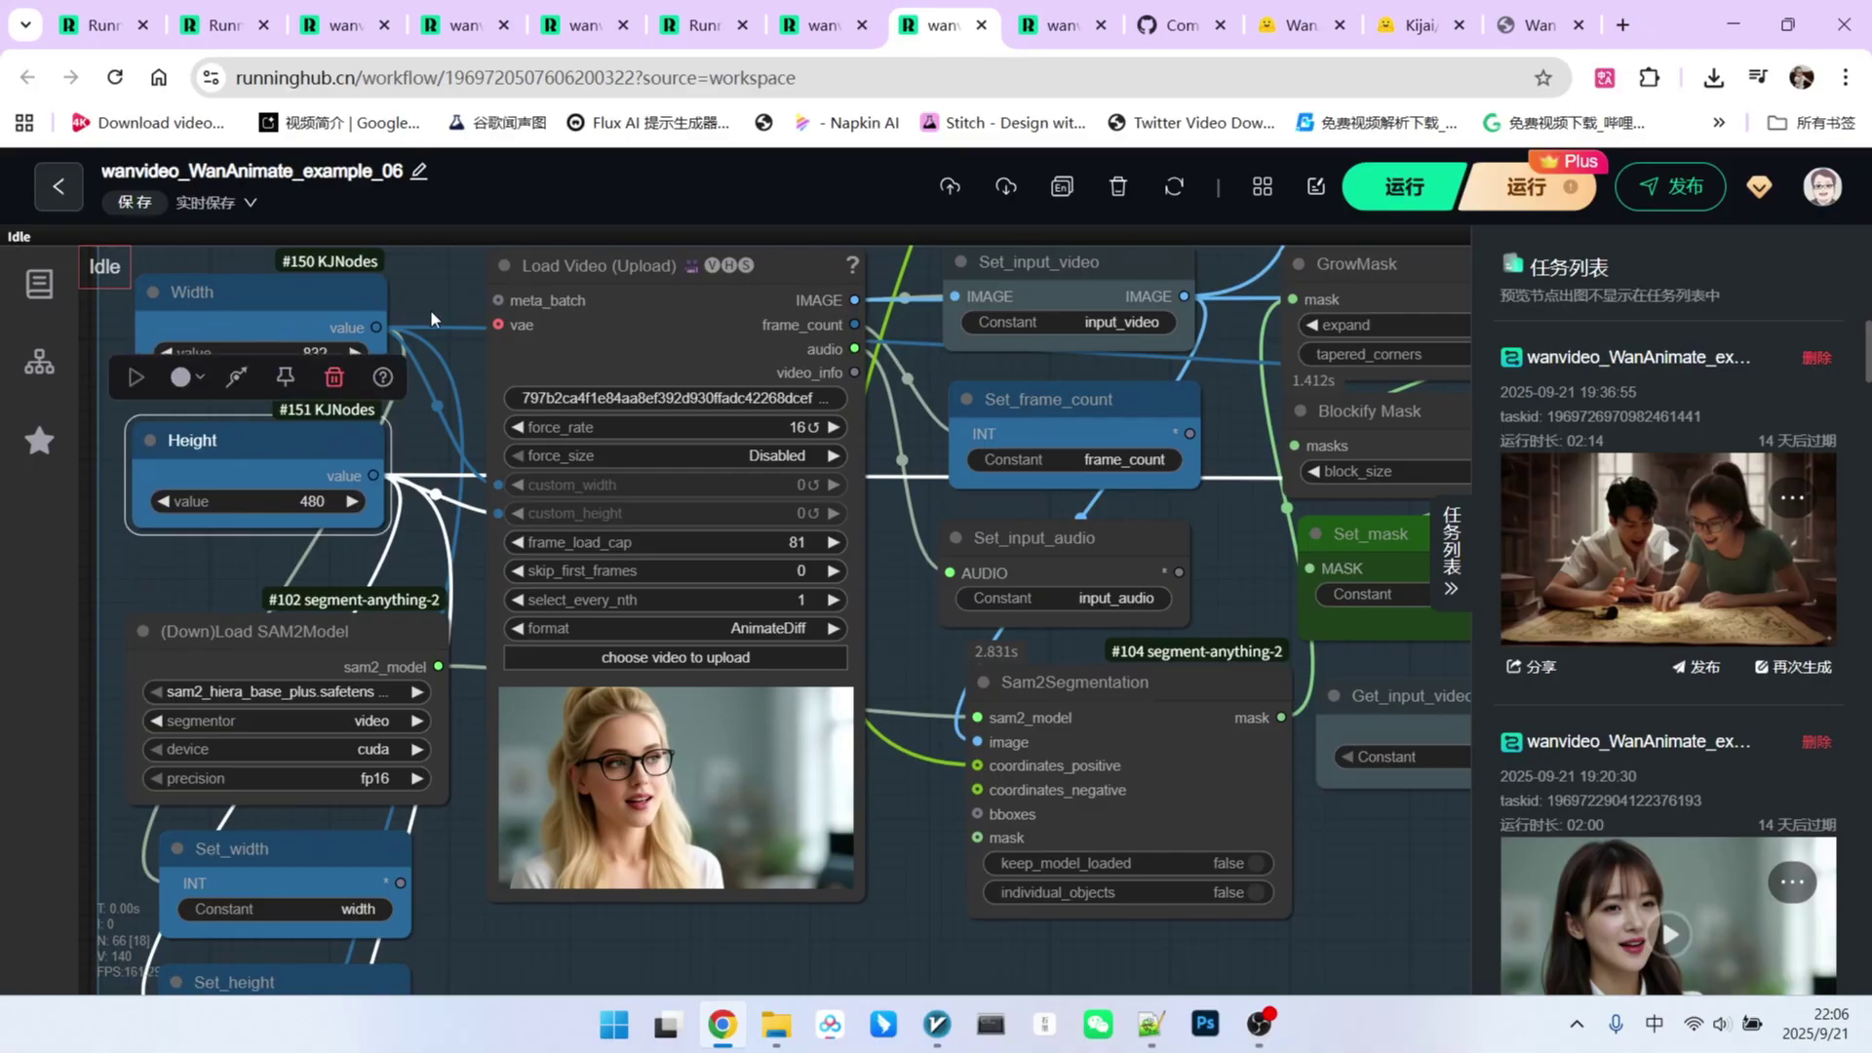
pyautogui.scroll(4, 863, 541)
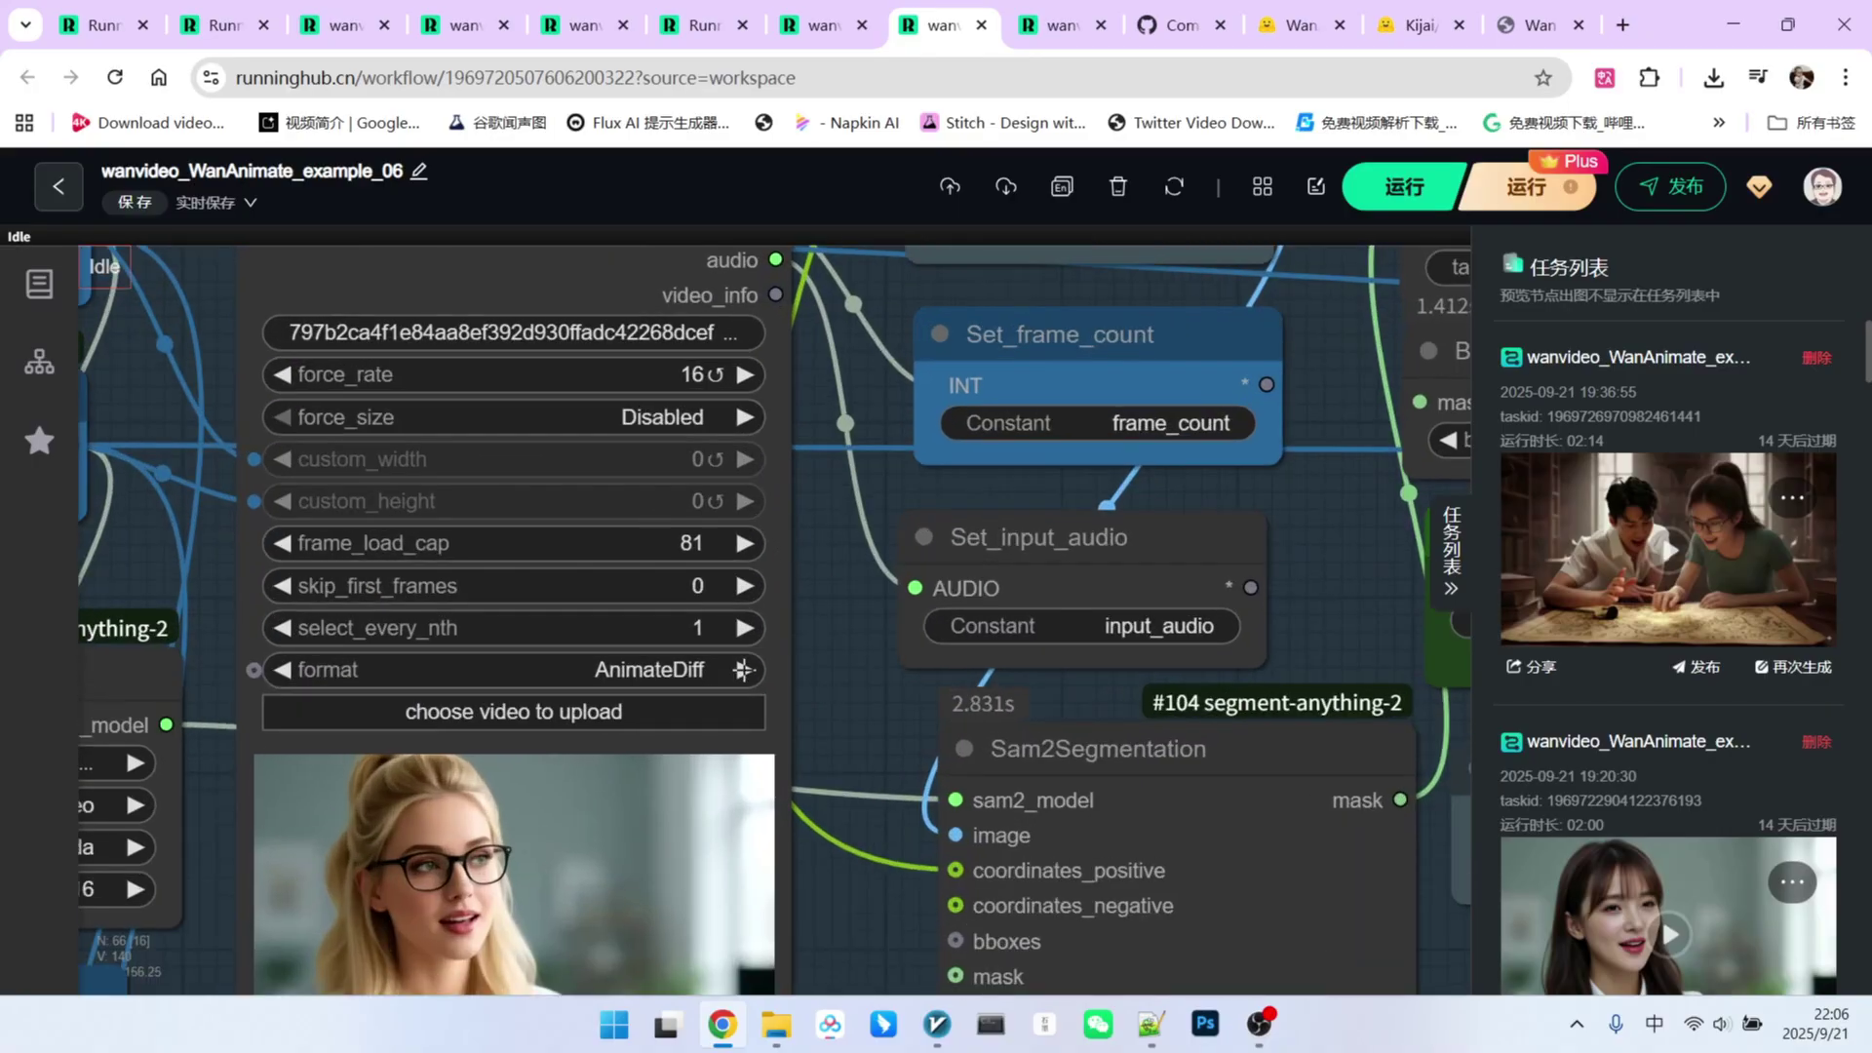
pyautogui.scroll(-2, 825, 715)
pyautogui.scroll(6, 1123, 753)
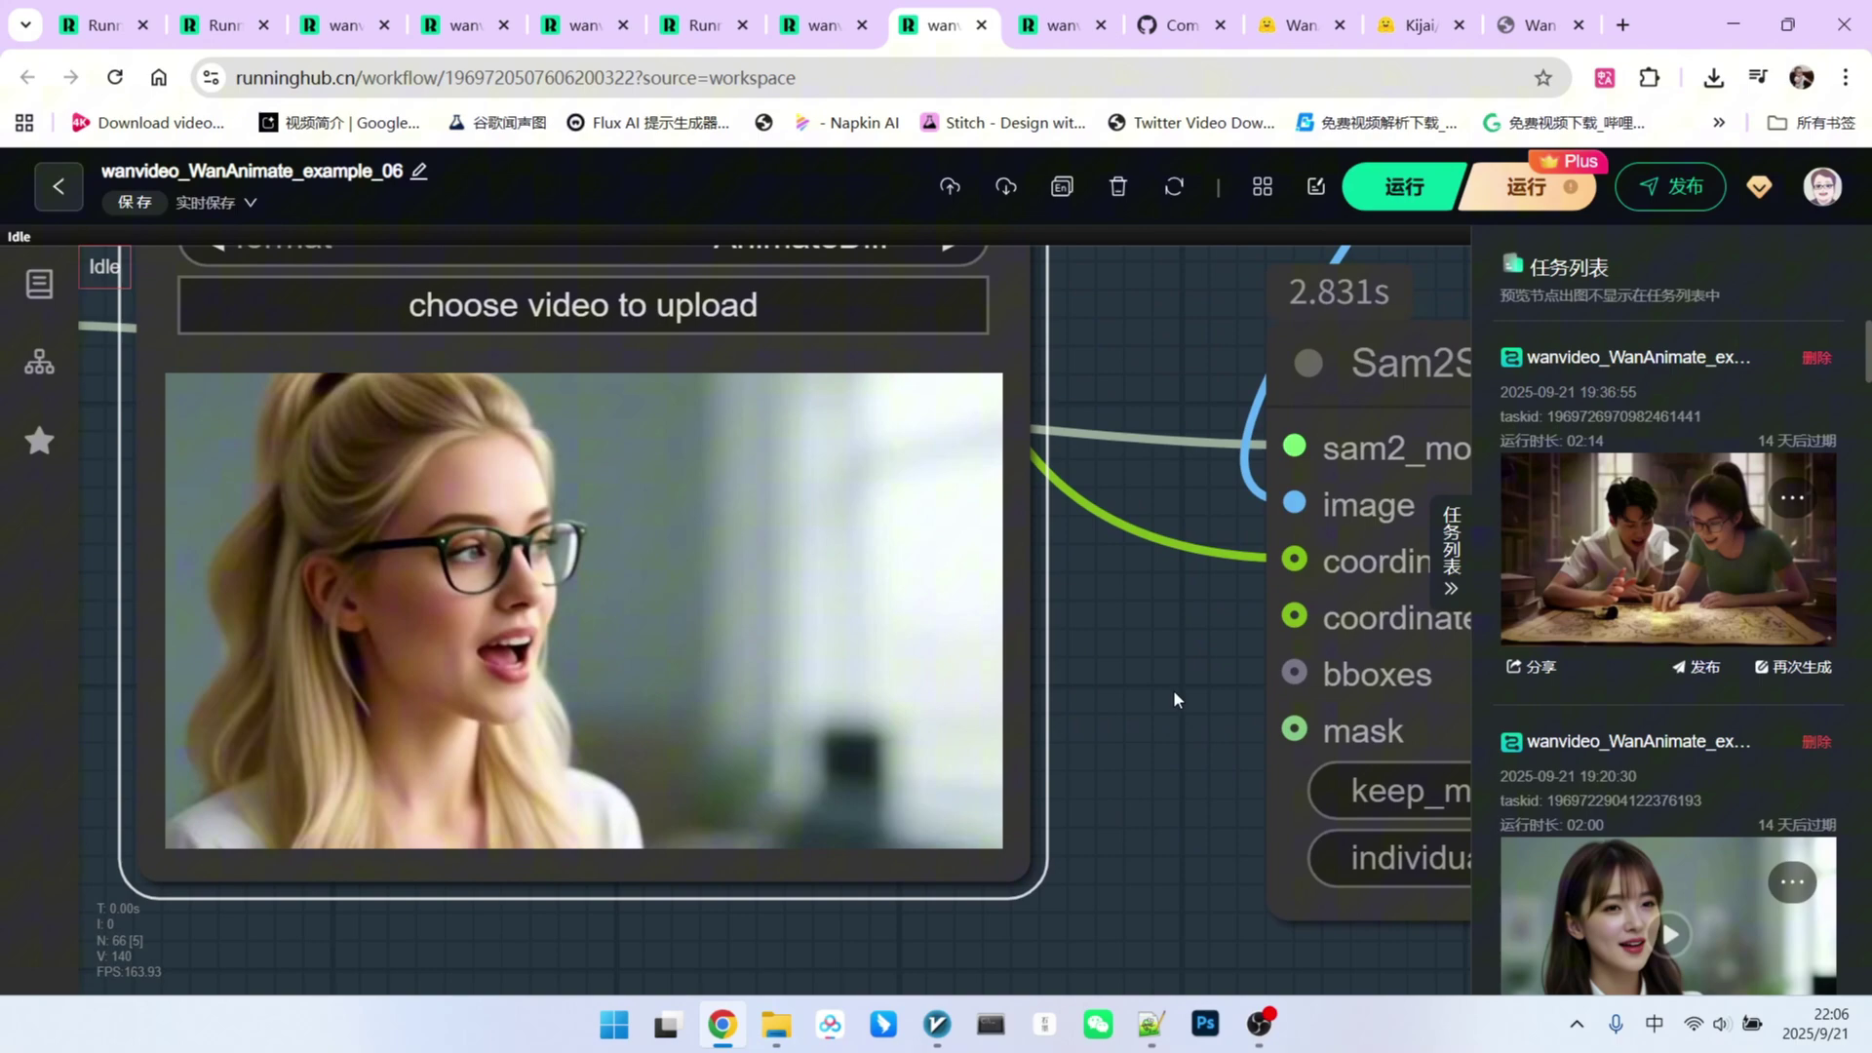
pyautogui.scroll(-3, 1173, 687)
pyautogui.scroll(1, 1172, 680)
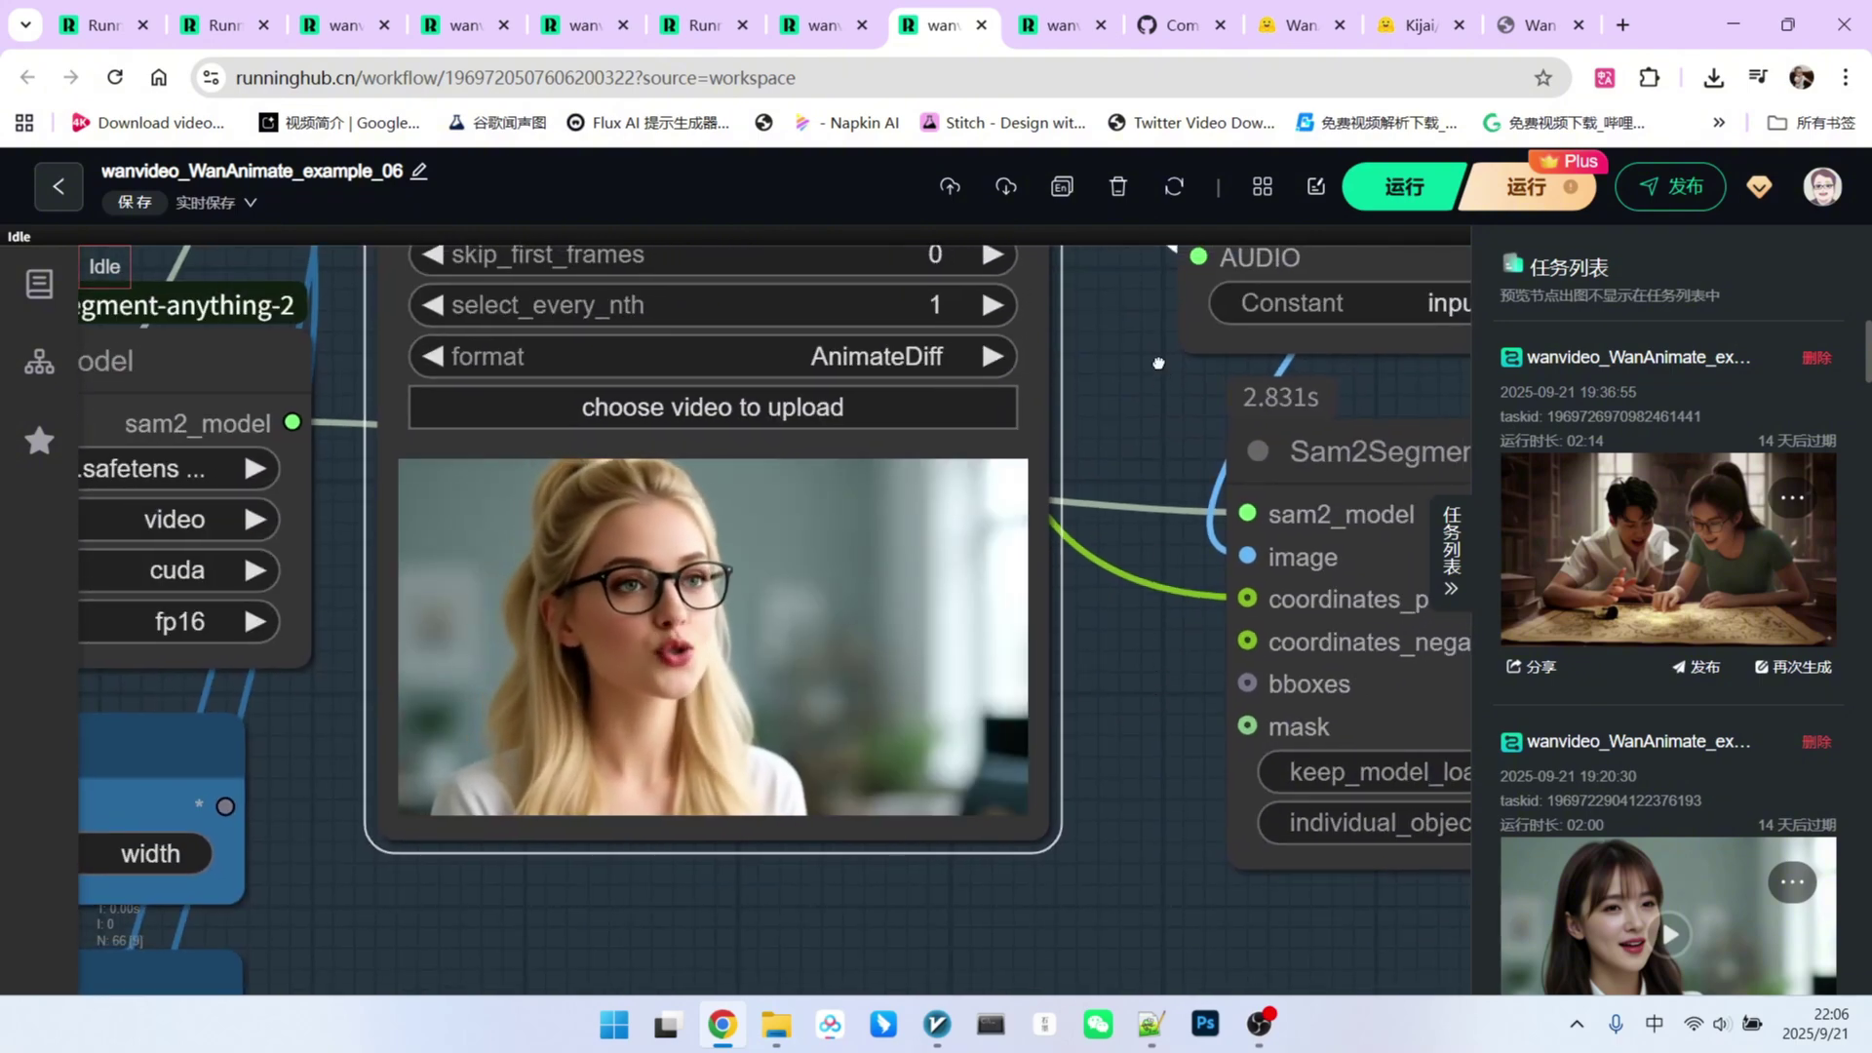
pyautogui.moveTo(1159, 362); pyautogui.dragTo(863, 518)
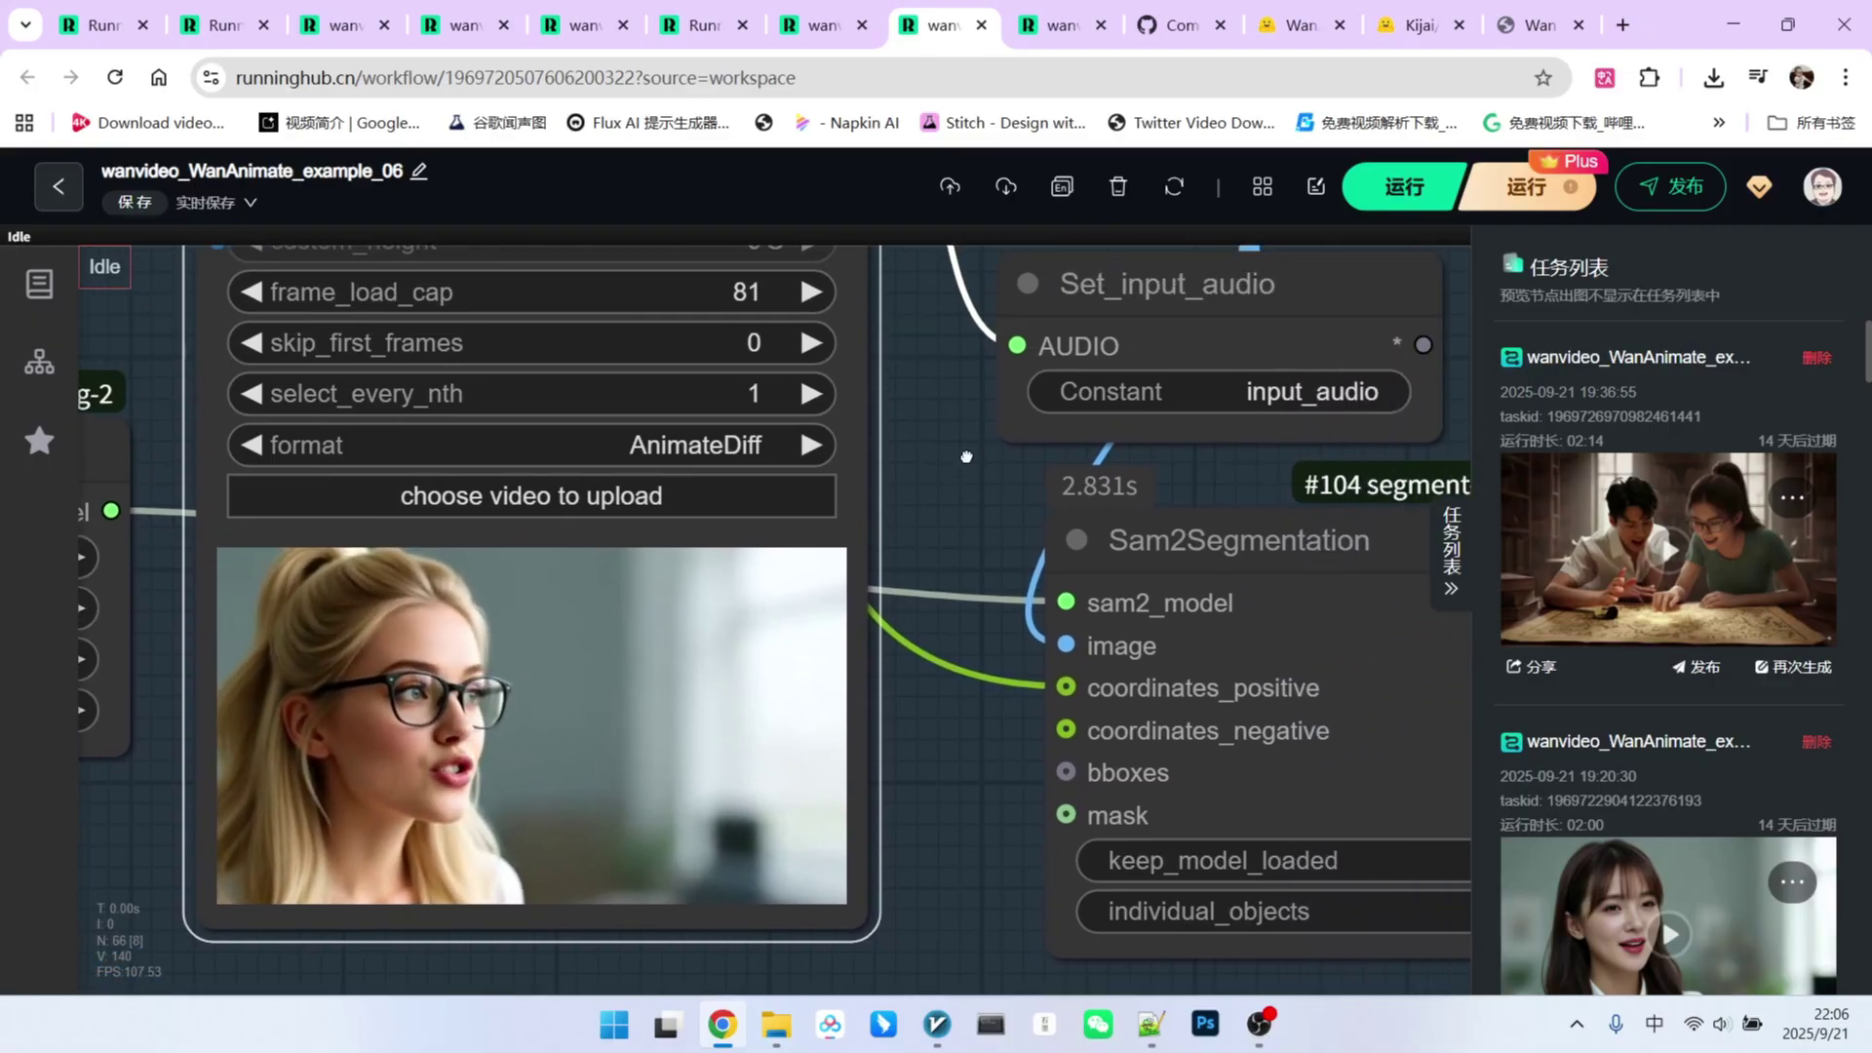
pyautogui.scroll(-5, 873, 479)
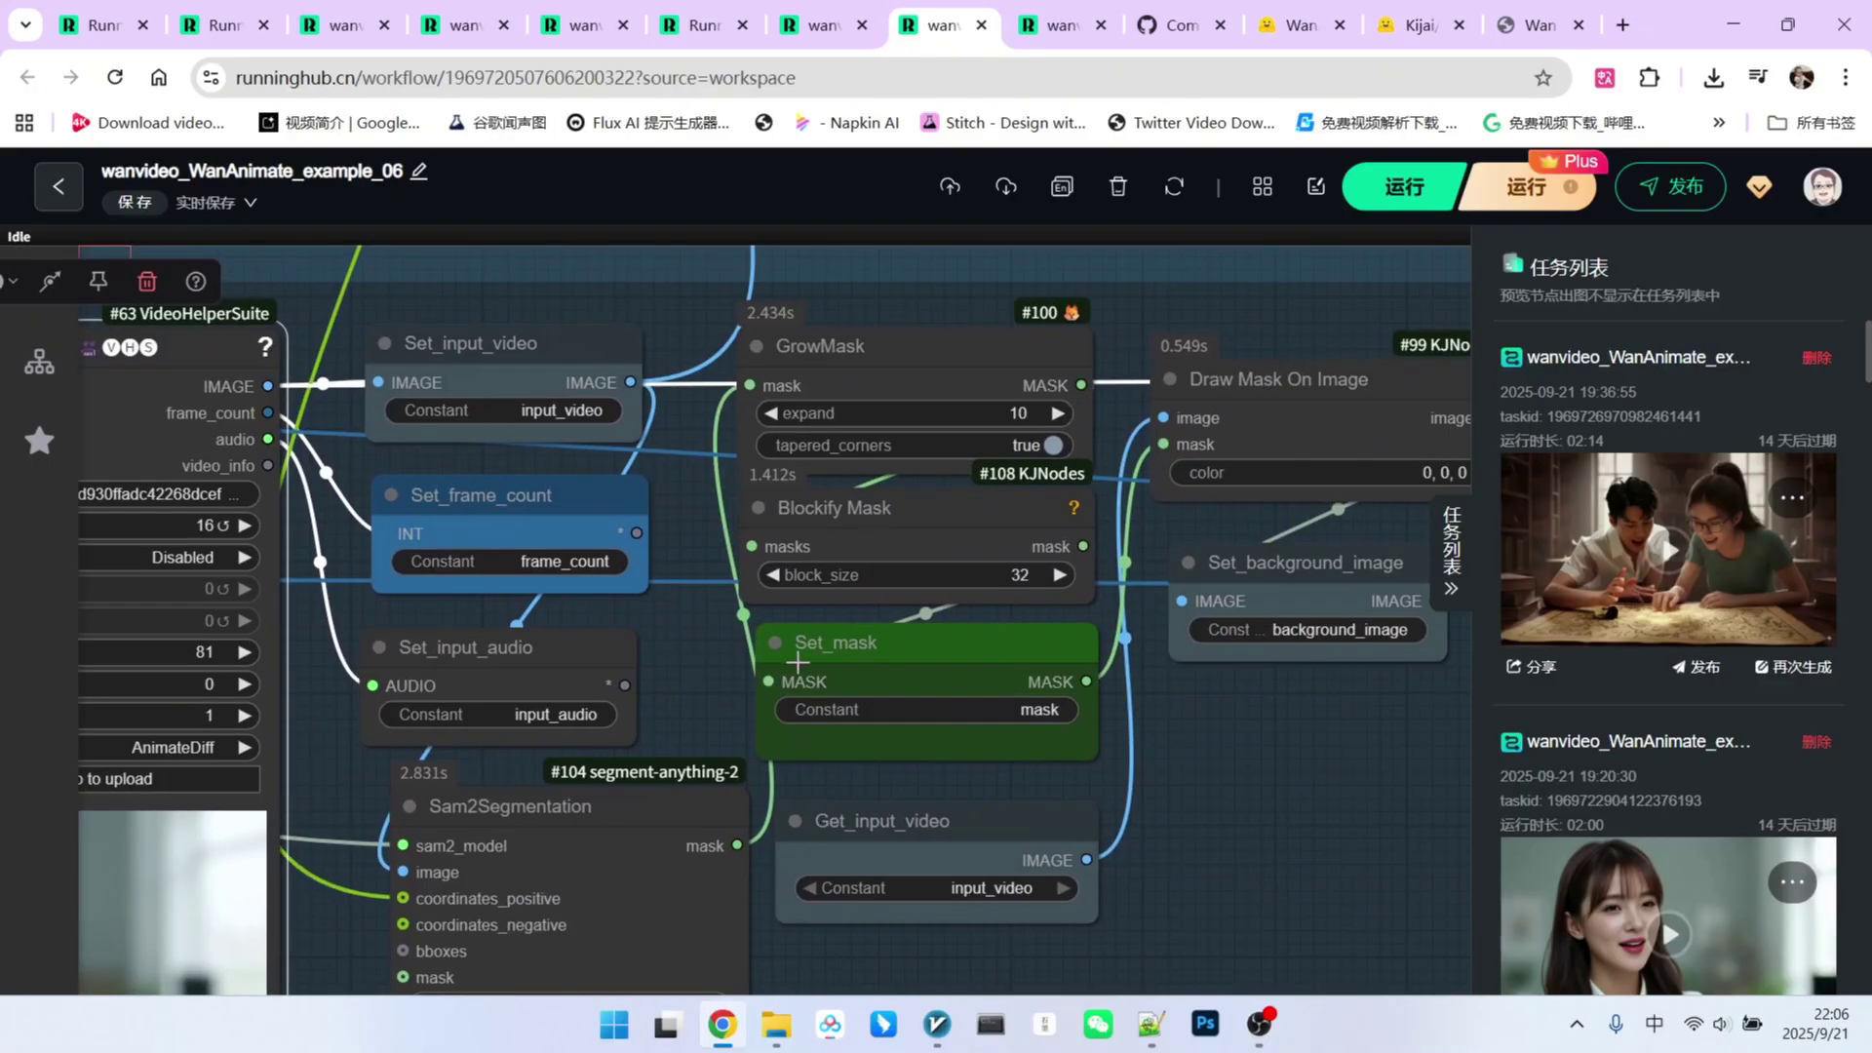
pyautogui.moveTo(1114, 638); pyautogui.dragTo(1091, 875)
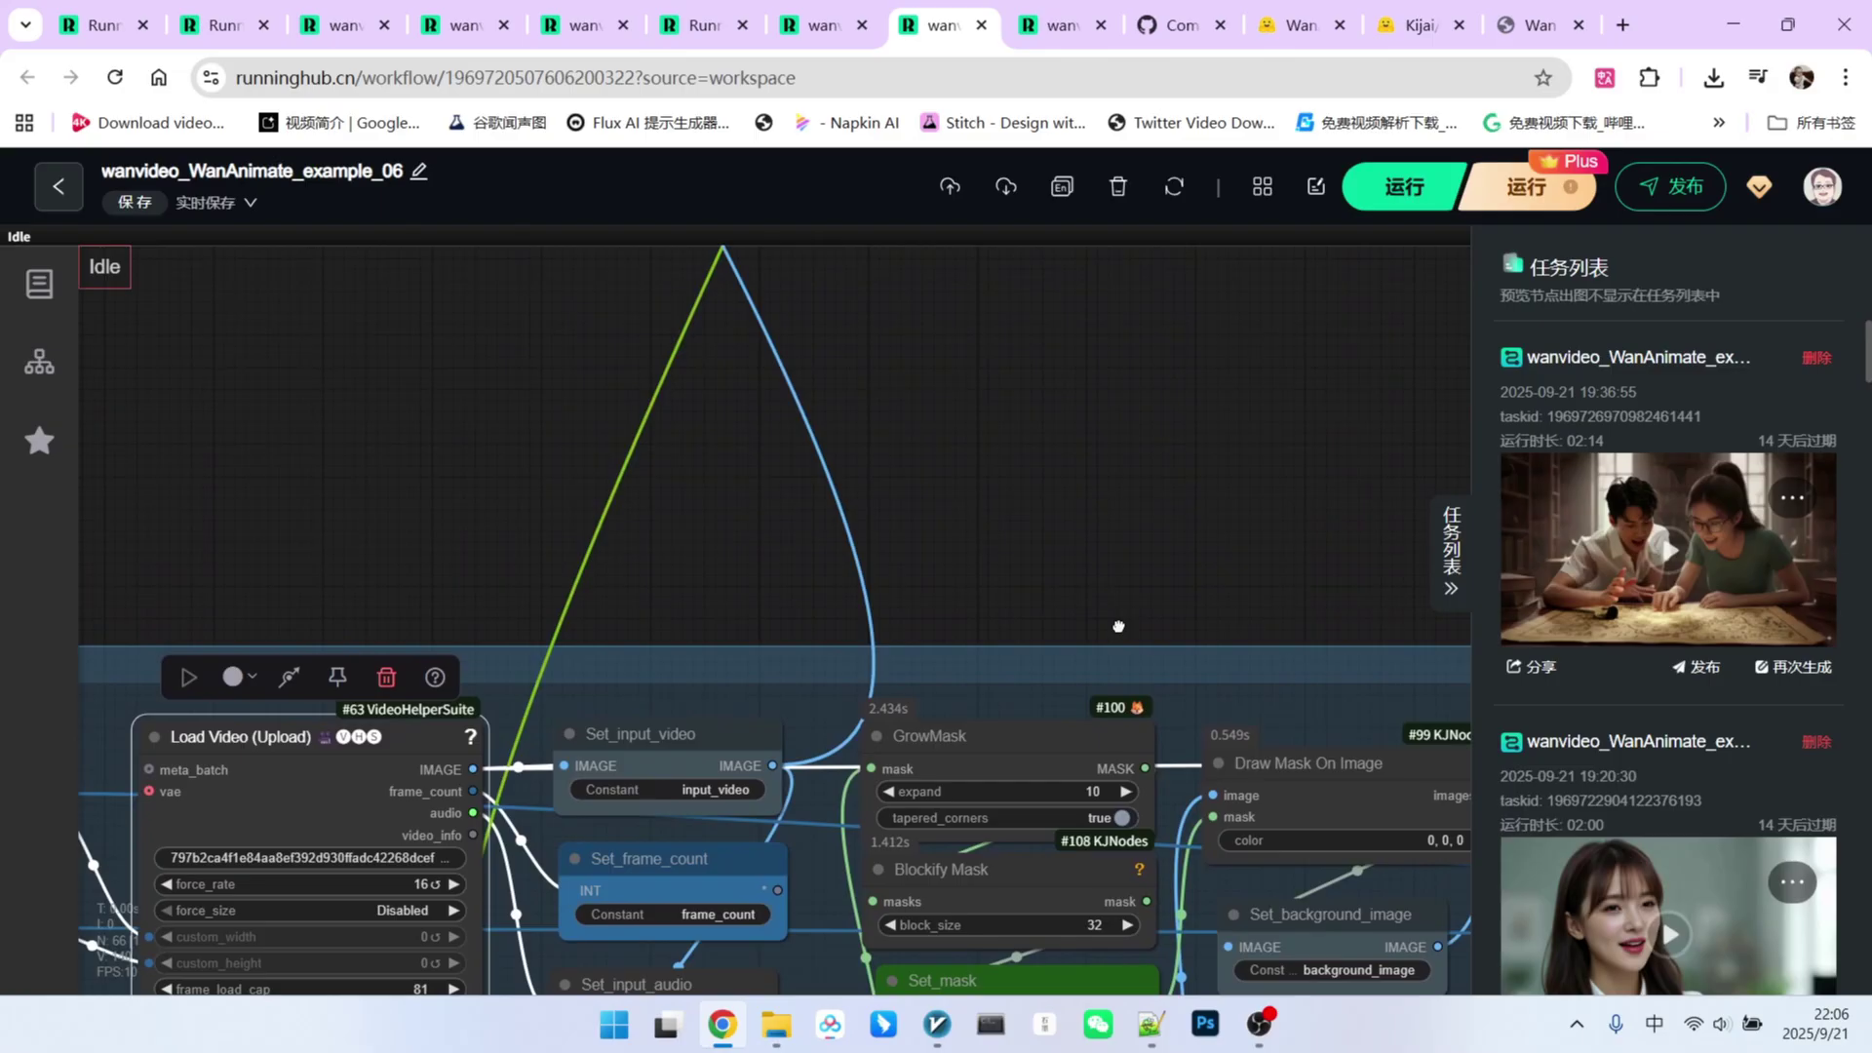
pyautogui.moveTo(1044, 580); pyautogui.dragTo(1091, 875)
pyautogui.moveTo(1043, 556)
pyautogui.mouseDown()
pyautogui.moveTo(1163, 667)
pyautogui.moveTo(1174, 704)
pyautogui.mouseUp()
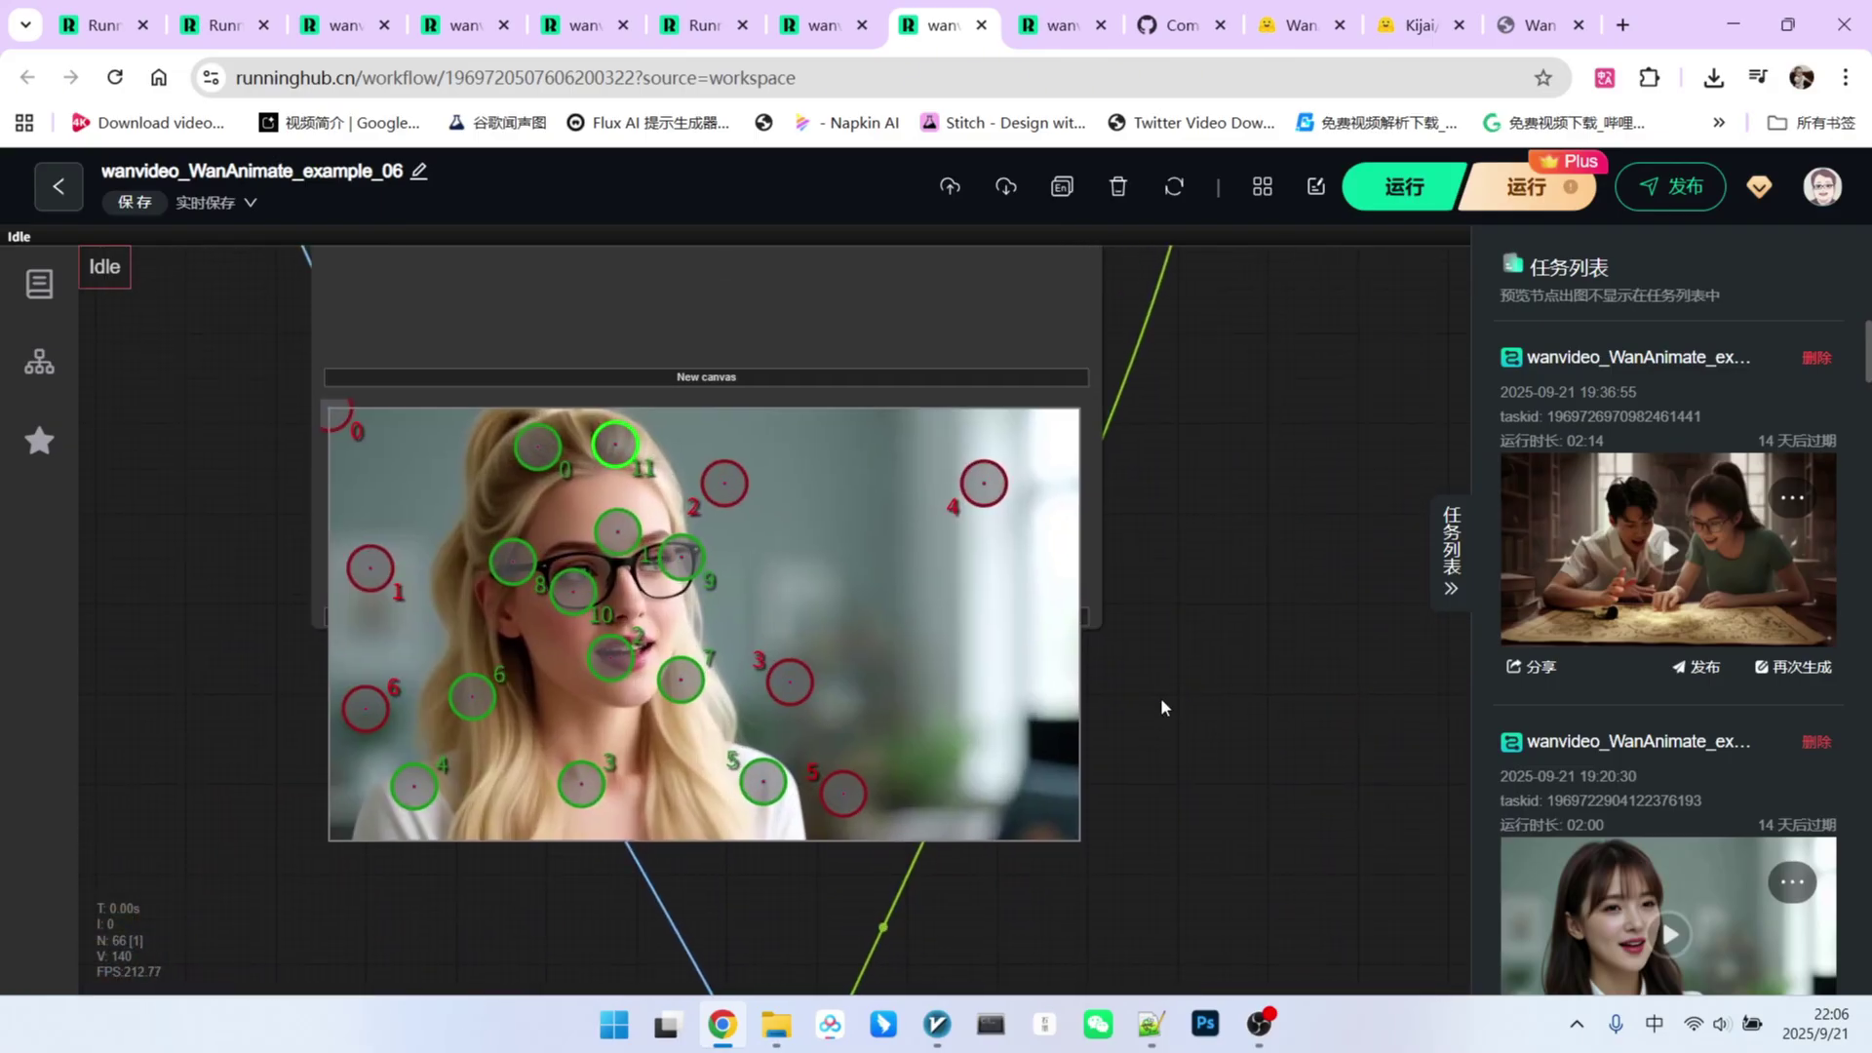
pyautogui.scroll(2, 1248, 530)
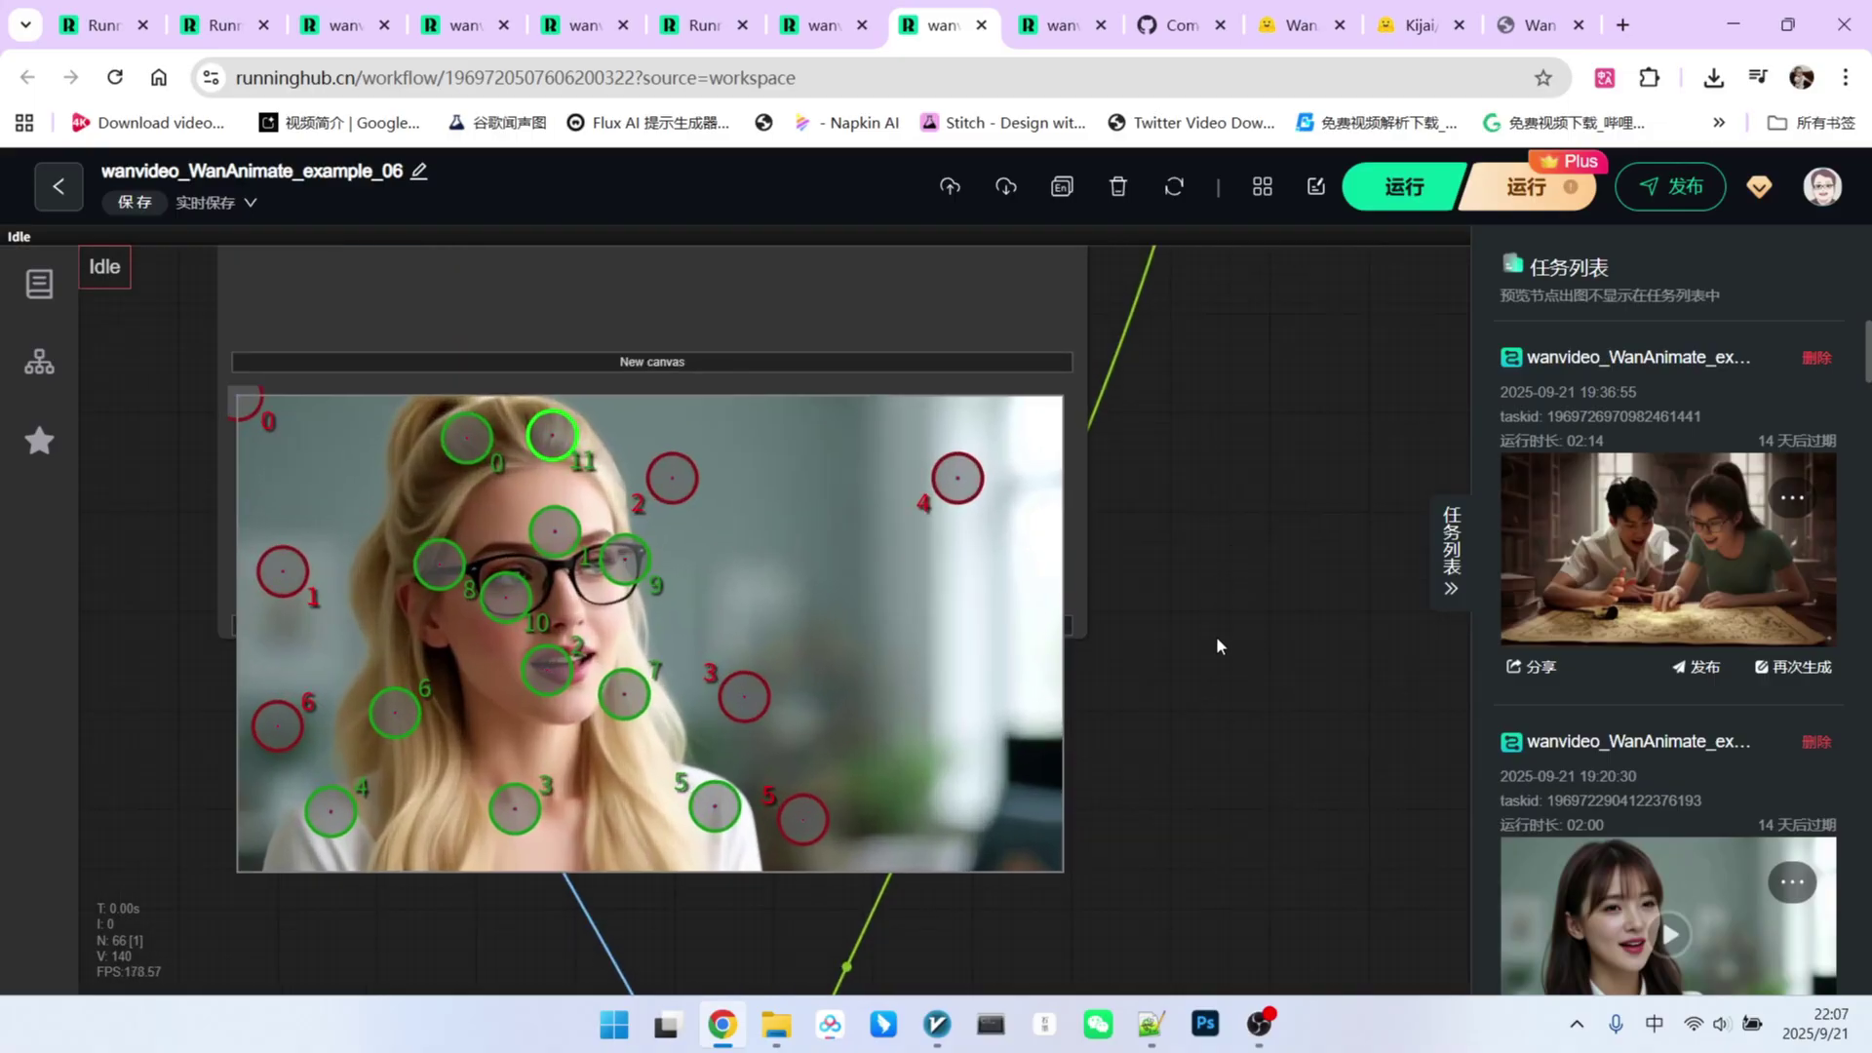
pyautogui.moveTo(1216, 658); pyautogui.dragTo(1266, 596)
pyautogui.scroll(2, 1274, 542)
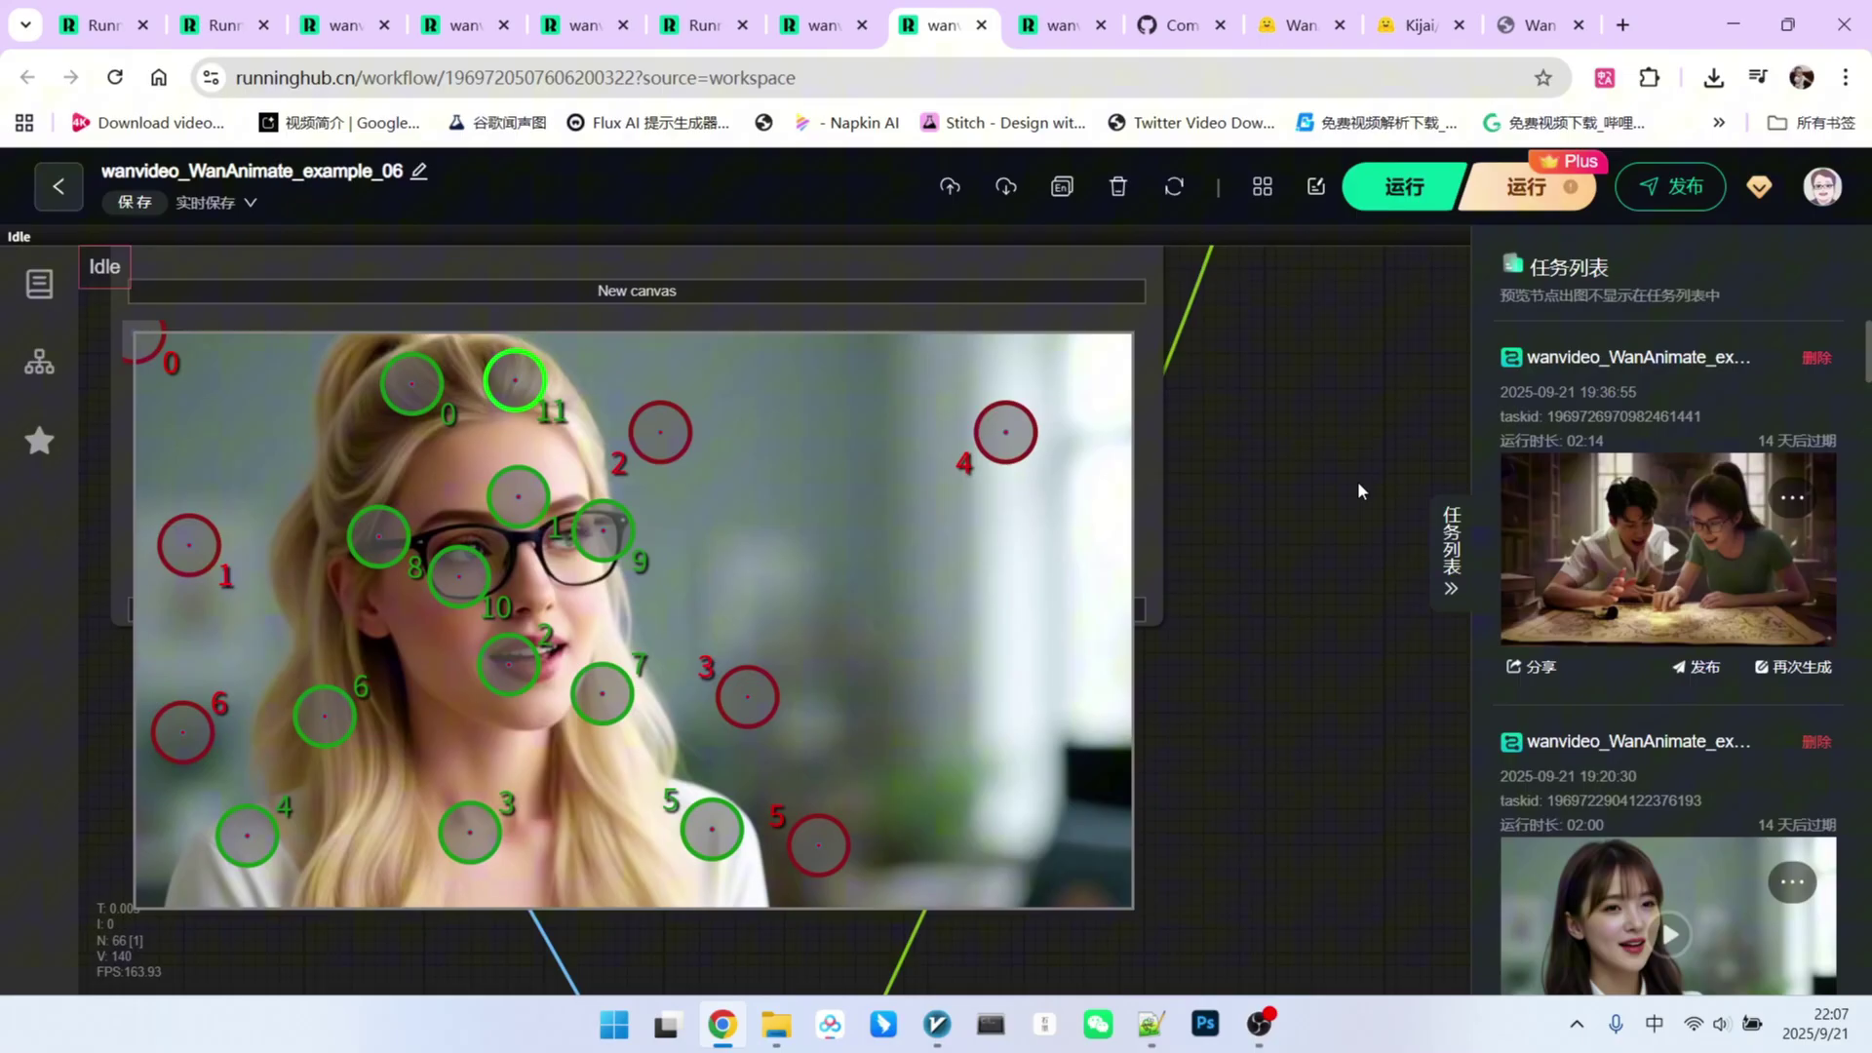
pyautogui.scroll(-2, 1298, 517)
pyautogui.scroll(-2, 1297, 517)
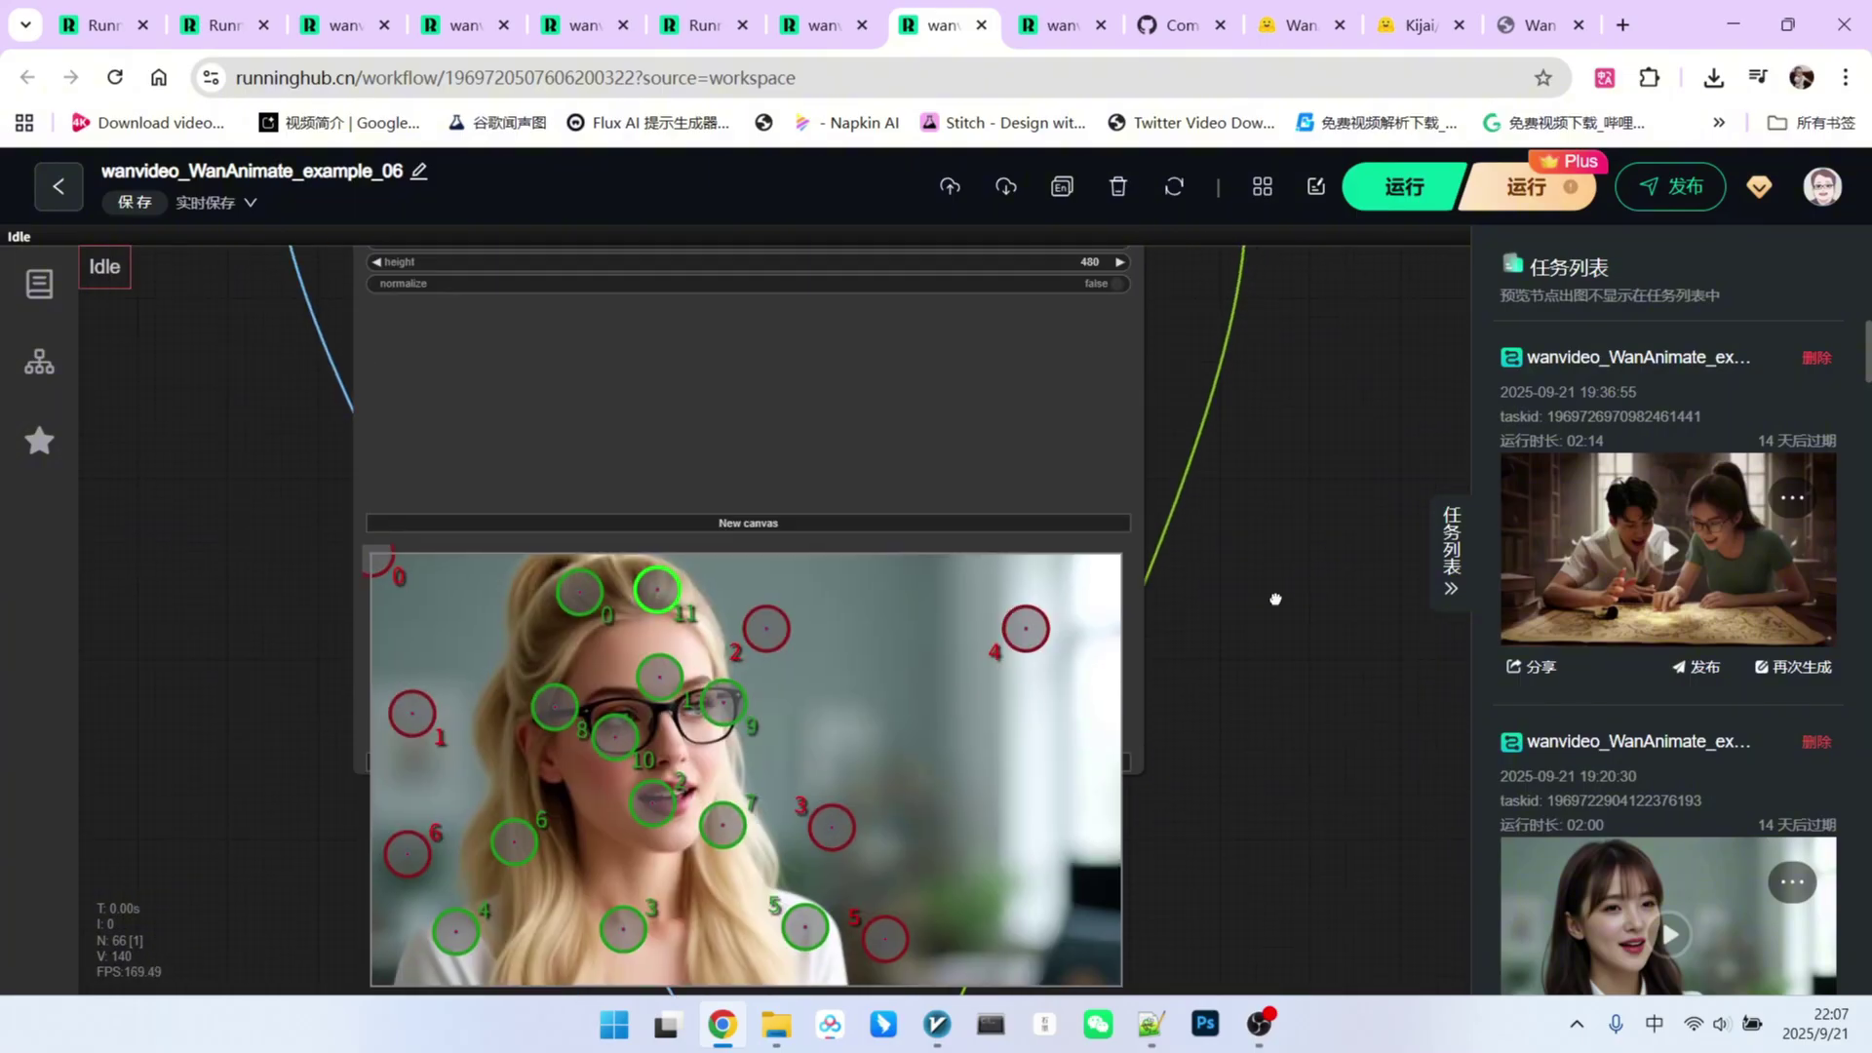
pyautogui.scroll(-2, 1287, 541)
pyautogui.scroll(-1, 1280, 564)
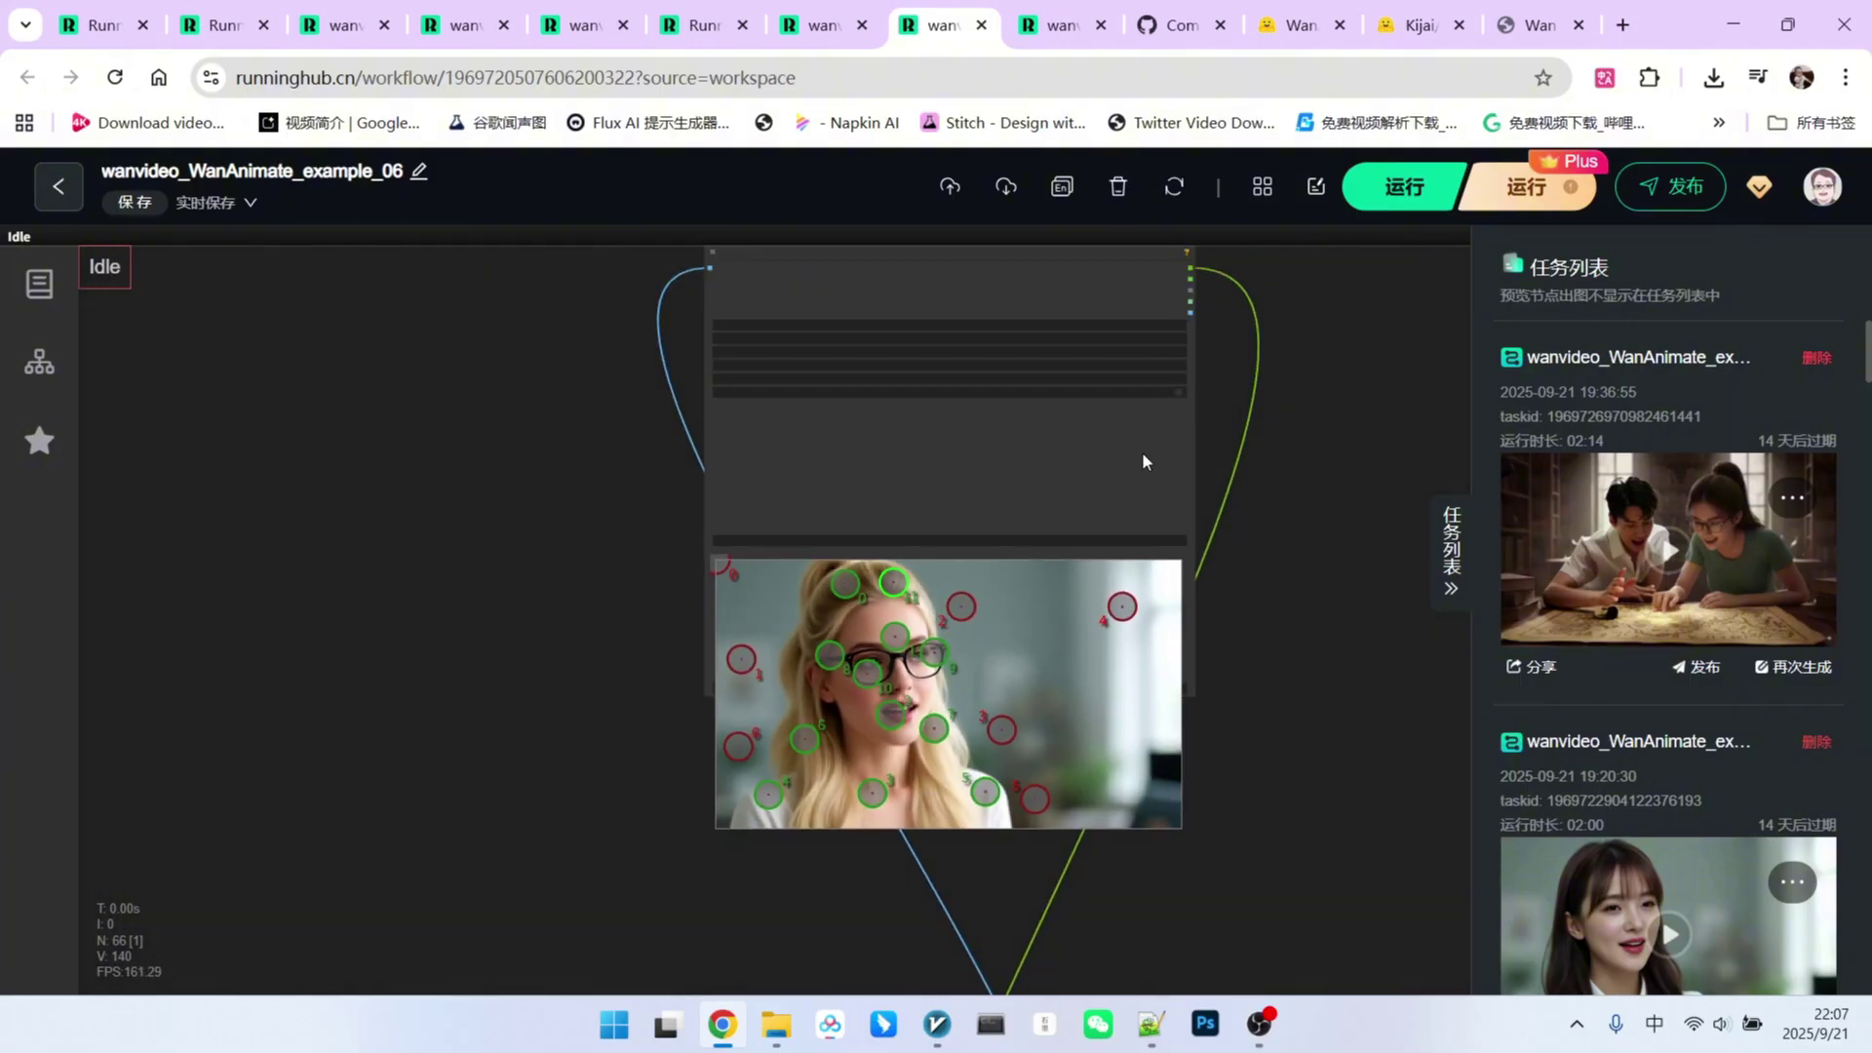
pyautogui.scroll(2, 1275, 663)
pyautogui.scroll(3, 1264, 553)
pyautogui.moveTo(1262, 542); pyautogui.dragTo(1227, 661)
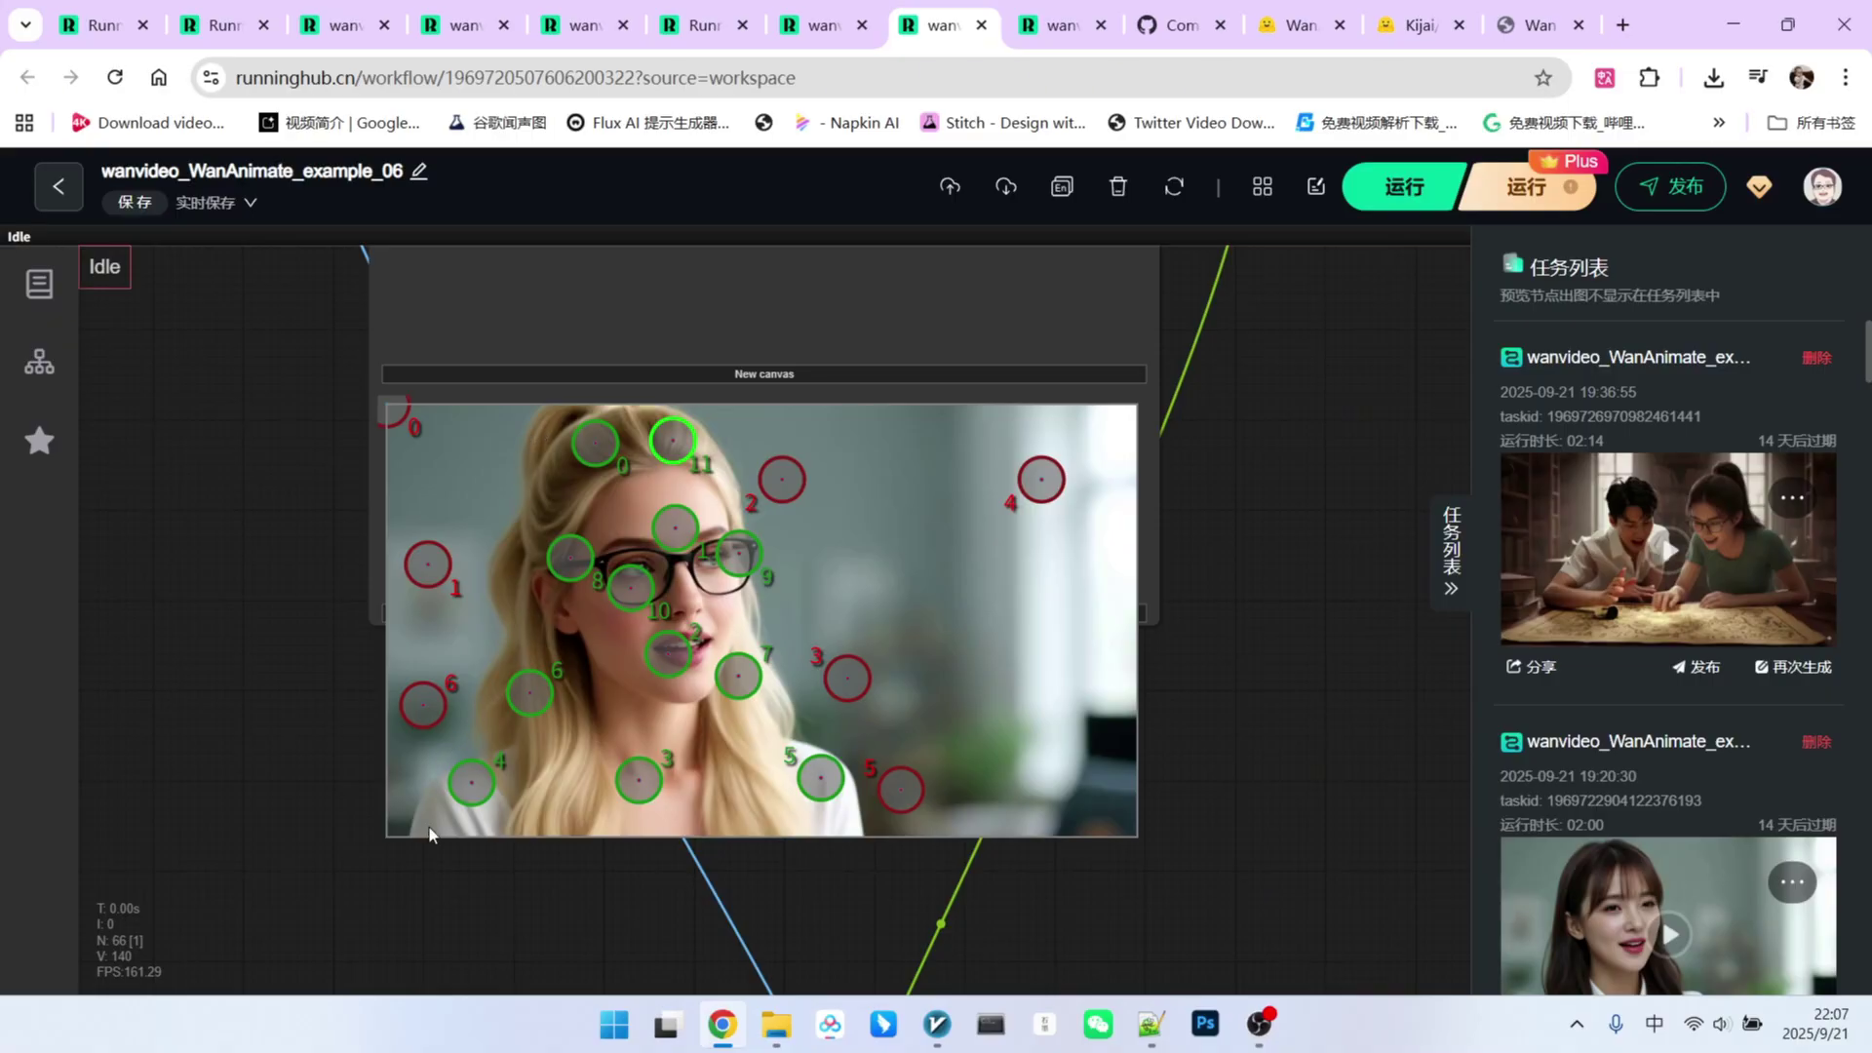
pyautogui.scroll(2, 1084, 655)
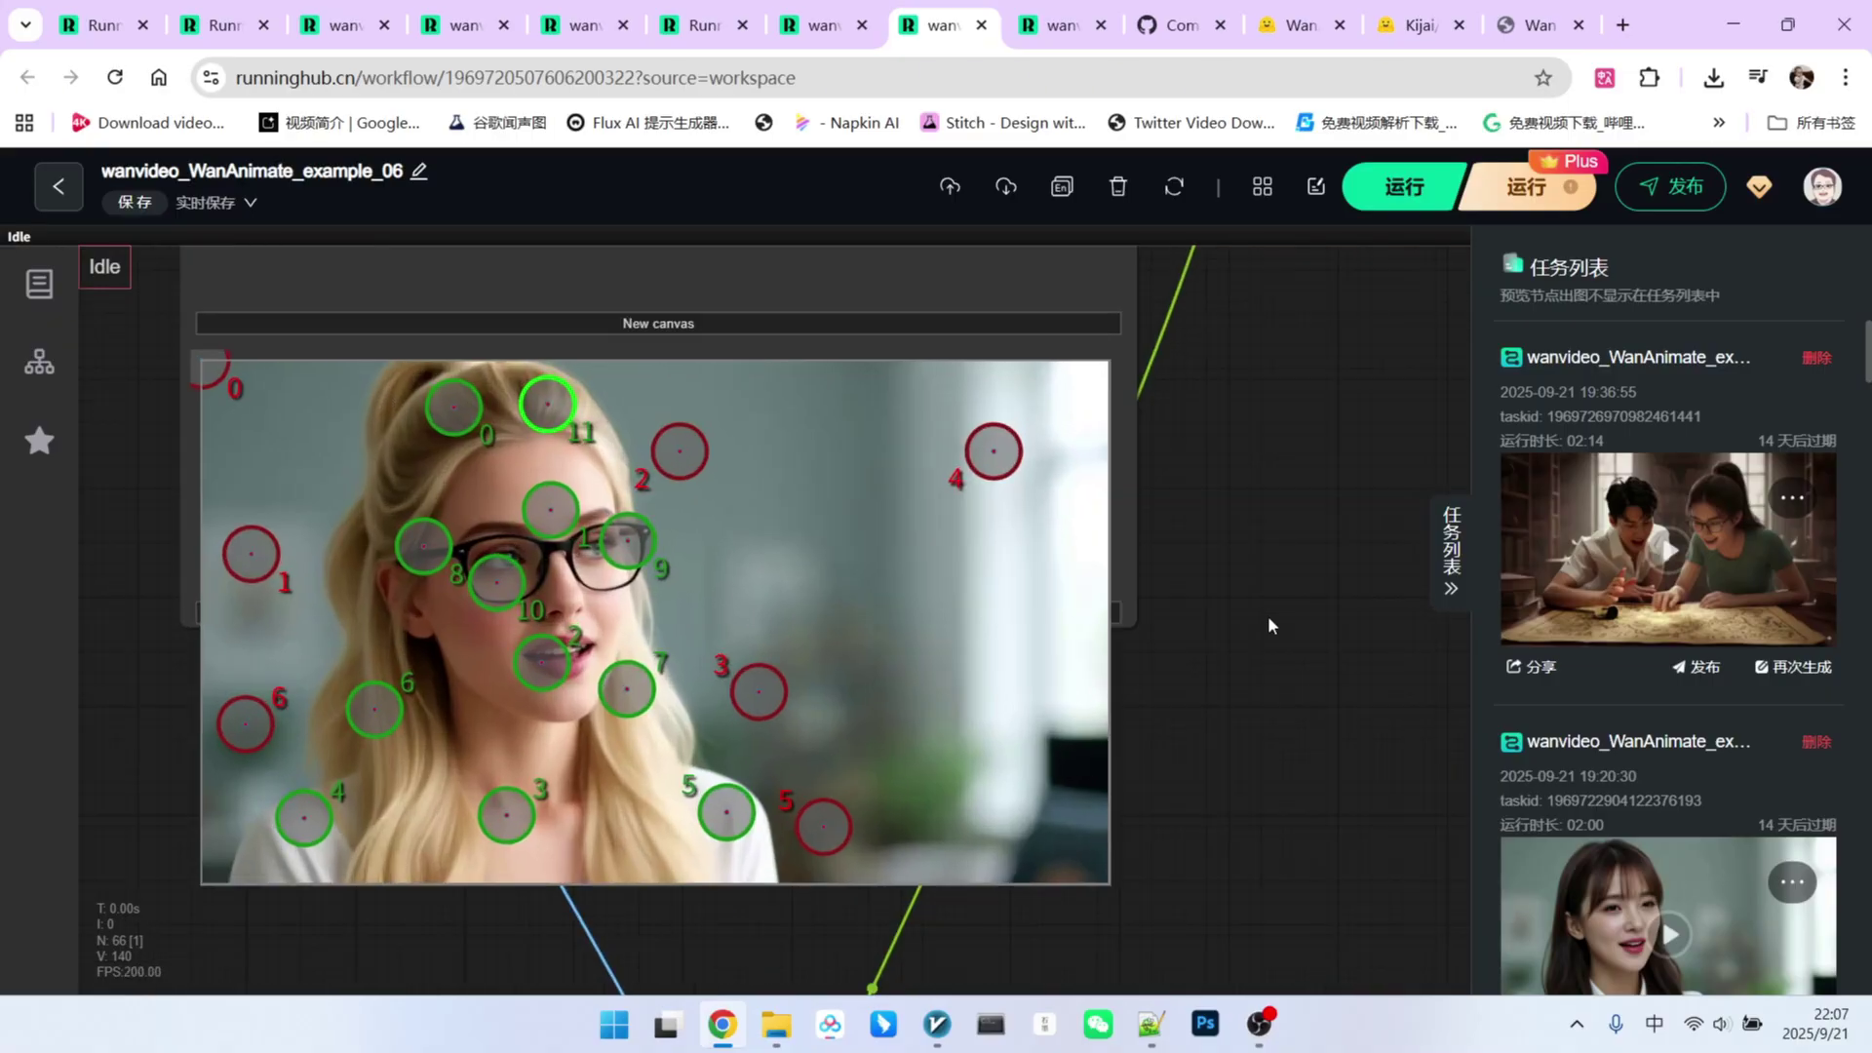
pyautogui.scroll(-2, 225, 604)
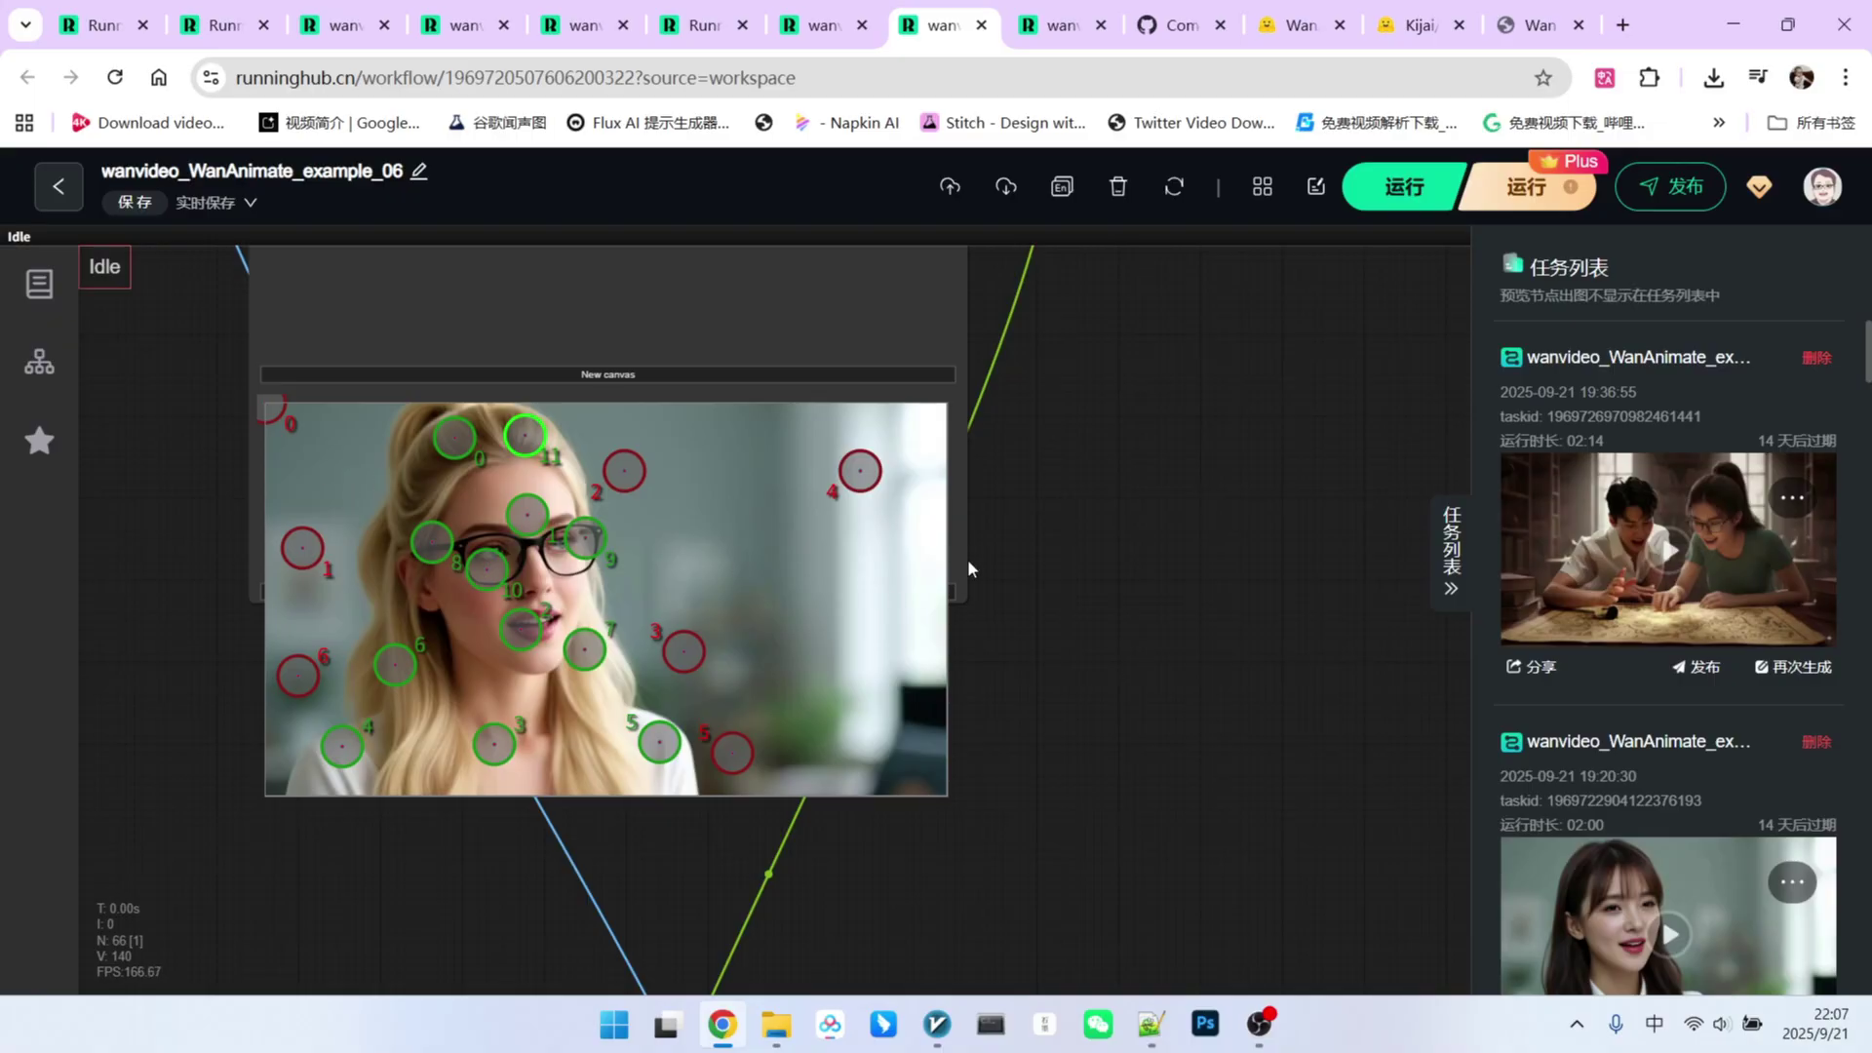
pyautogui.scroll(-2, 967, 559)
pyautogui.scroll(-2, 994, 688)
pyautogui.scroll(-3, 1020, 796)
pyautogui.scroll(3, 709, 751)
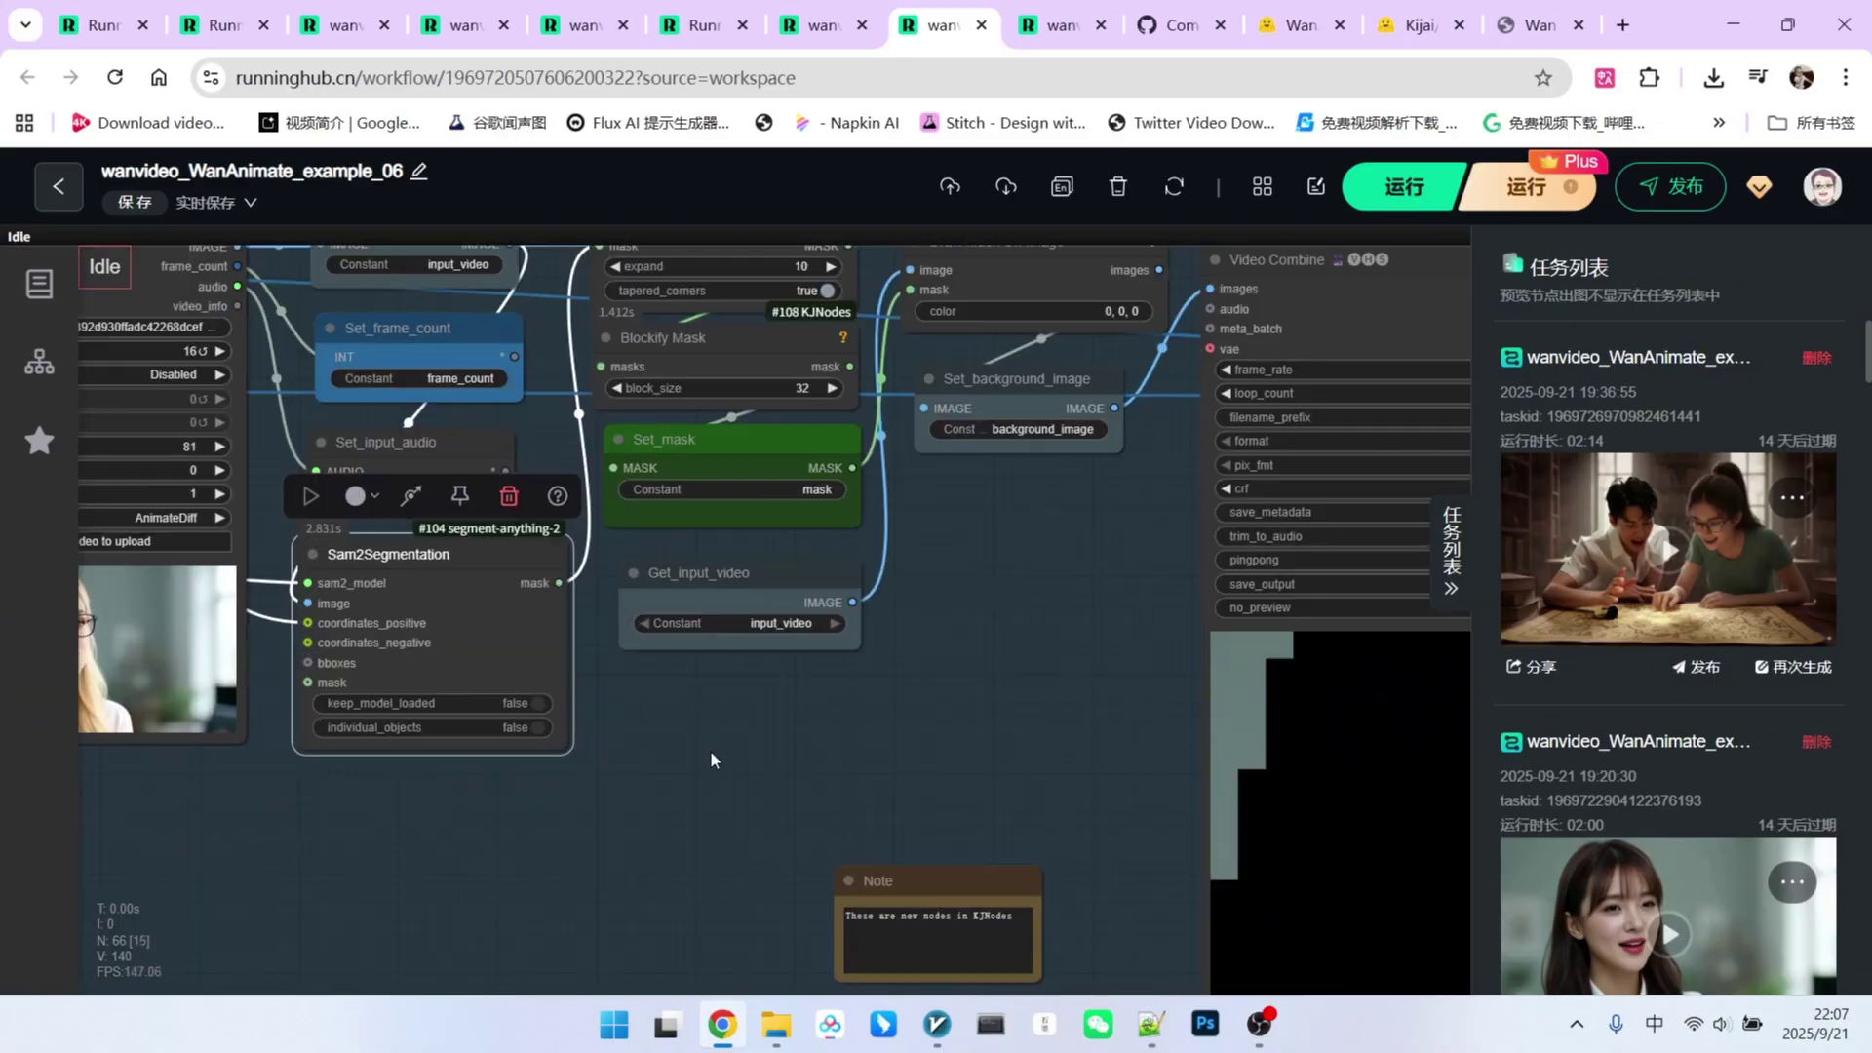
pyautogui.scroll(4, 709, 751)
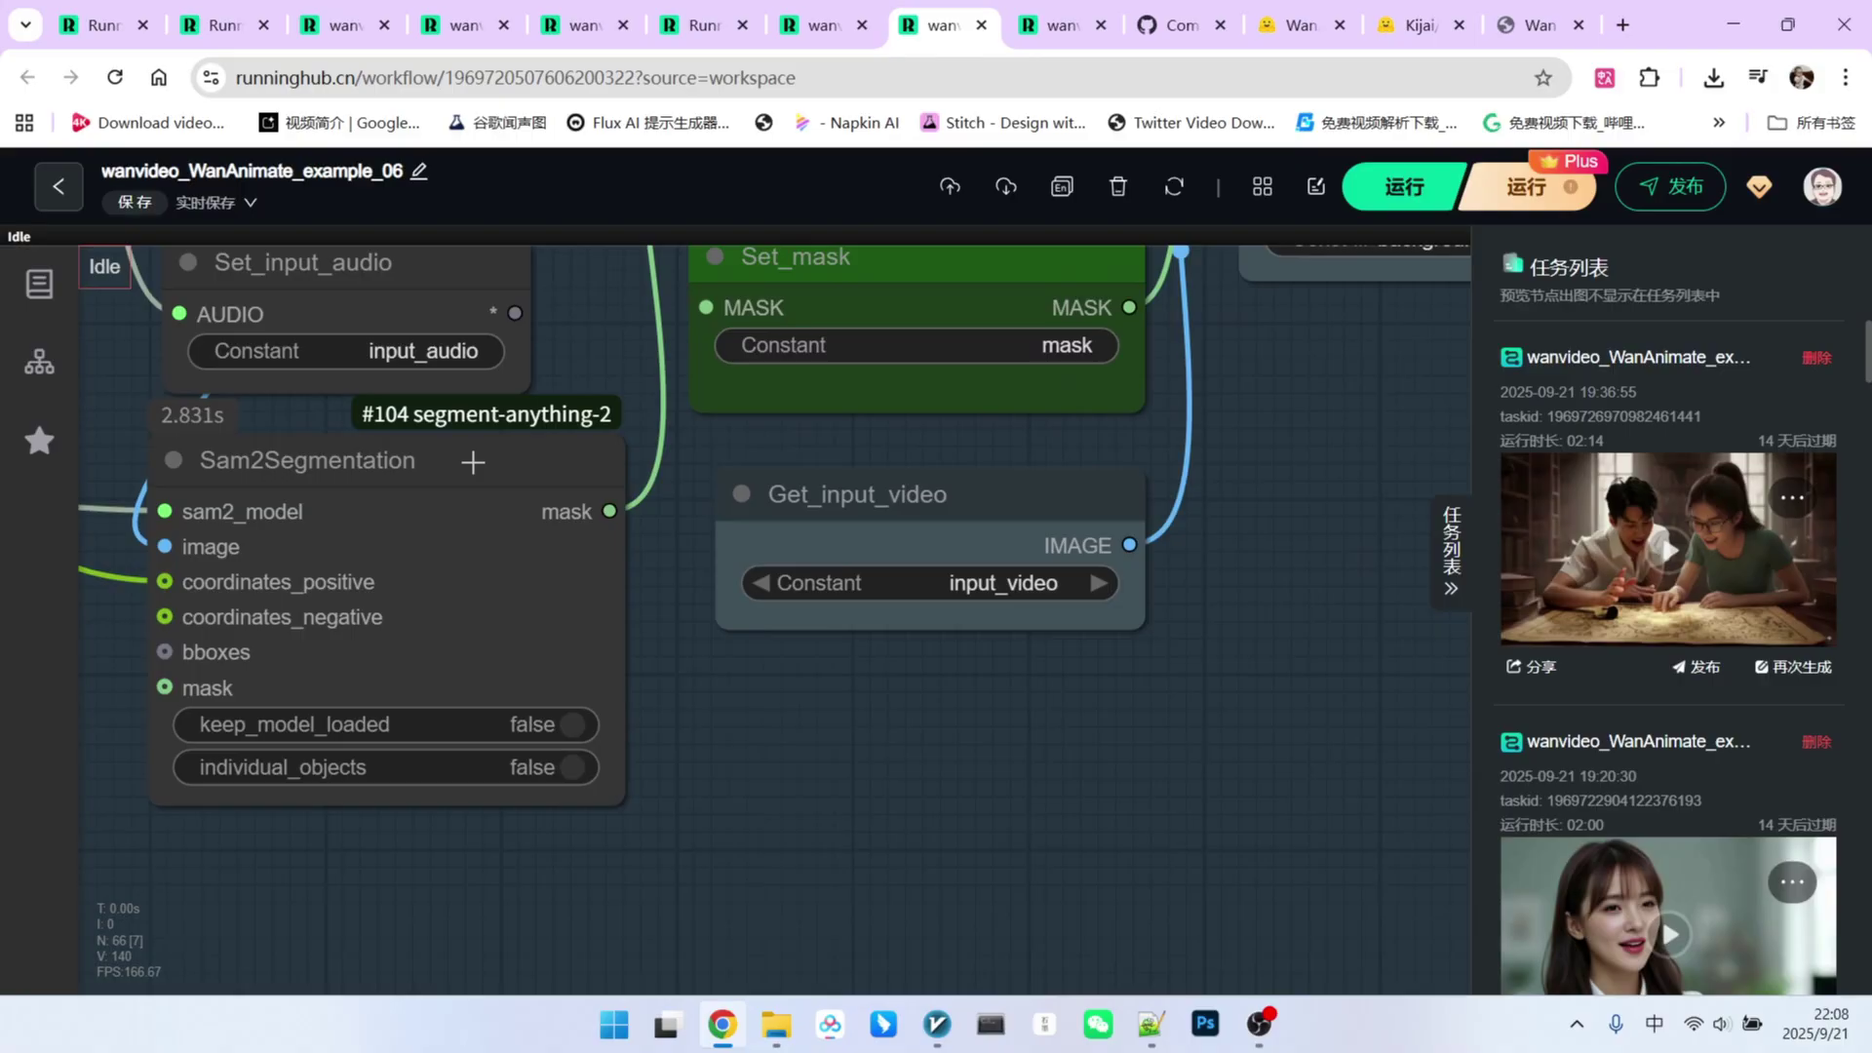
pyautogui.scroll(-3, 991, 751)
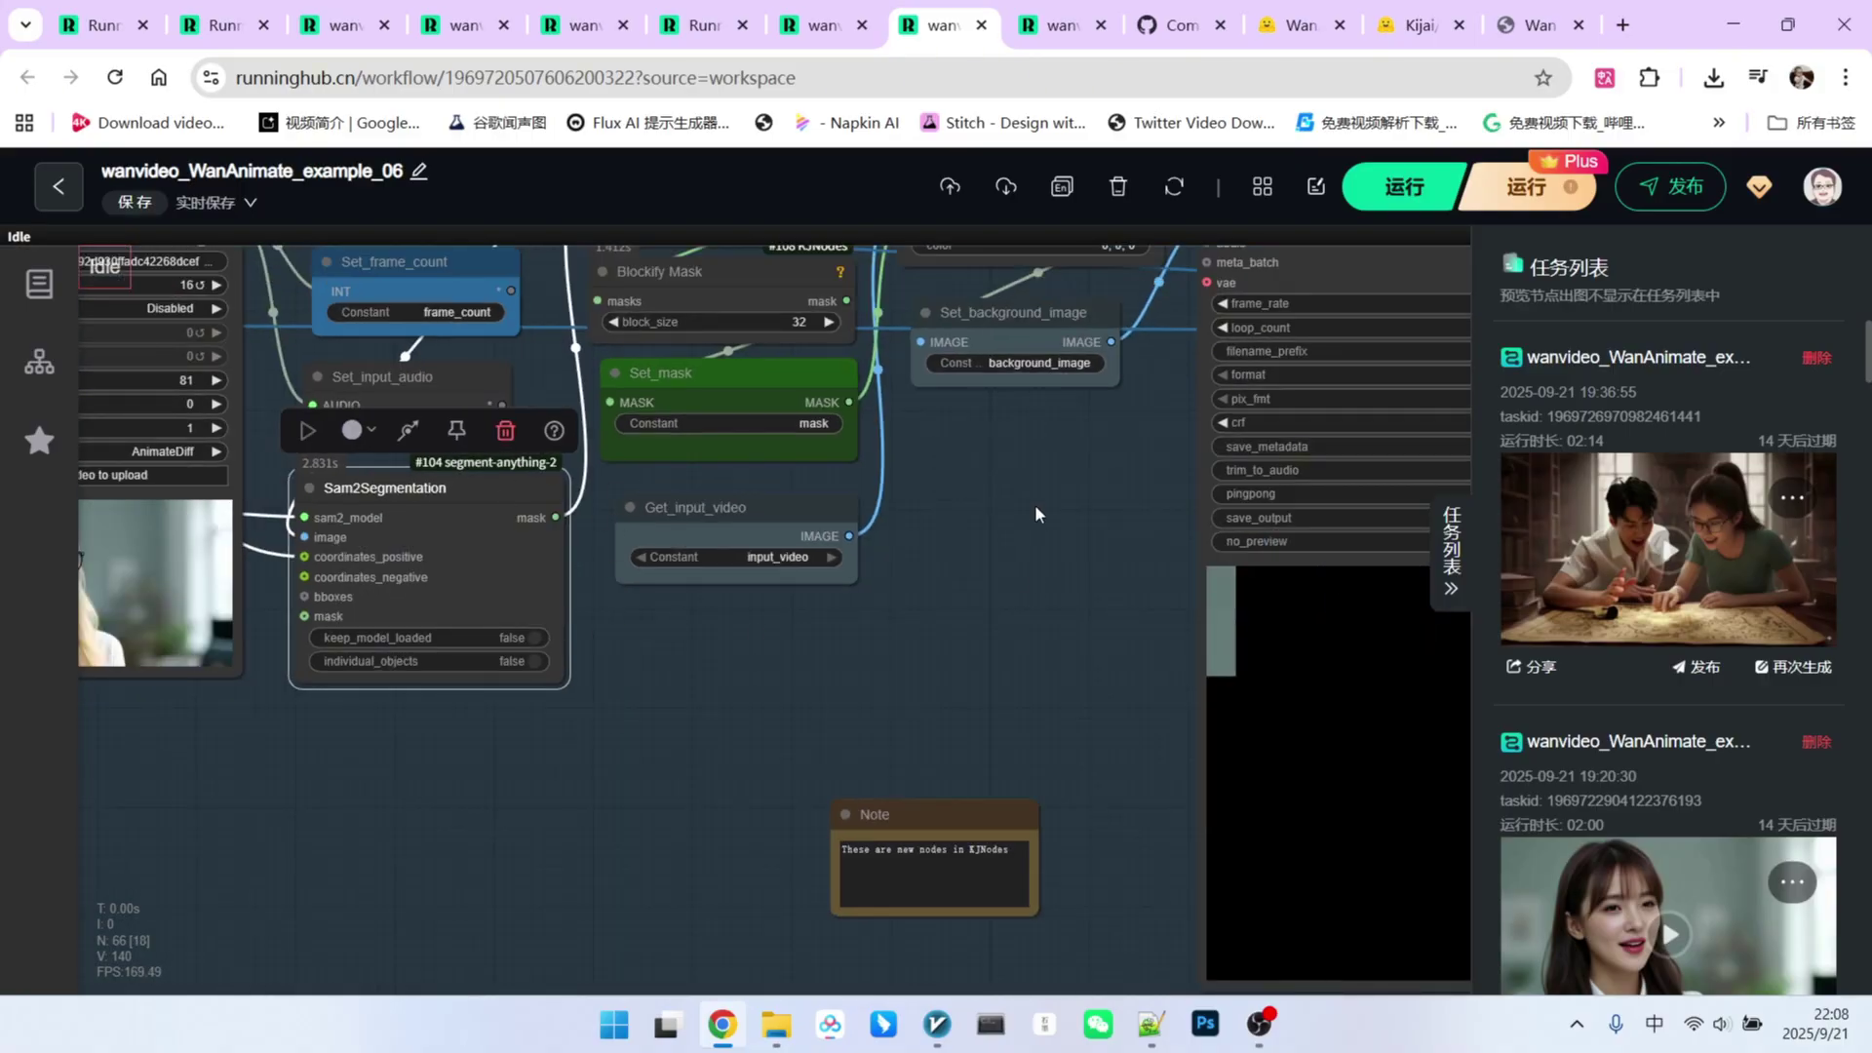
pyautogui.moveTo(999, 680); pyautogui.dragTo(989, 751)
pyautogui.scroll(2, 991, 751)
pyautogui.moveTo(585, 404); pyautogui.dragTo(698, 345)
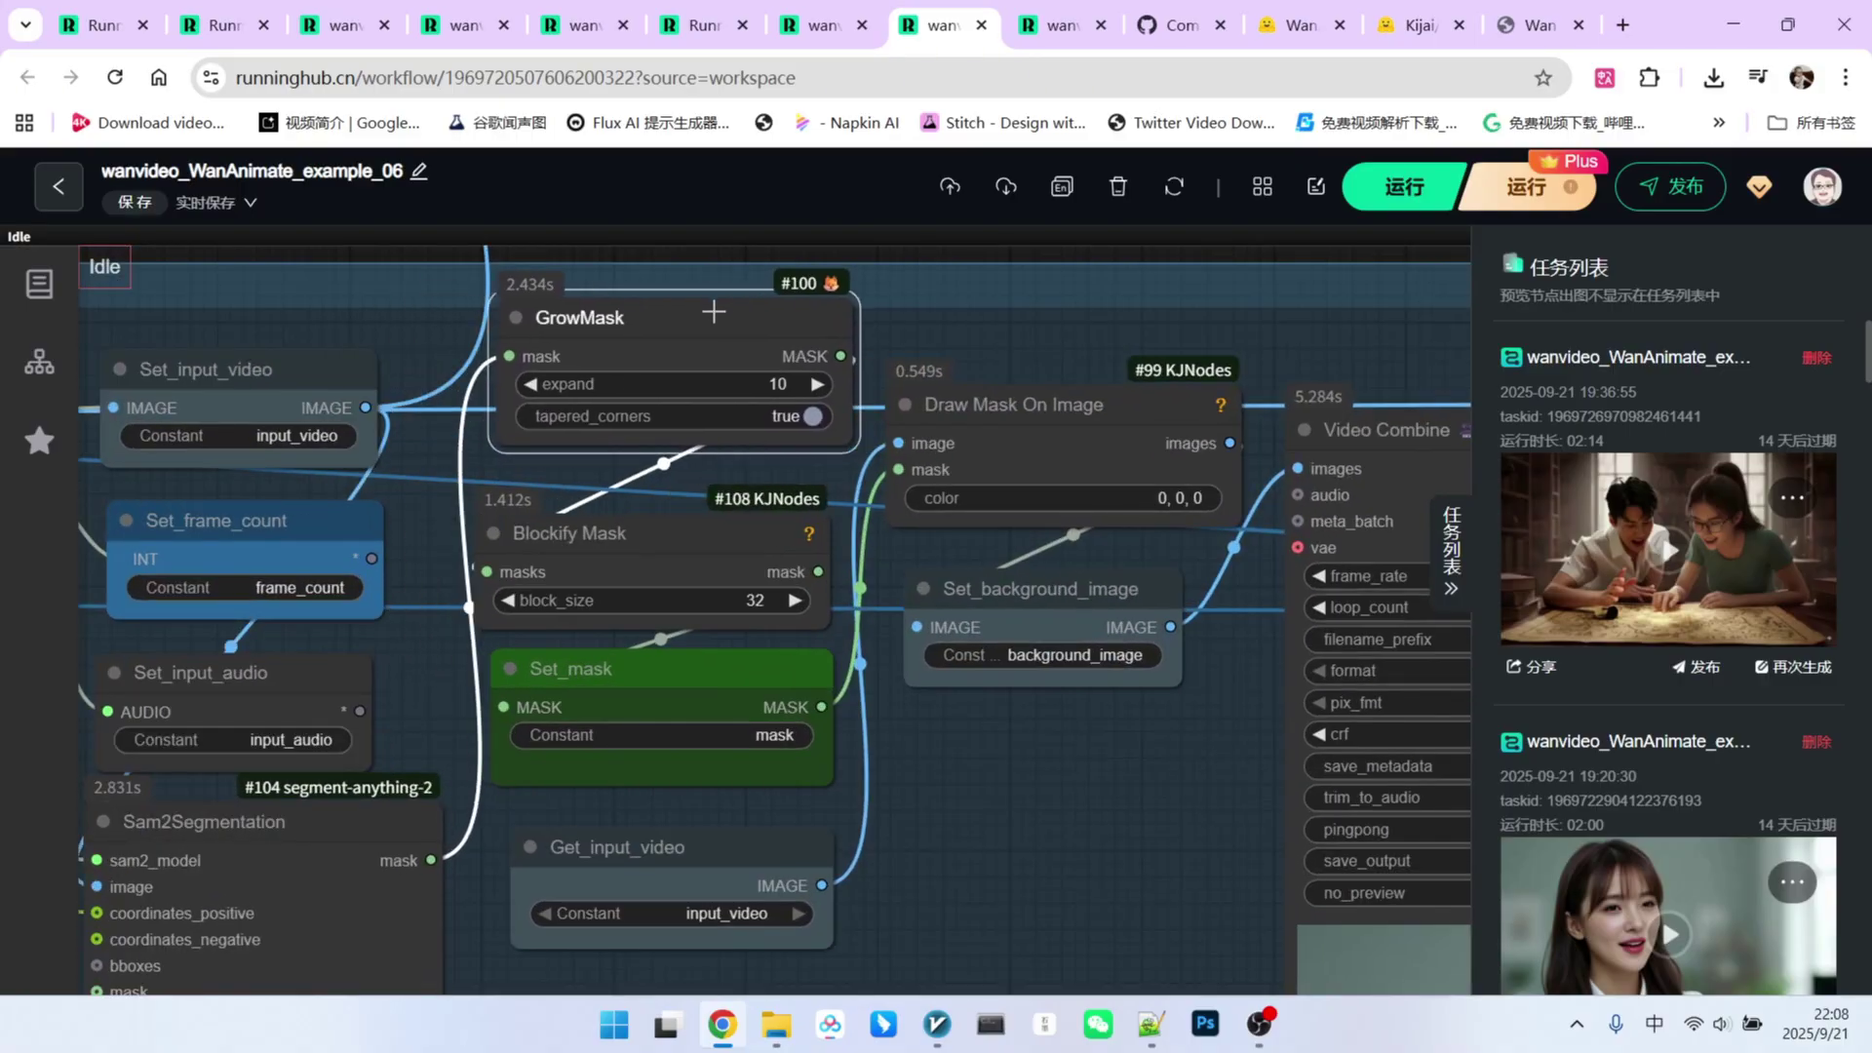
pyautogui.click(644, 542)
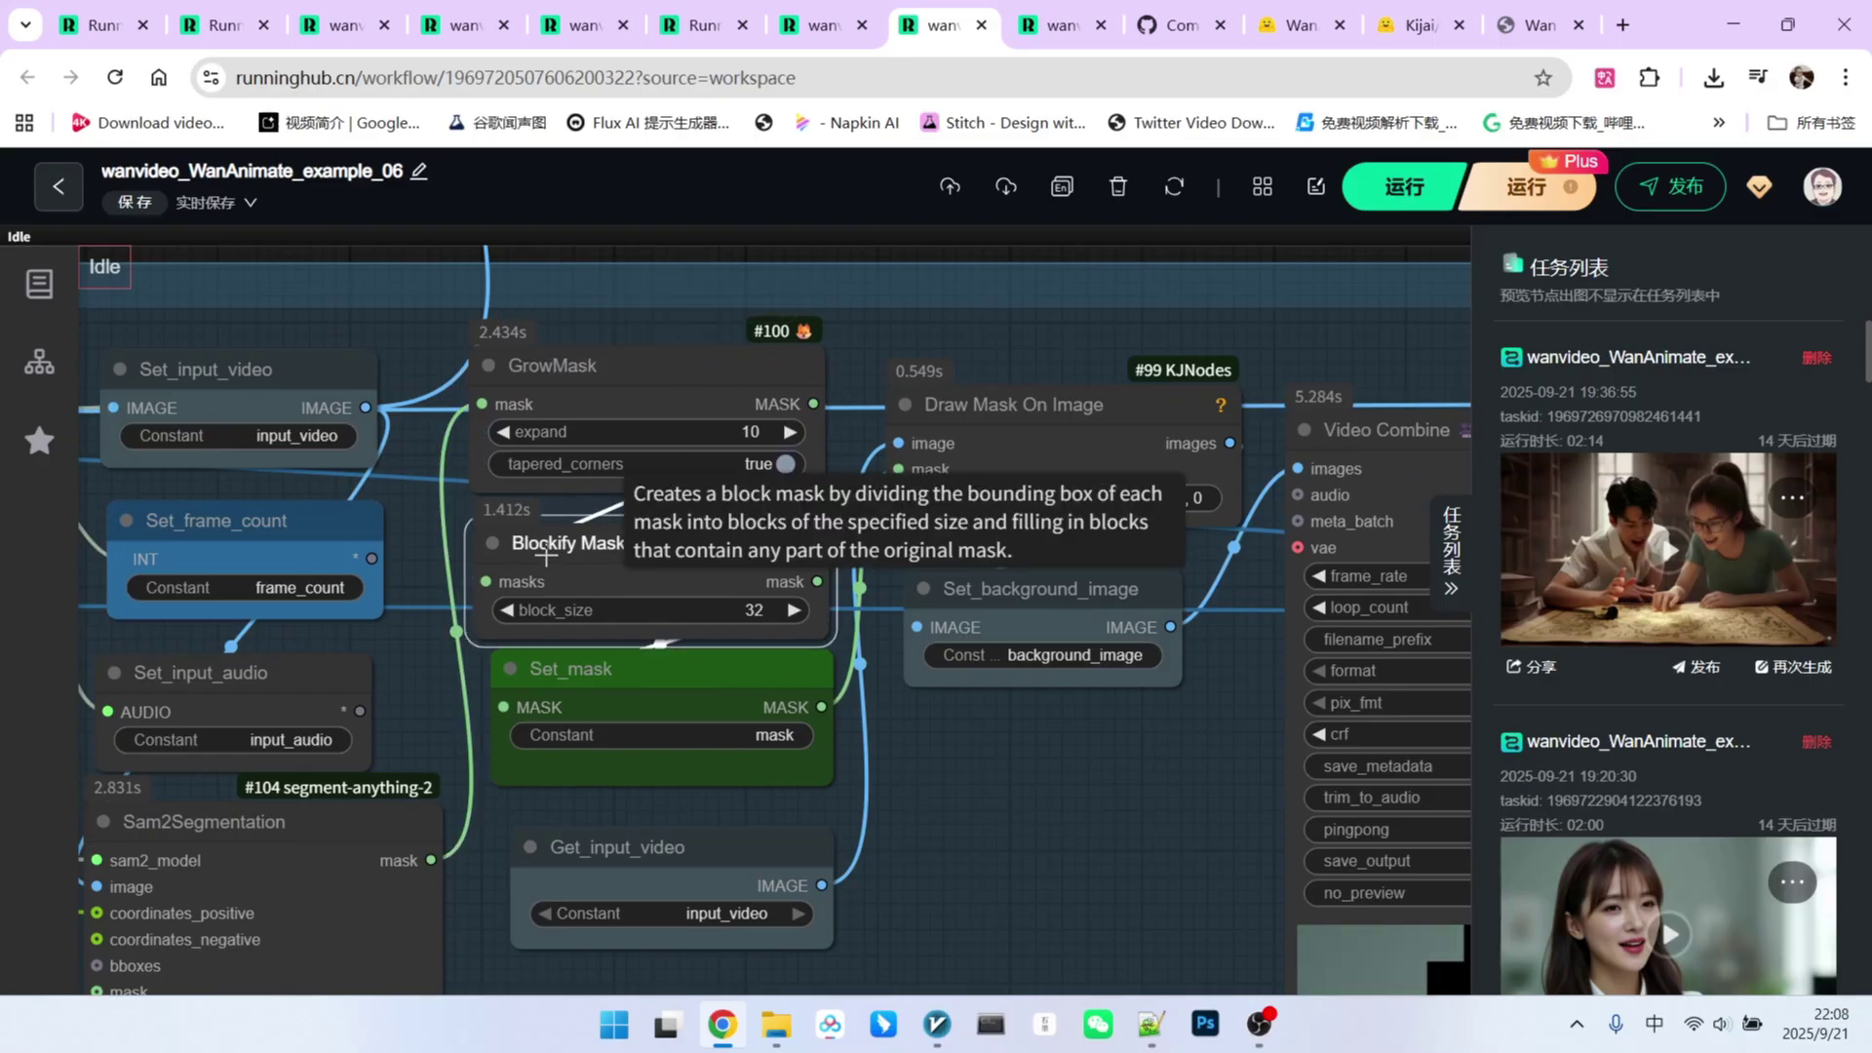
pyautogui.scroll(3, 989, 730)
pyautogui.moveTo(1003, 723); pyautogui.dragTo(997, 742)
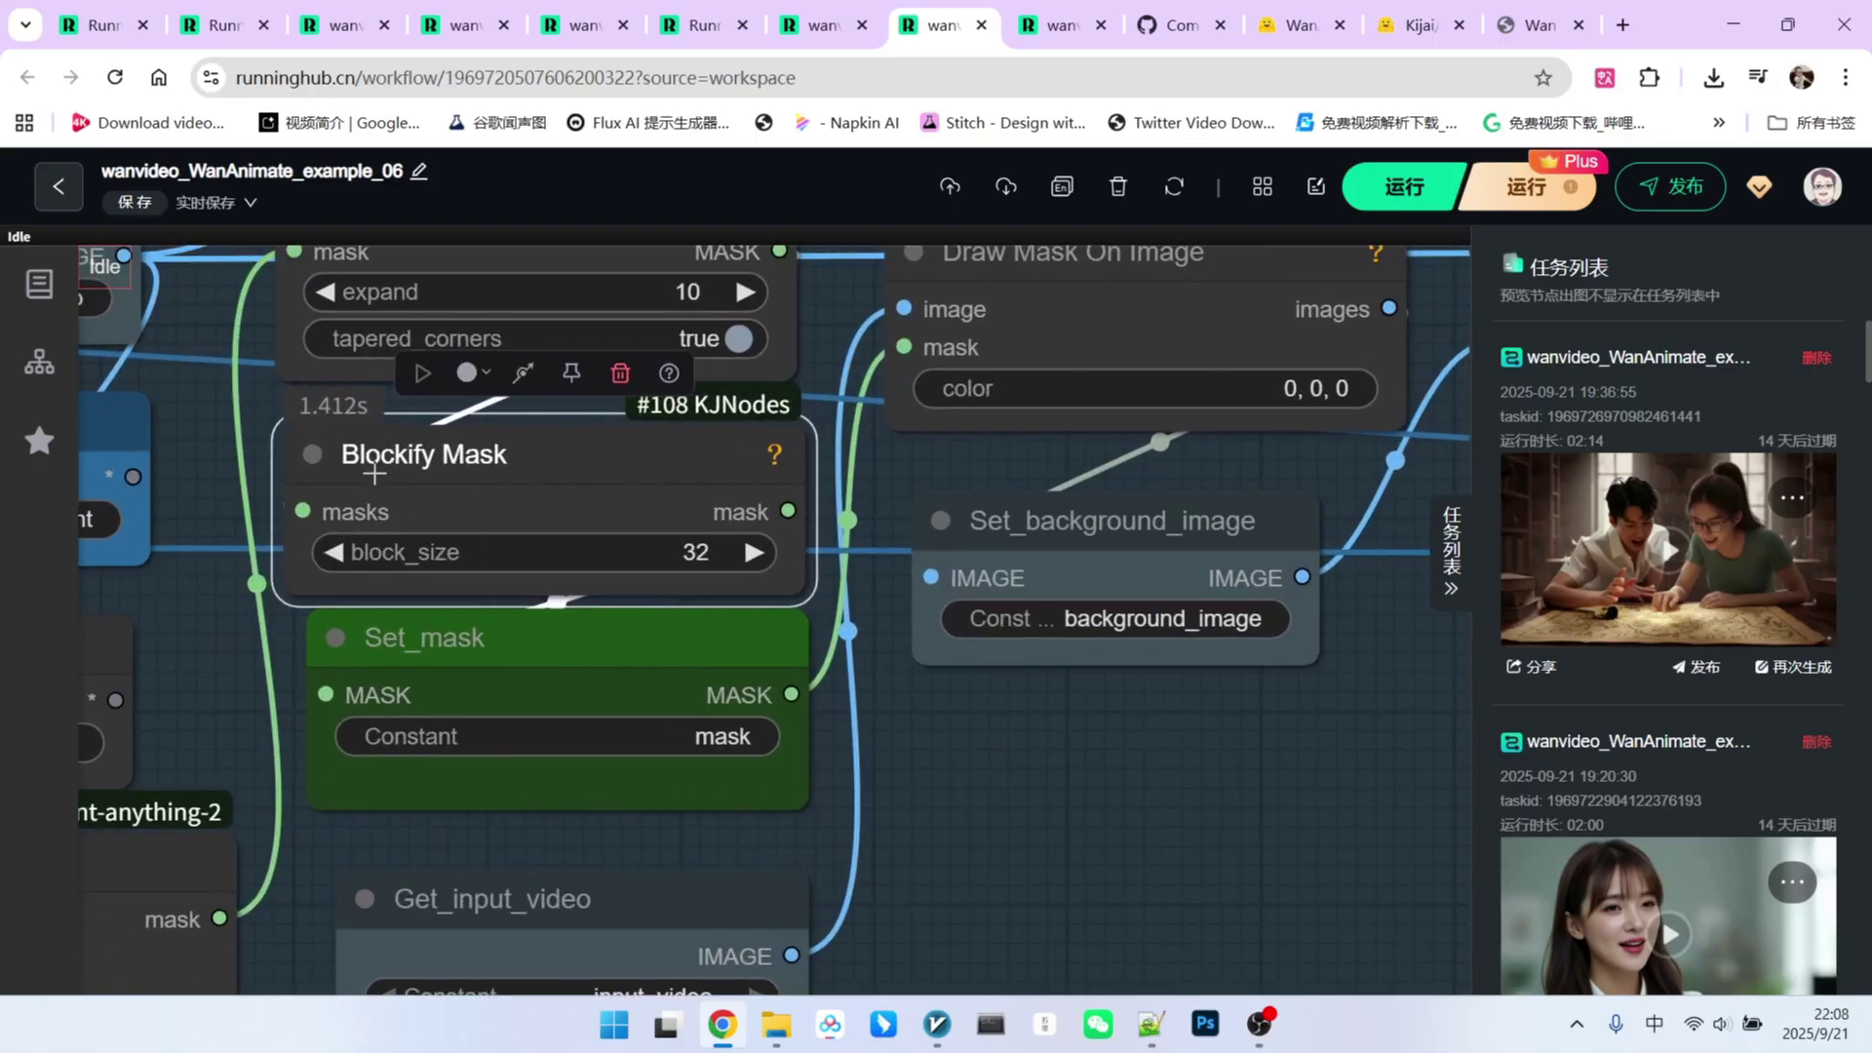
pyautogui.scroll(-5, 1031, 745)
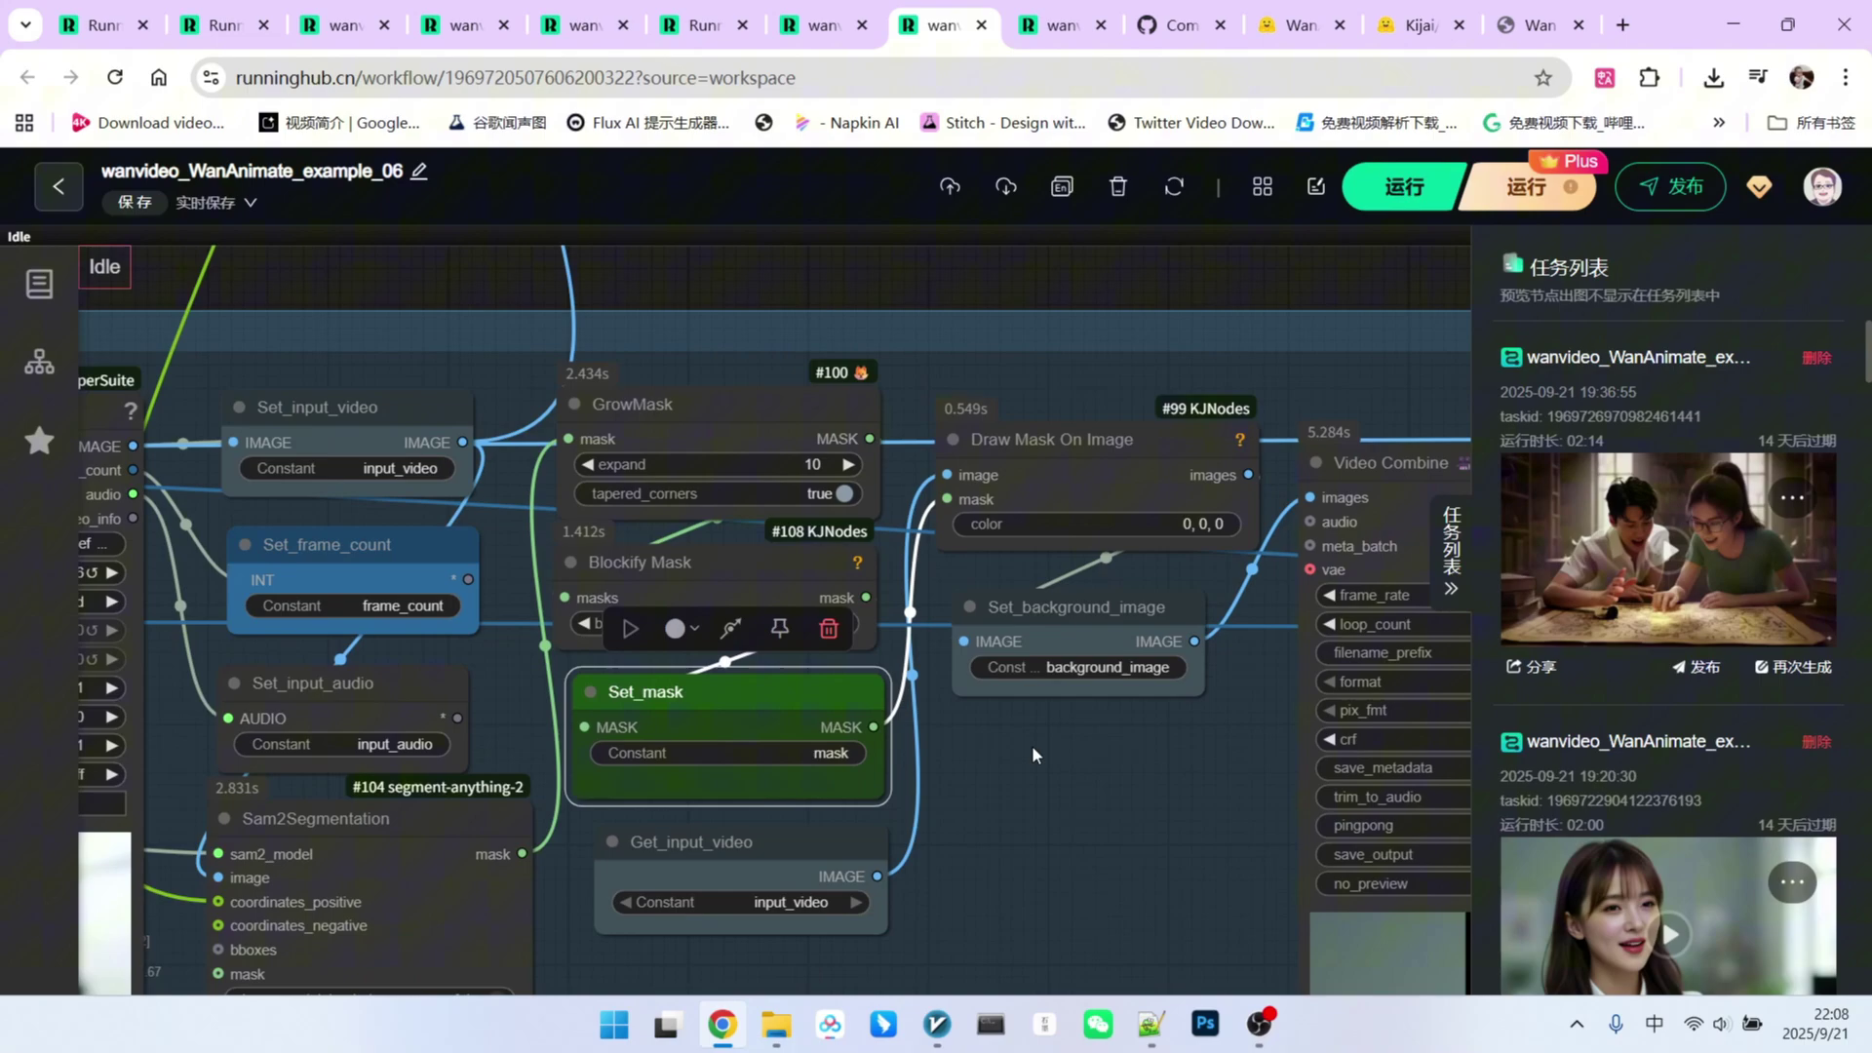
pyautogui.moveTo(1230, 374); pyautogui.dragTo(798, 460)
pyautogui.scroll(3, 1000, 687)
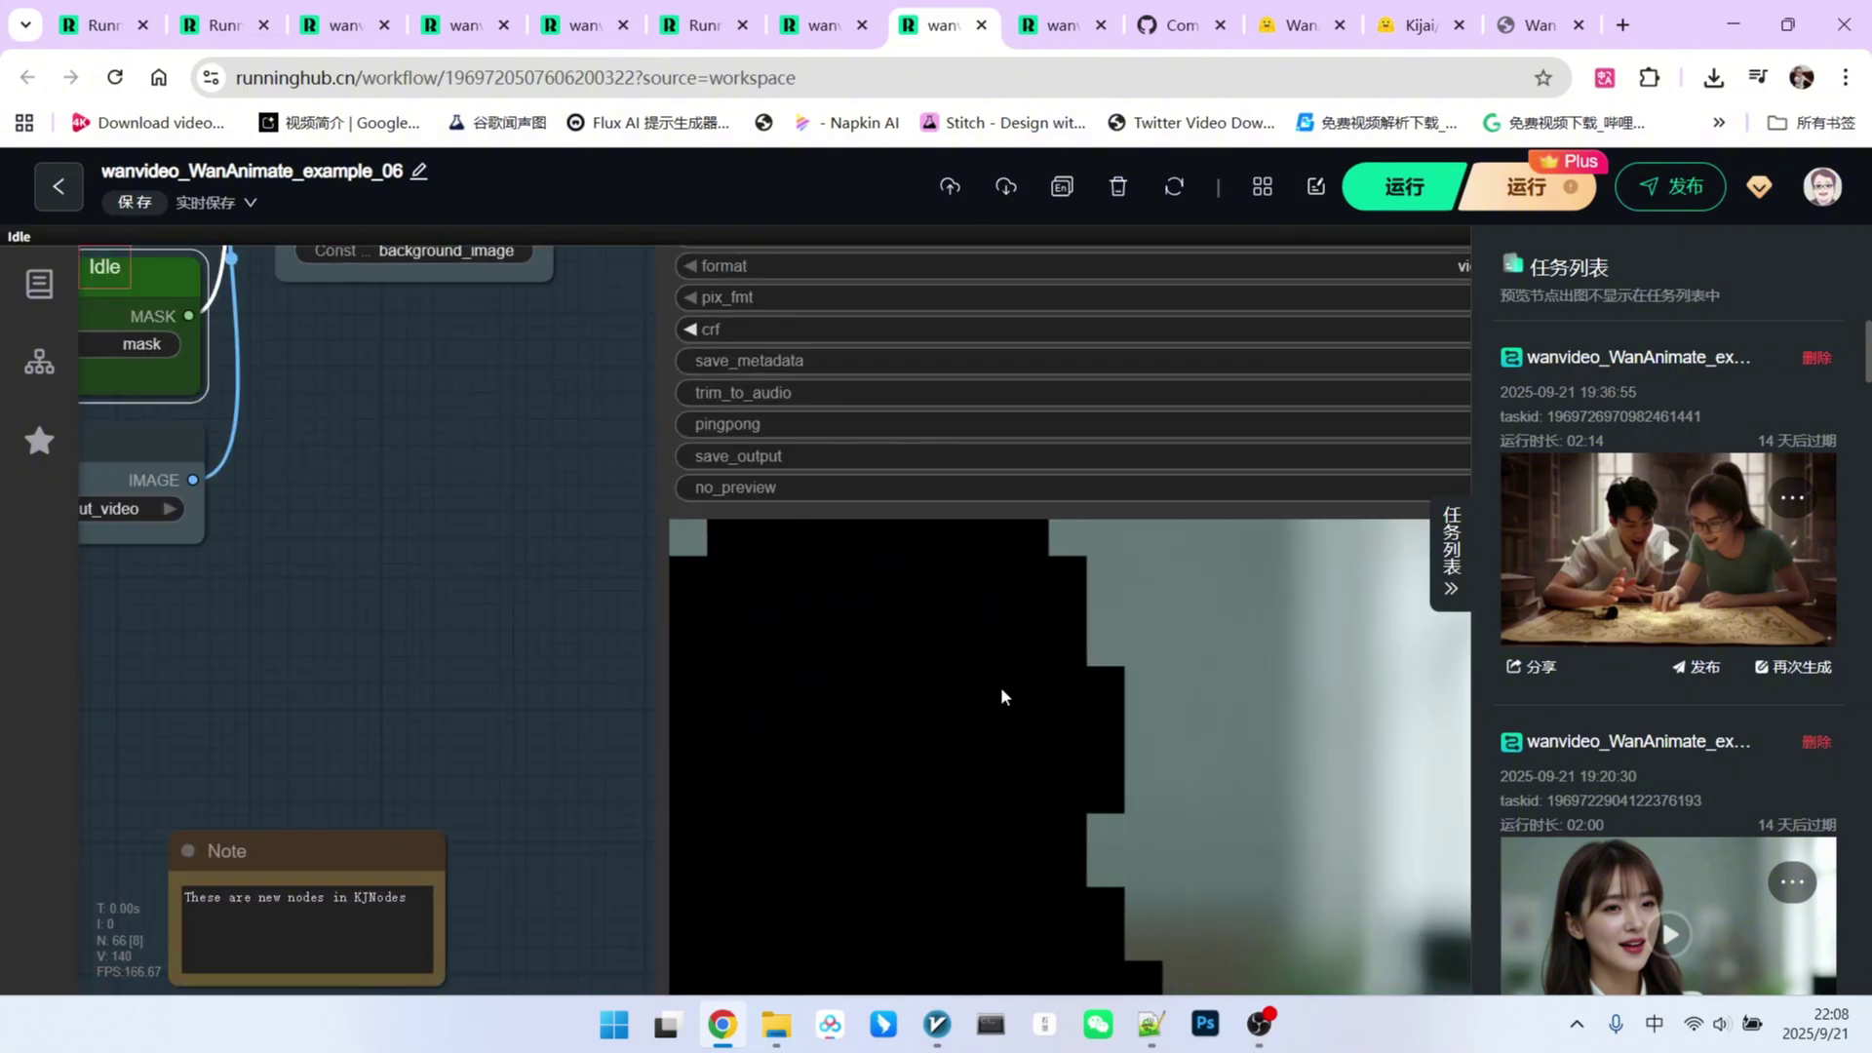
pyautogui.scroll(-5, 1000, 685)
pyautogui.moveTo(936, 703); pyautogui.dragTo(836, 703)
pyautogui.scroll(4, 836, 703)
pyautogui.scroll(4, 835, 702)
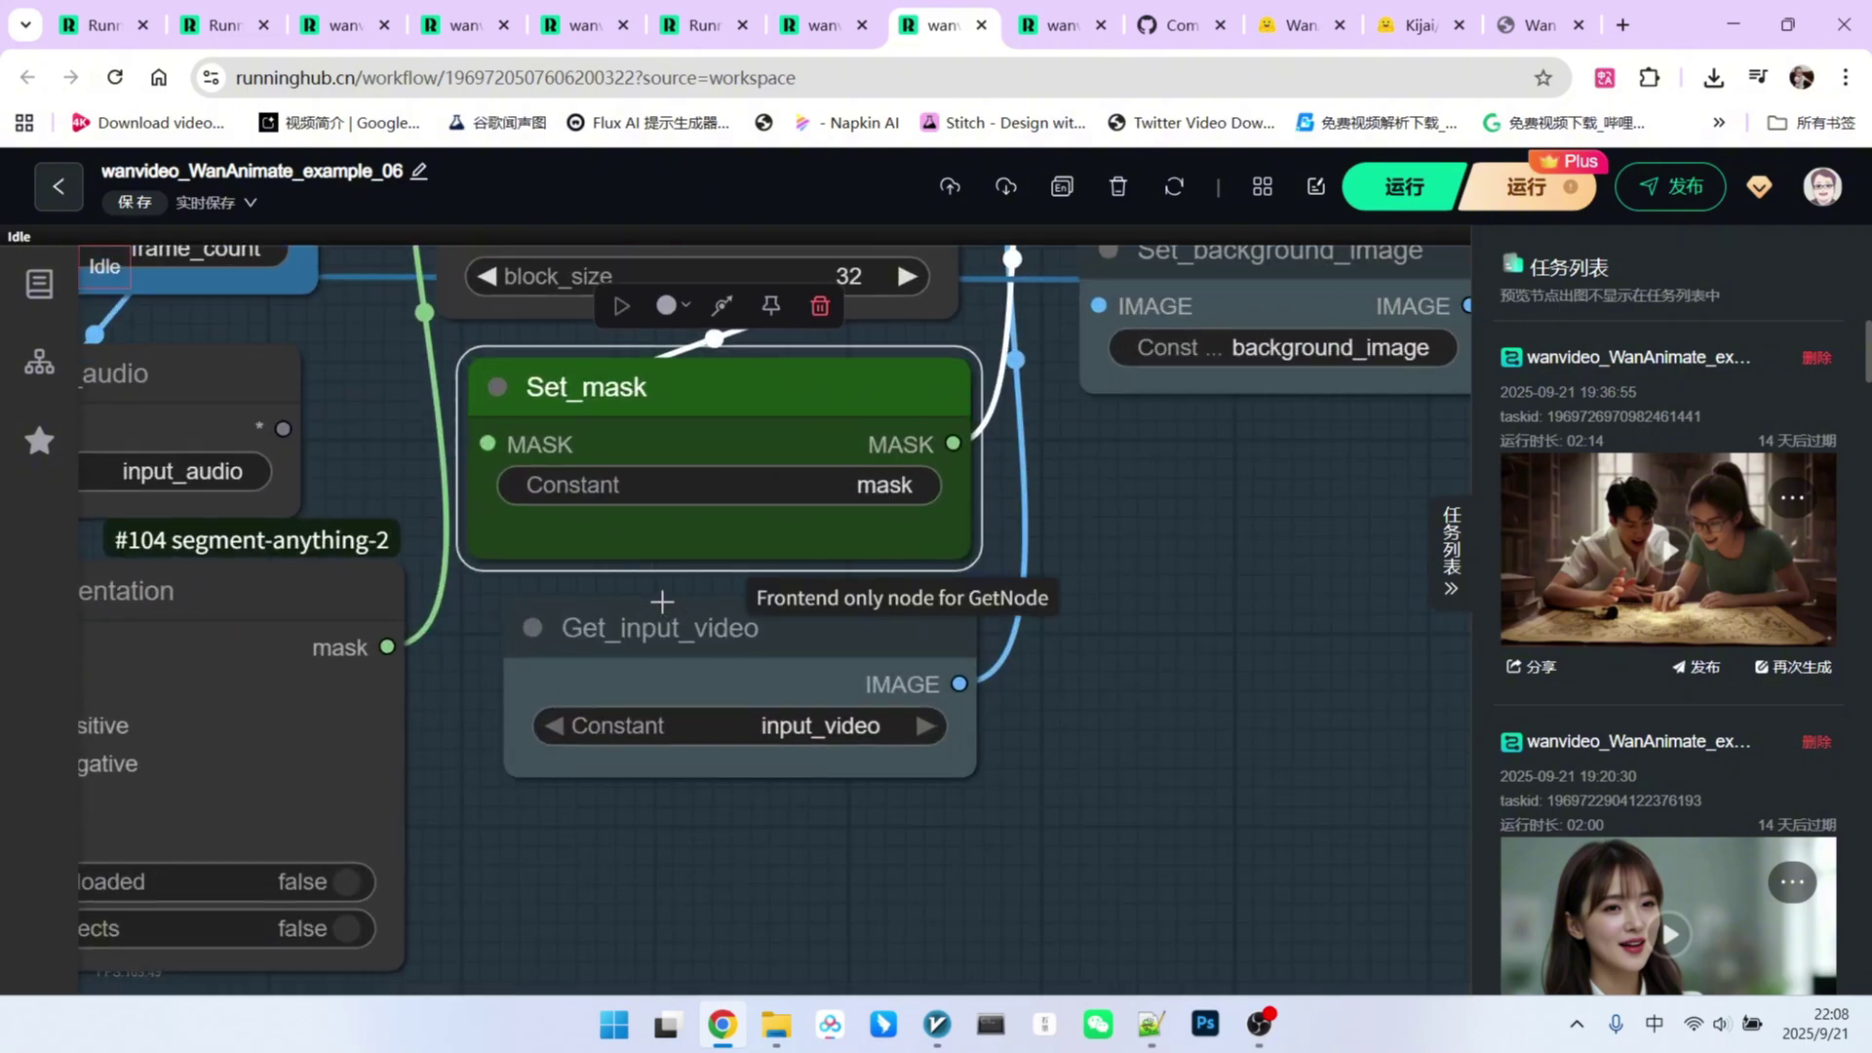
pyautogui.scroll(-2, 878, 732)
pyautogui.scroll(1, 959, 787)
pyautogui.click(597, 470)
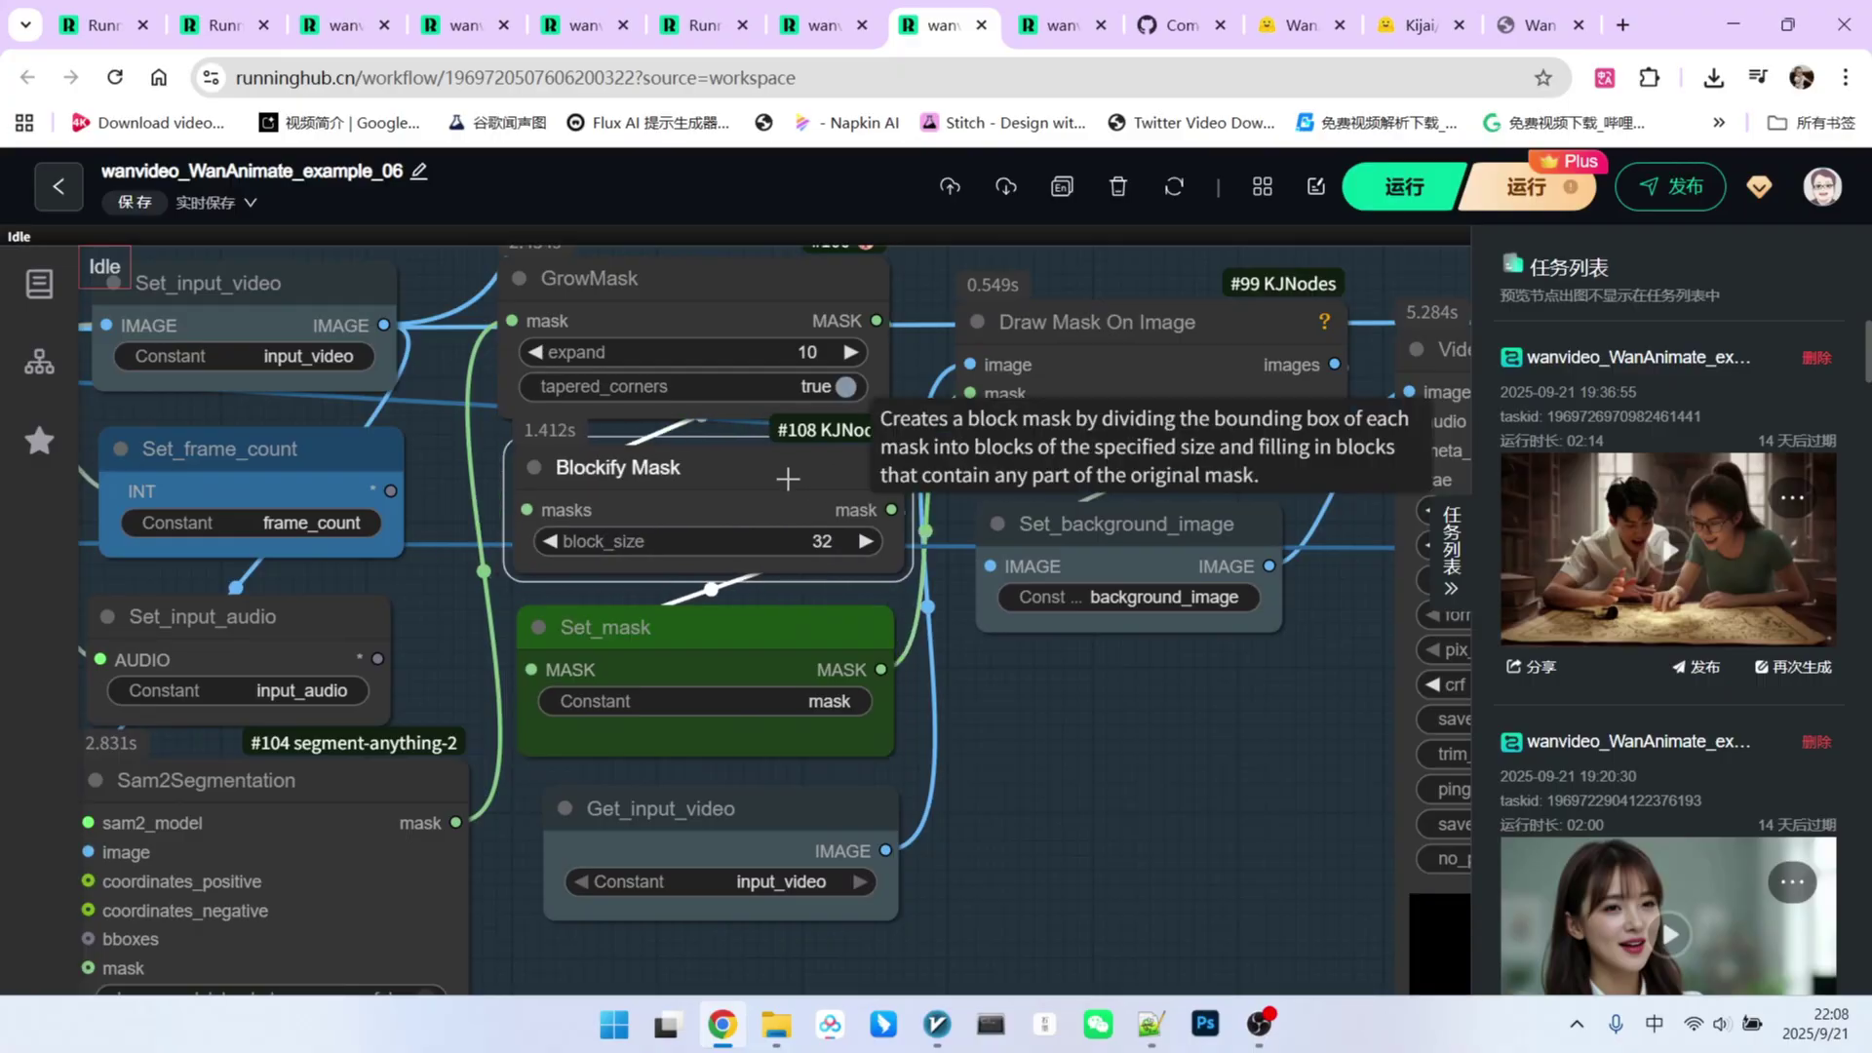
pyautogui.scroll(-2, 885, 663)
pyautogui.scroll(1, 882, 665)
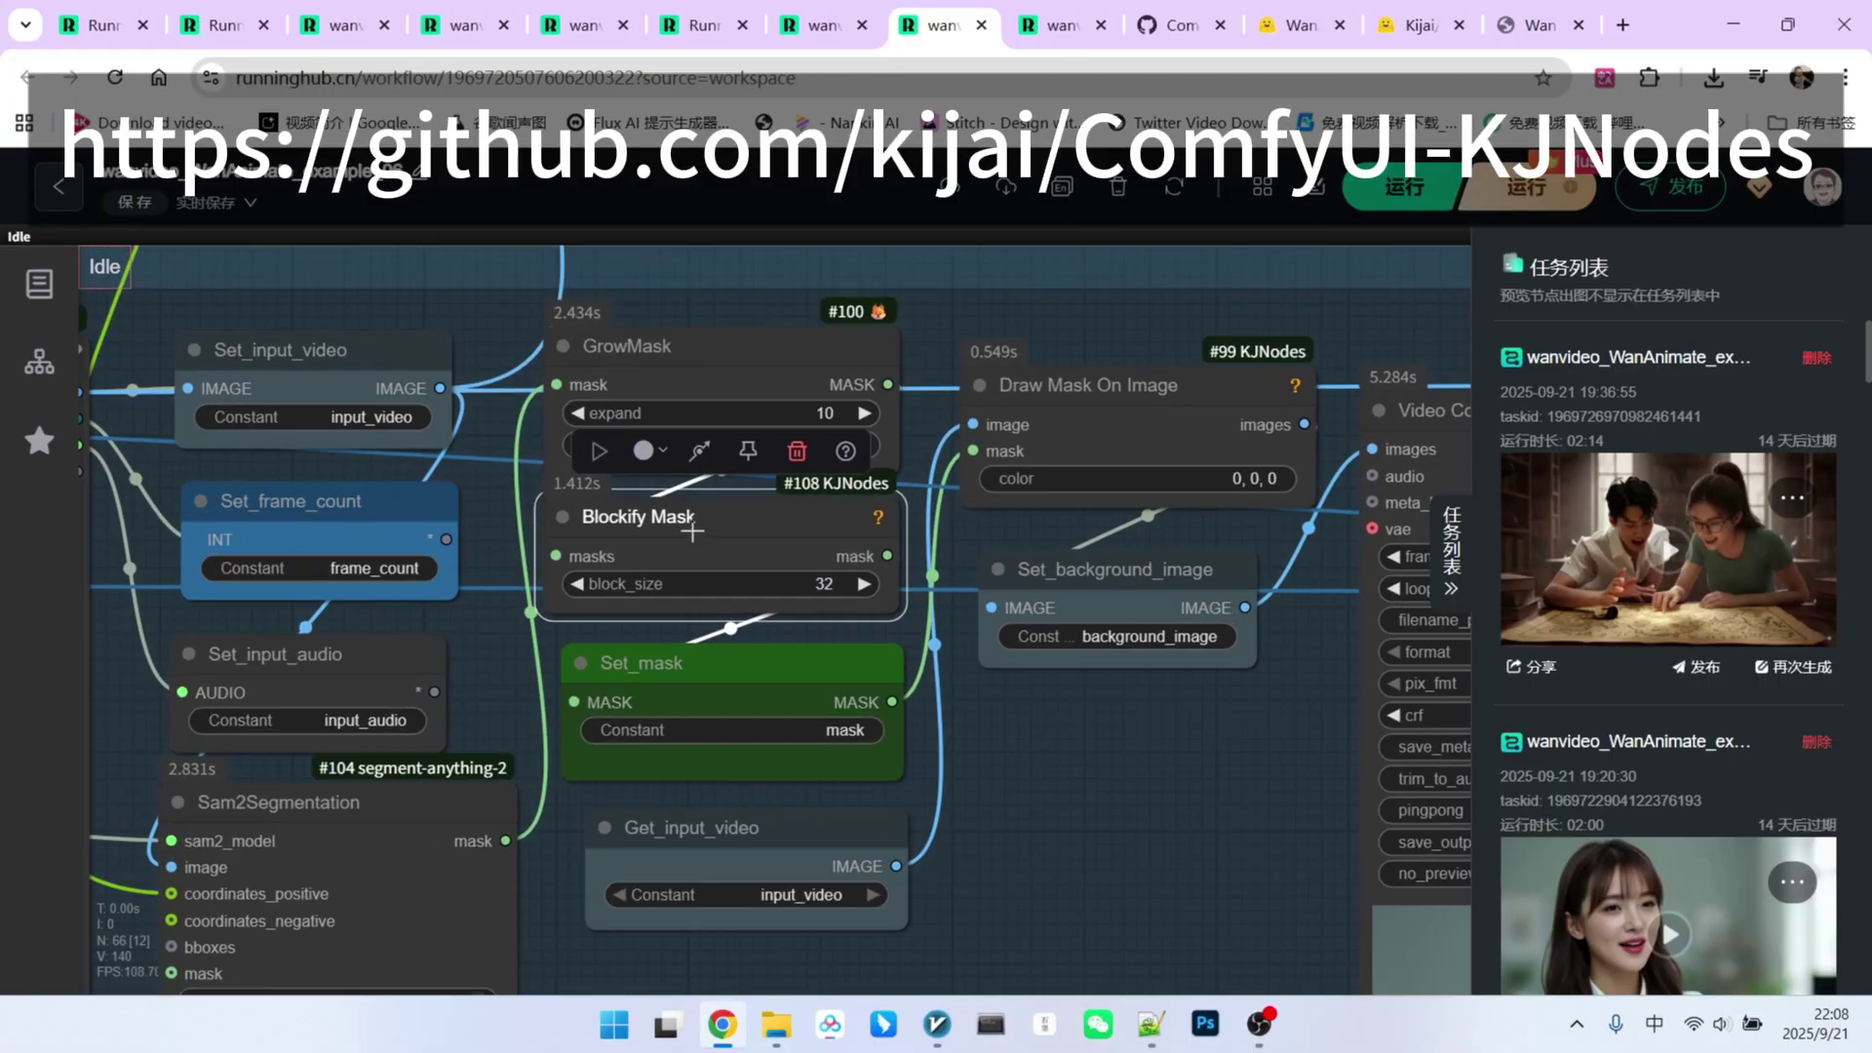
pyautogui.scroll(1, 1084, 750)
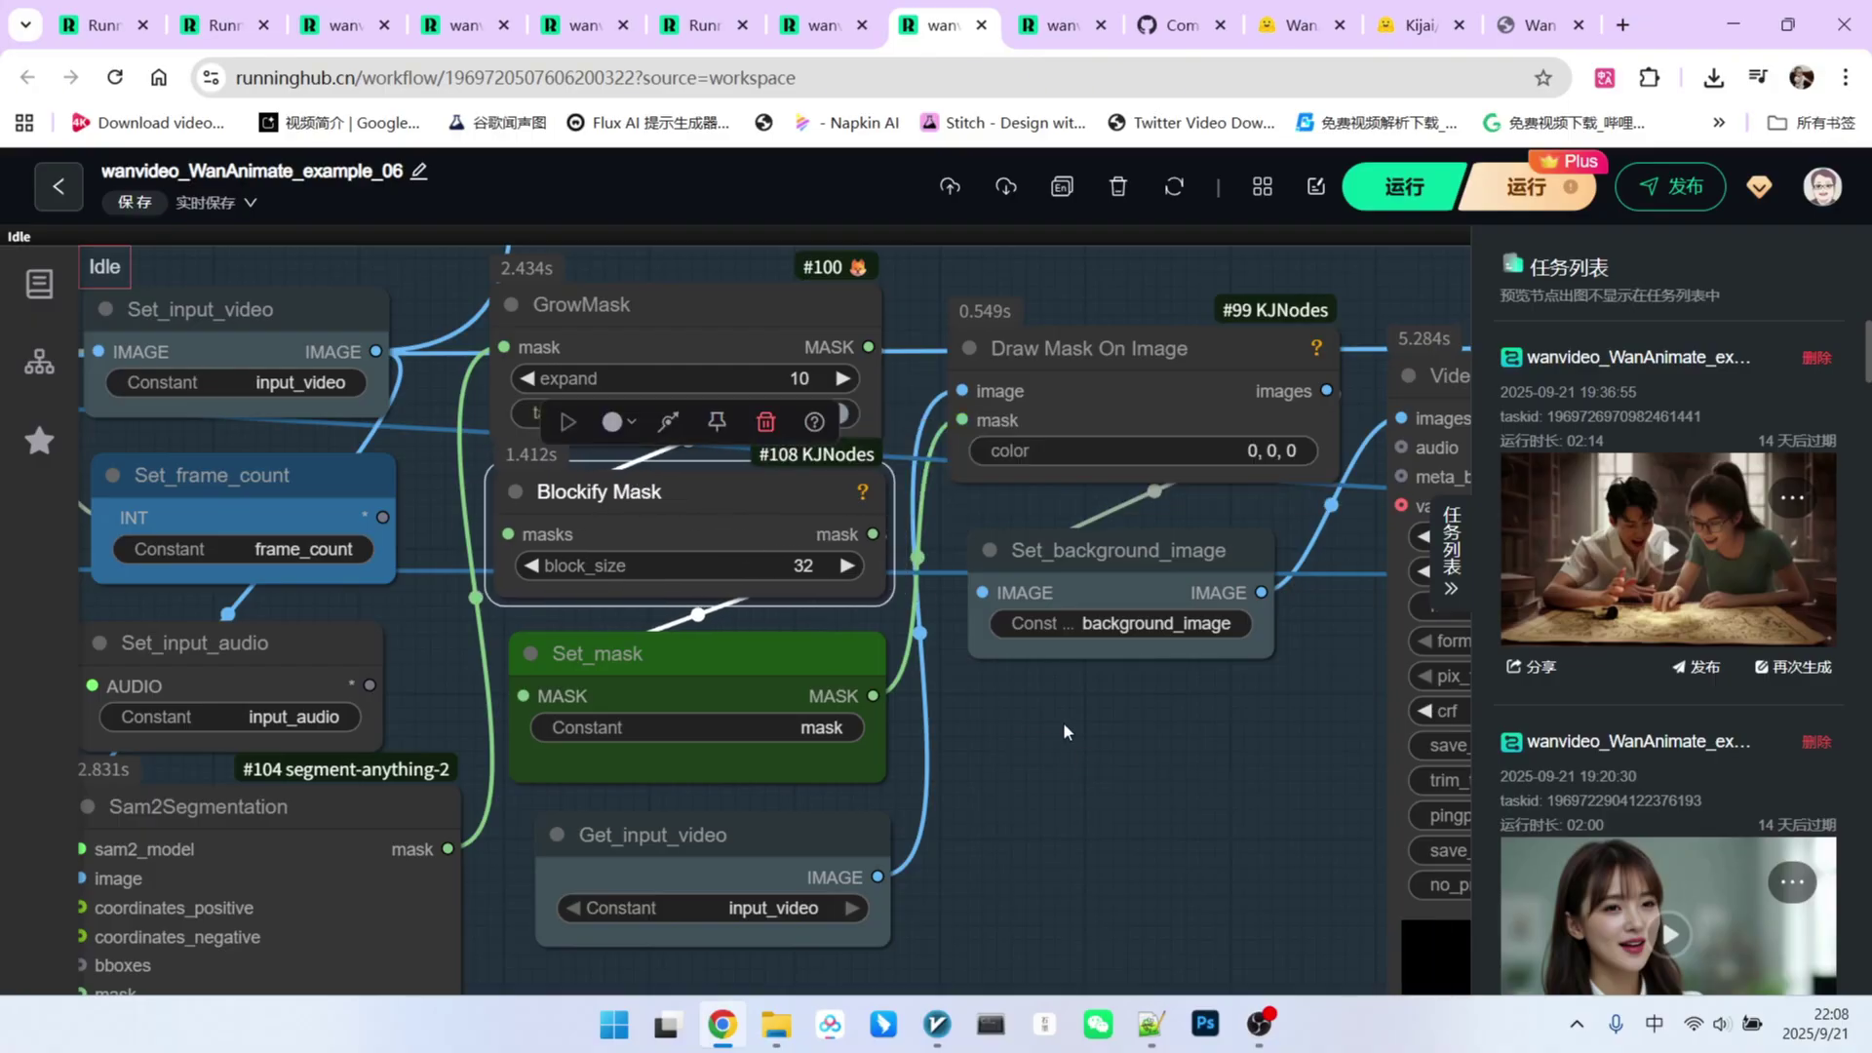
pyautogui.moveTo(1152, 775)
pyautogui.mouseDown()
pyautogui.moveTo(1099, 641)
pyautogui.moveTo(844, 735)
pyautogui.mouseUp()
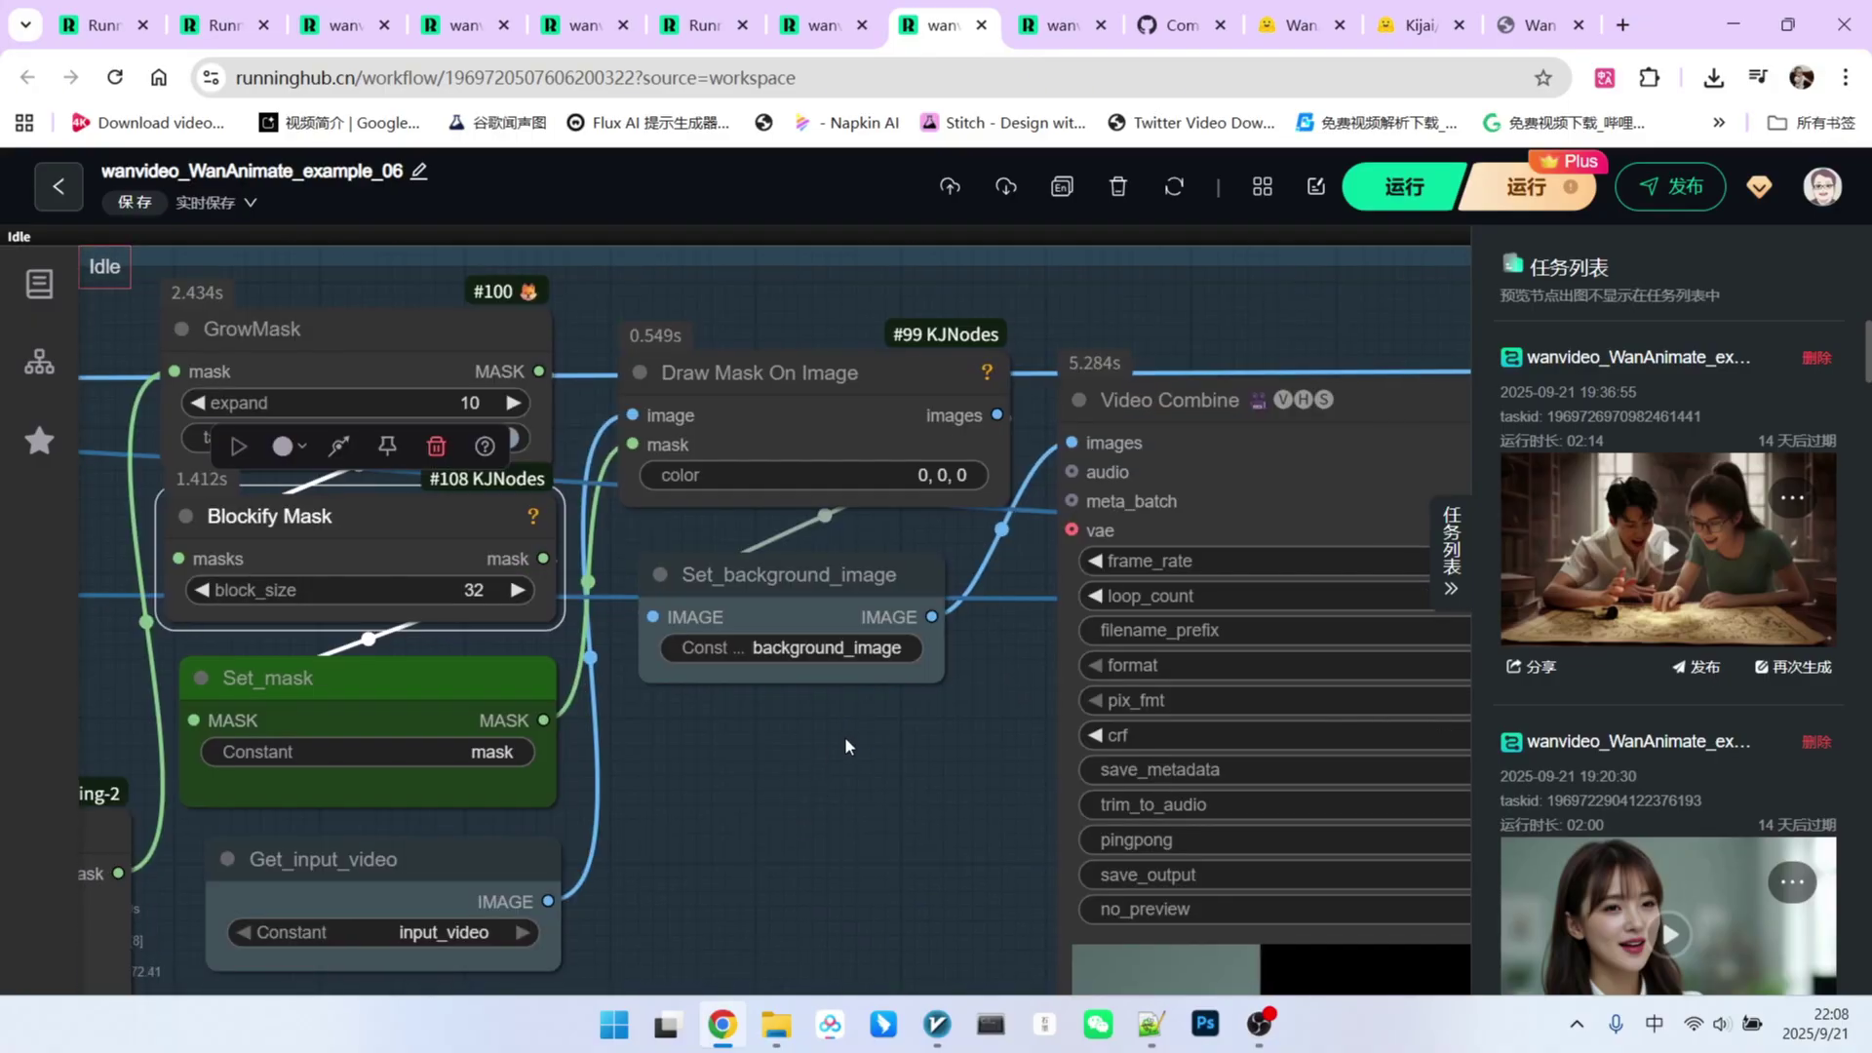
pyautogui.click(774, 378)
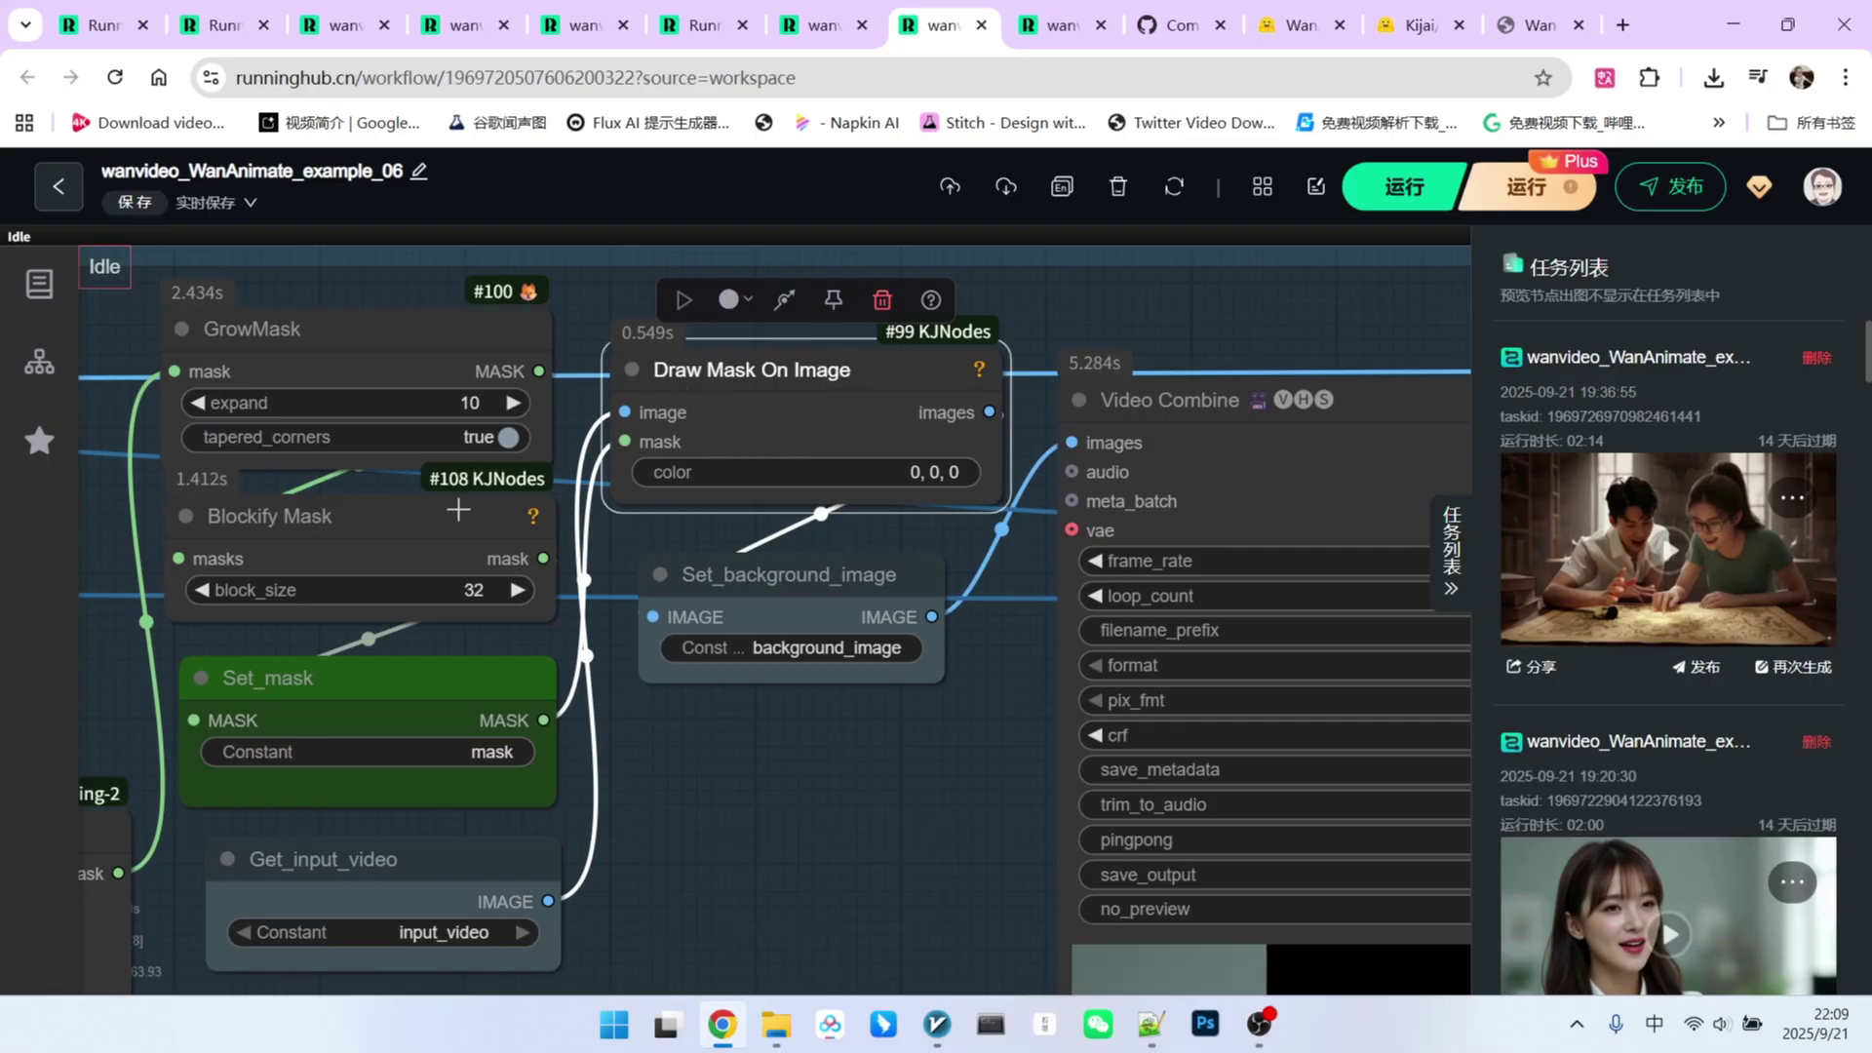
pyautogui.scroll(2, 886, 464)
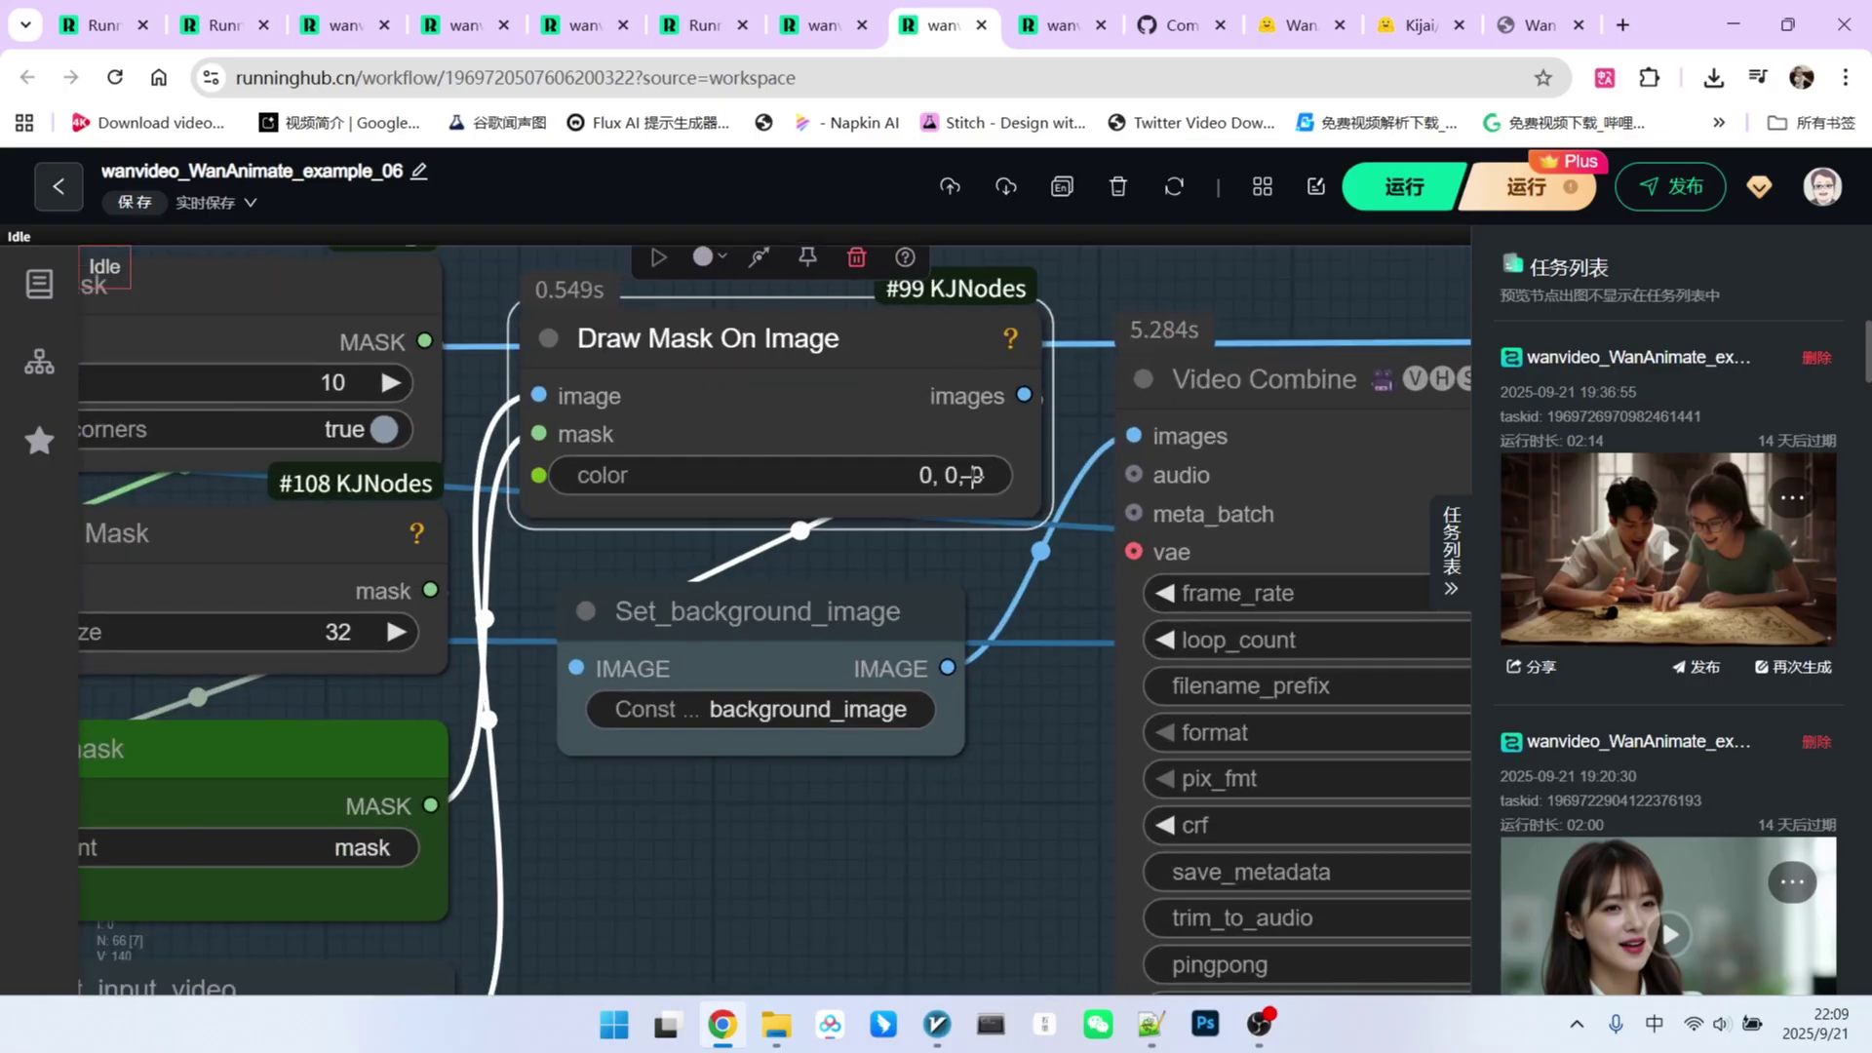
pyautogui.scroll(-2, 869, 502)
pyautogui.scroll(-2, 841, 698)
pyautogui.scroll(4, 841, 698)
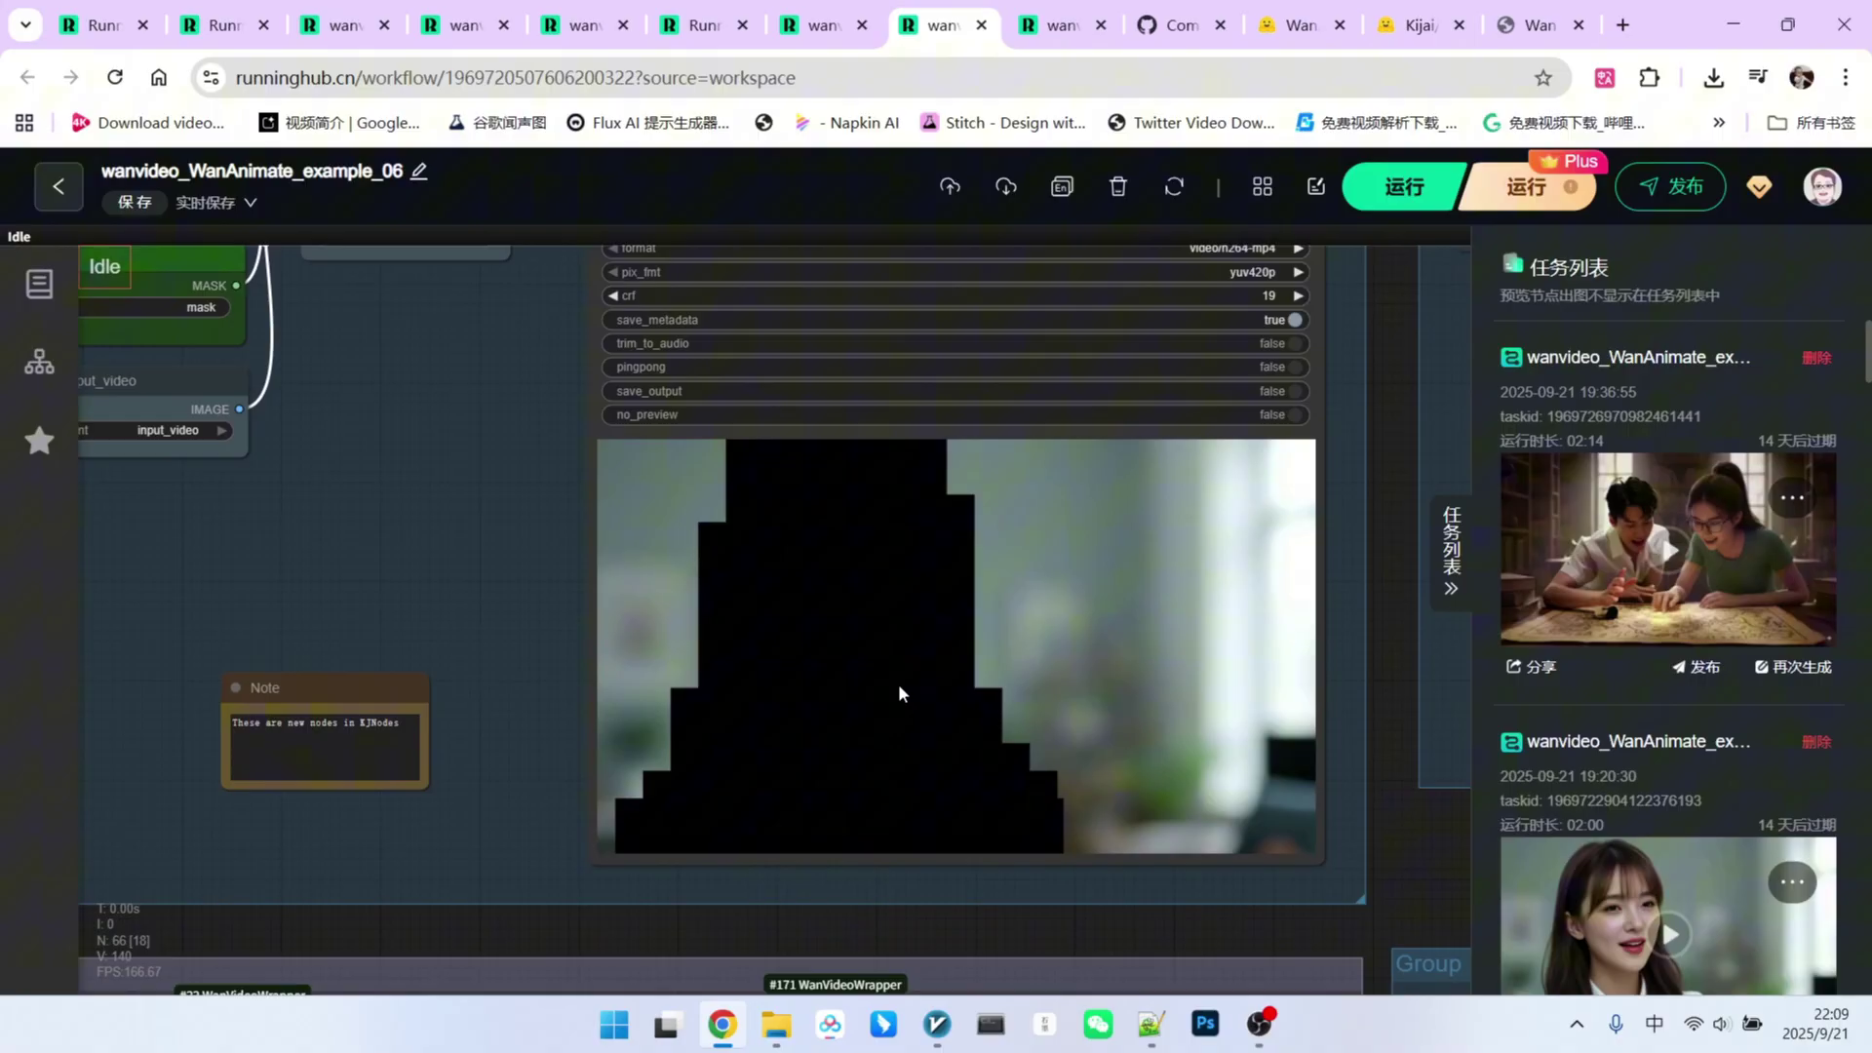
pyautogui.scroll(-3, 1175, 776)
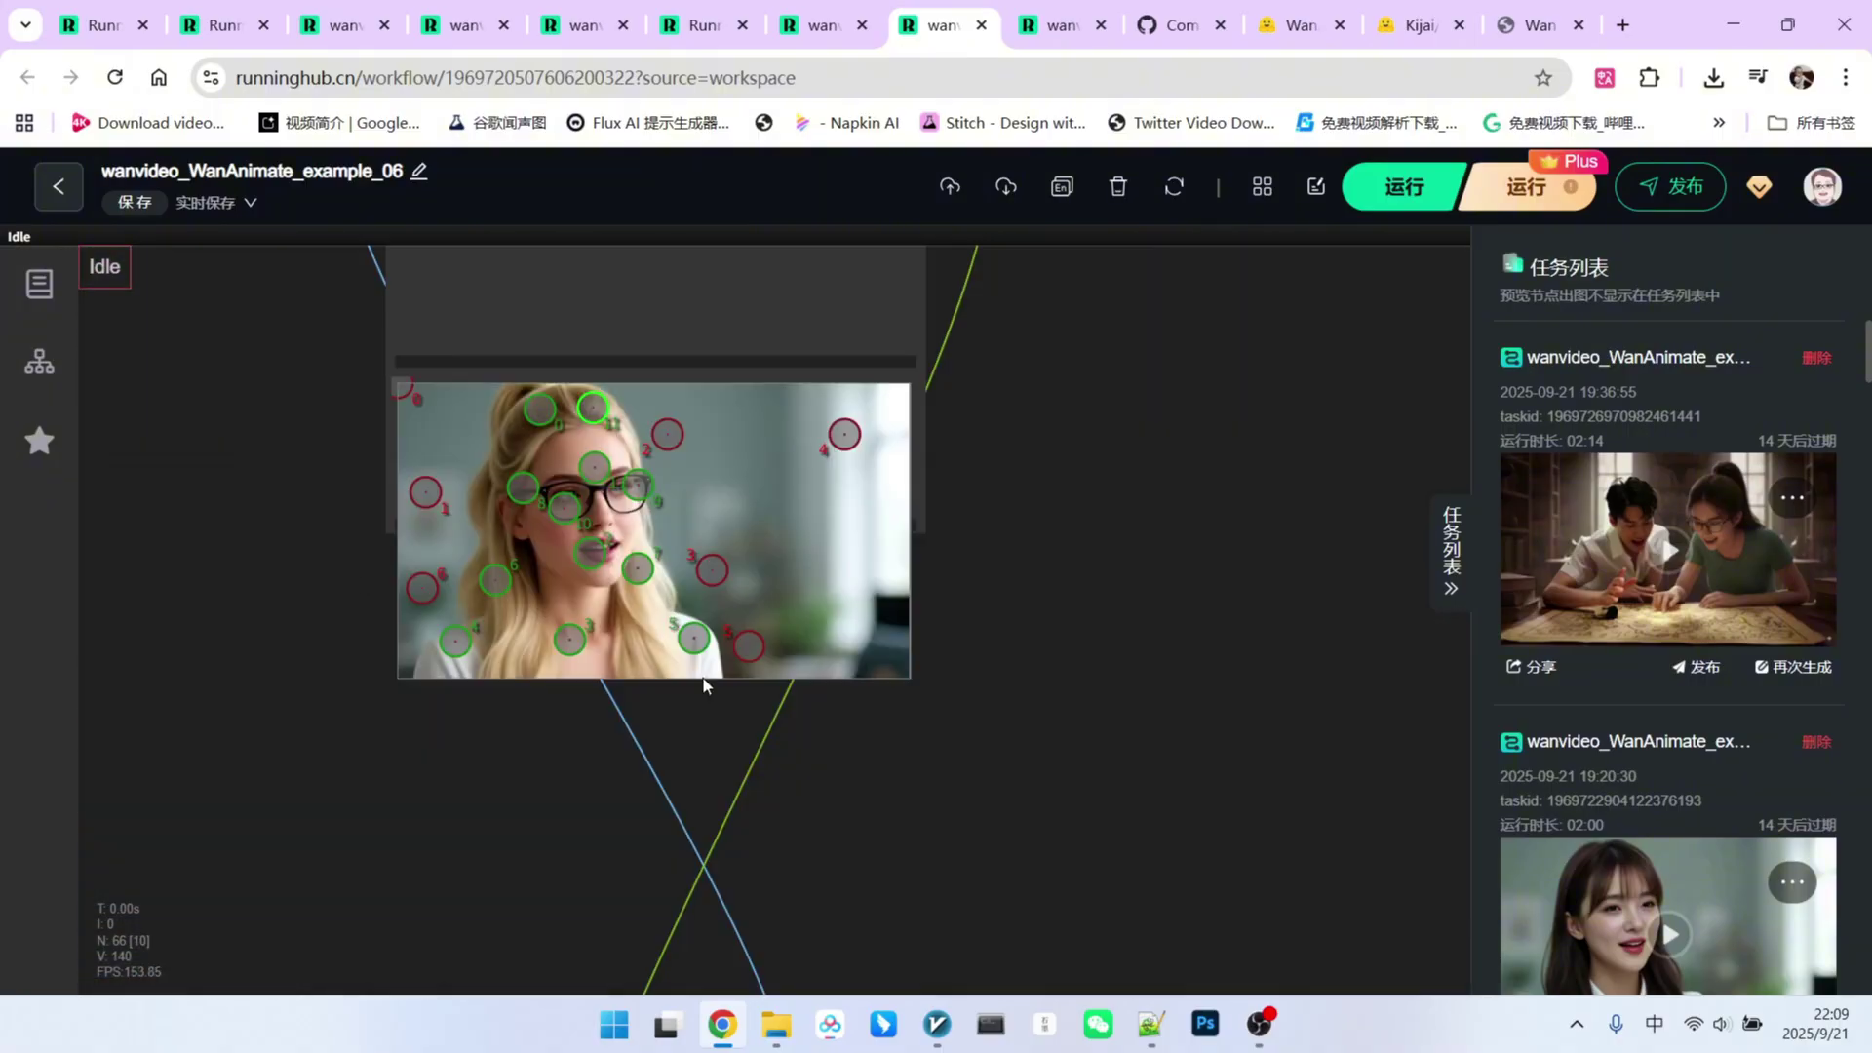
pyautogui.scroll(-3, 1031, 859)
pyautogui.moveTo(932, 498)
pyautogui.mouseDown()
pyautogui.moveTo(1058, 803)
pyautogui.moveTo(780, 551)
pyautogui.moveTo(827, 804)
pyautogui.mouseUp()
pyautogui.scroll(4, 1072, 777)
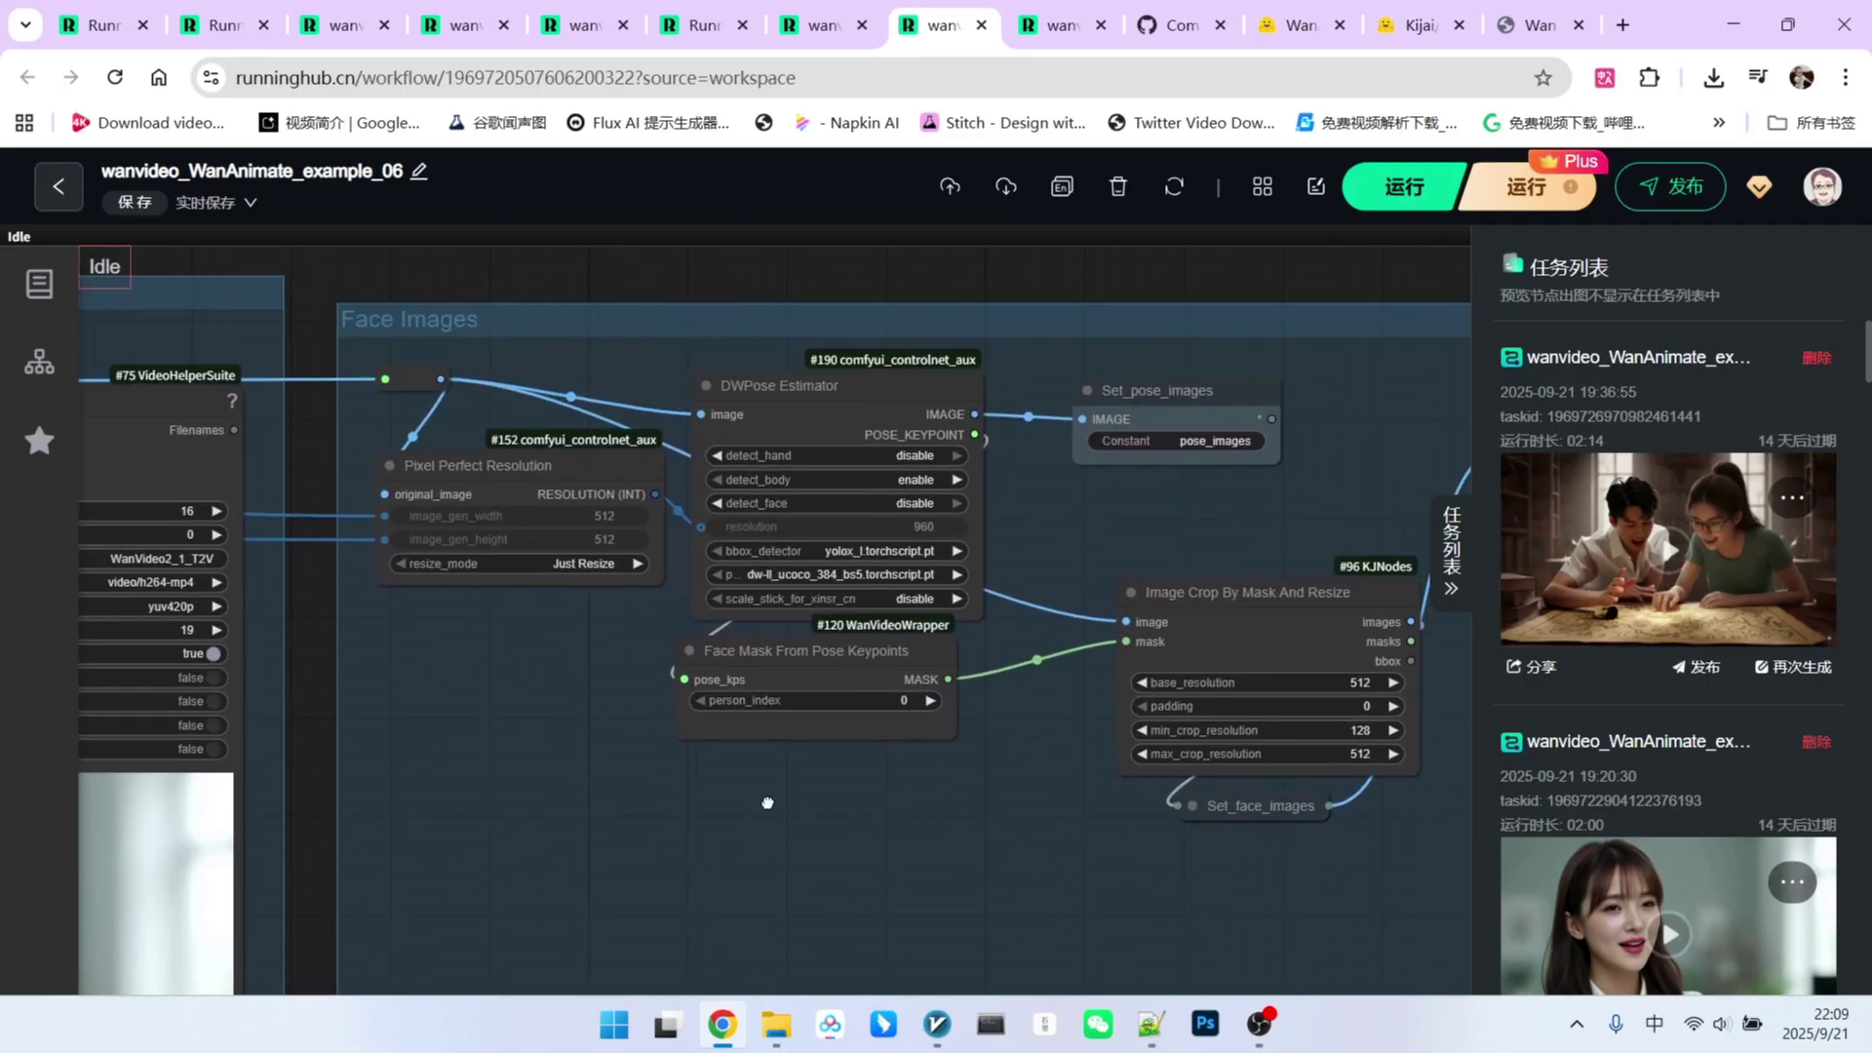
pyautogui.moveTo(977, 806); pyautogui.dragTo(893, 797)
pyautogui.scroll(-2, 894, 713)
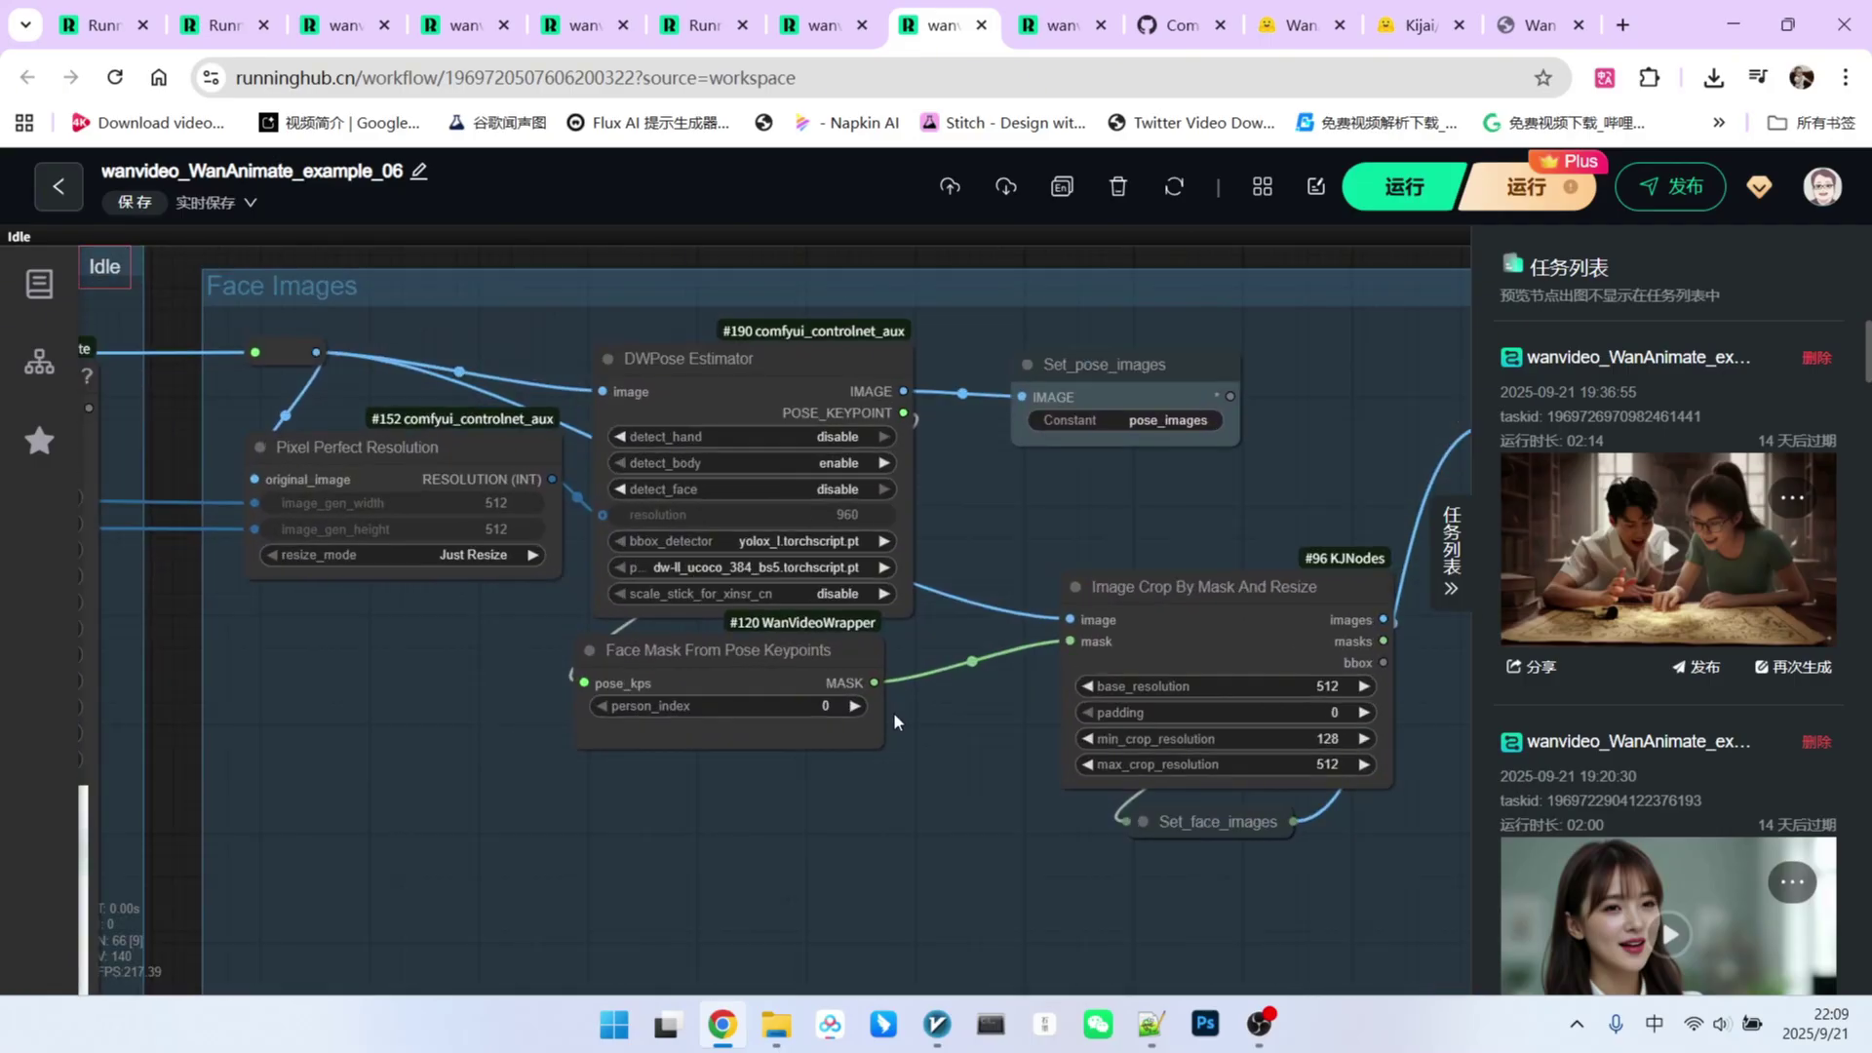
pyautogui.moveTo(893, 713); pyautogui.dragTo(724, 675)
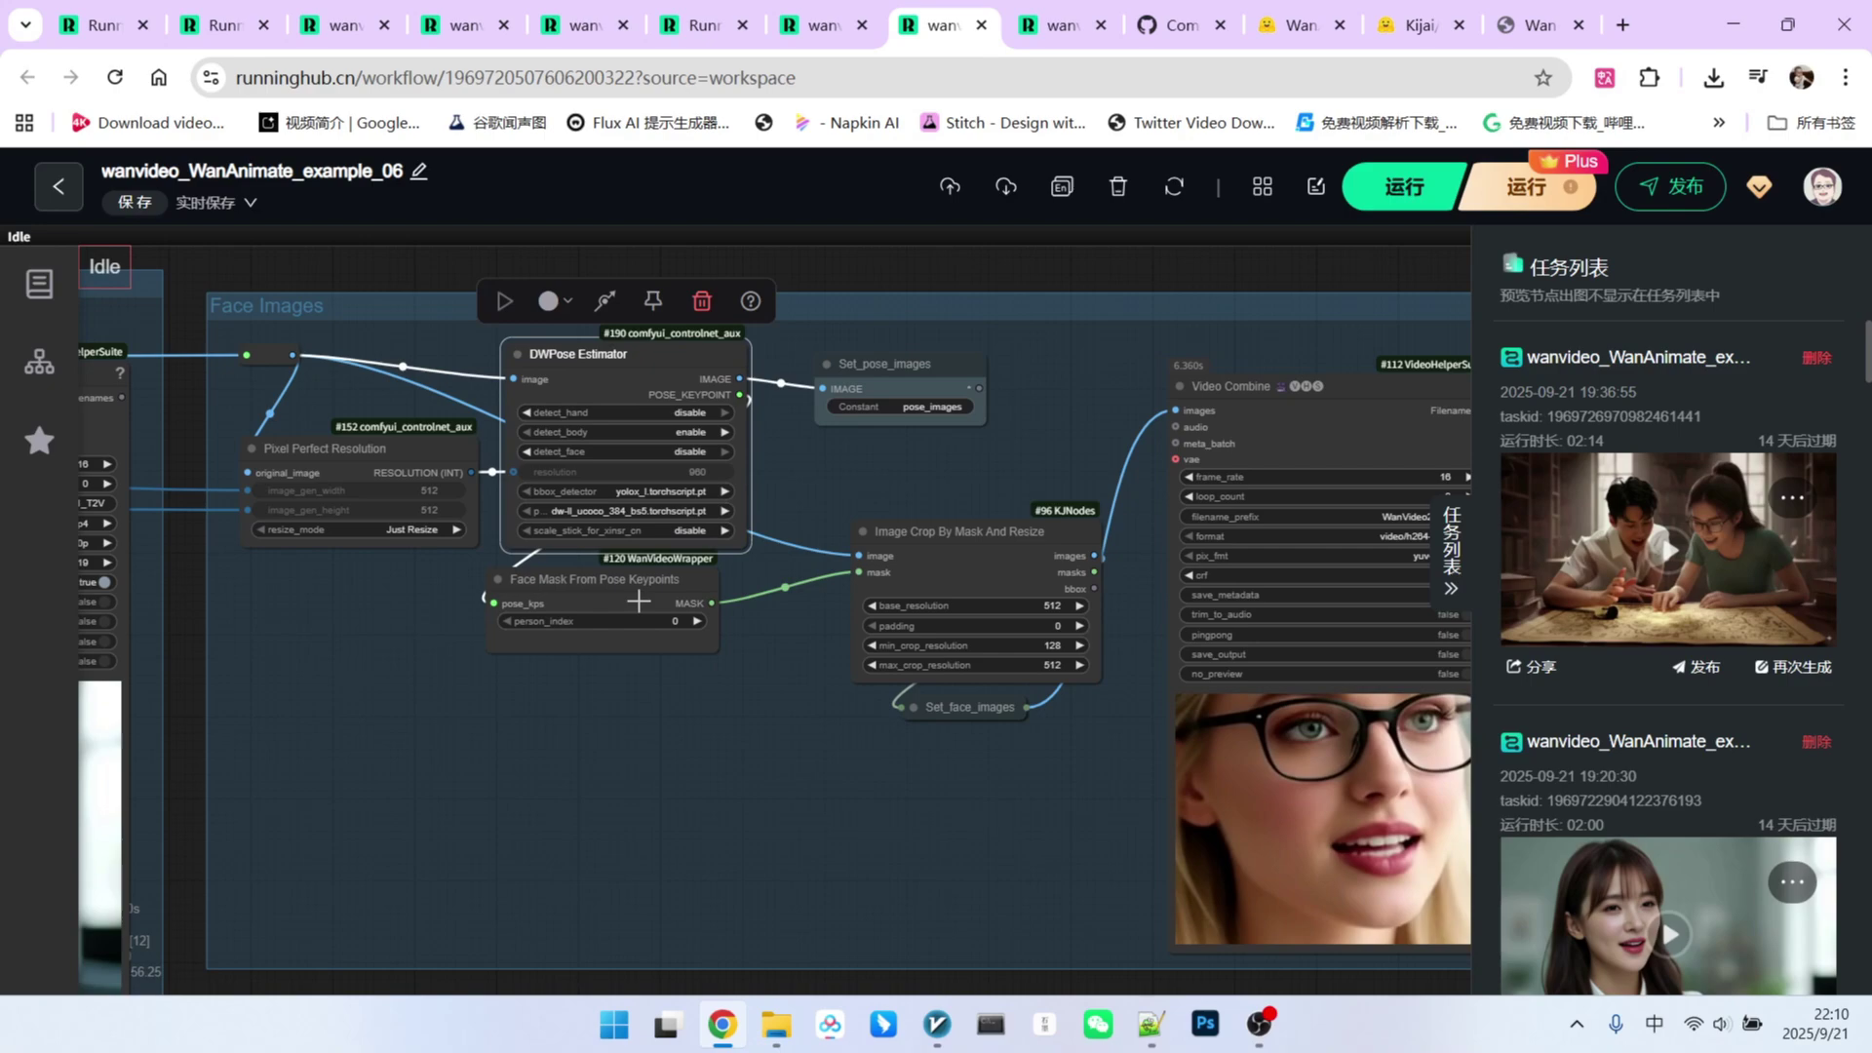
pyautogui.click(614, 580)
pyautogui.scroll(2, 722, 711)
pyautogui.moveTo(788, 683)
pyautogui.mouseDown()
pyautogui.moveTo(810, 554)
pyautogui.moveTo(775, 644)
pyautogui.mouseUp()
pyautogui.moveTo(546, 356); pyautogui.dragTo(483, 333)
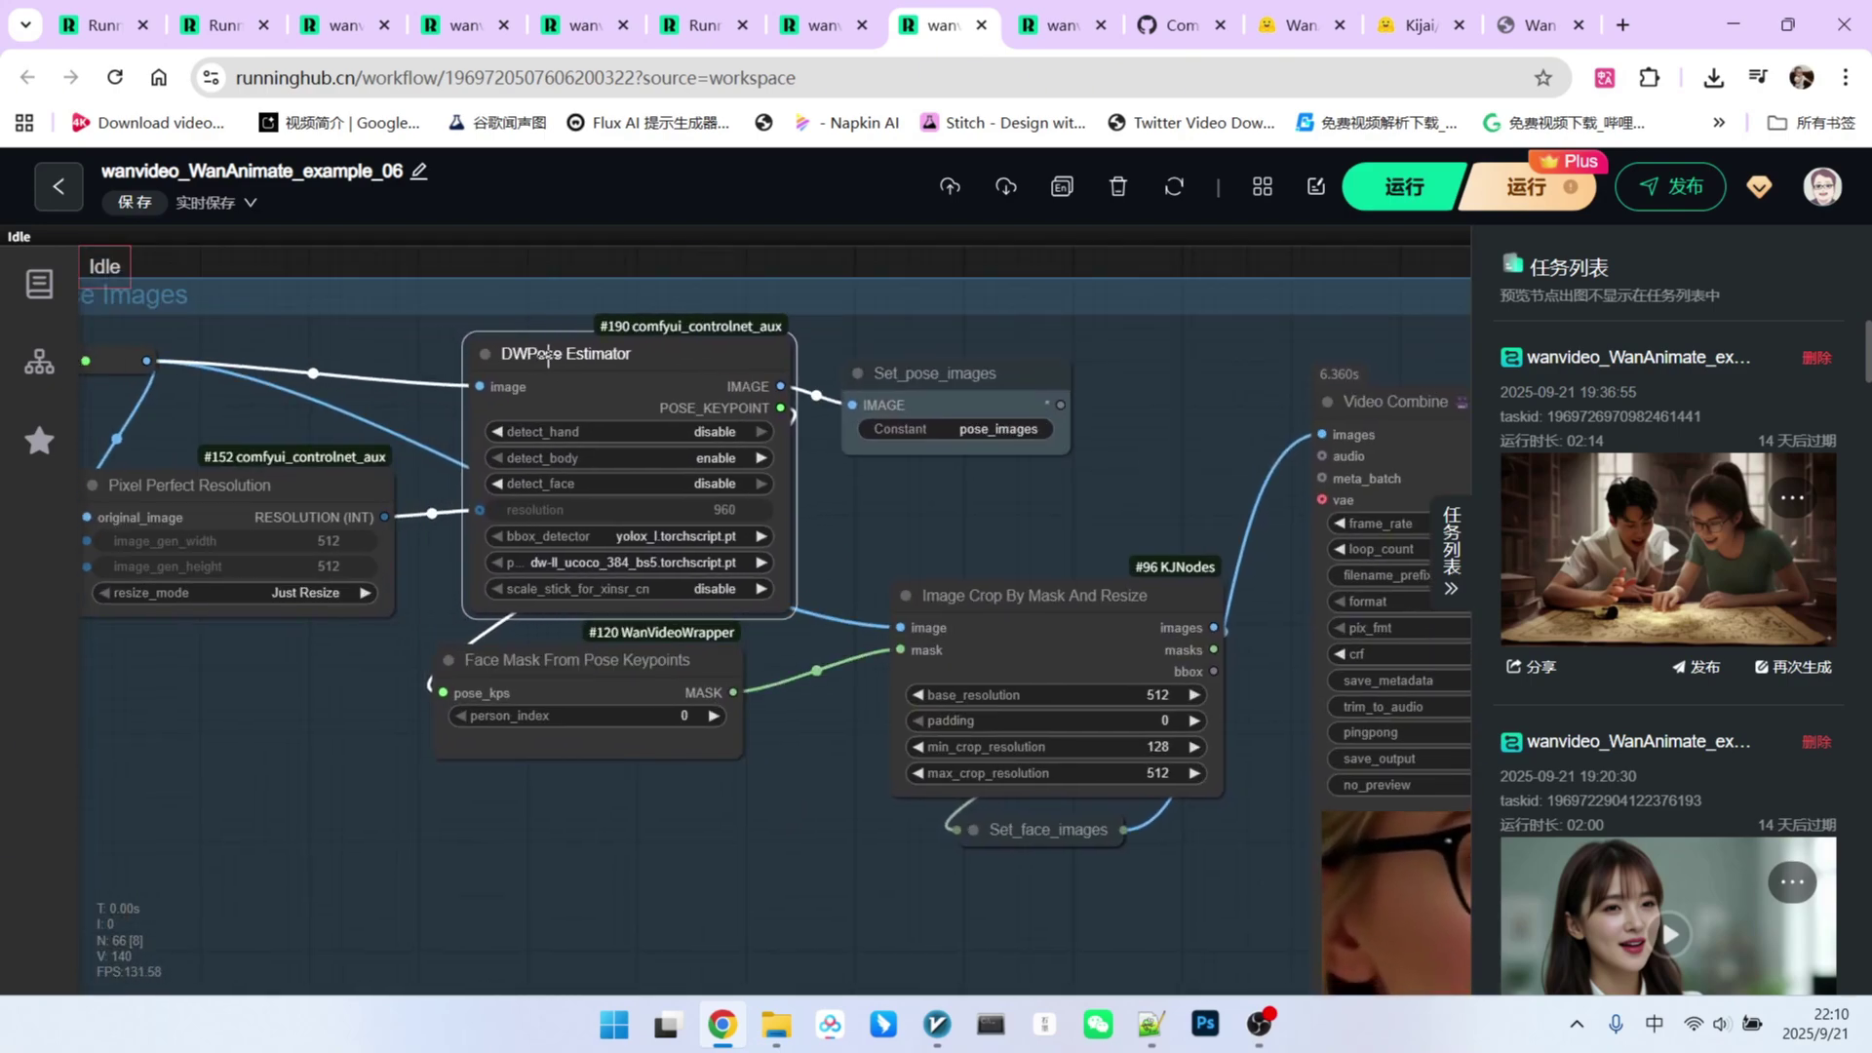
pyautogui.scroll(1, 750, 472)
pyautogui.scroll(1, 750, 471)
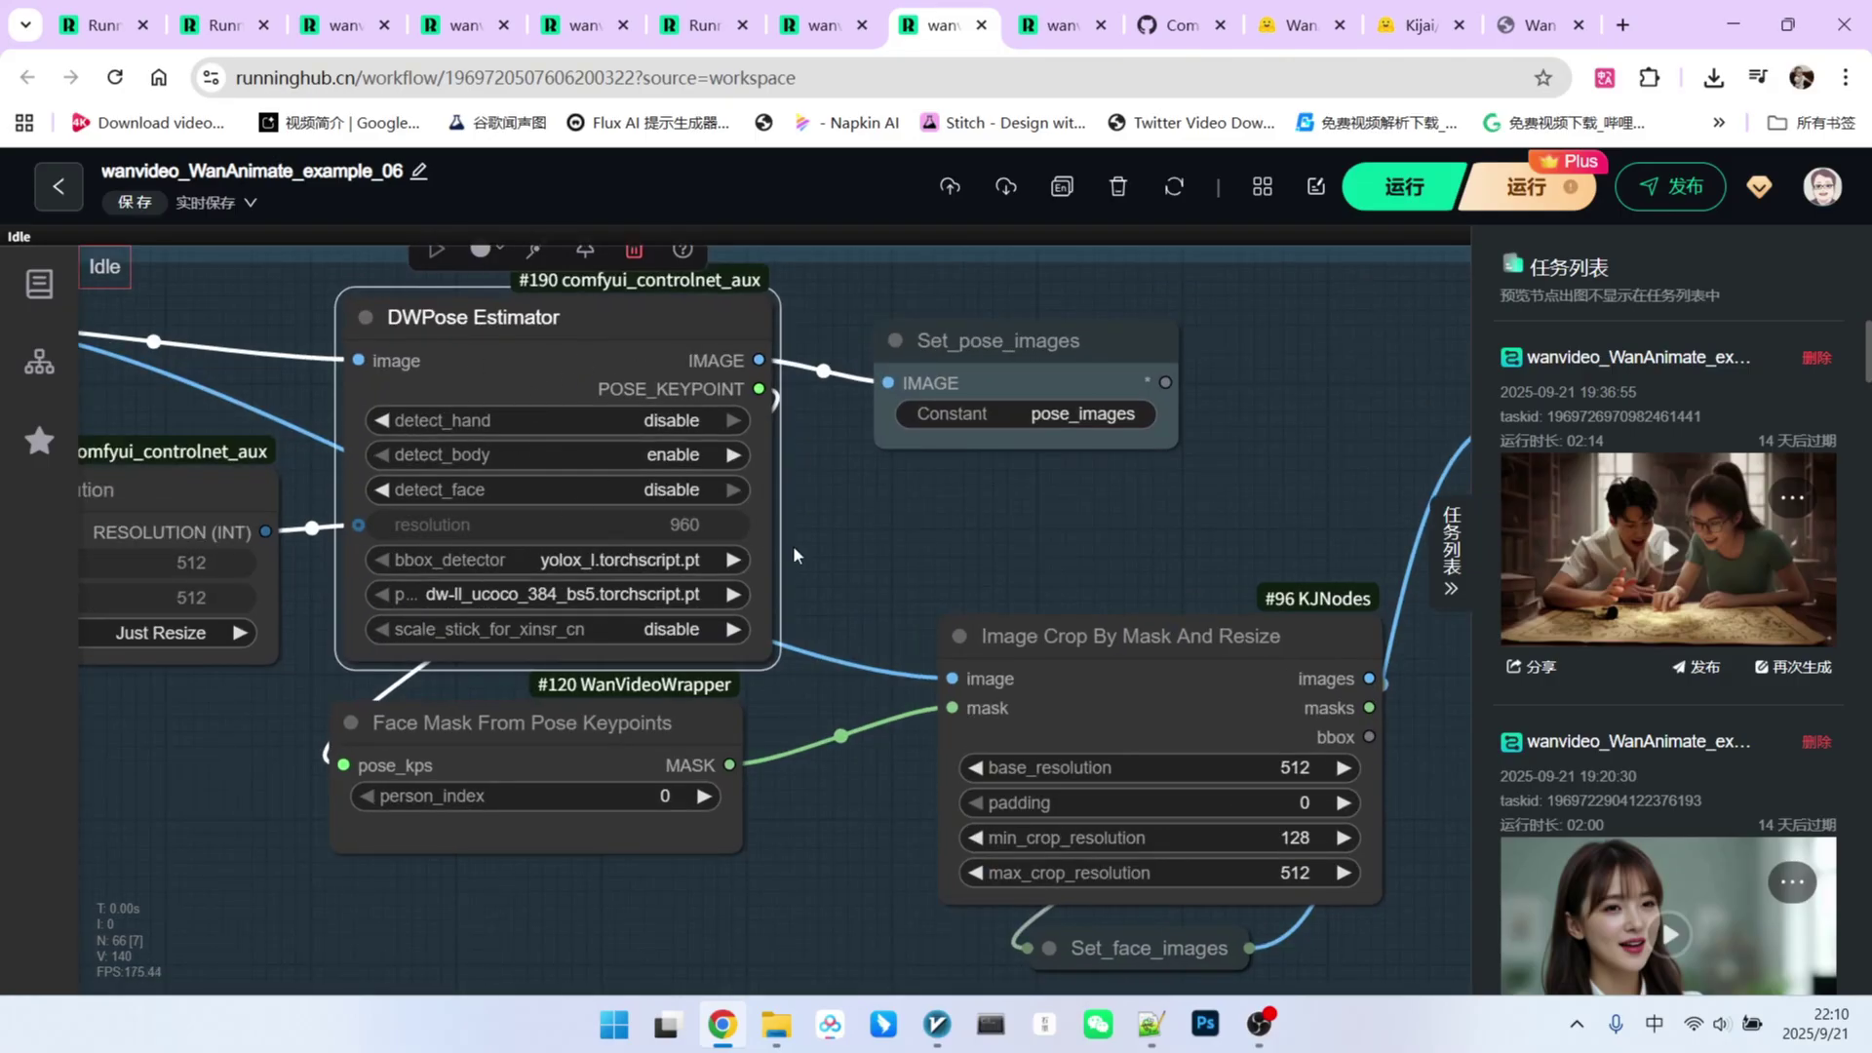
pyautogui.scroll(1, 796, 554)
pyautogui.scroll(1, 731, 469)
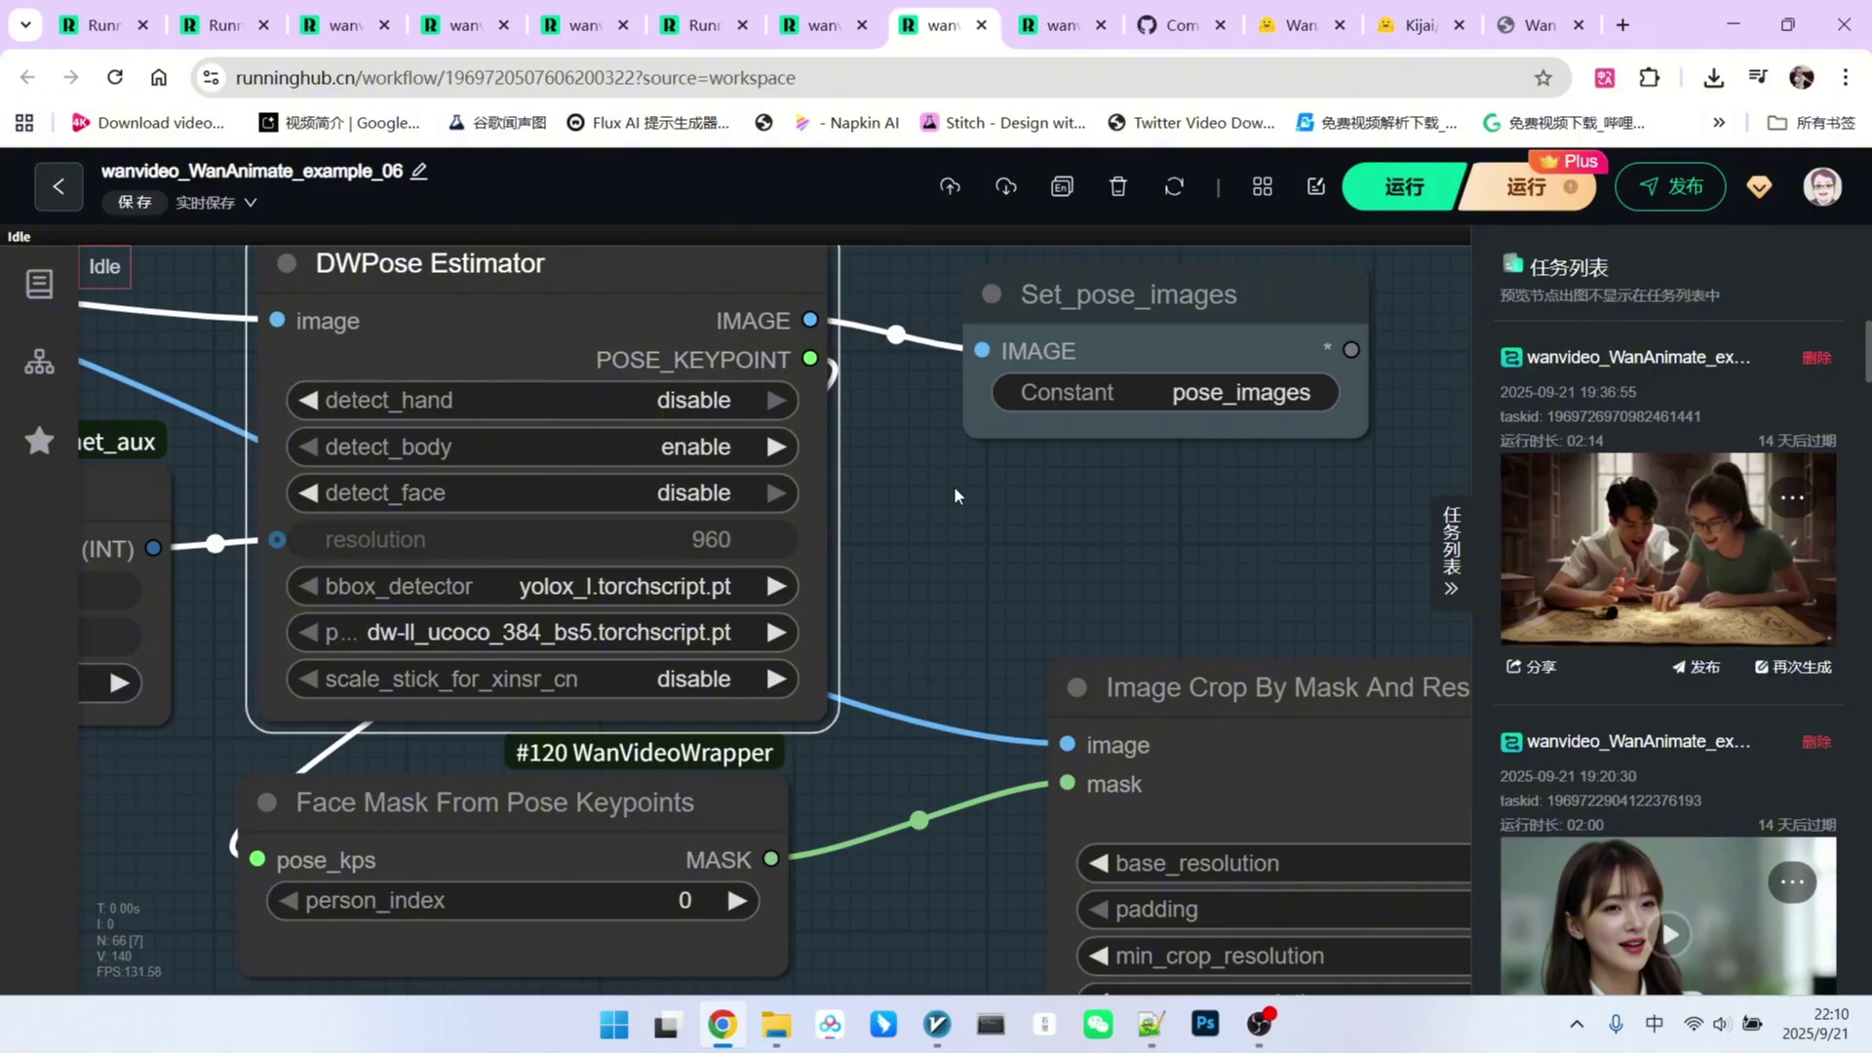
pyautogui.scroll(-1, 953, 495)
pyautogui.scroll(1, 696, 581)
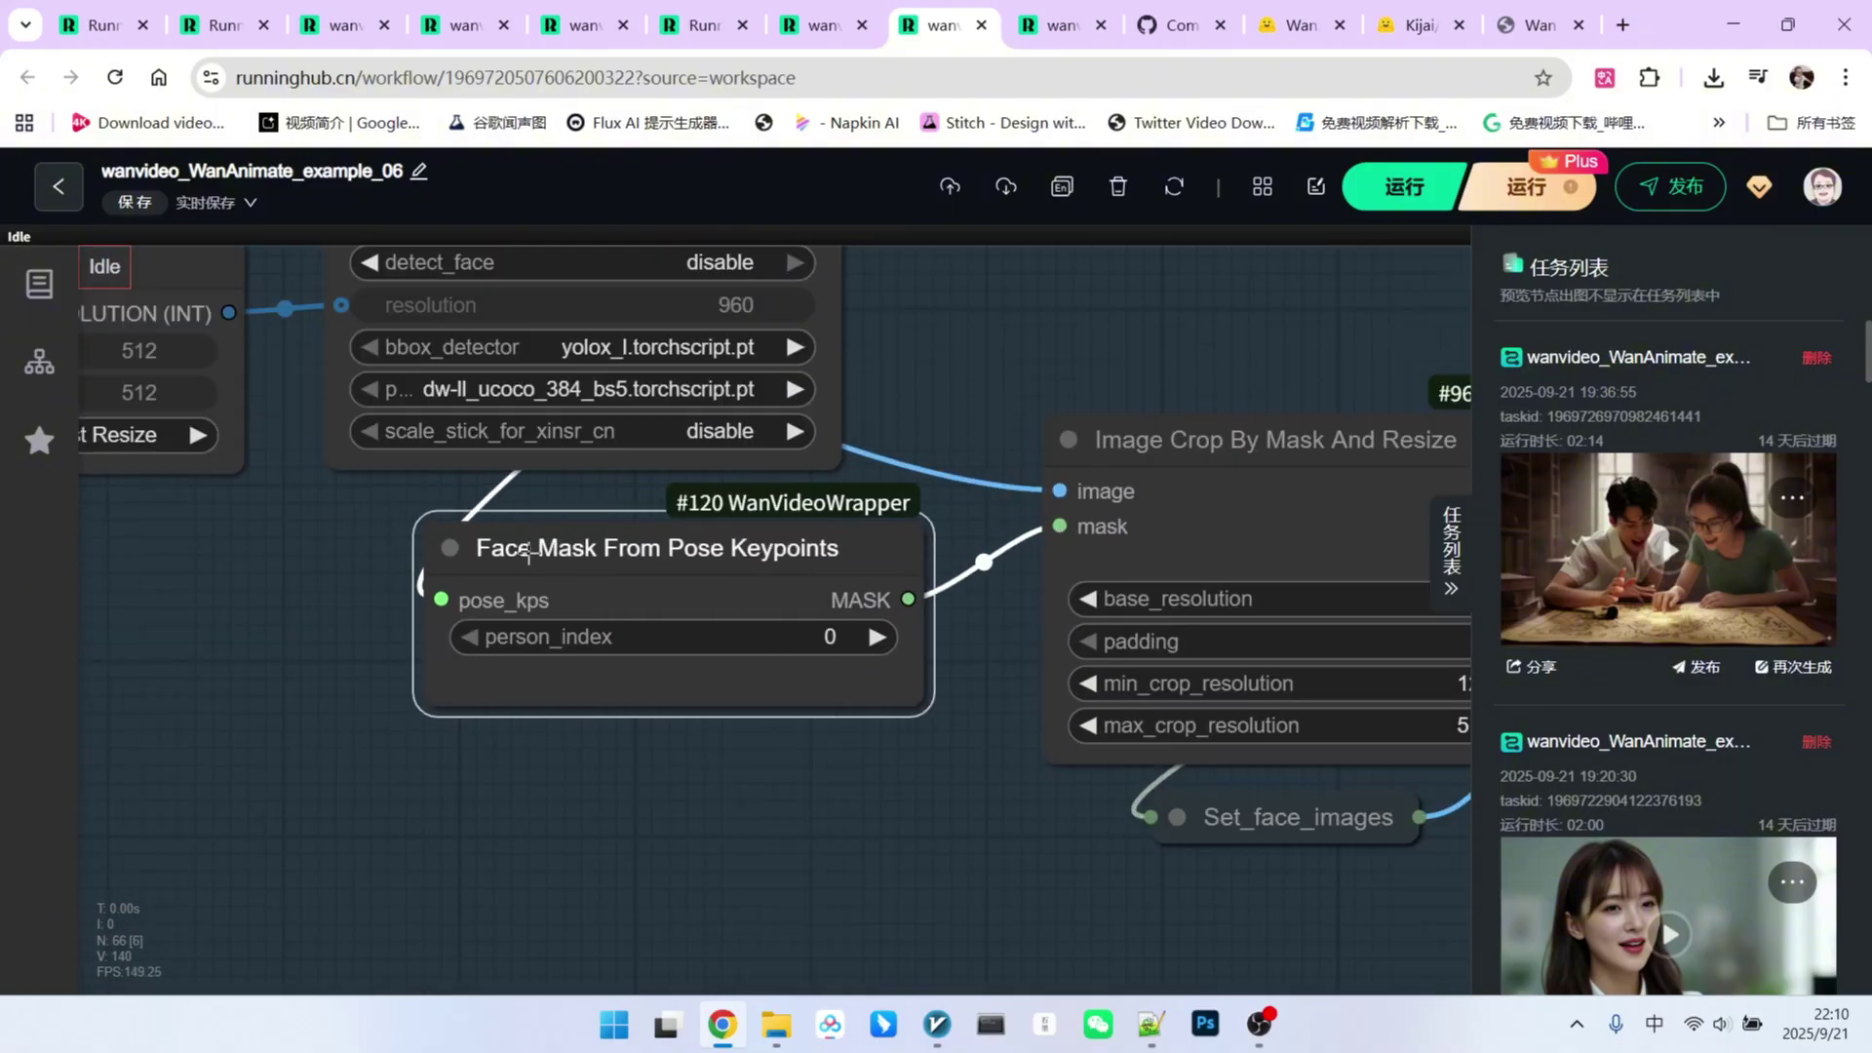
pyautogui.scroll(-2, 439, 549)
pyautogui.moveTo(878, 630); pyautogui.dragTo(574, 602)
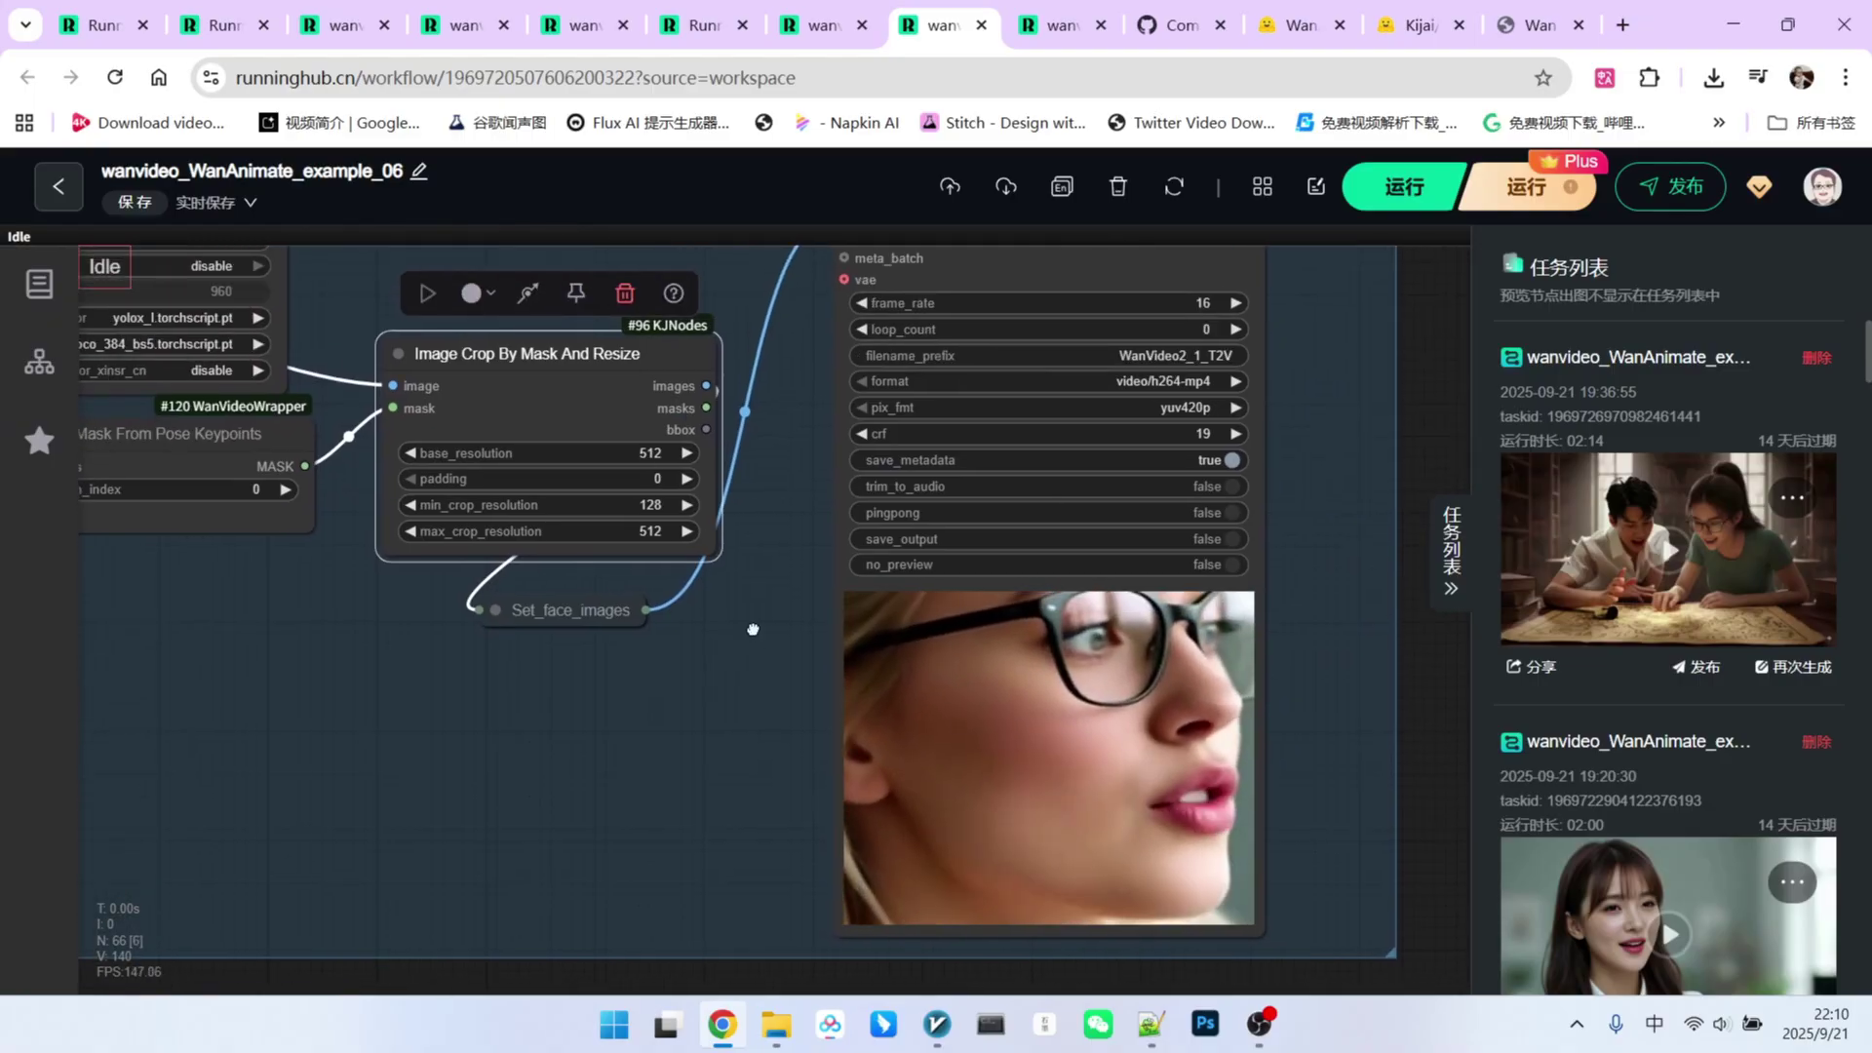
pyautogui.moveTo(1097, 717); pyautogui.dragTo(909, 601)
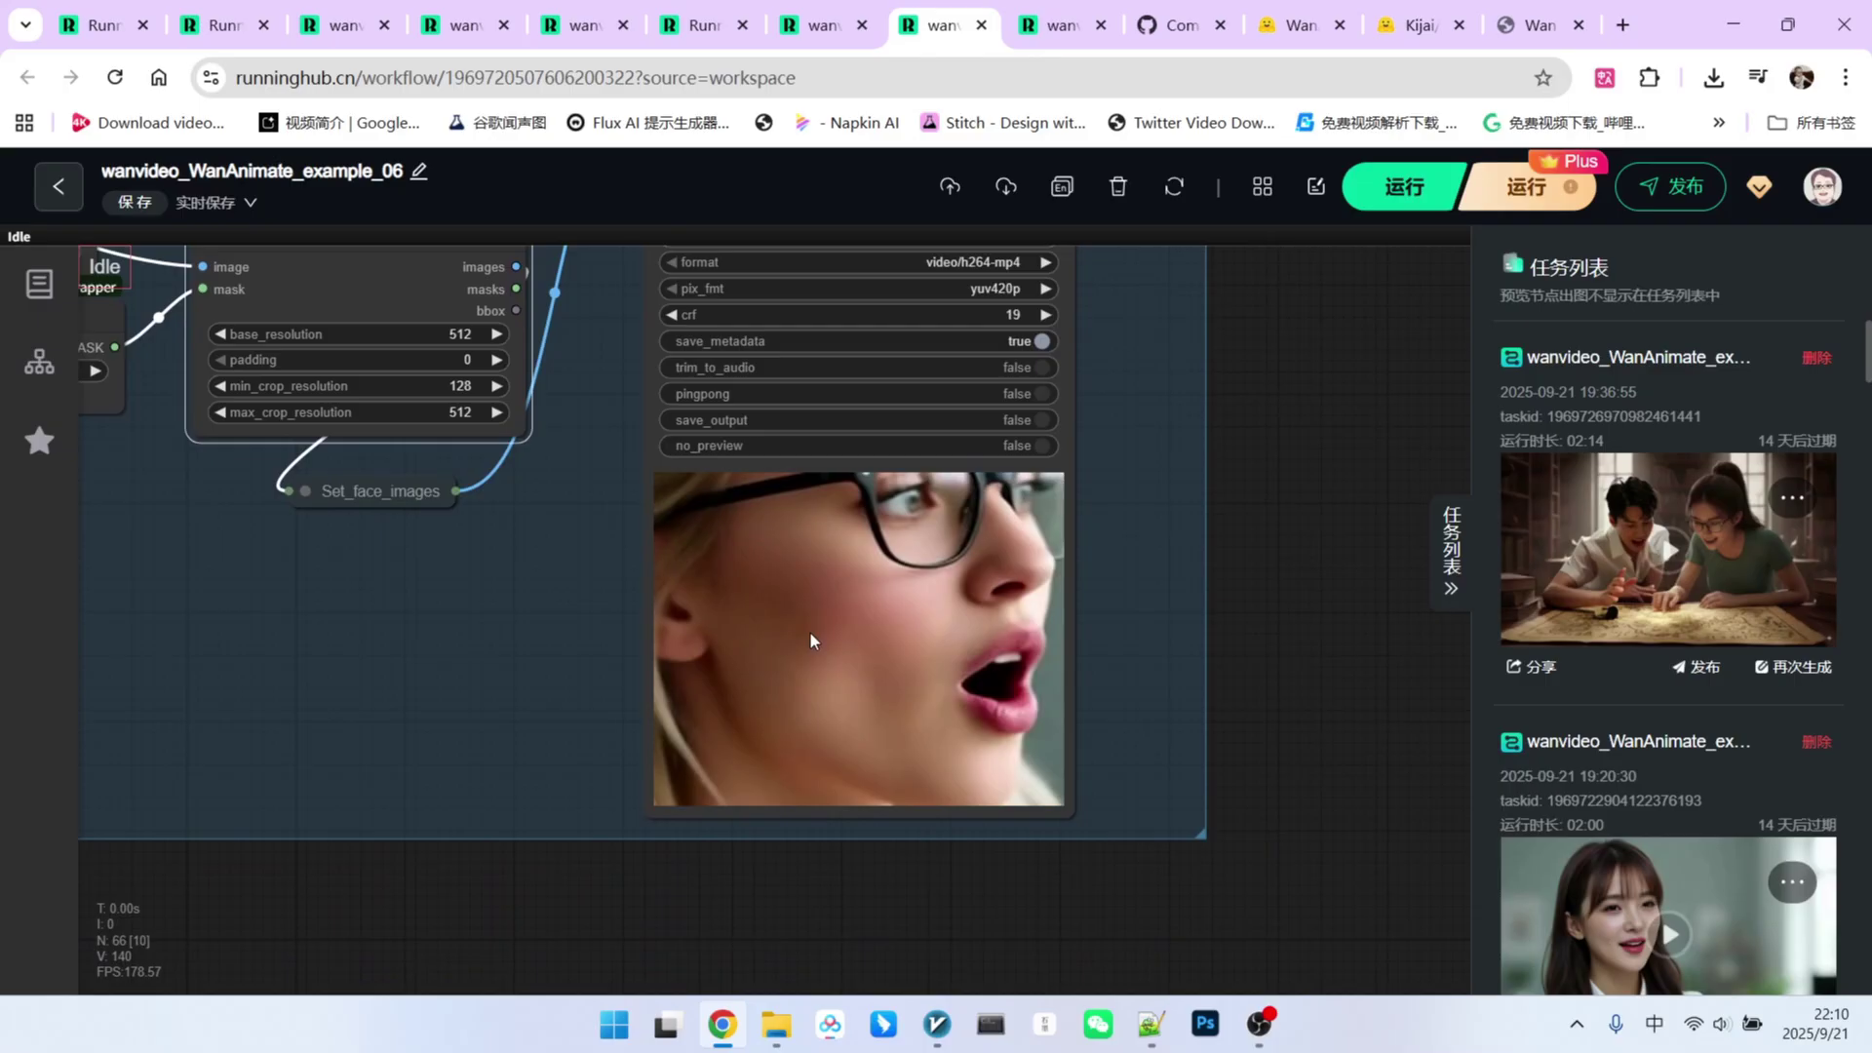
pyautogui.scroll(-4, 829, 599)
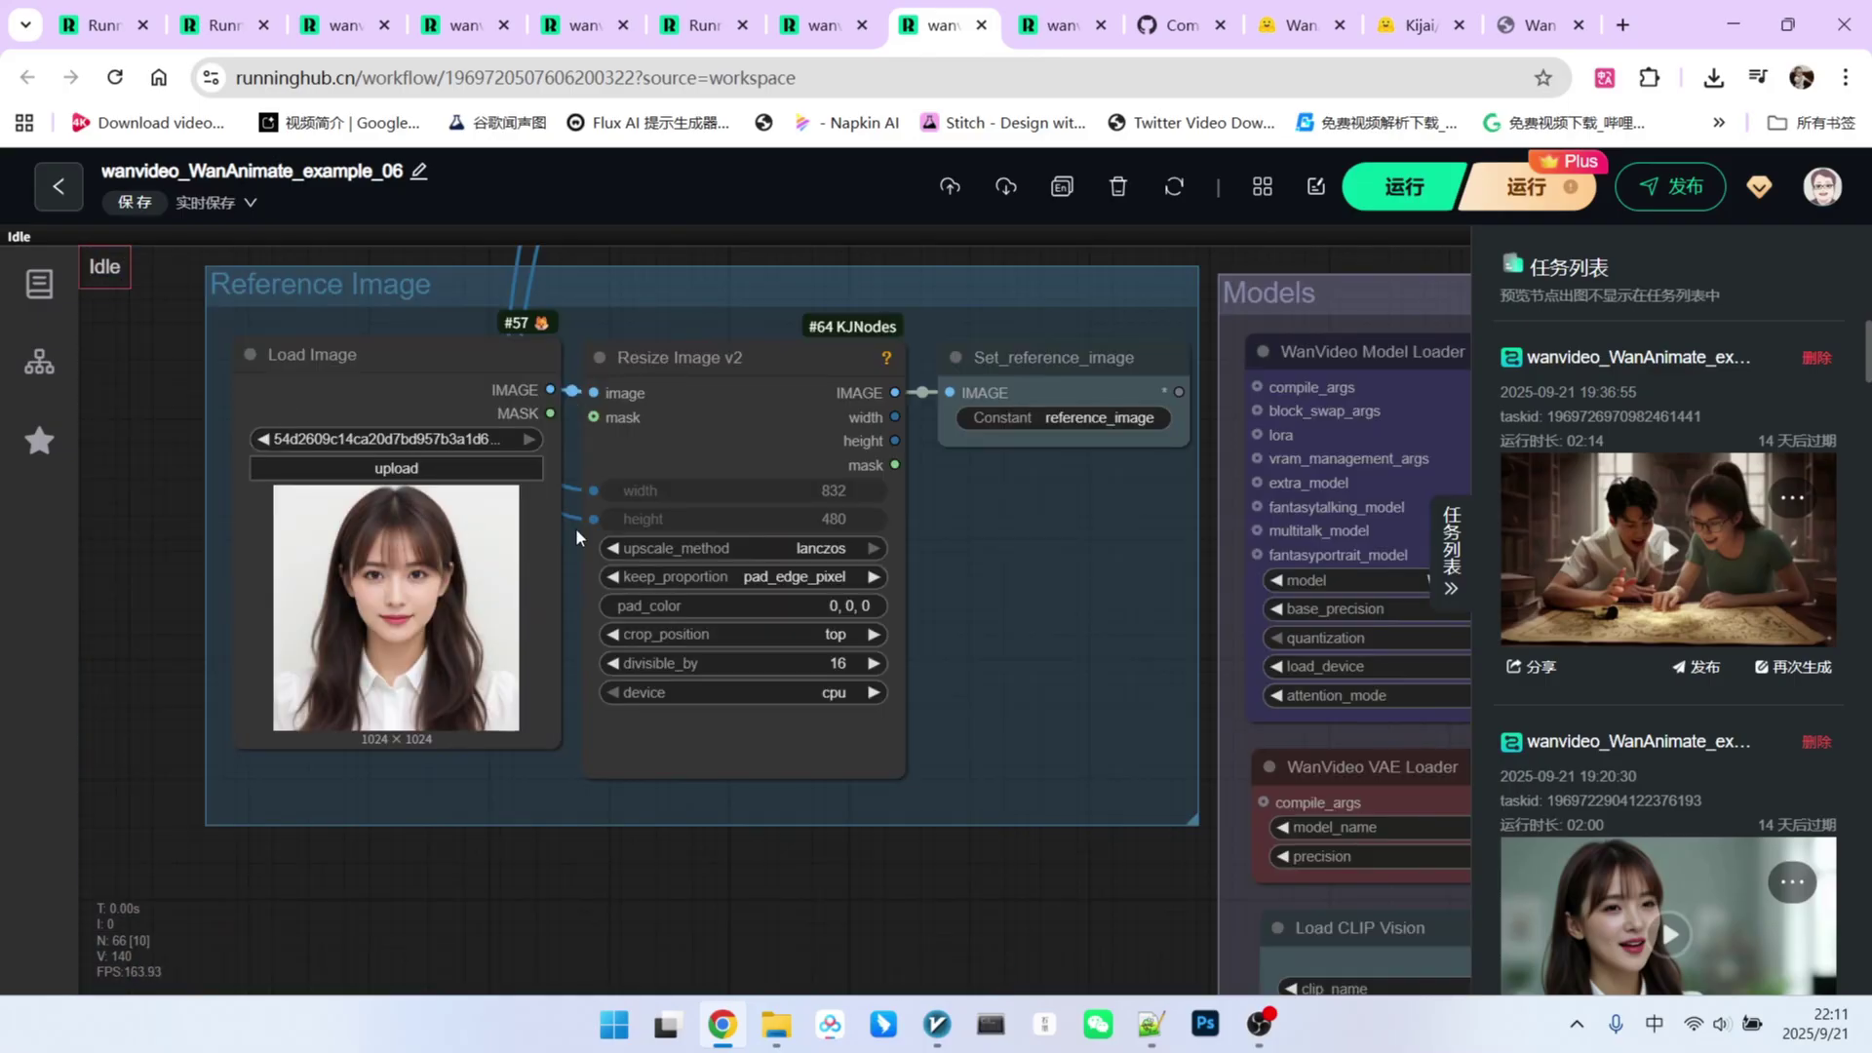
pyautogui.moveTo(702, 355); pyautogui.dragTo(706, 337)
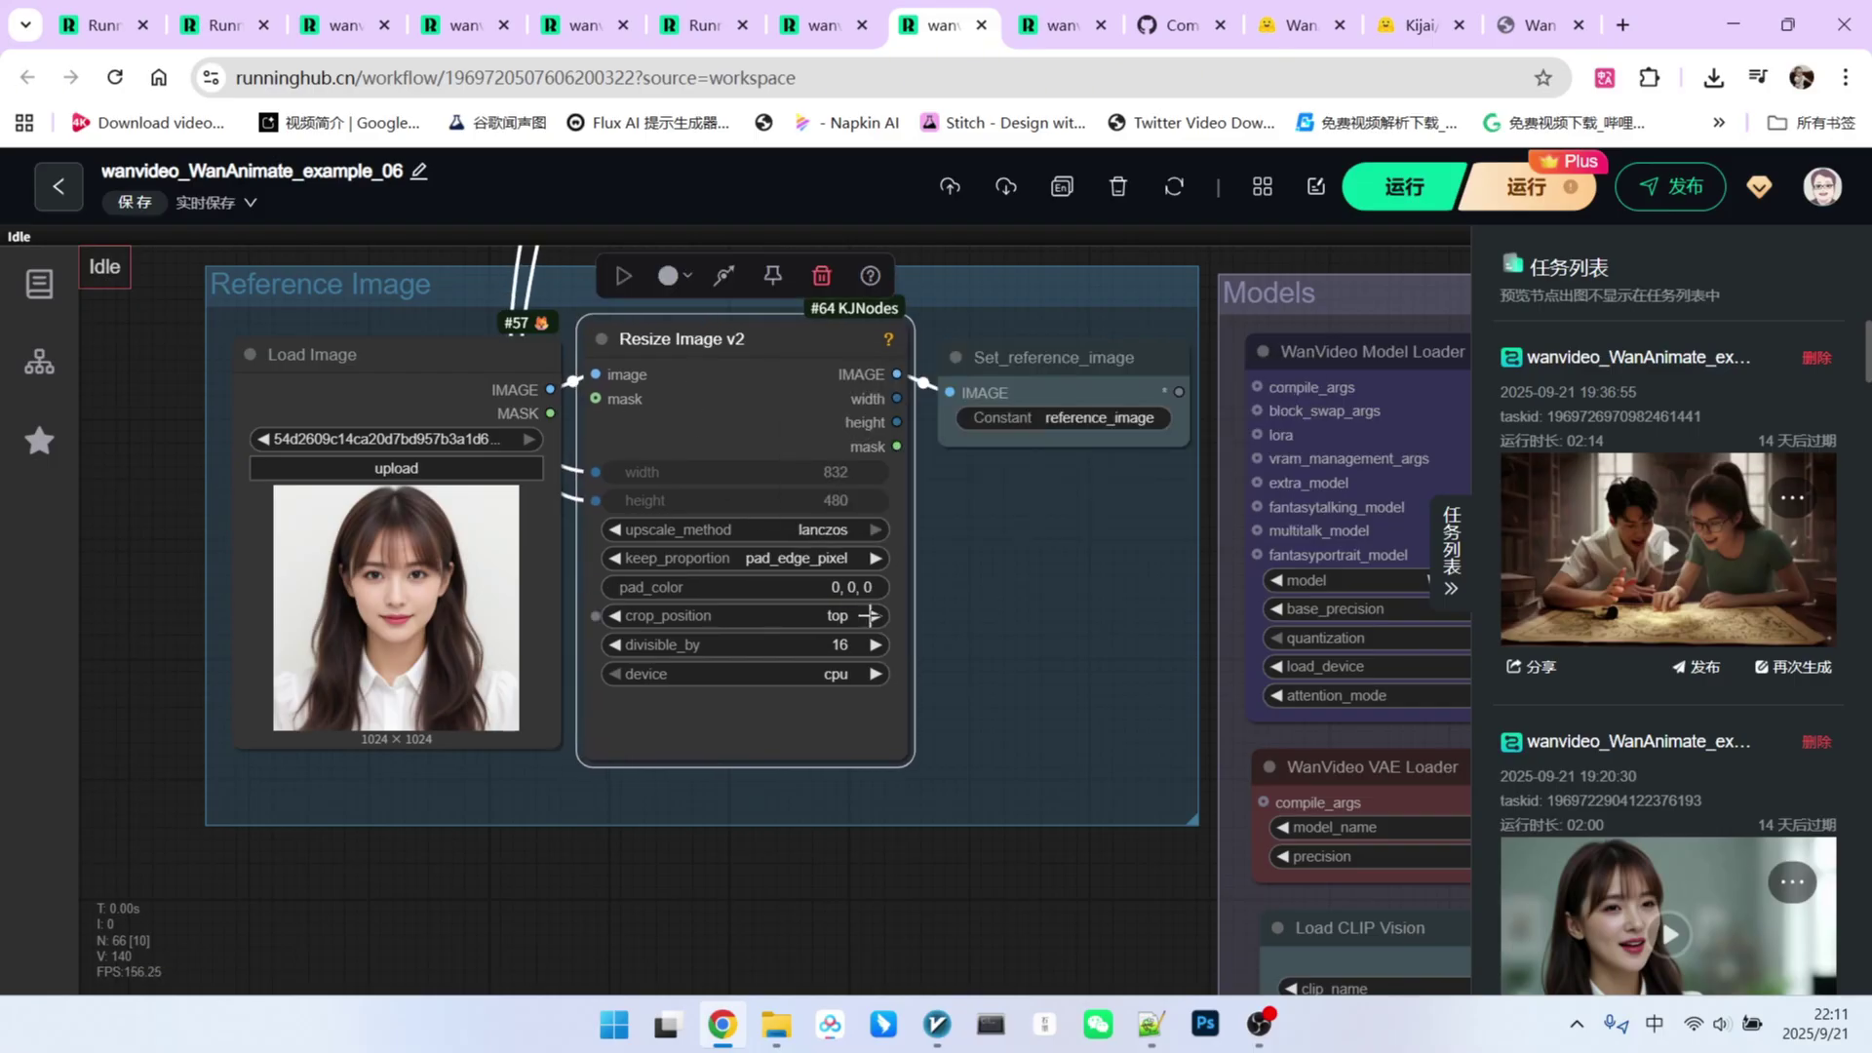
pyautogui.scroll(-5, 870, 614)
pyautogui.scroll(-2, 785, 625)
pyautogui.moveTo(798, 731); pyautogui.dragTo(712, 664)
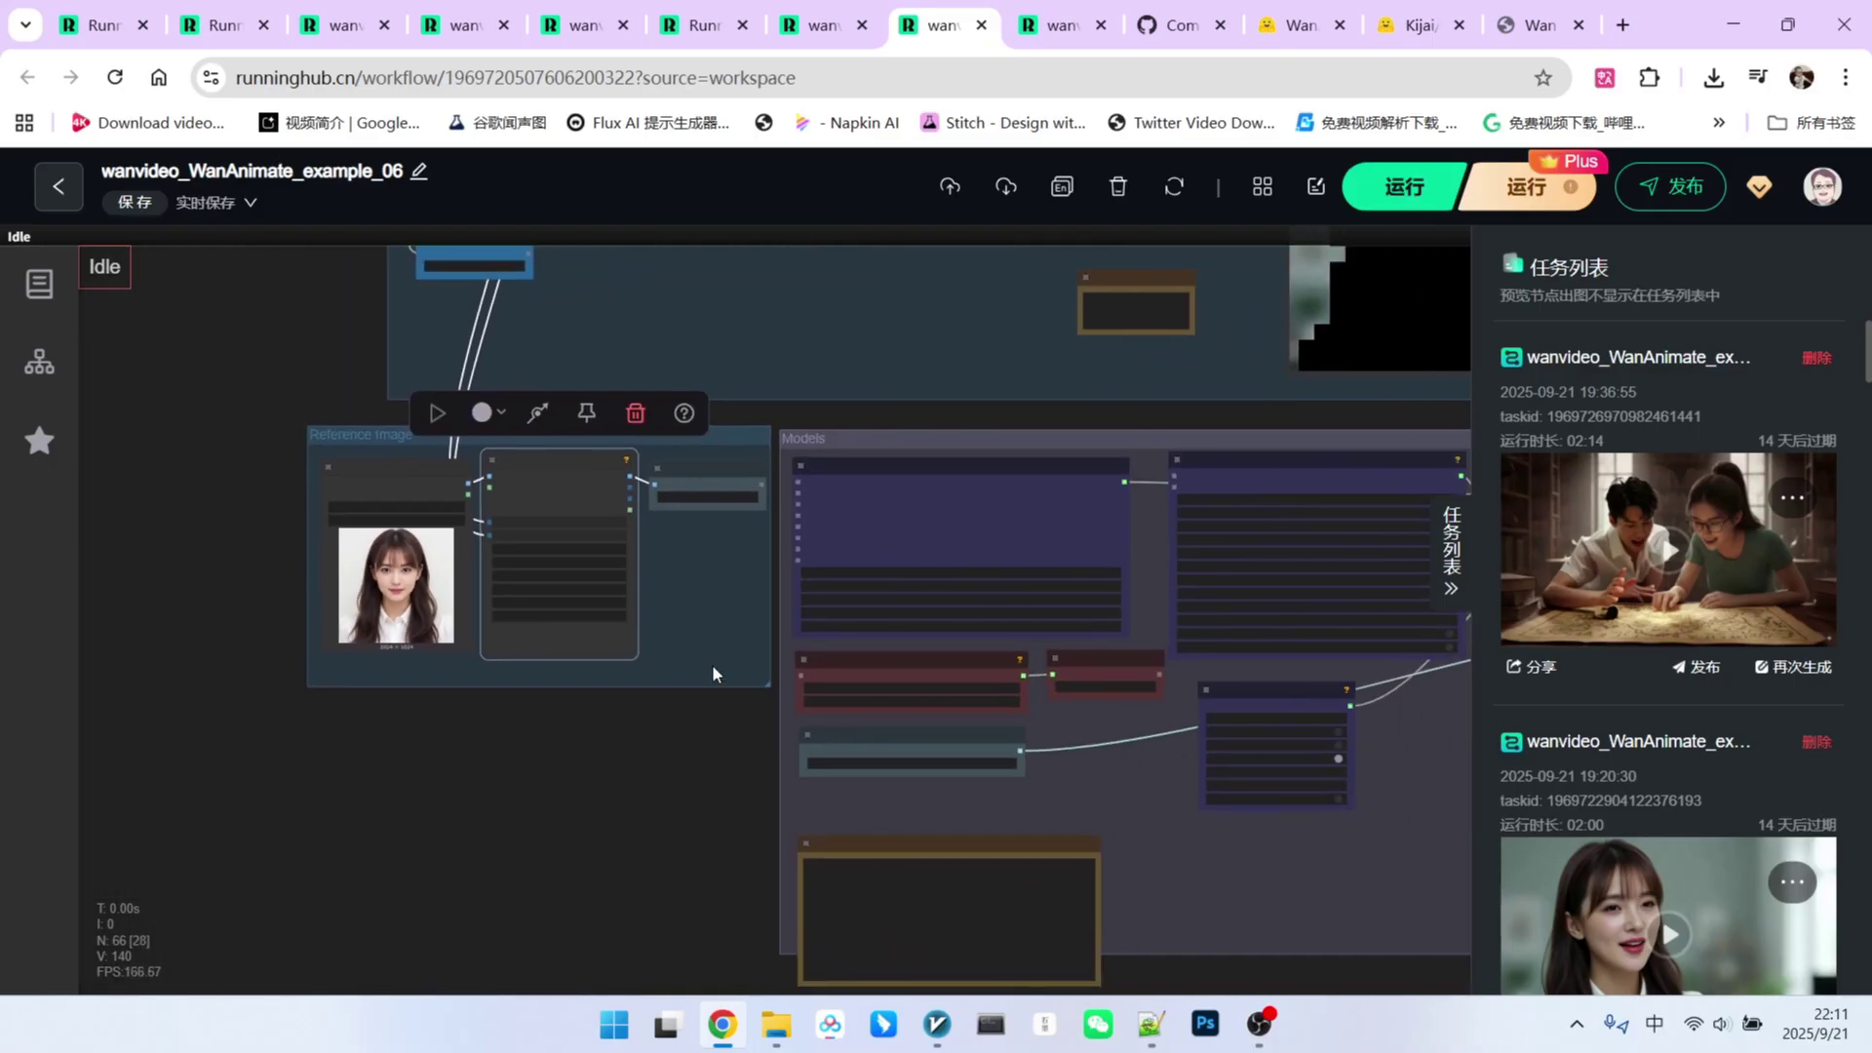
pyautogui.scroll(3, 686, 624)
pyautogui.scroll(4, 658, 586)
pyautogui.scroll(3, 644, 539)
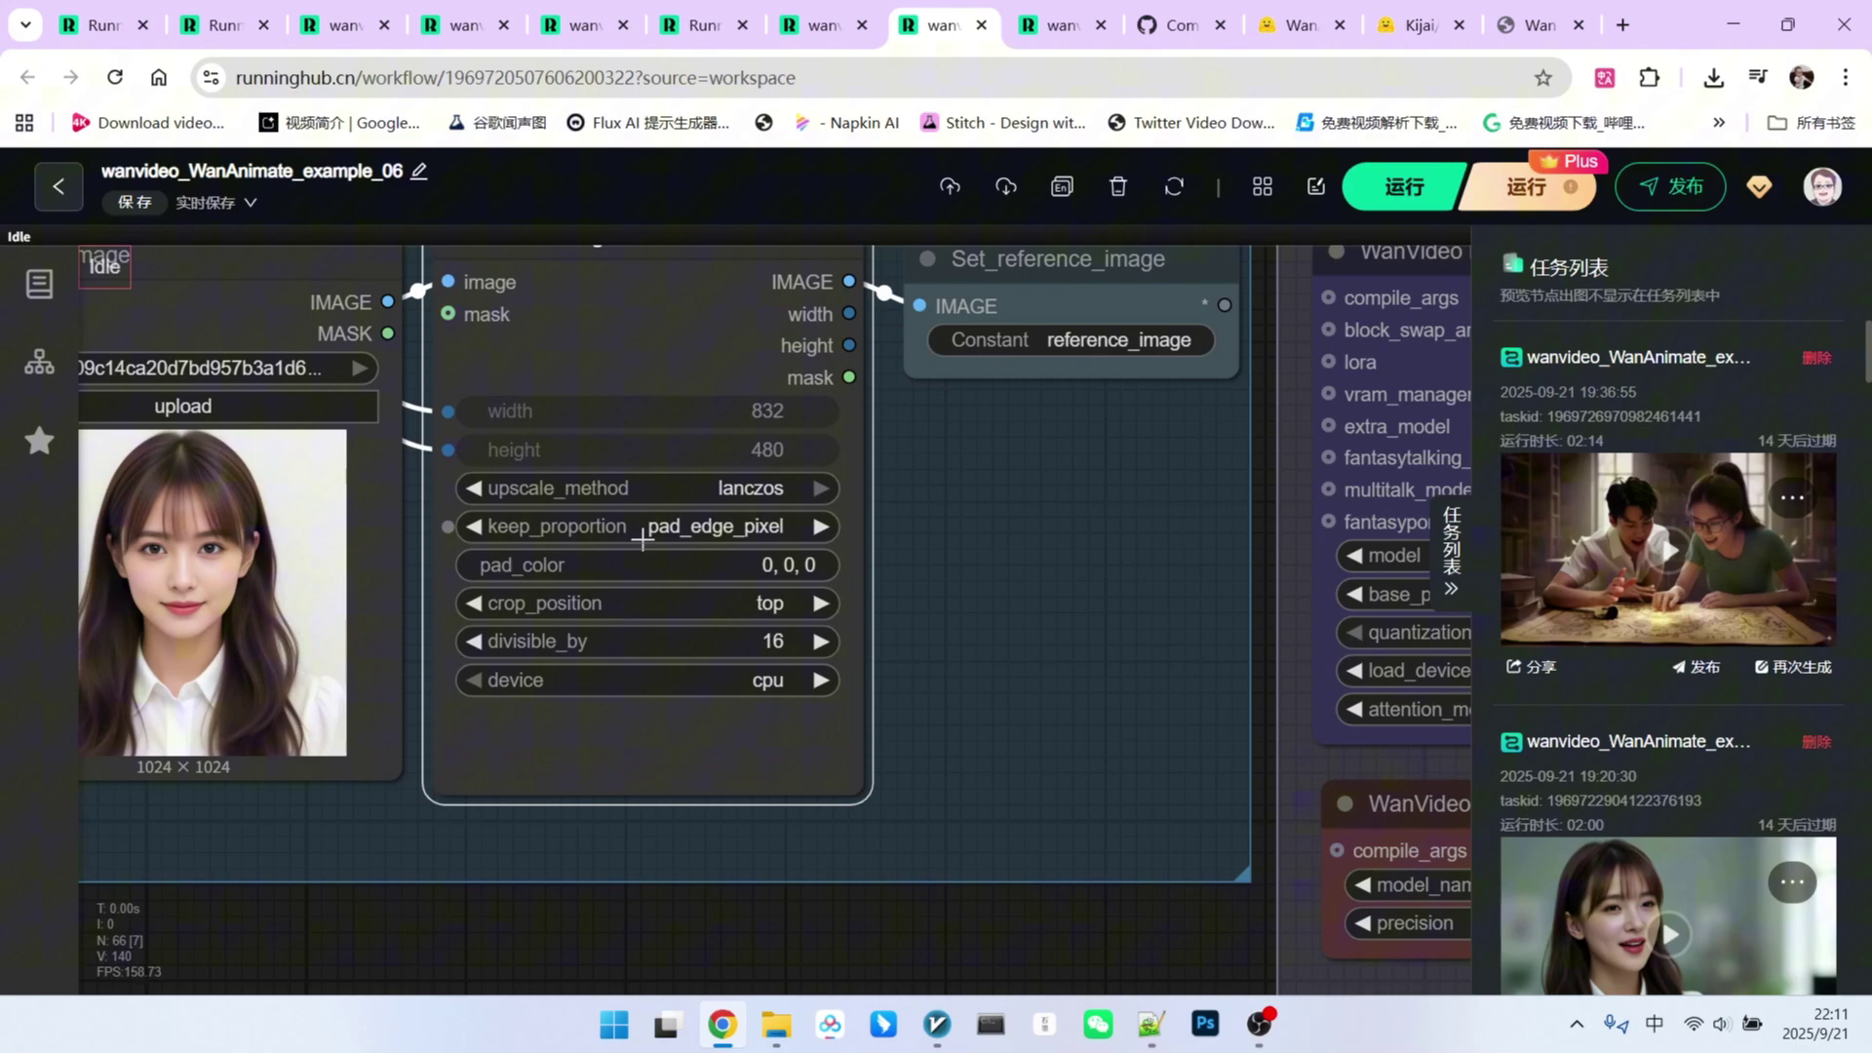
pyautogui.scroll(-3, 849, 585)
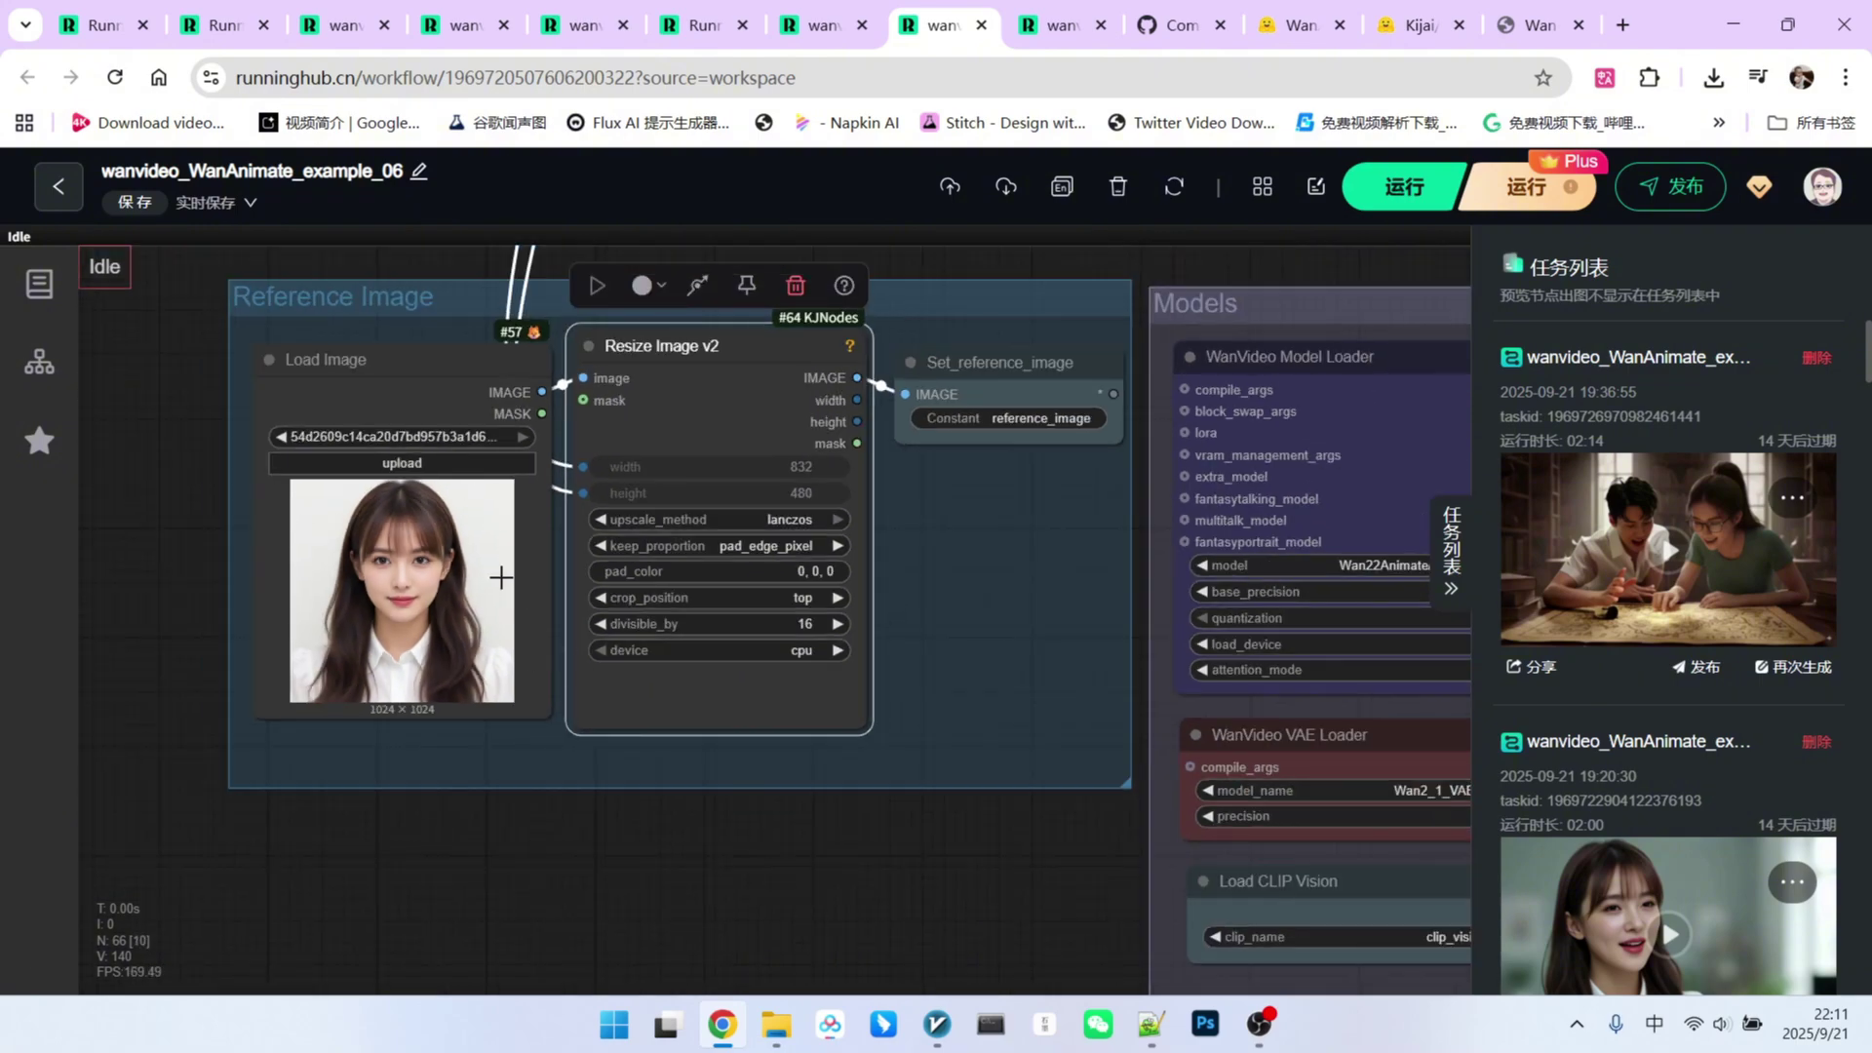
pyautogui.scroll(2, 331, 569)
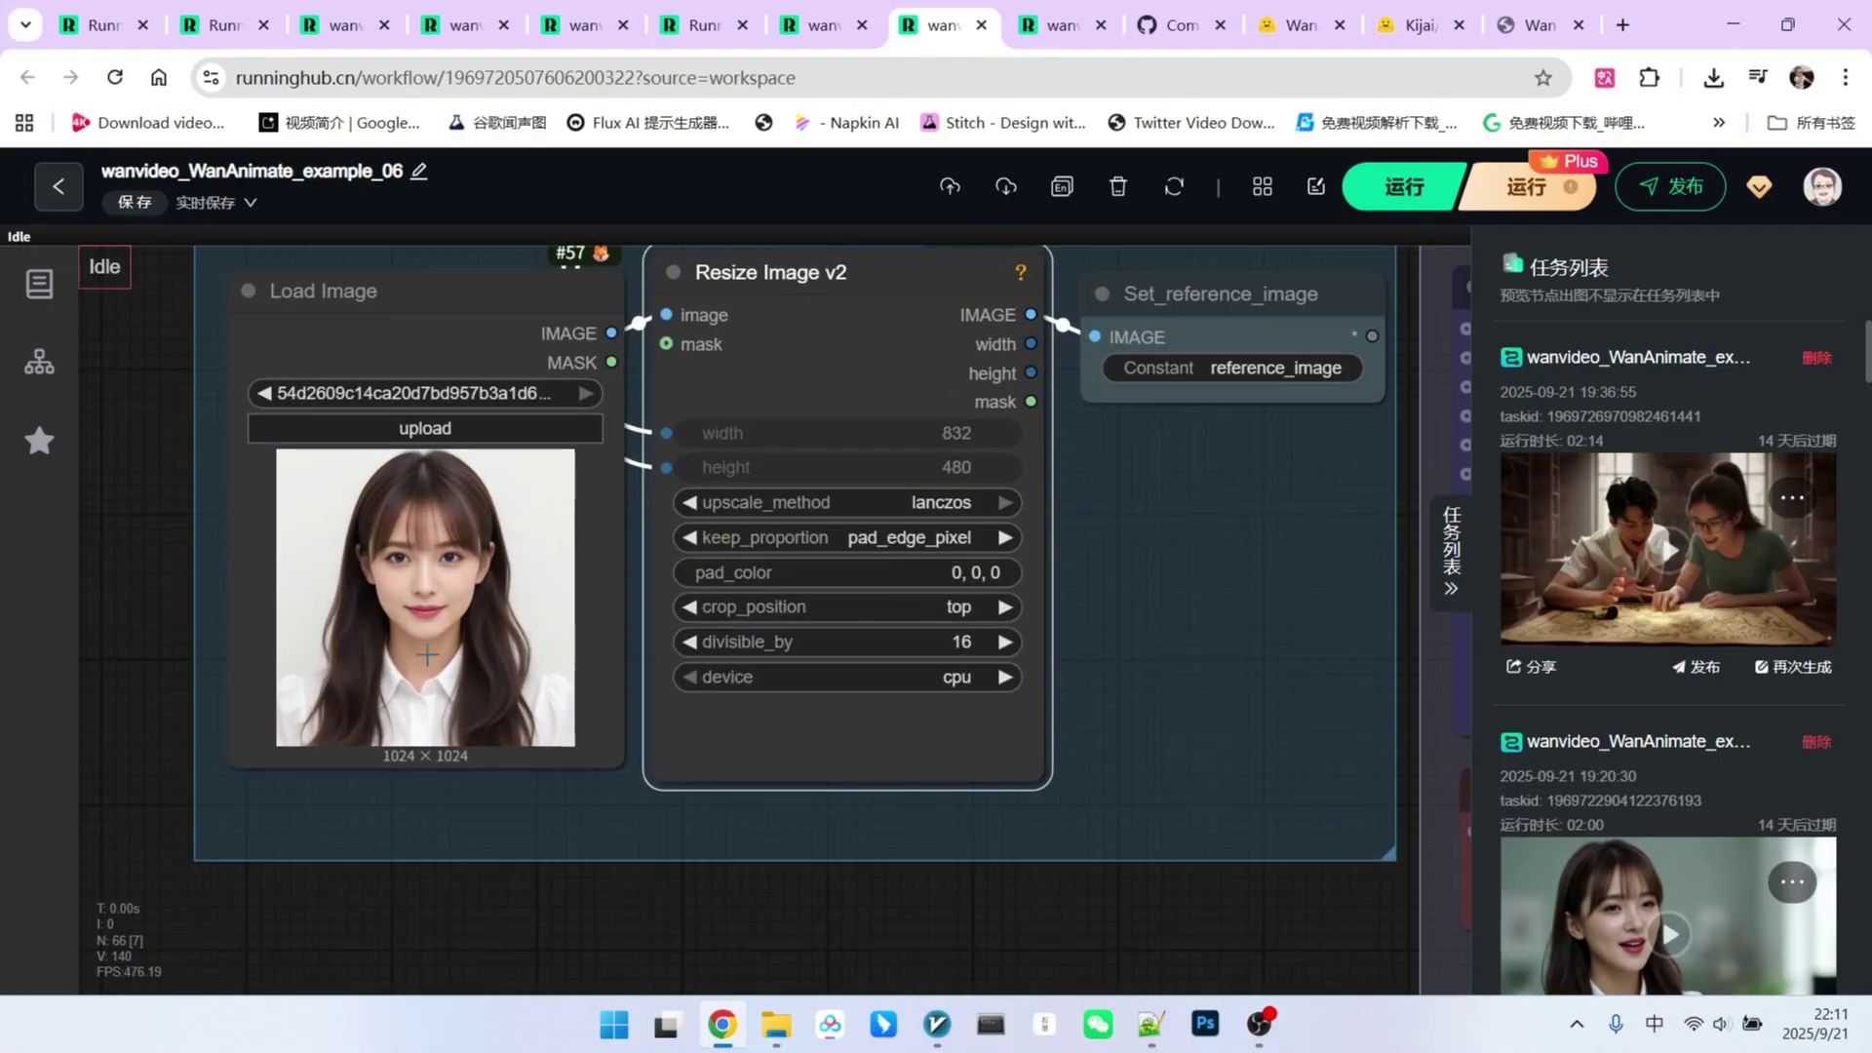
pyautogui.scroll(-2, 427, 657)
pyautogui.scroll(-2, 425, 541)
pyautogui.moveTo(352, 439); pyautogui.dragTo(395, 781)
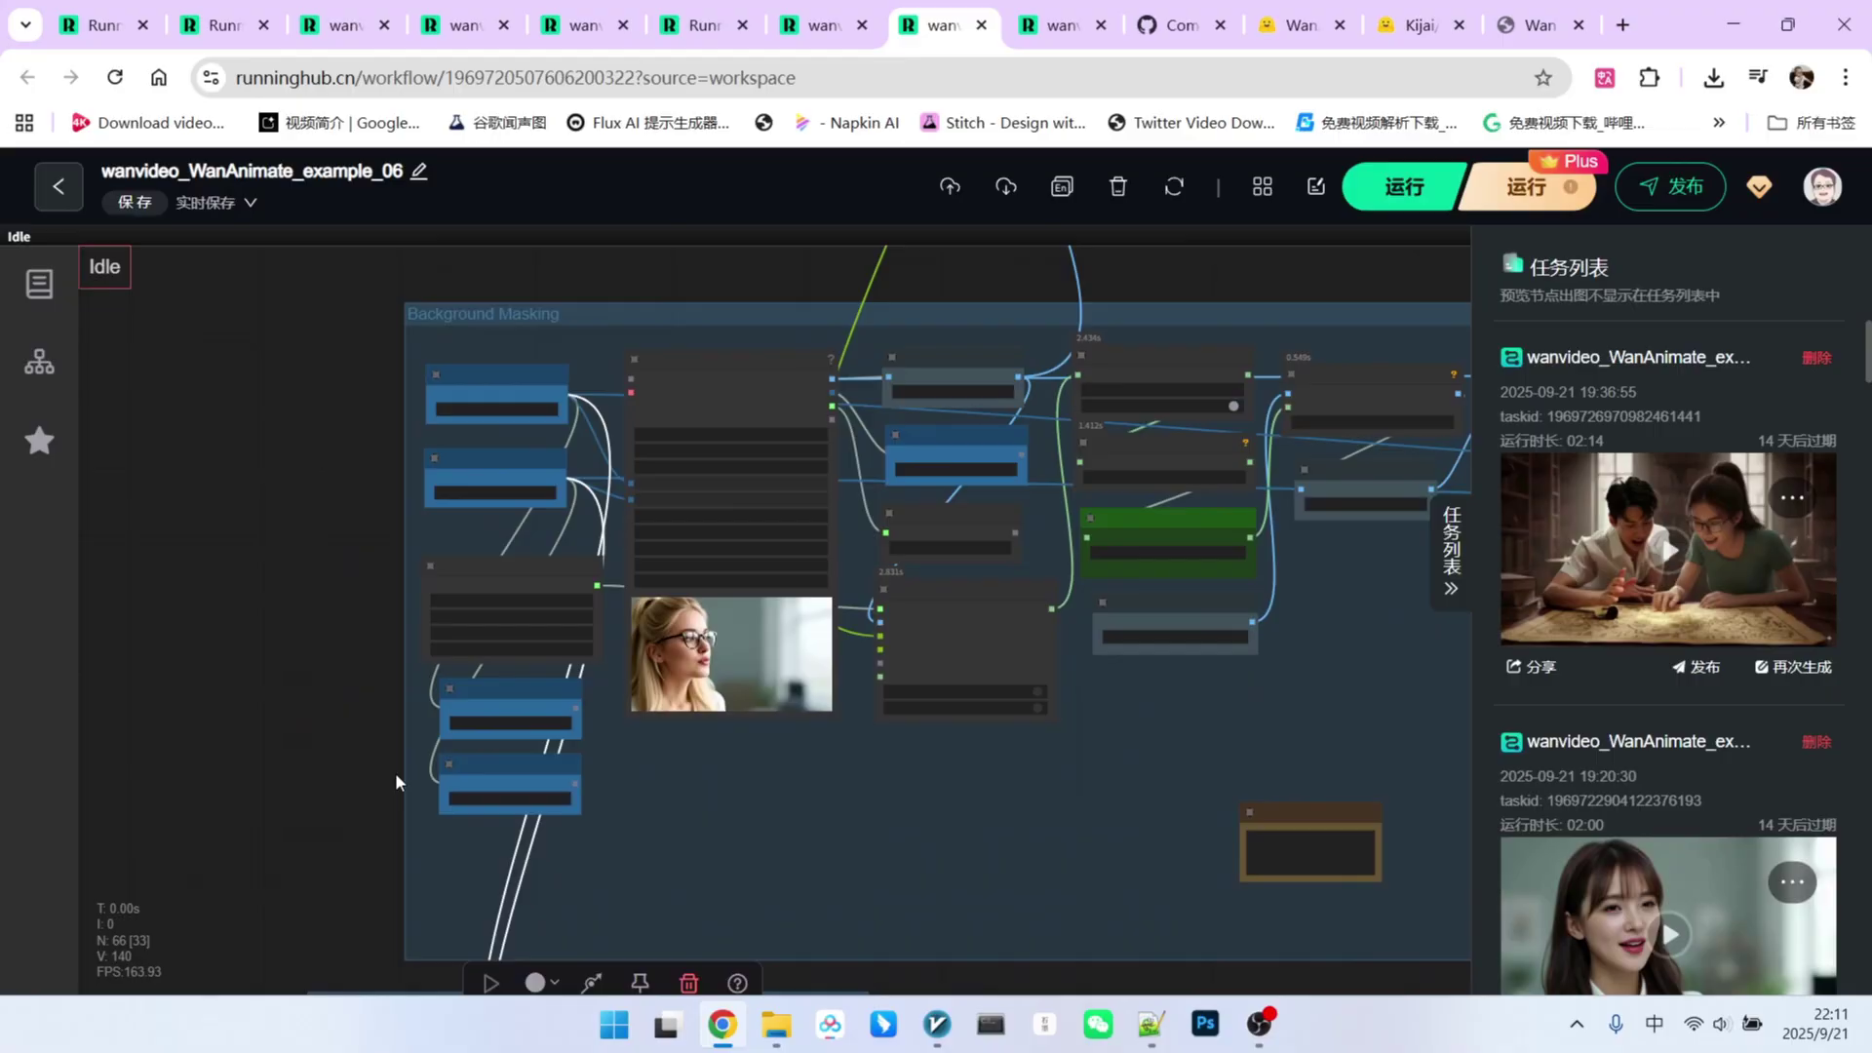
pyautogui.scroll(3, 395, 782)
pyautogui.scroll(2, 396, 672)
pyautogui.scroll(3, 395, 673)
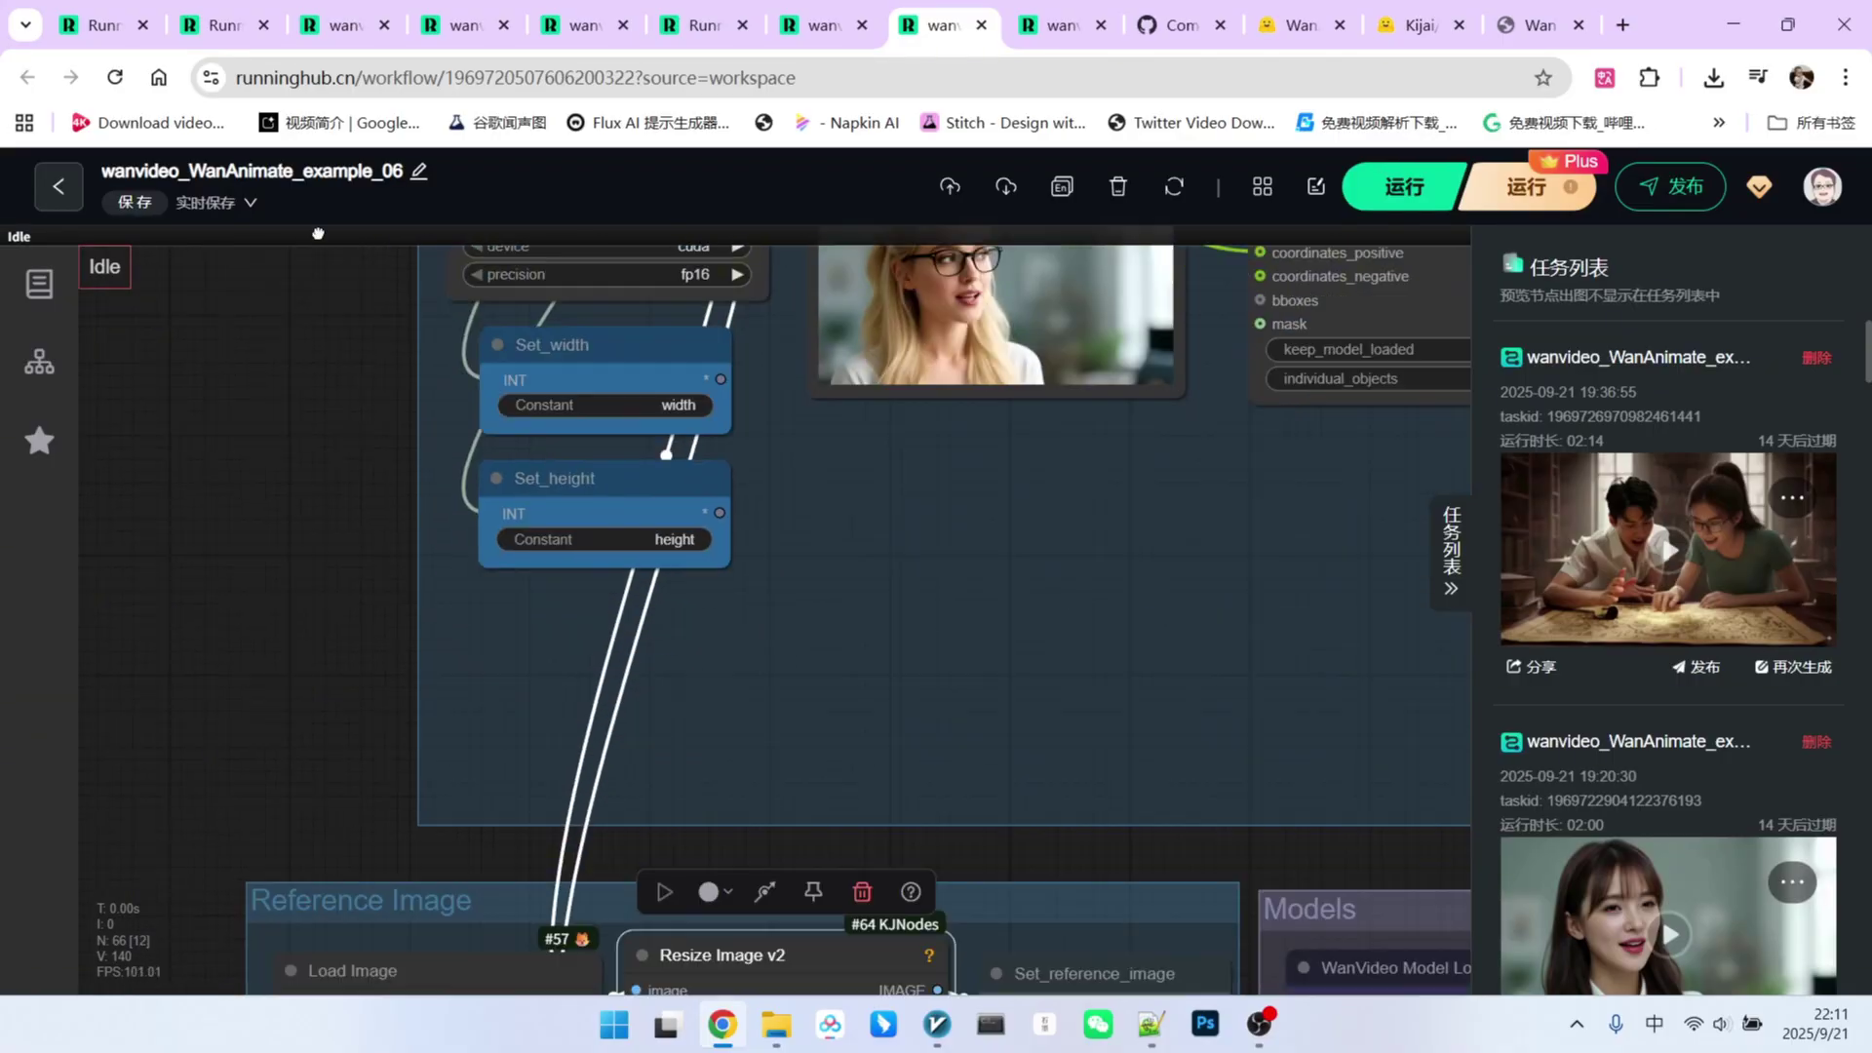
pyautogui.moveTo(319, 820); pyautogui.dragTo(292, 439)
pyautogui.scroll(4, 535, 732)
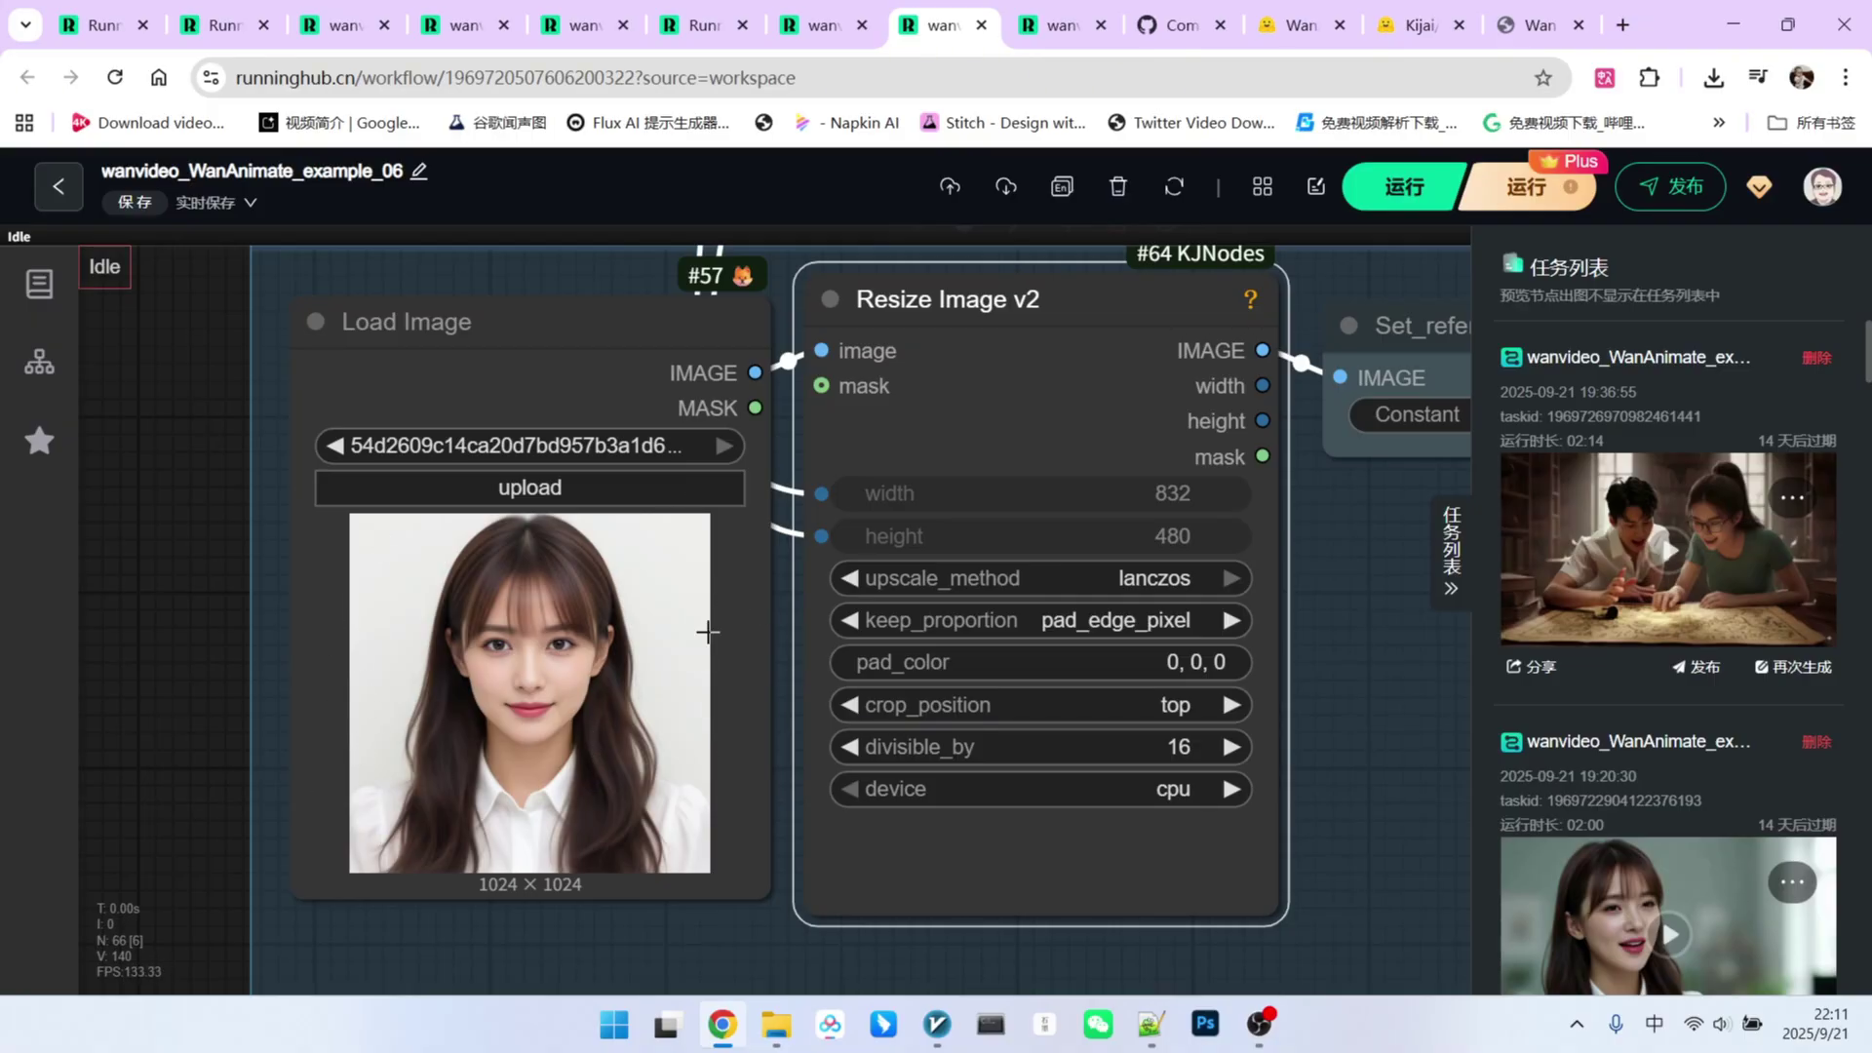
pyautogui.scroll(-3, 711, 683)
pyautogui.scroll(-3, 878, 681)
pyautogui.scroll(-3, 1023, 724)
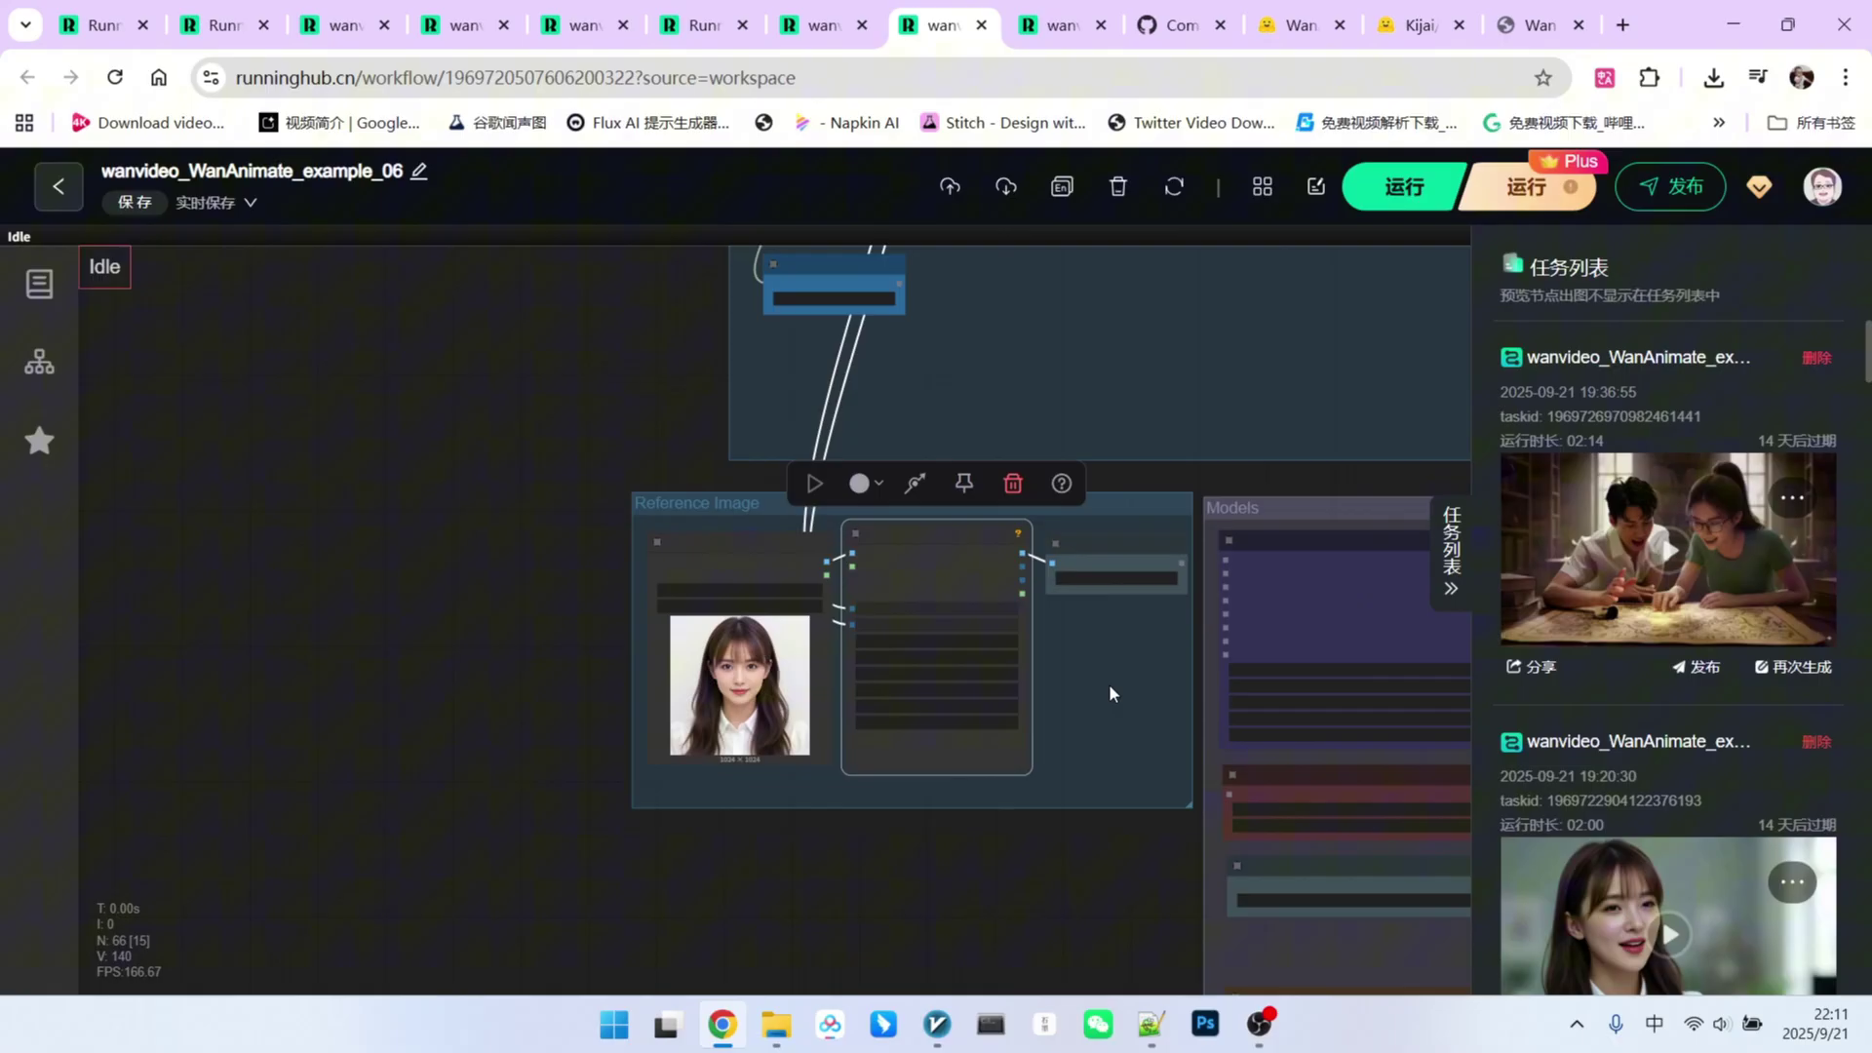
pyautogui.moveTo(1110, 684); pyautogui.dragTo(1031, 674)
pyautogui.scroll(-3, 1032, 673)
pyautogui.moveTo(585, 527); pyautogui.dragTo(563, 510)
pyautogui.moveTo(1025, 556)
pyautogui.mouseDown()
pyautogui.moveTo(586, 542)
pyautogui.moveTo(693, 553)
pyautogui.mouseUp()
pyautogui.scroll(5, 779, 541)
pyautogui.scroll(3, 282, 551)
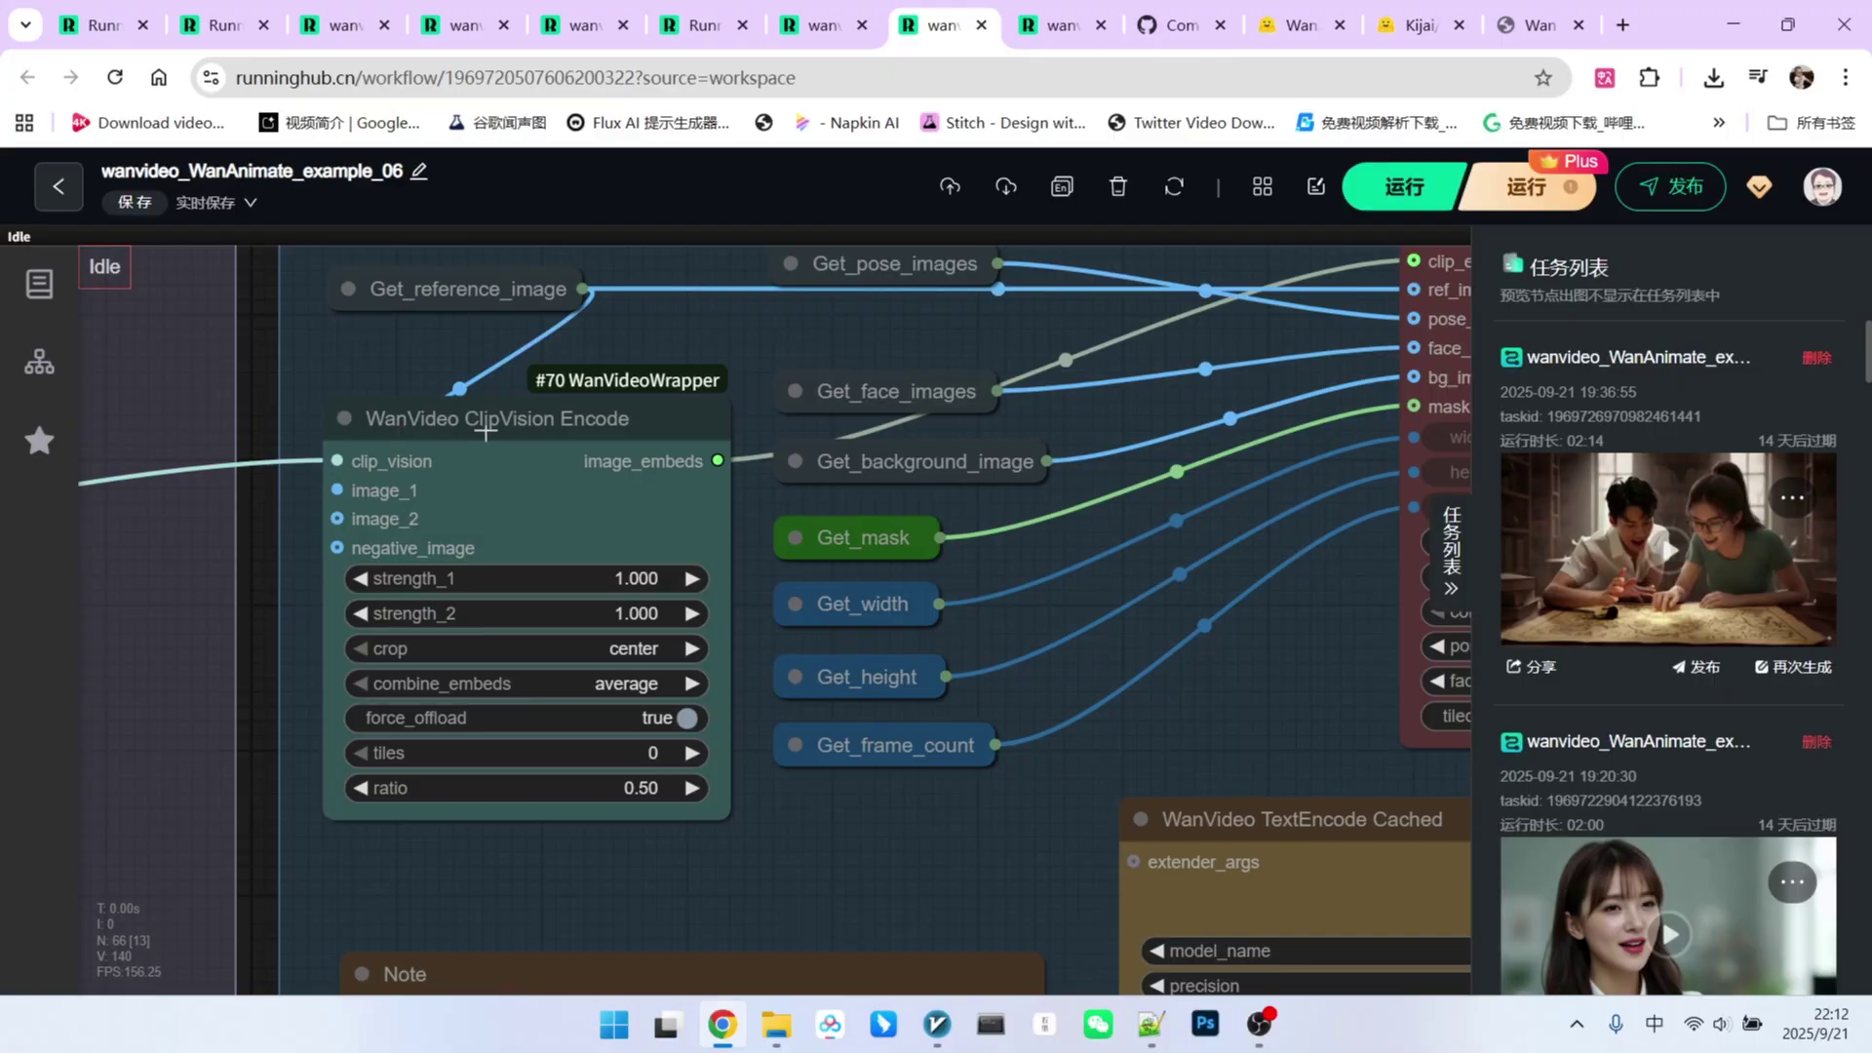
pyautogui.scroll(-2, 615, 429)
pyautogui.scroll(-3, 586, 439)
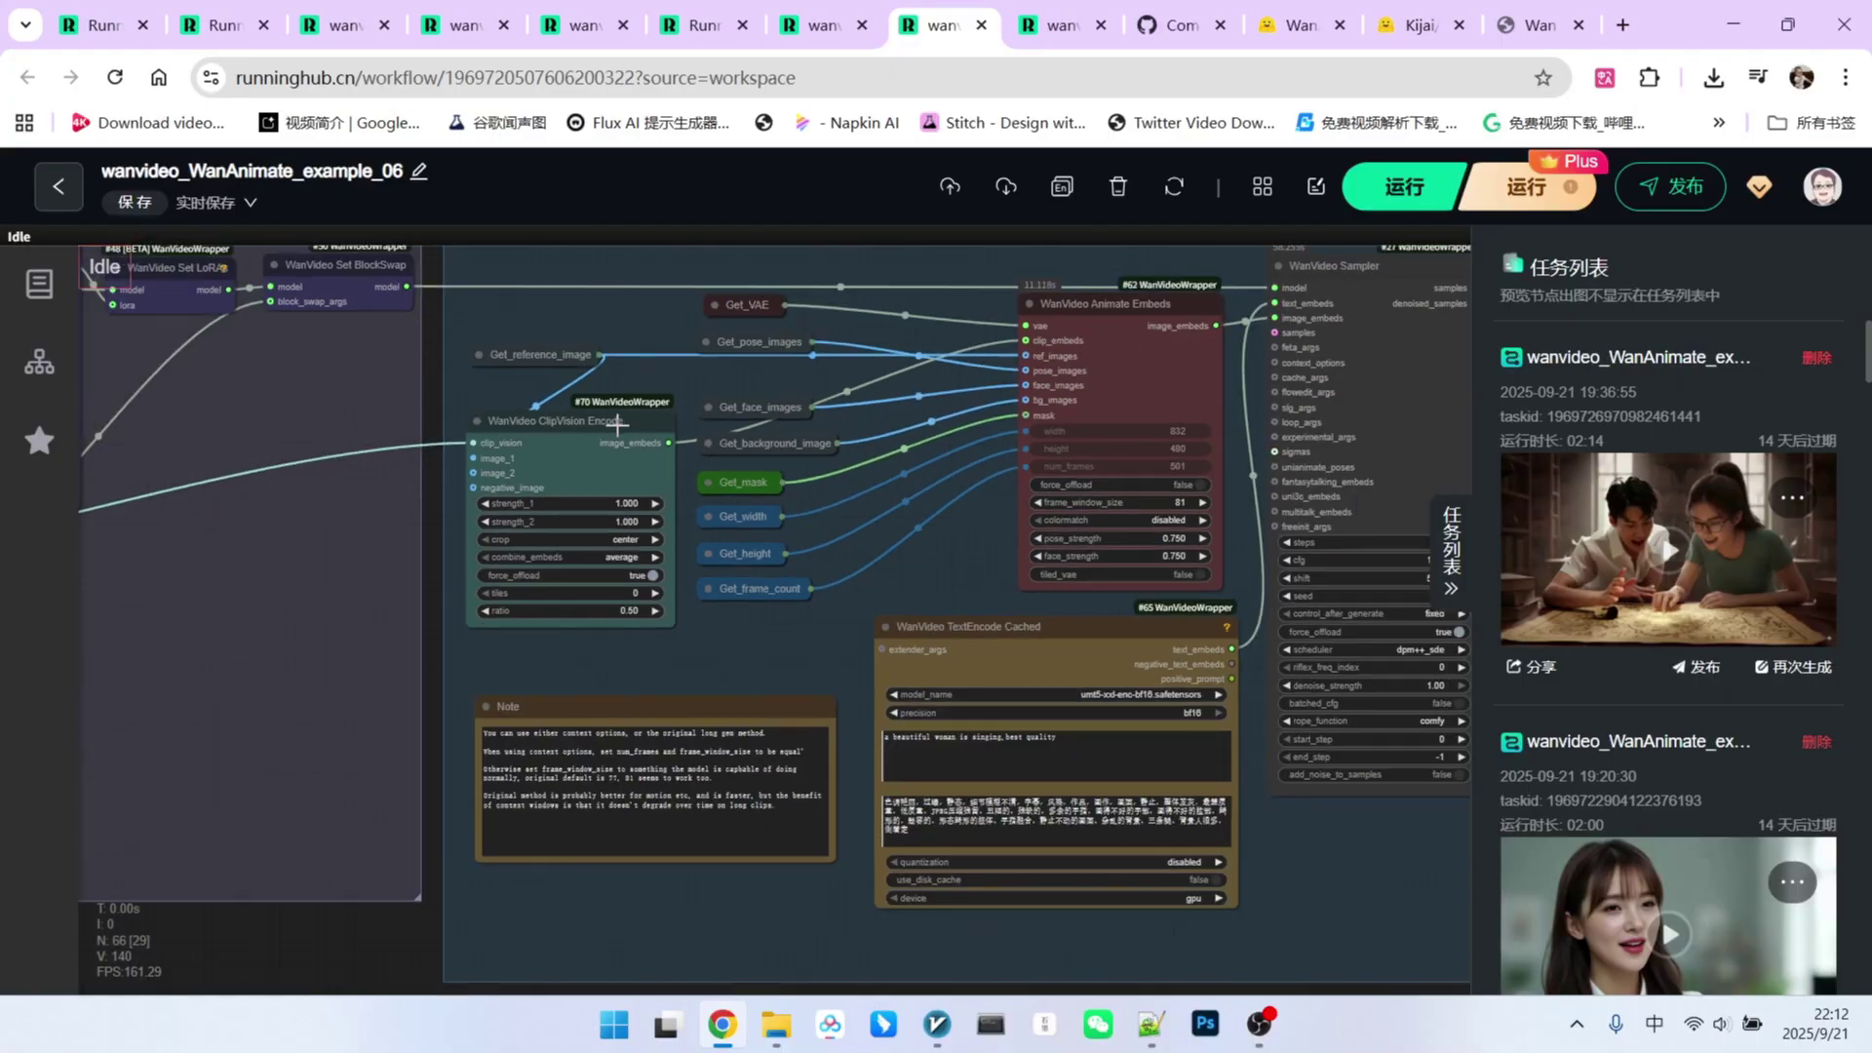
pyautogui.scroll(-3, 461, 537)
pyautogui.moveTo(460, 537)
pyautogui.mouseDown()
pyautogui.moveTo(567, 445)
pyautogui.moveTo(637, 281)
pyautogui.moveTo(585, 365)
pyautogui.mouseUp()
pyautogui.scroll(4, 566, 444)
pyautogui.scroll(2, 615, 388)
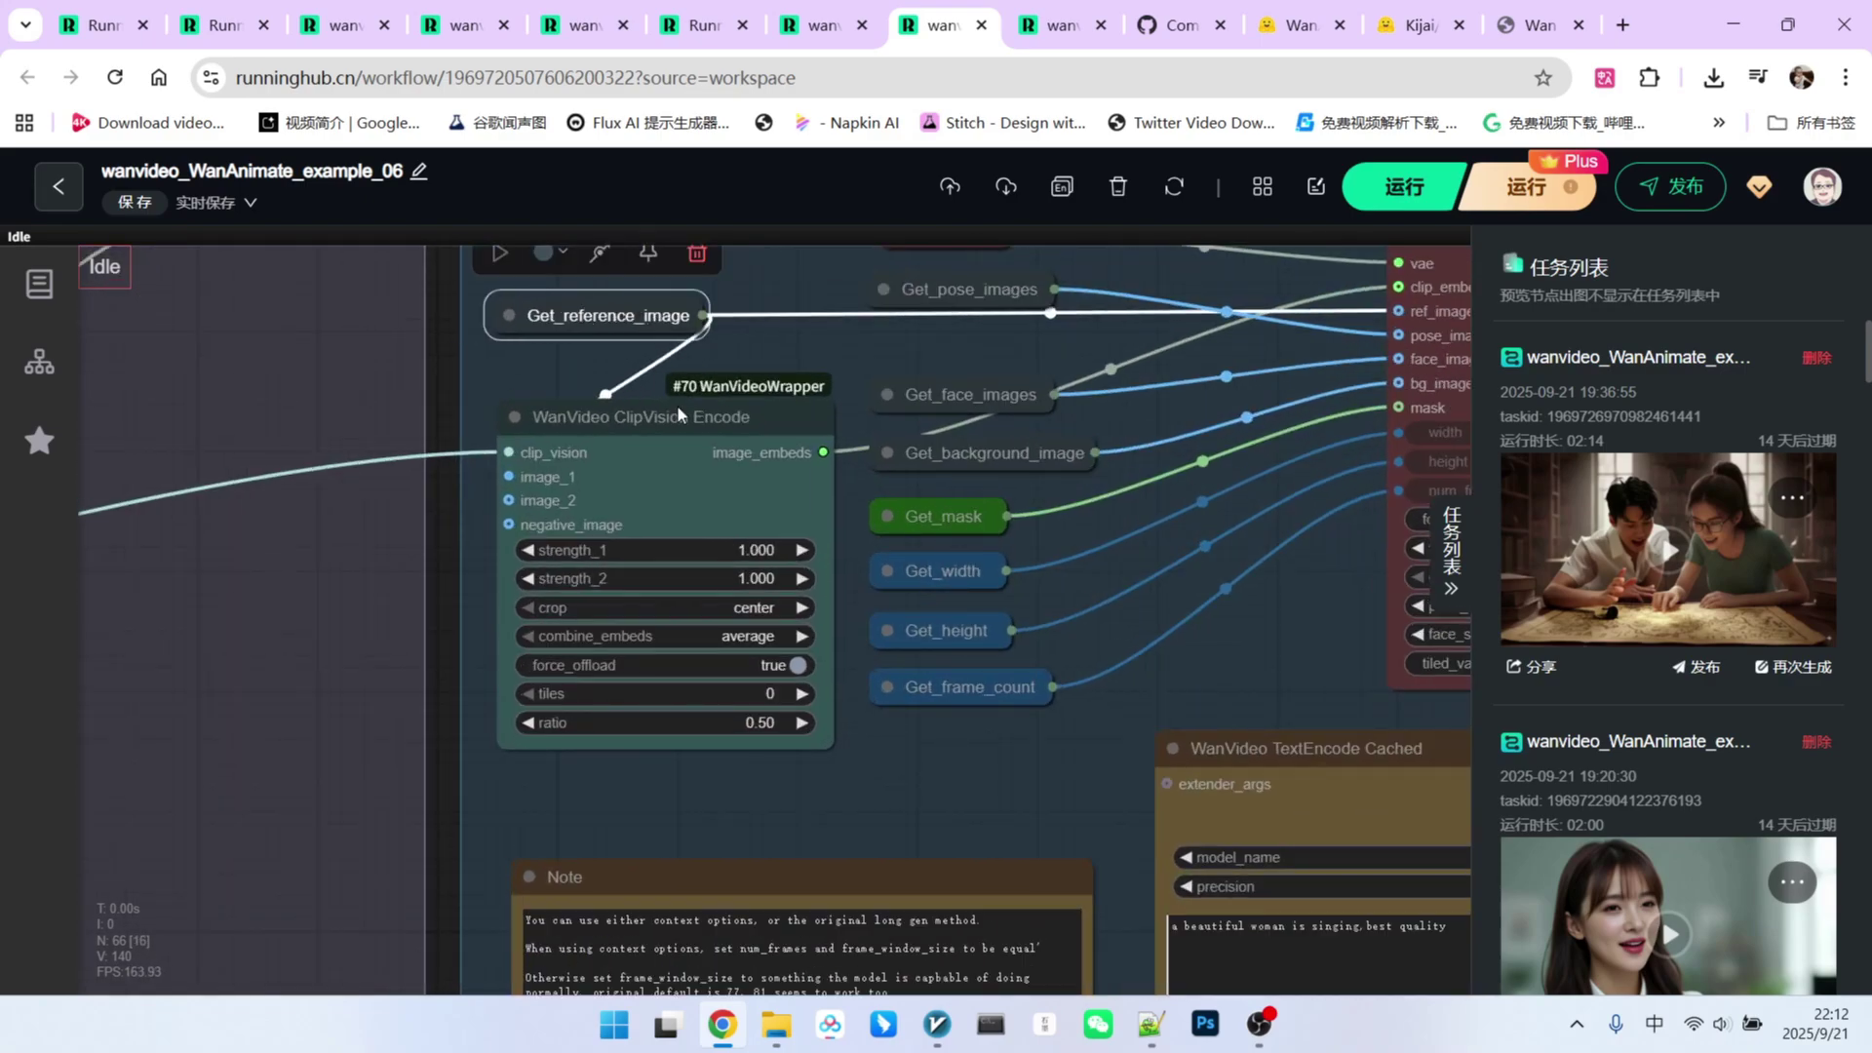
pyautogui.moveTo(678, 405); pyautogui.dragTo(515, 763)
pyautogui.scroll(2, 699, 516)
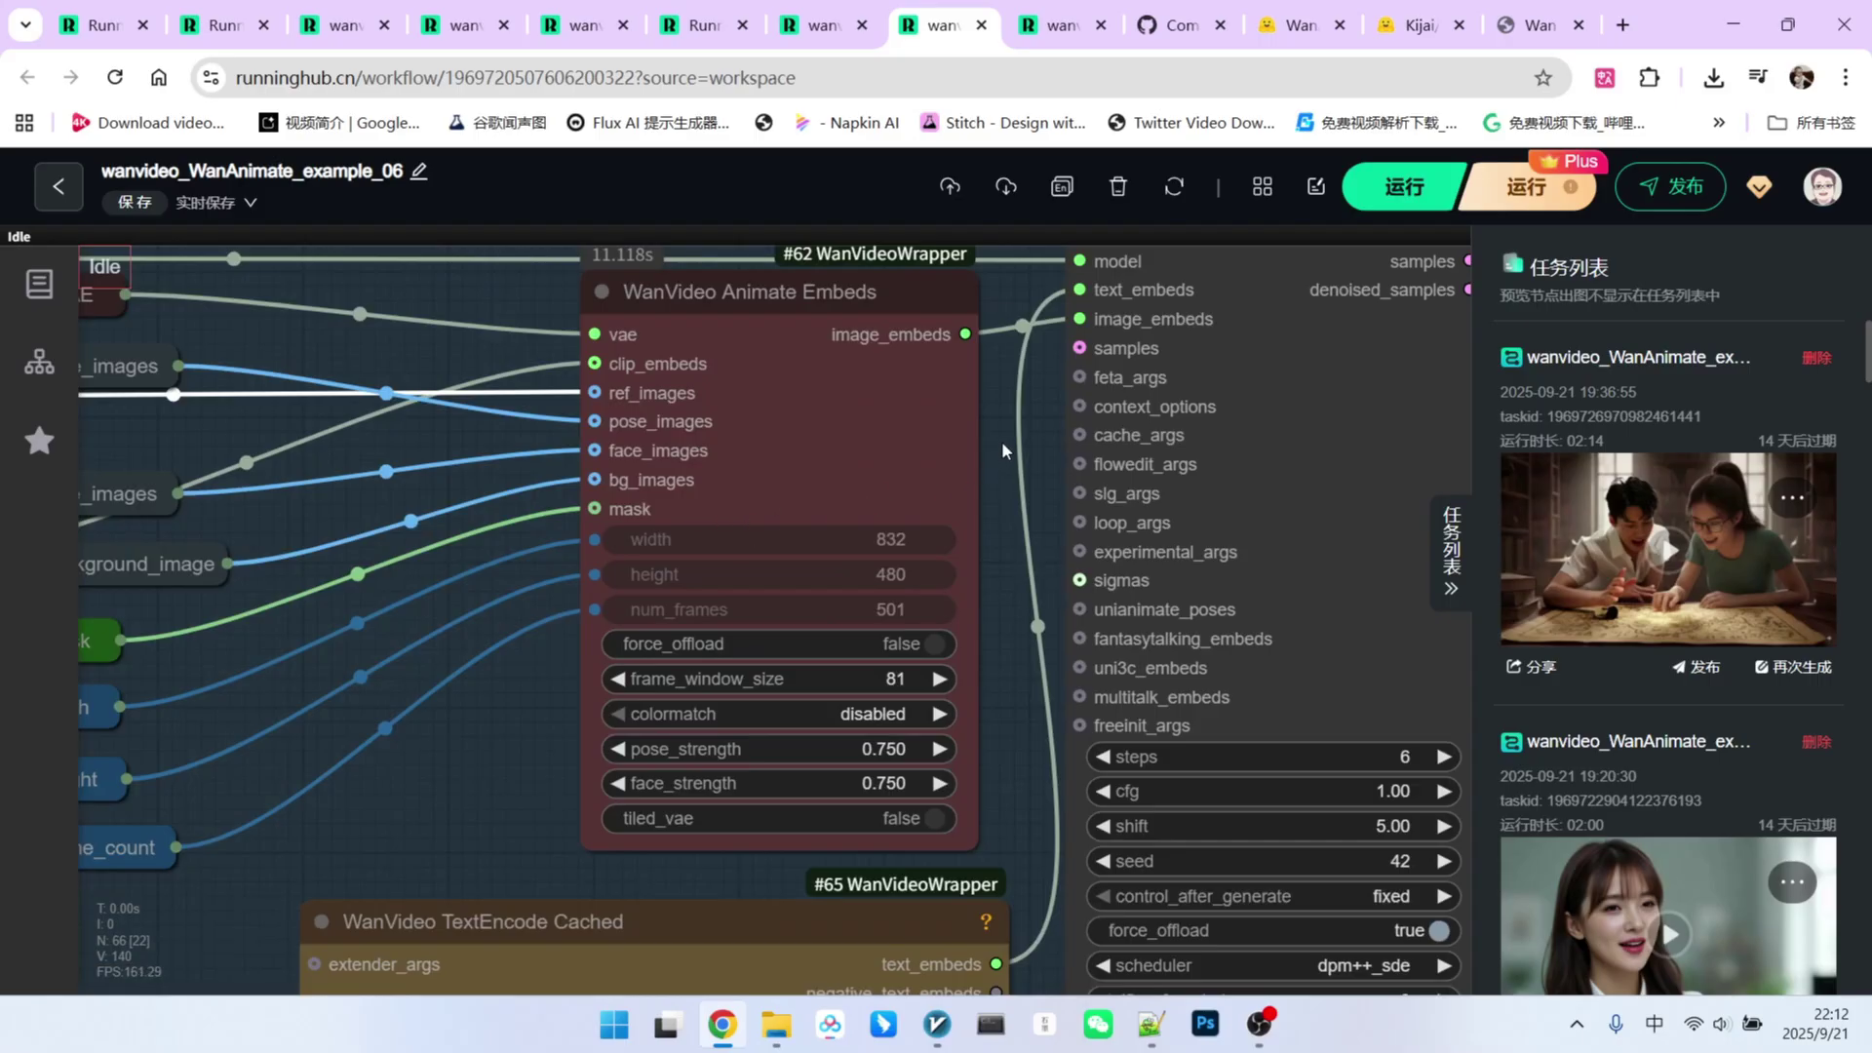
pyautogui.moveTo(1003, 450); pyautogui.dragTo(905, 428)
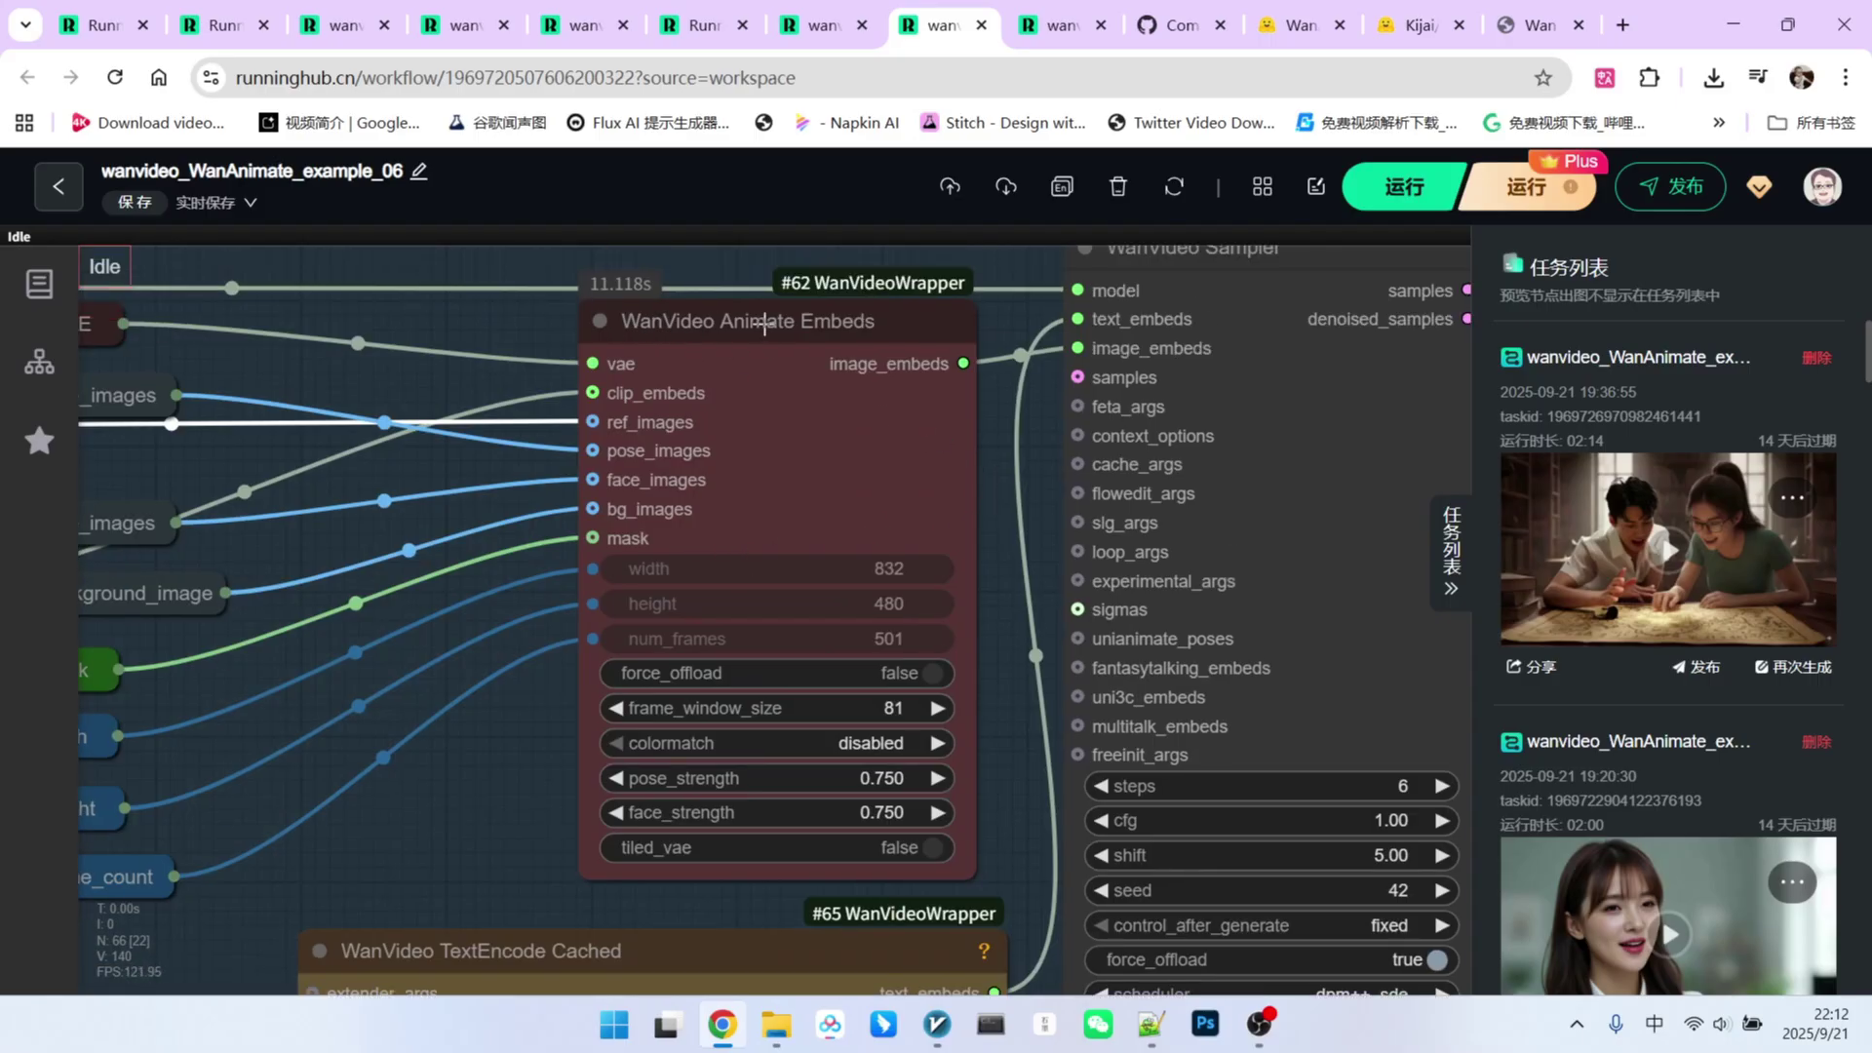
pyautogui.scroll(-1, 824, 388)
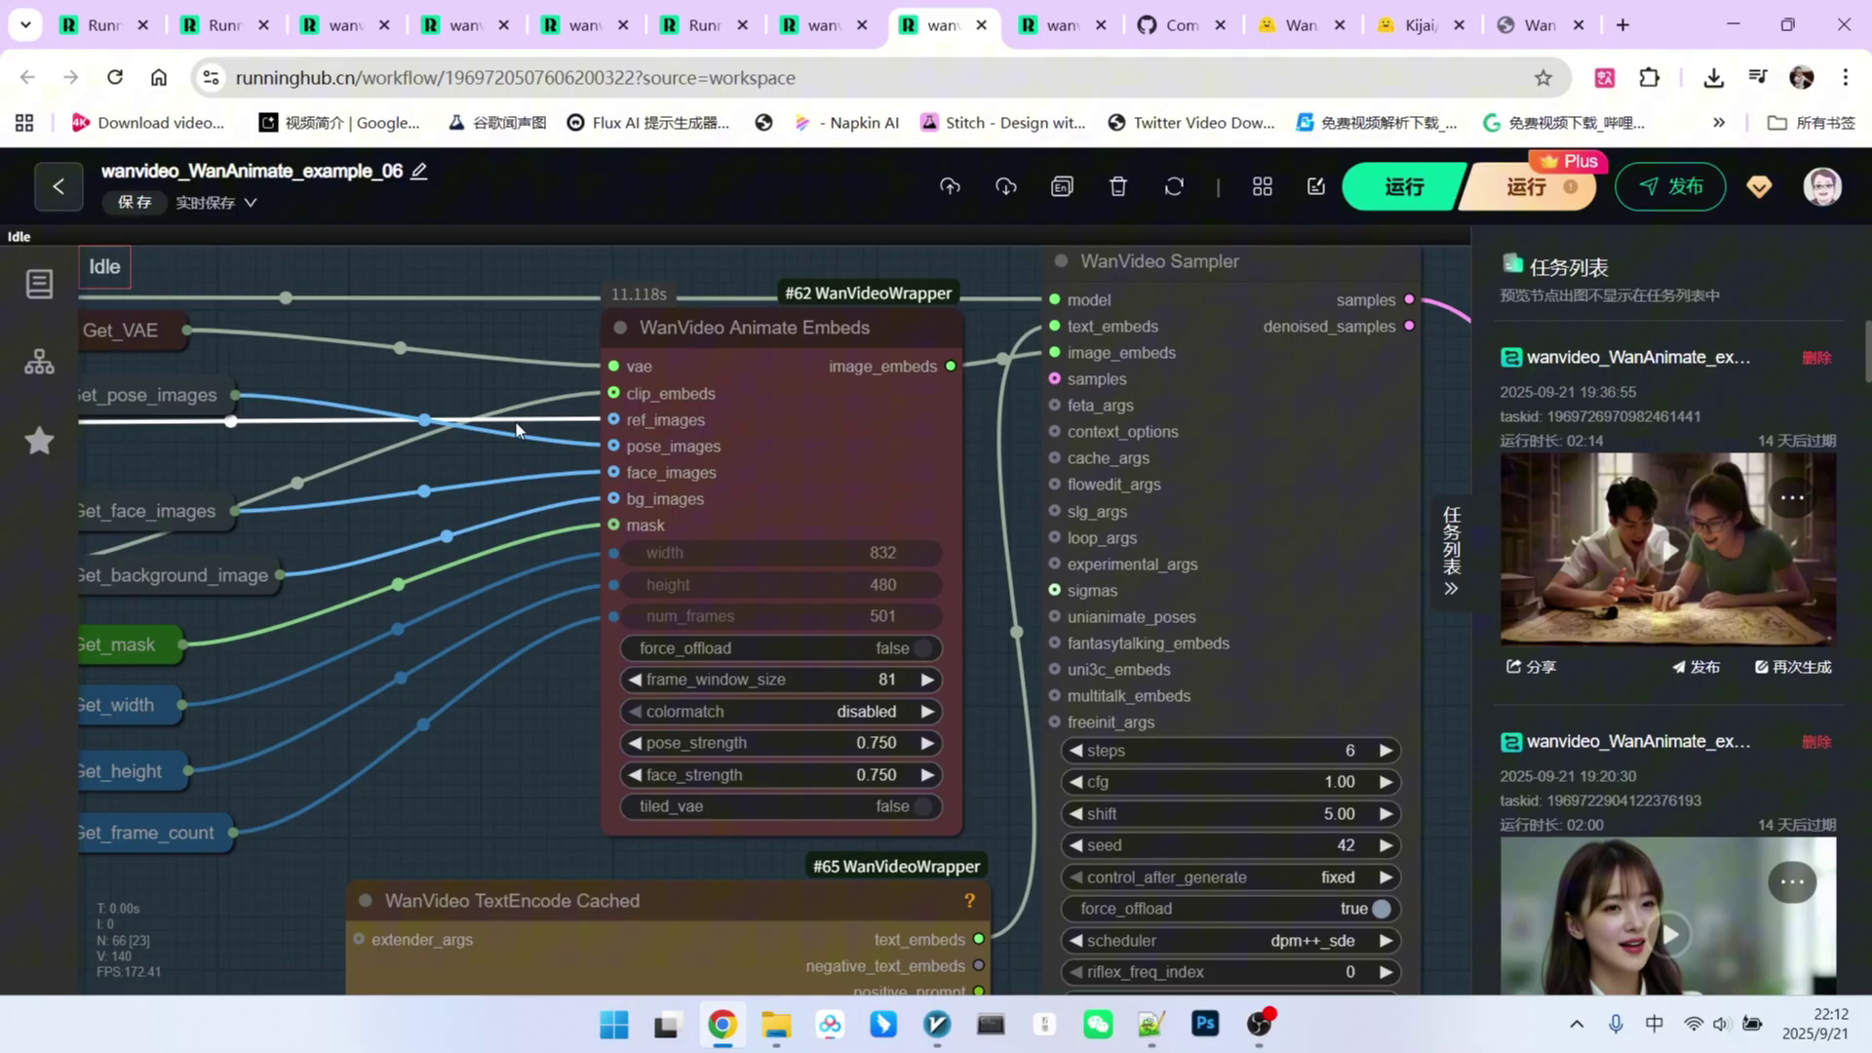
pyautogui.moveTo(289, 481); pyautogui.dragTo(395, 568)
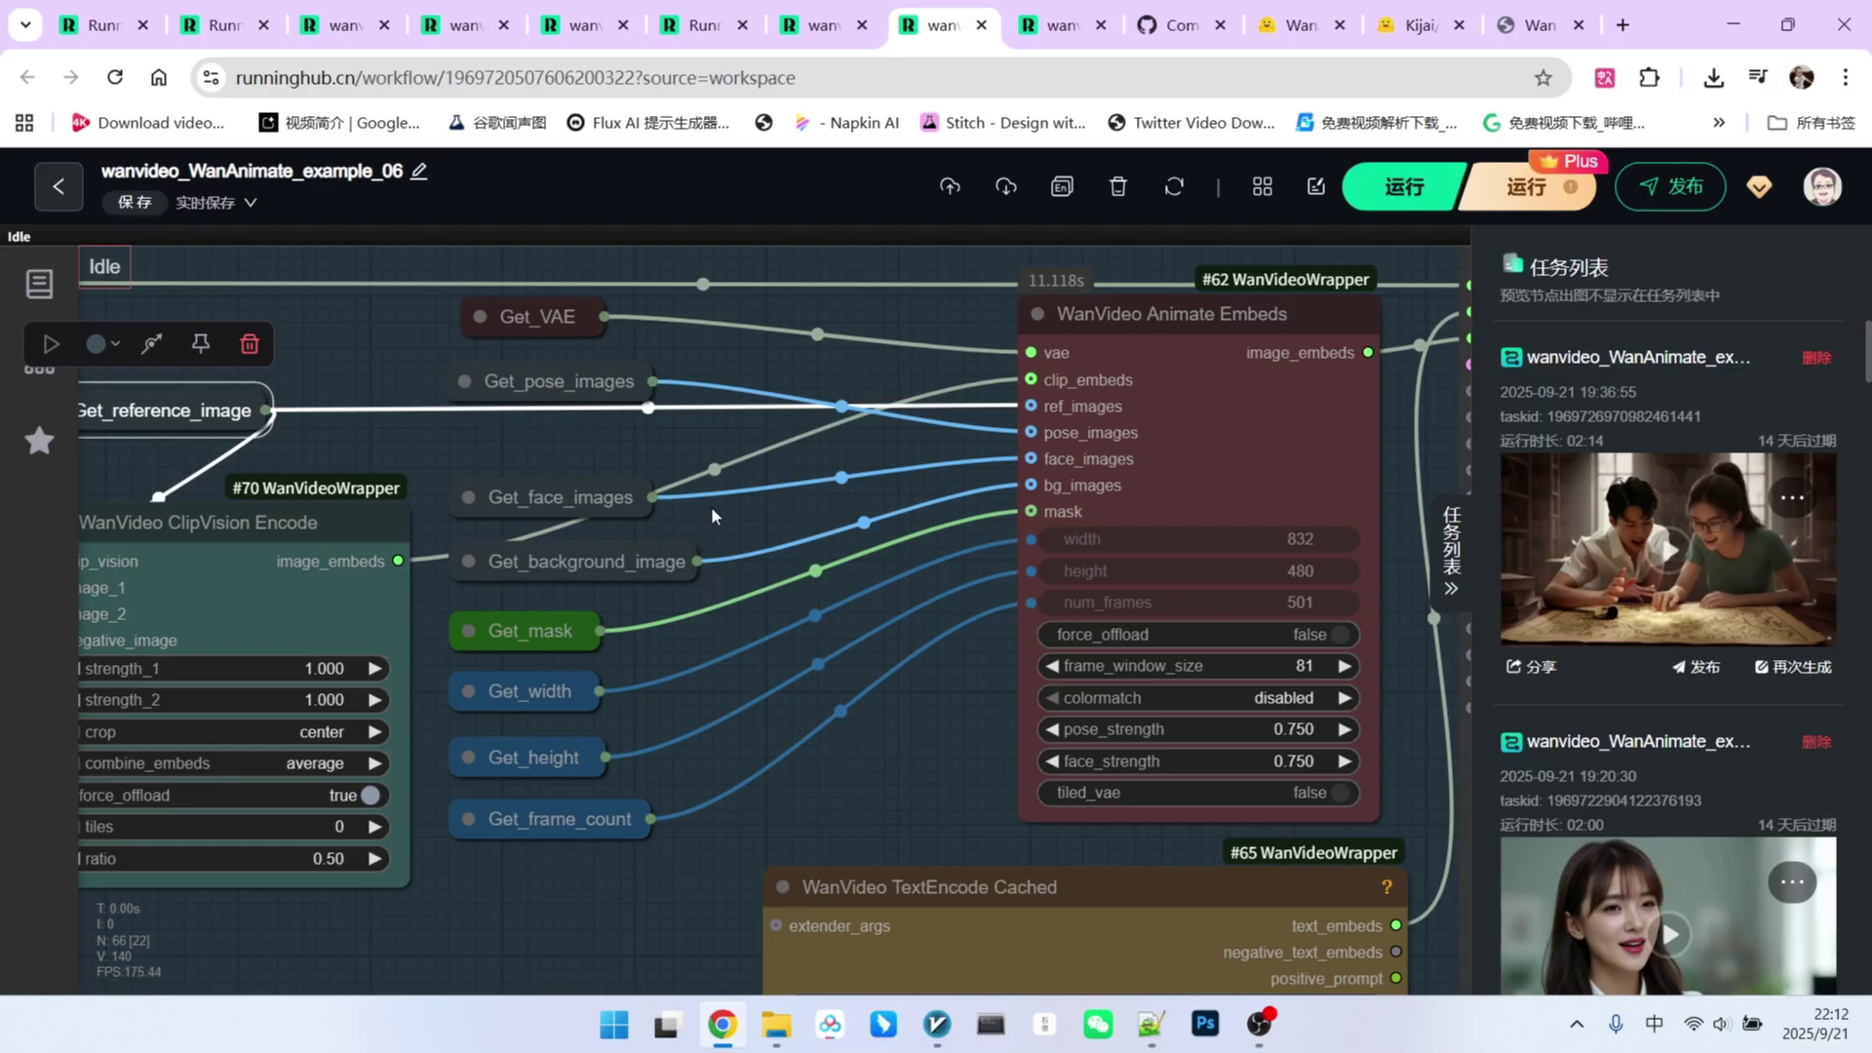
pyautogui.moveTo(702, 564)
pyautogui.mouseDown()
pyautogui.moveTo(535, 425)
pyautogui.moveTo(449, 414)
pyautogui.mouseUp()
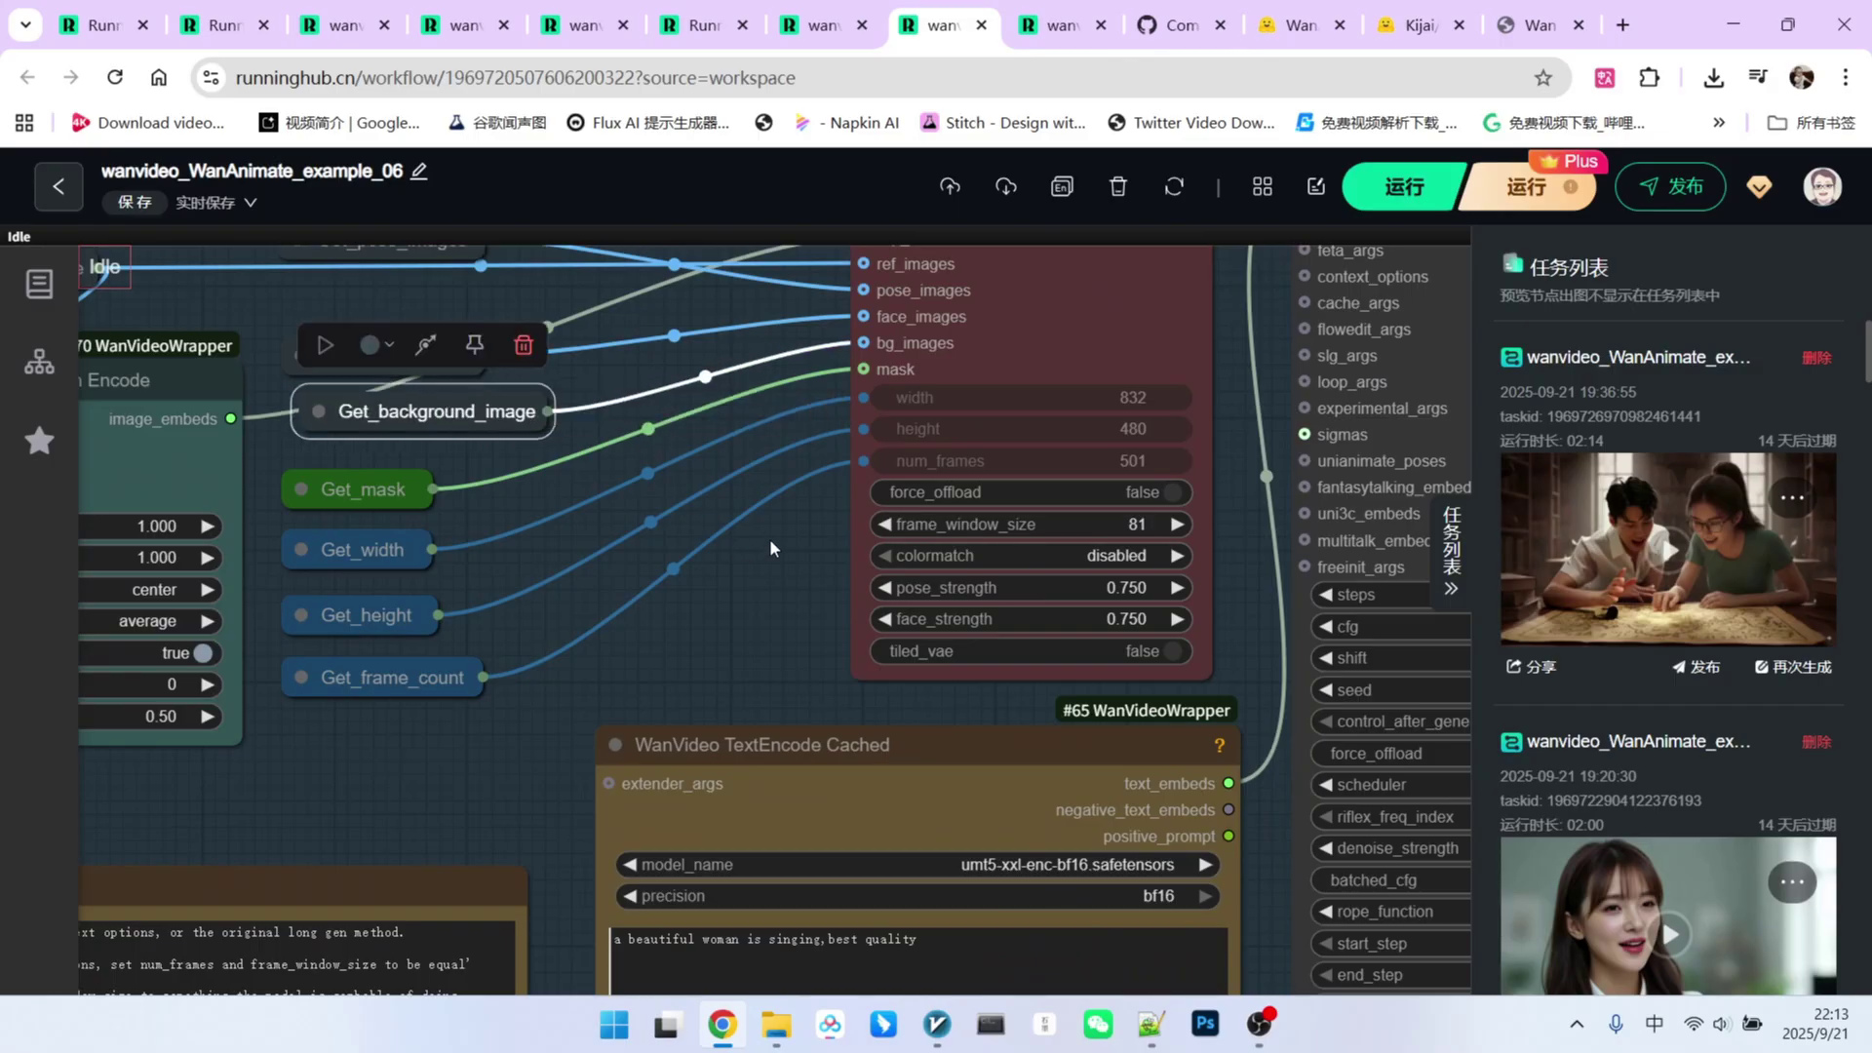
pyautogui.scroll(-5, 779, 537)
pyautogui.scroll(2, 762, 292)
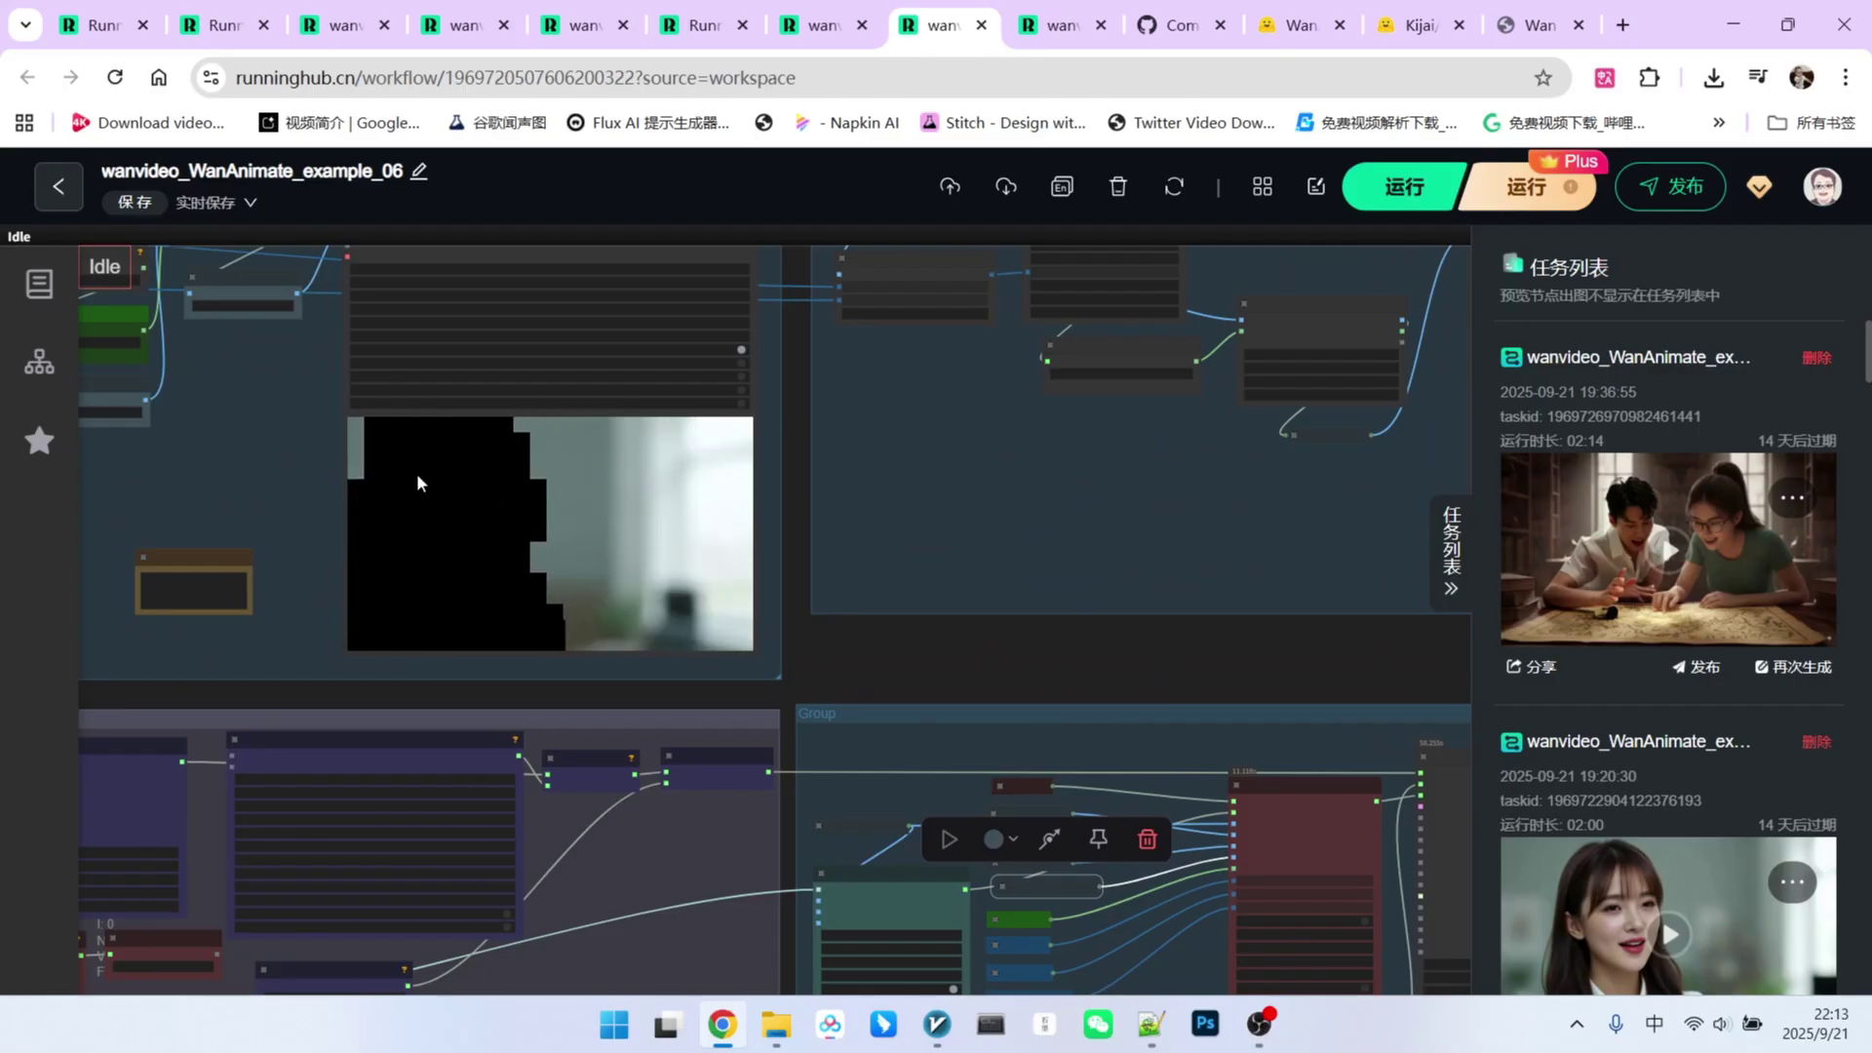
pyautogui.moveTo(1184, 659); pyautogui.dragTo(335, 336)
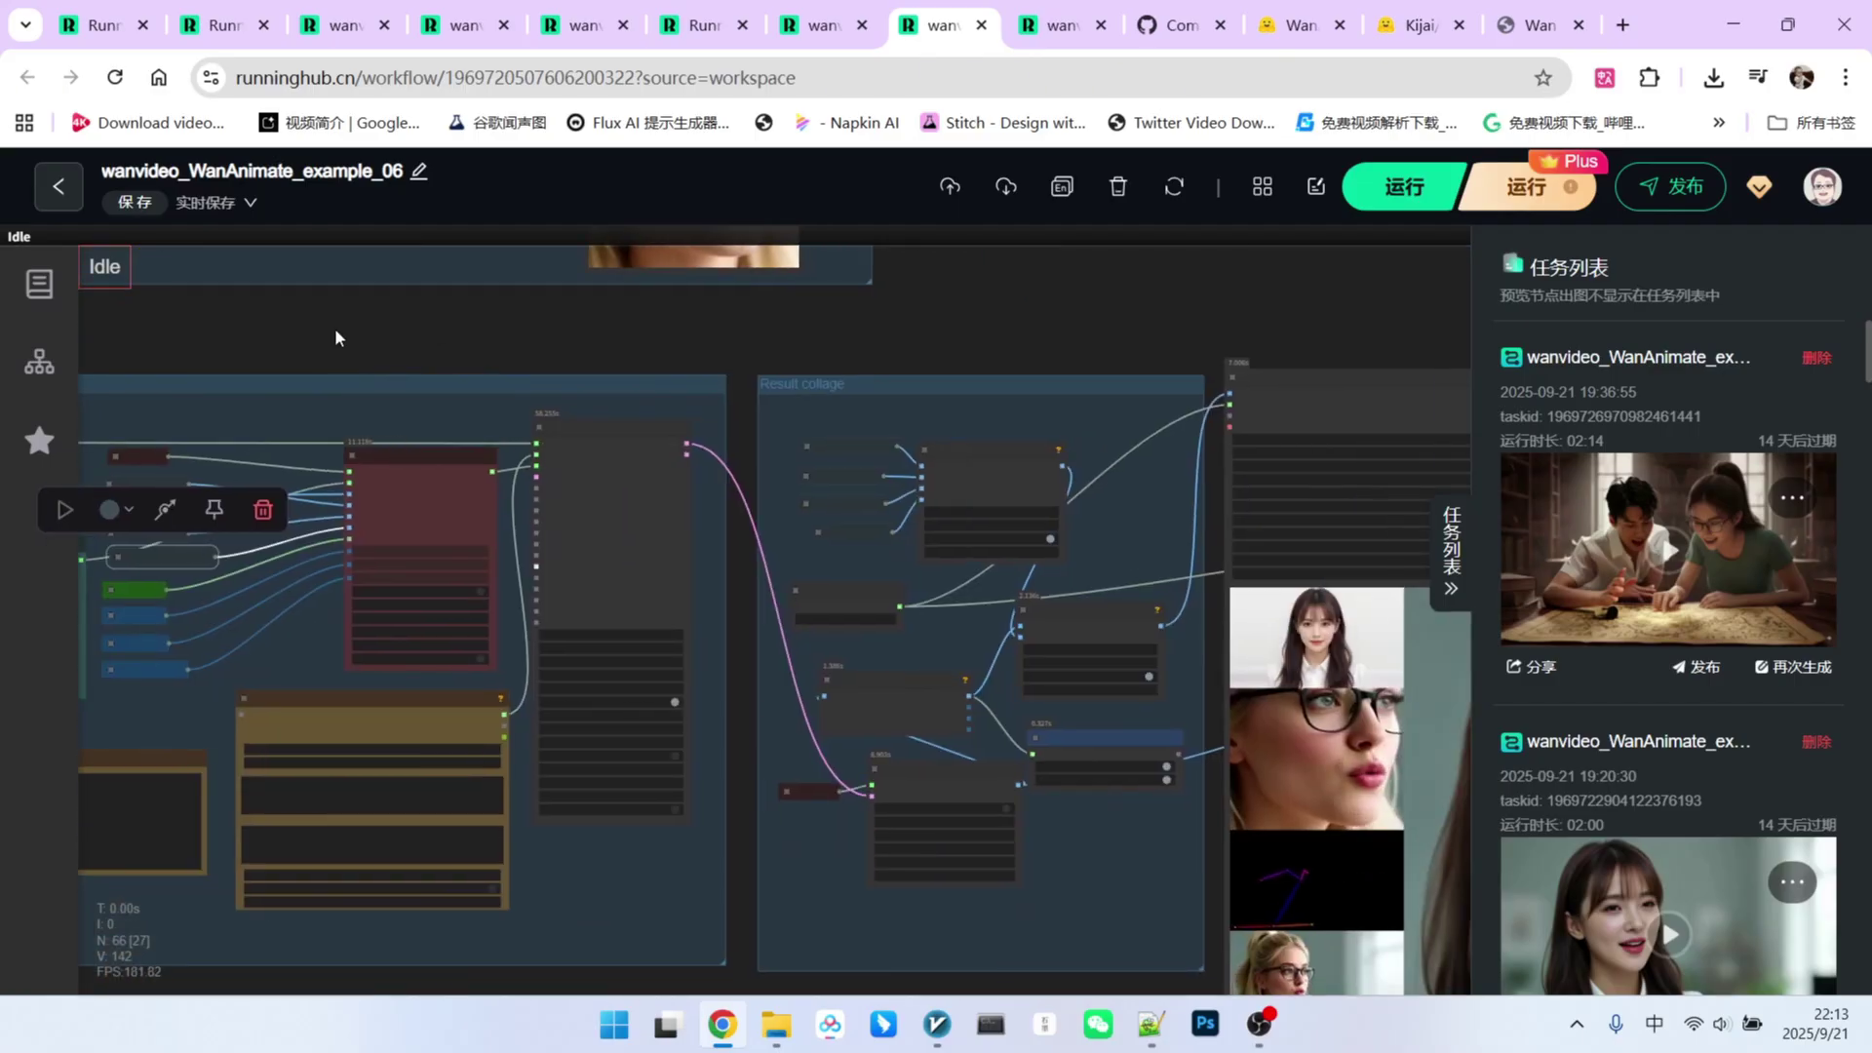
pyautogui.scroll(5, 855, 631)
pyautogui.scroll(4, 586, 512)
pyautogui.click(269, 484)
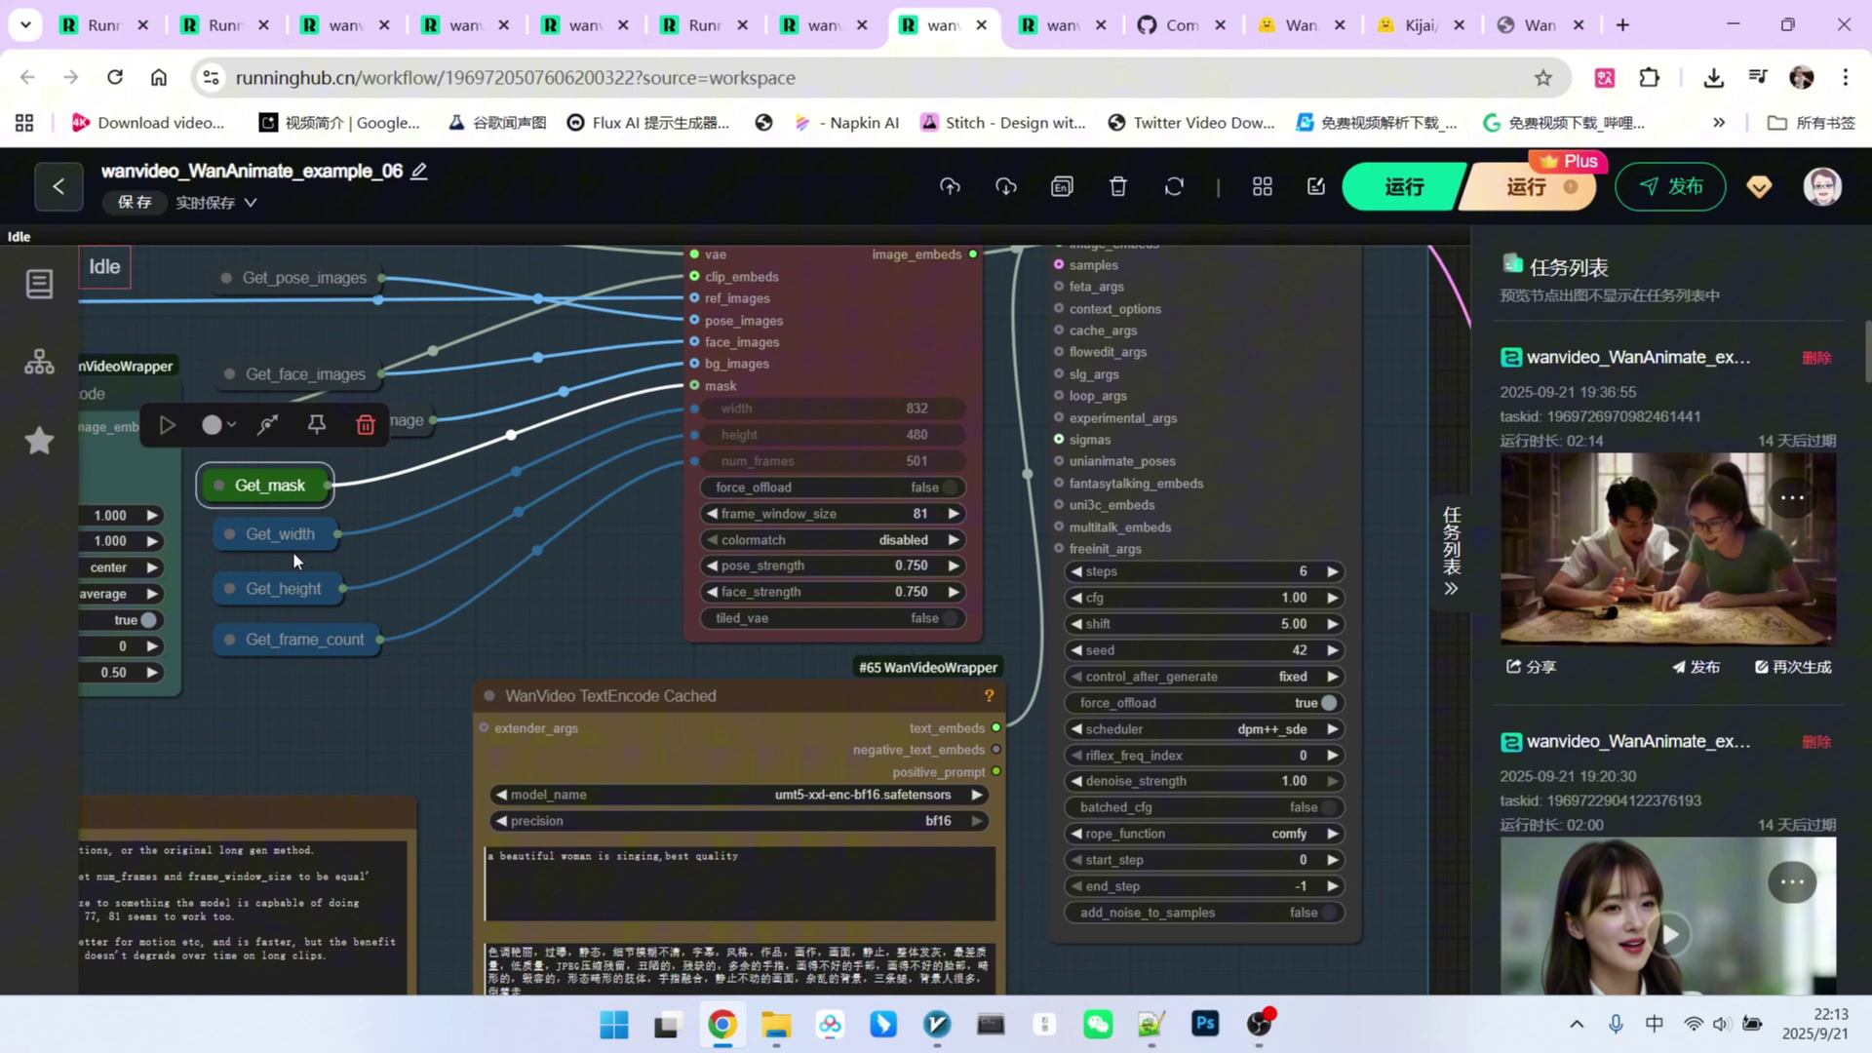
pyautogui.scroll(2, 574, 603)
pyautogui.scroll(2, 630, 513)
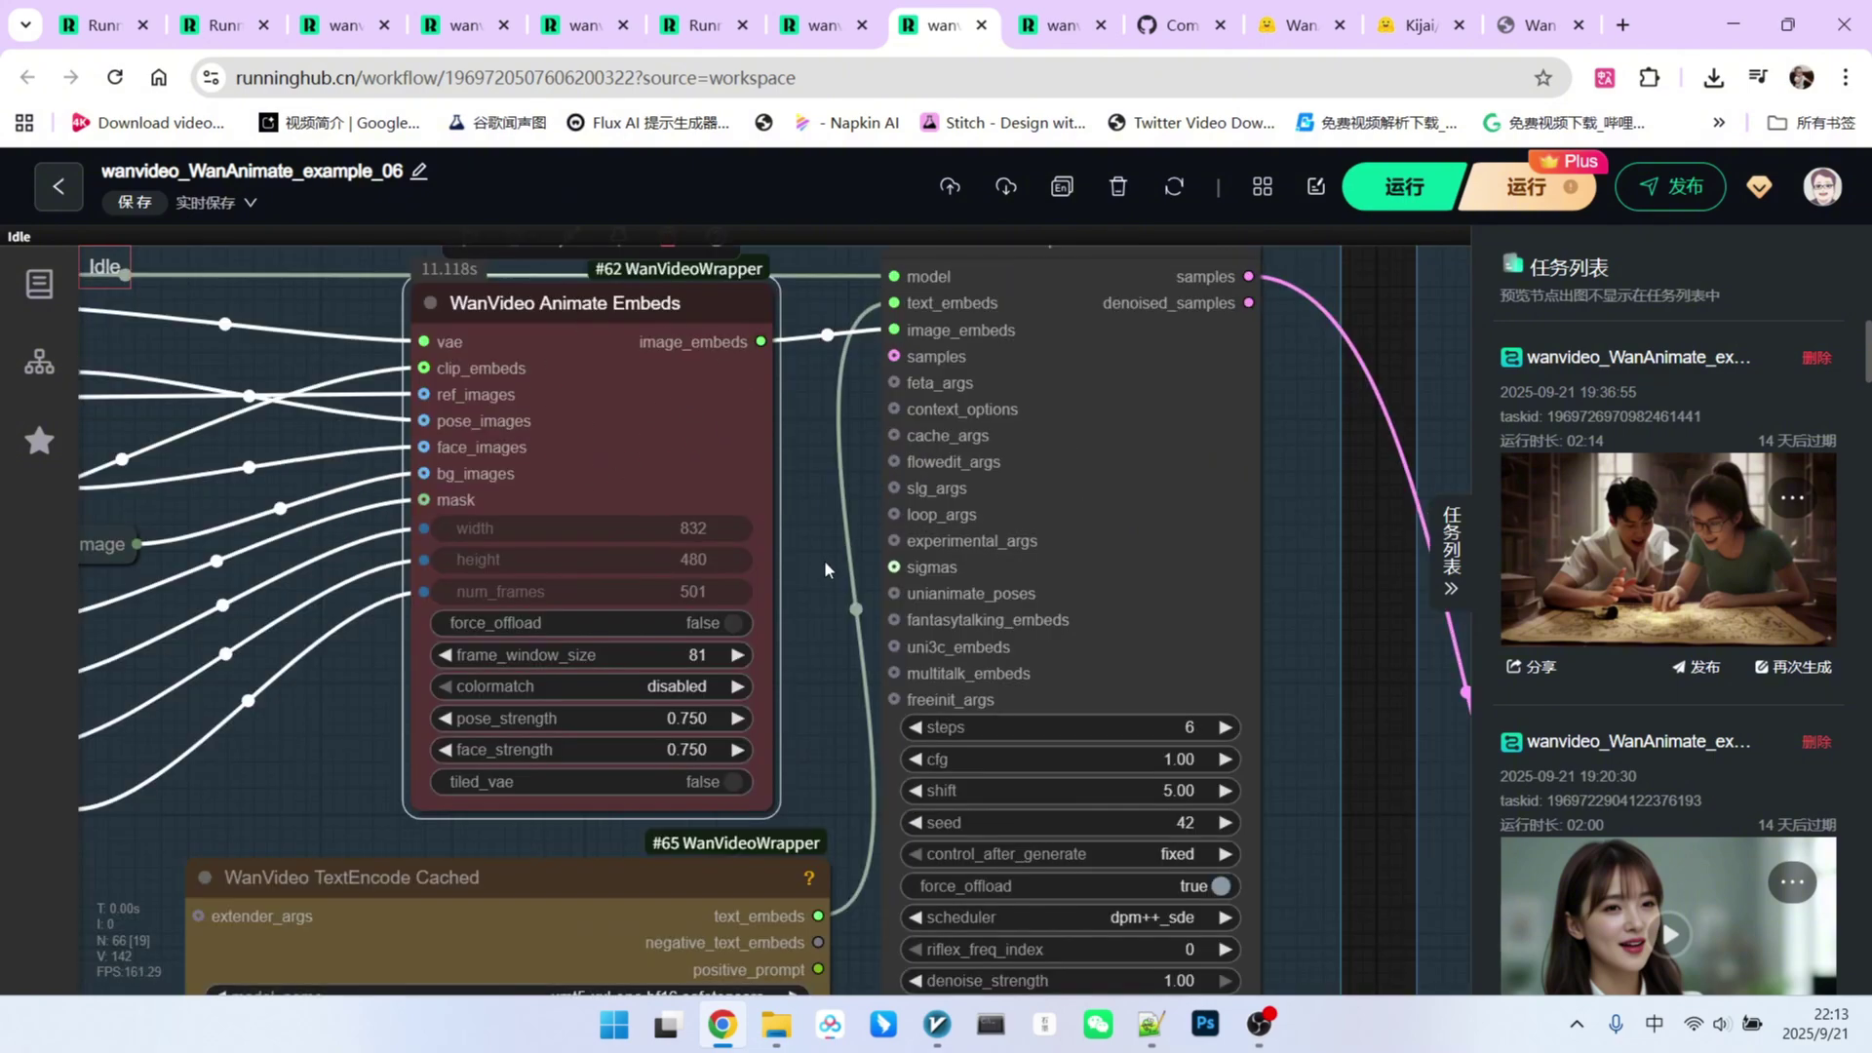
pyautogui.scroll(-2, 812, 529)
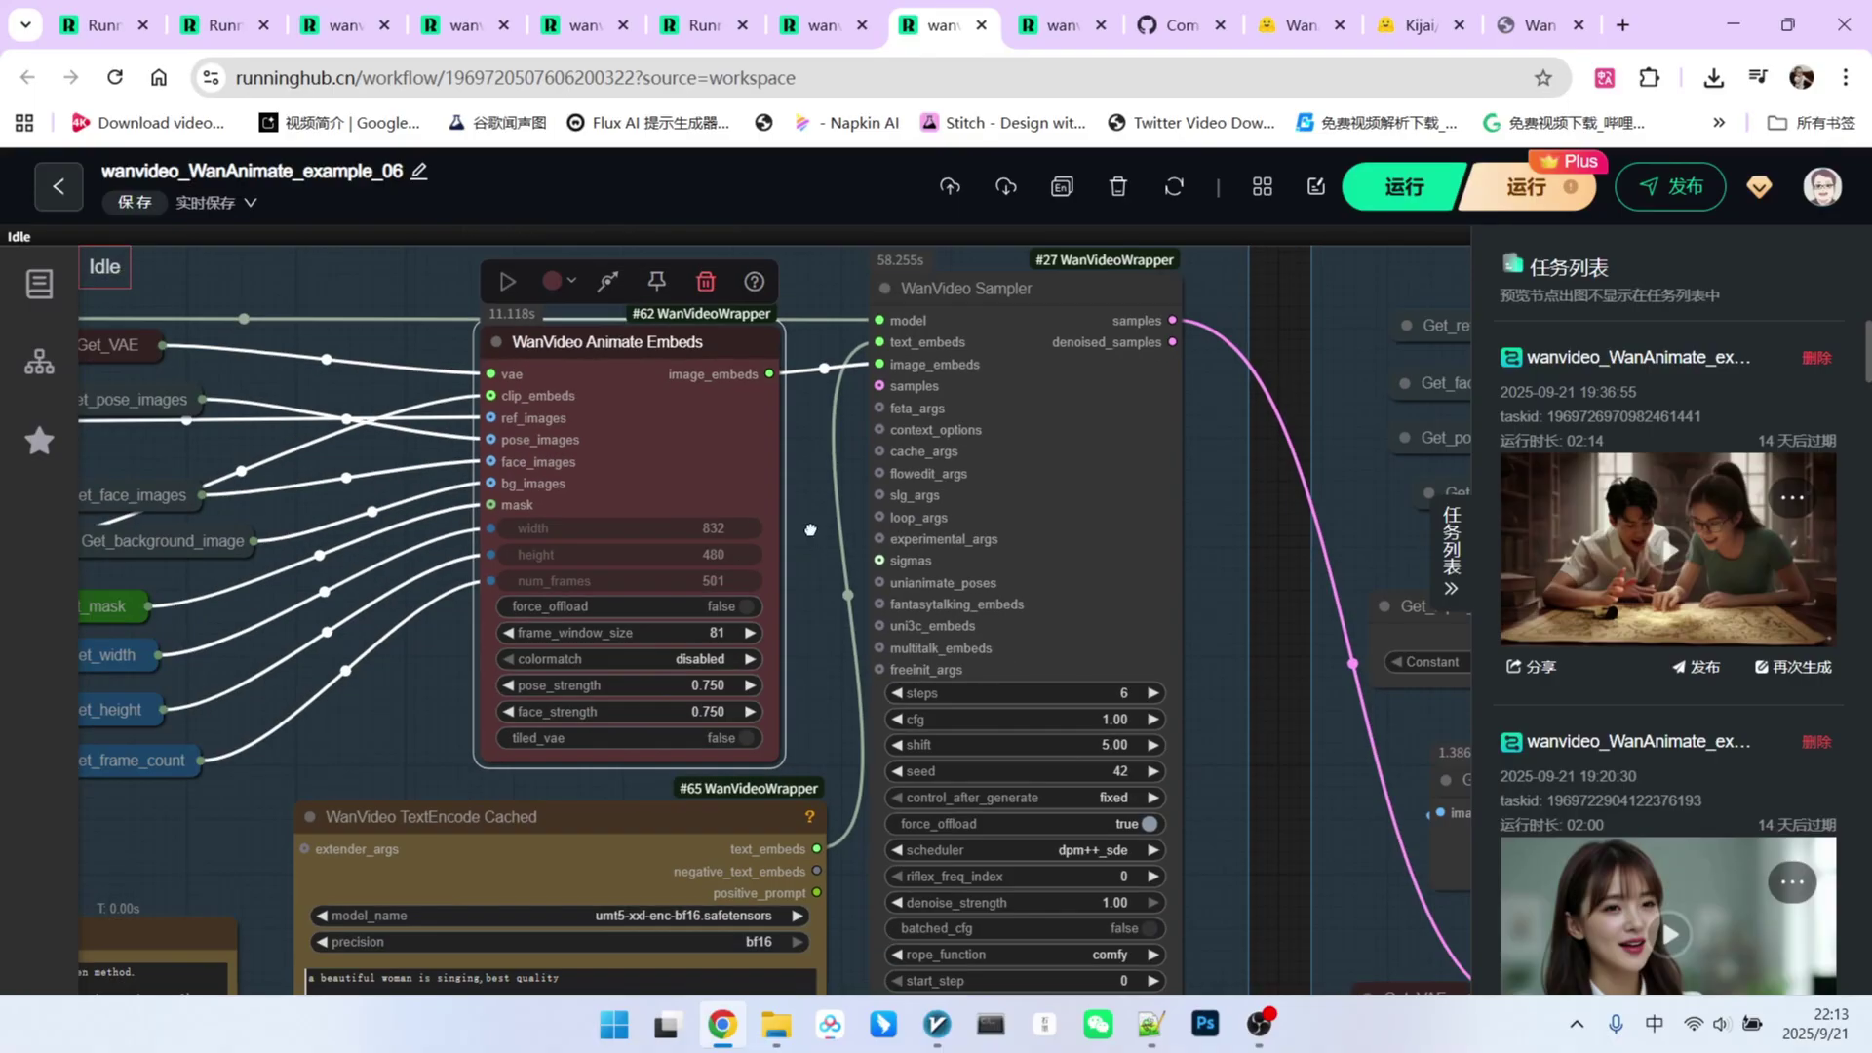
pyautogui.click(810, 528)
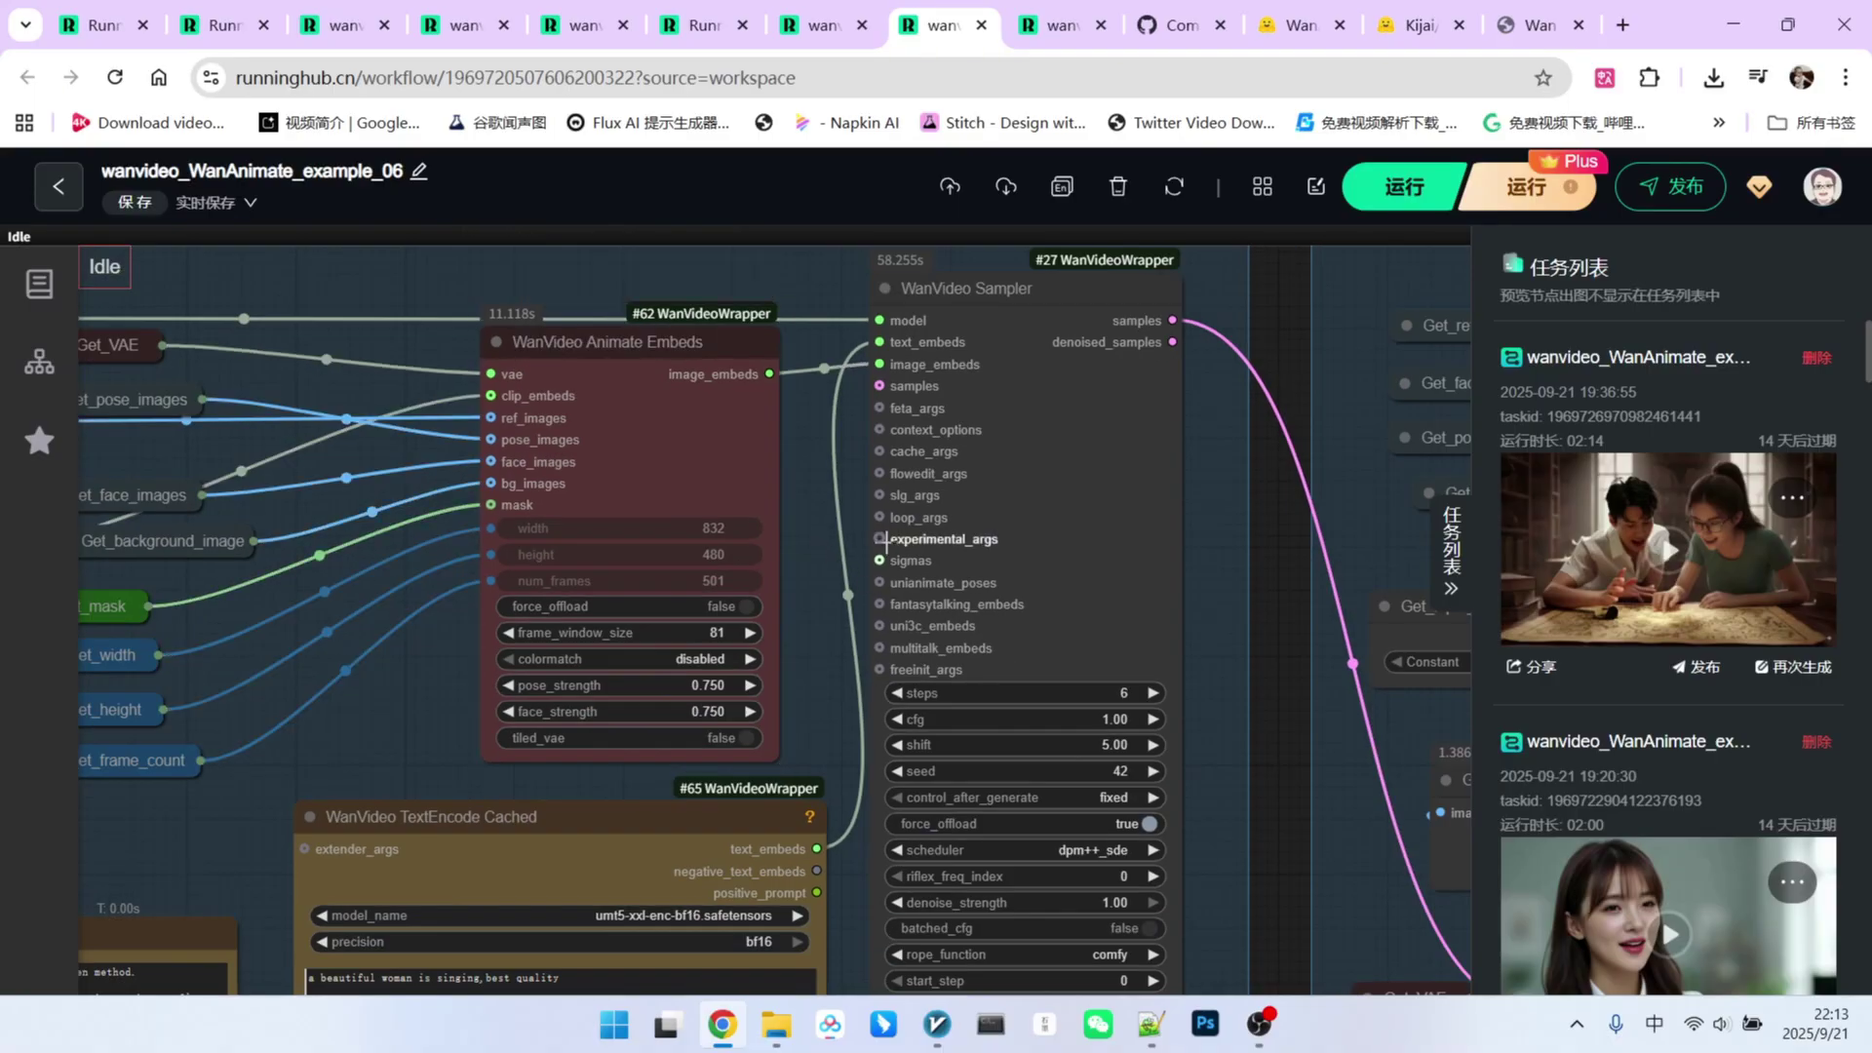
pyautogui.scroll(2, 516, 666)
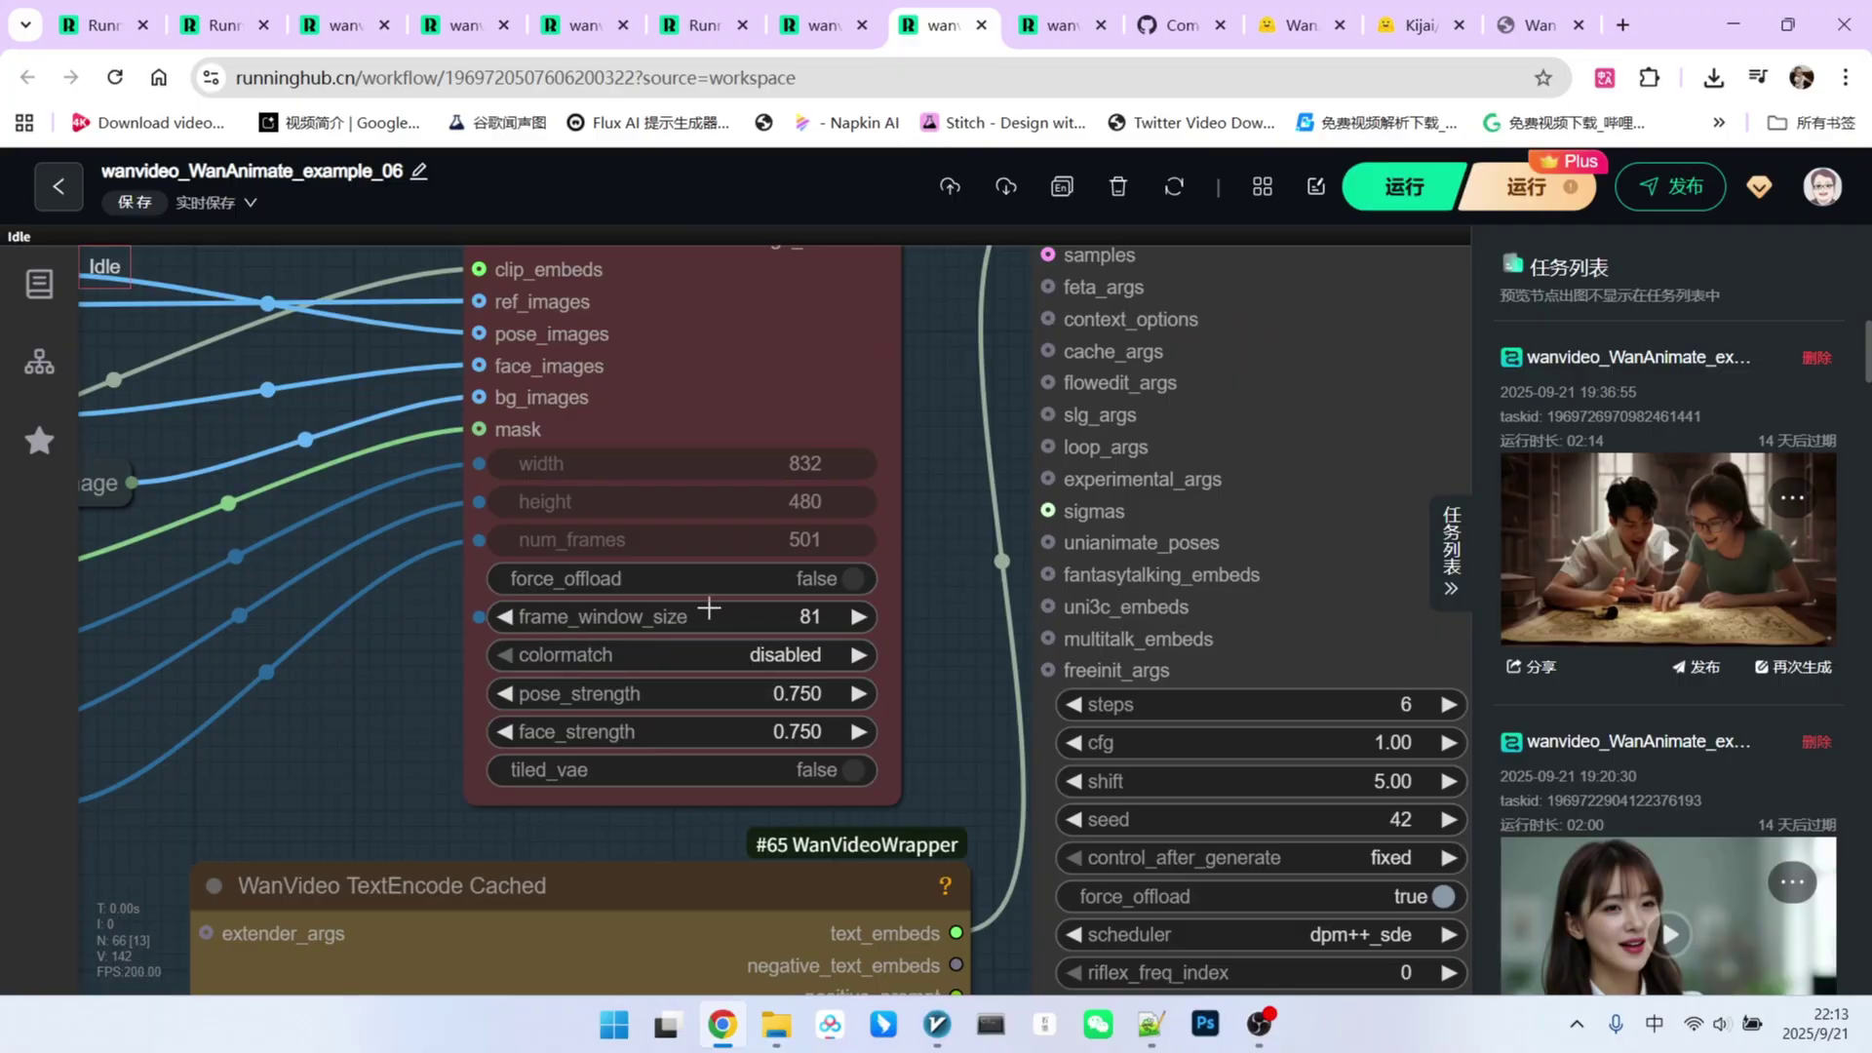
pyautogui.scroll(-3, 637, 638)
pyautogui.scroll(-3, 615, 512)
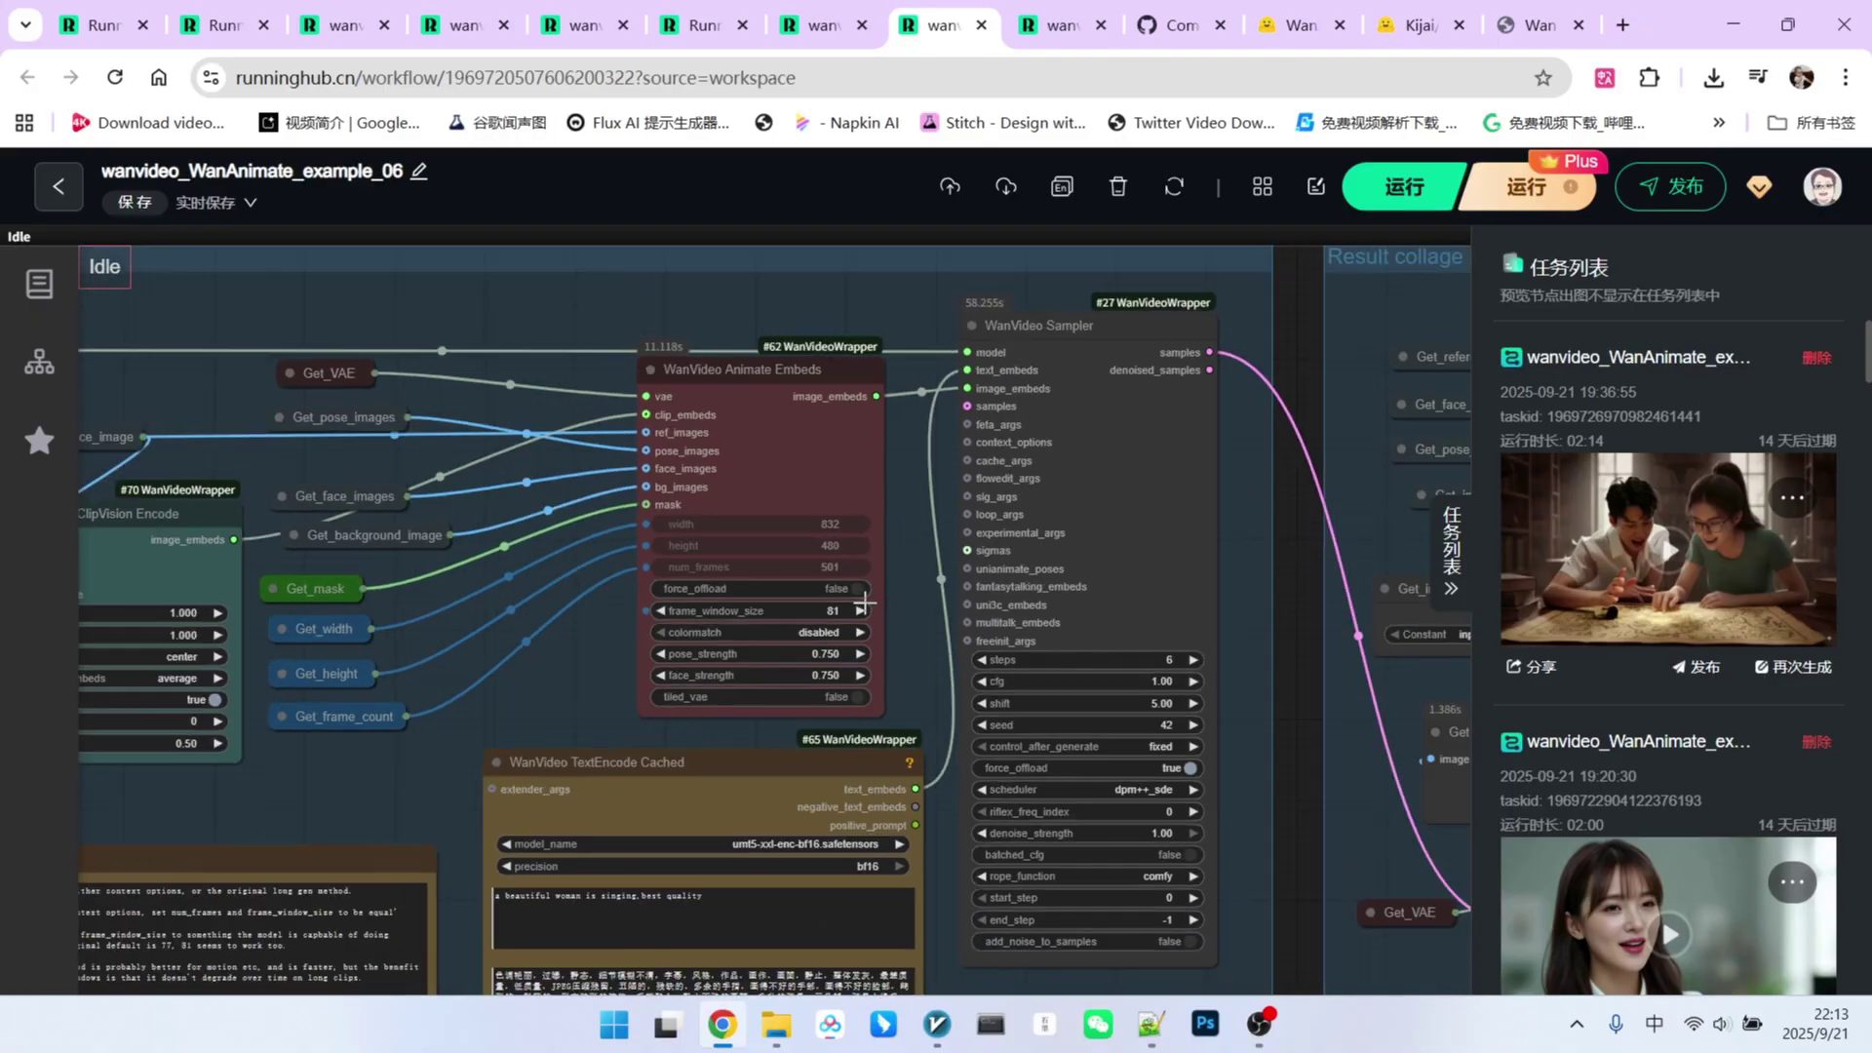
pyautogui.scroll(-3, 585, 438)
pyautogui.scroll(2, 522, 294)
pyautogui.scroll(3, 587, 366)
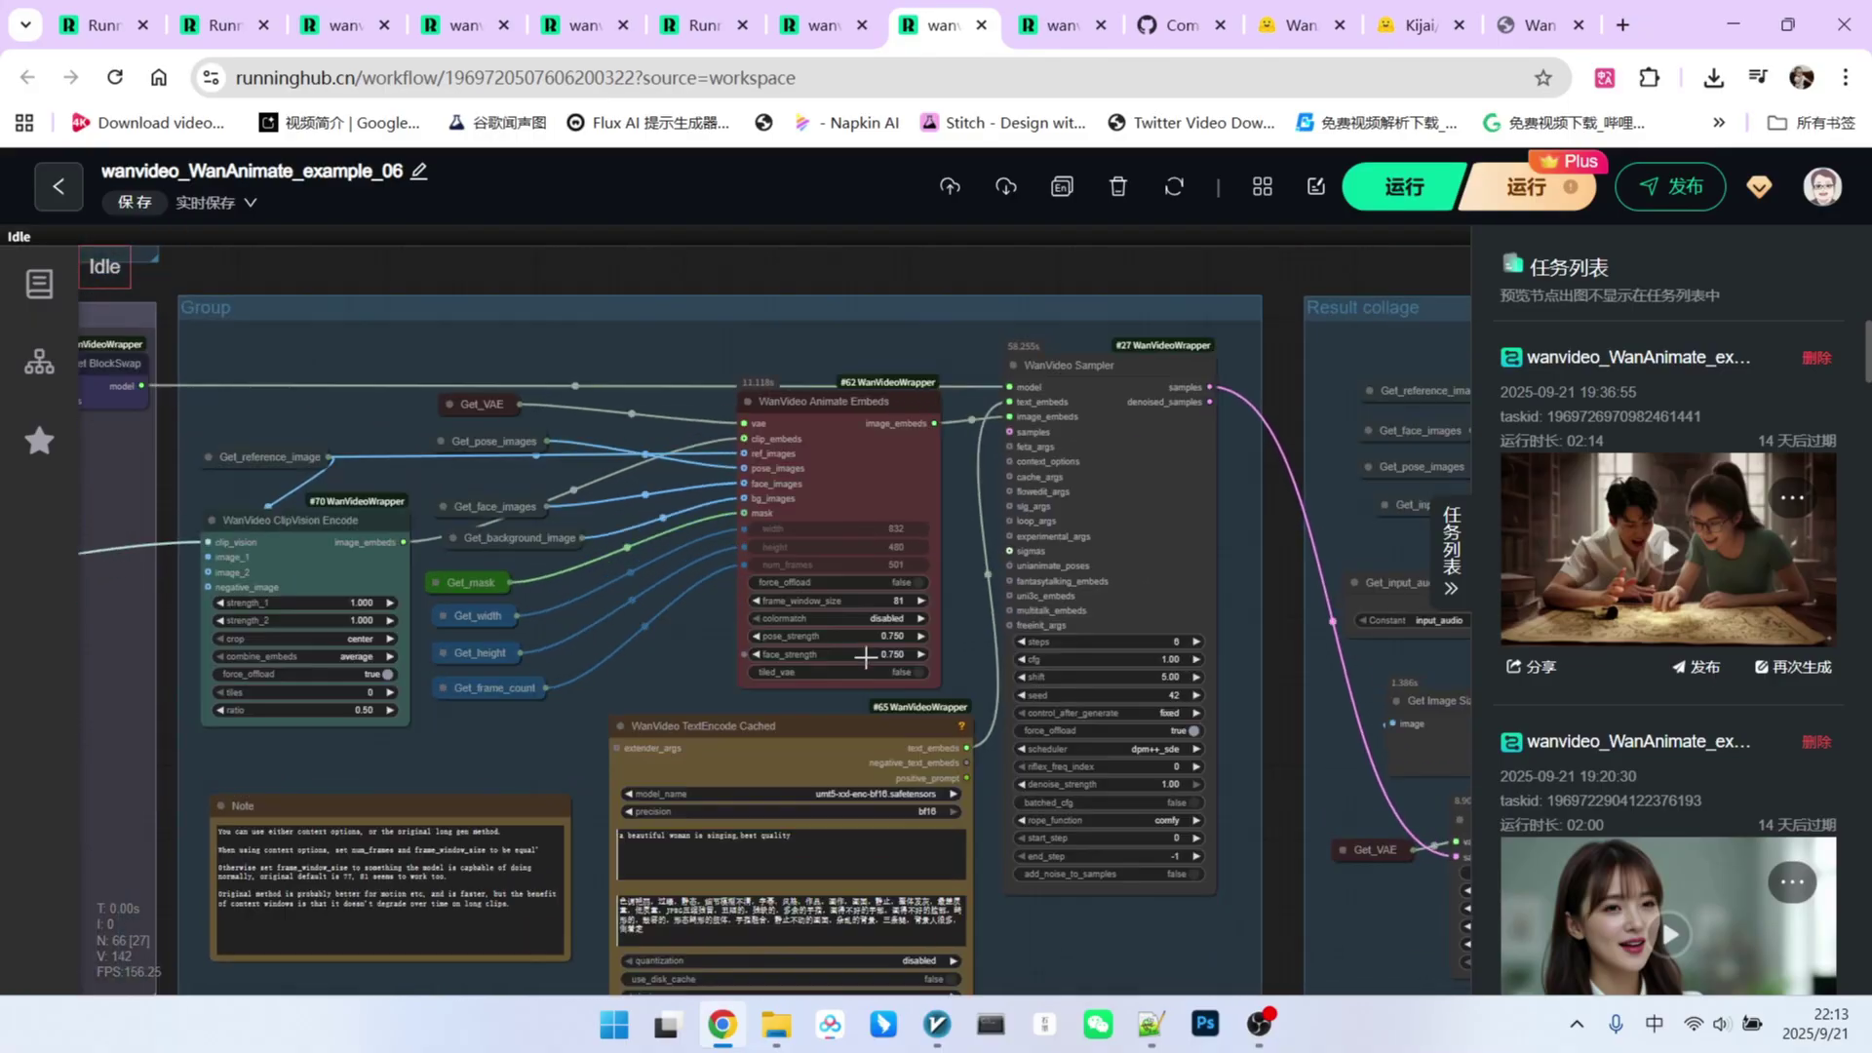
pyautogui.scroll(3, 732, 482)
pyautogui.scroll(-3, 936, 600)
pyautogui.moveTo(705, 304); pyautogui.dragTo(878, 703)
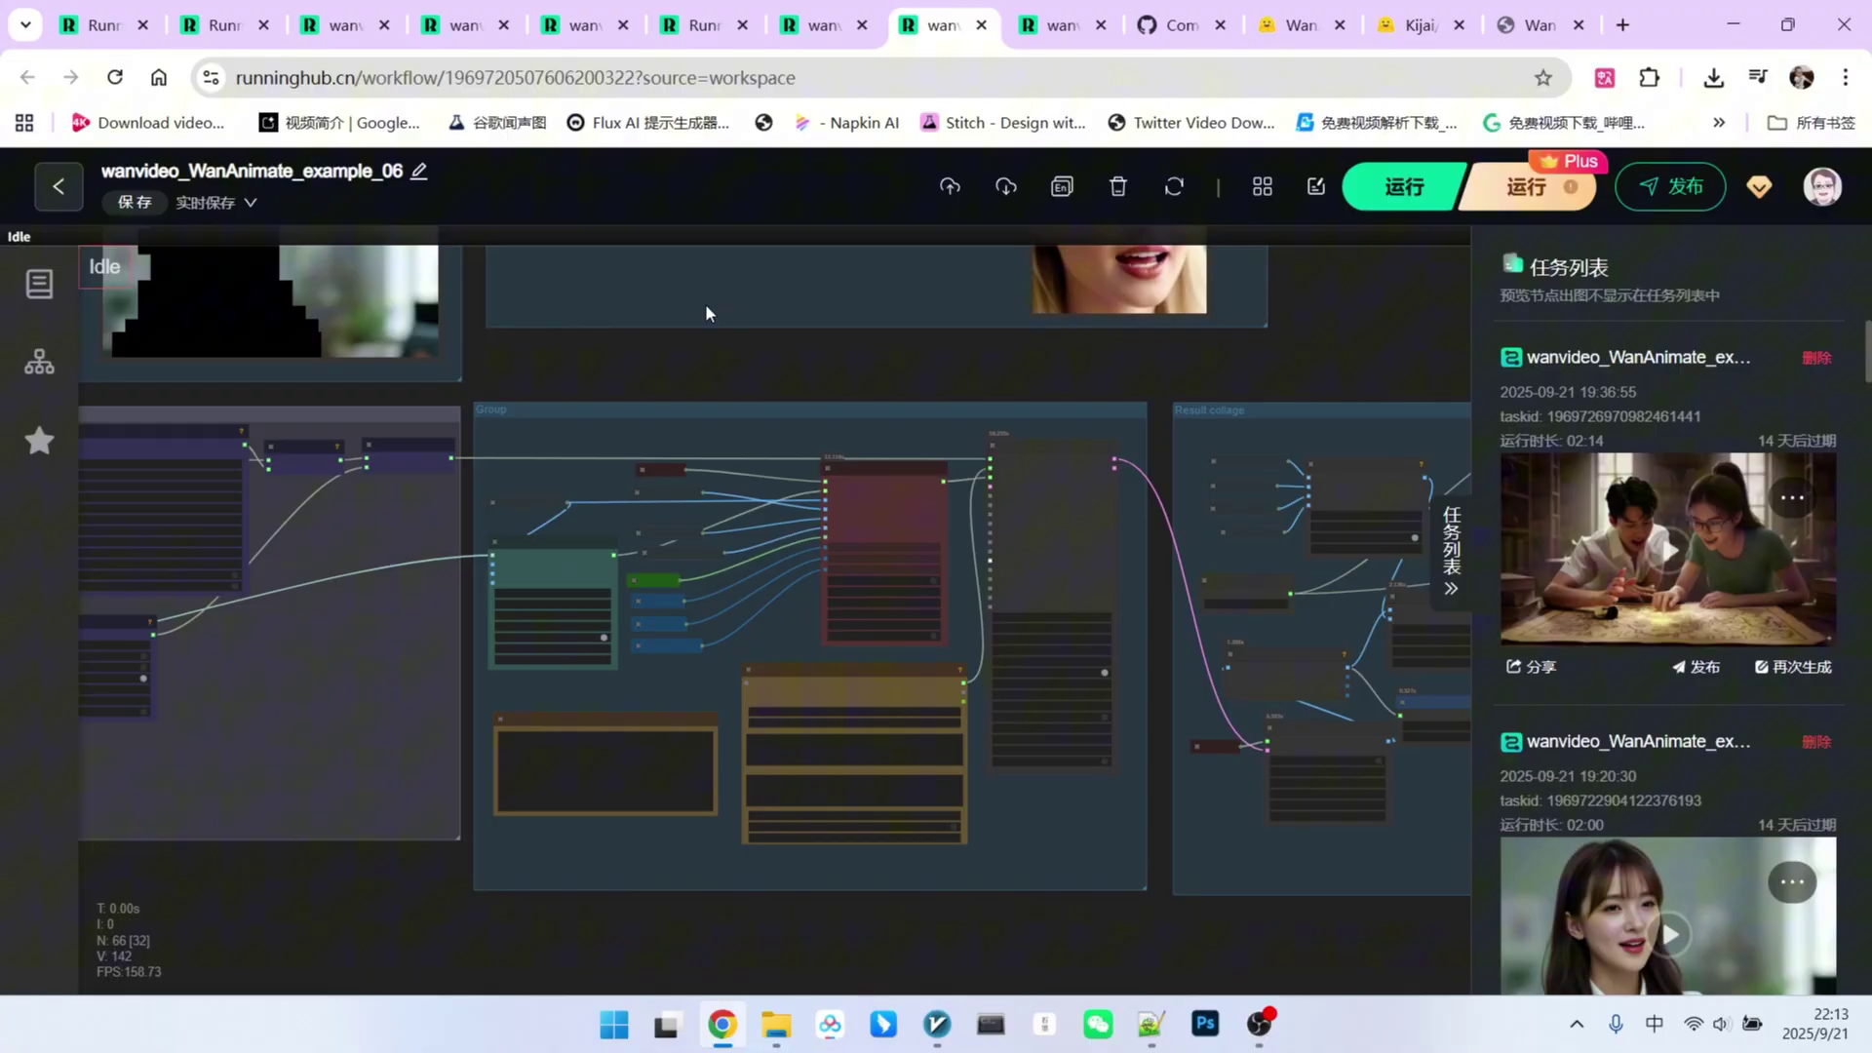
pyautogui.scroll(3, 988, 795)
pyautogui.moveTo(988, 794); pyautogui.dragTo(1016, 787)
pyautogui.moveTo(1287, 719)
pyautogui.mouseDown()
pyautogui.moveTo(1263, 761)
pyautogui.moveTo(1204, 757)
pyautogui.mouseUp()
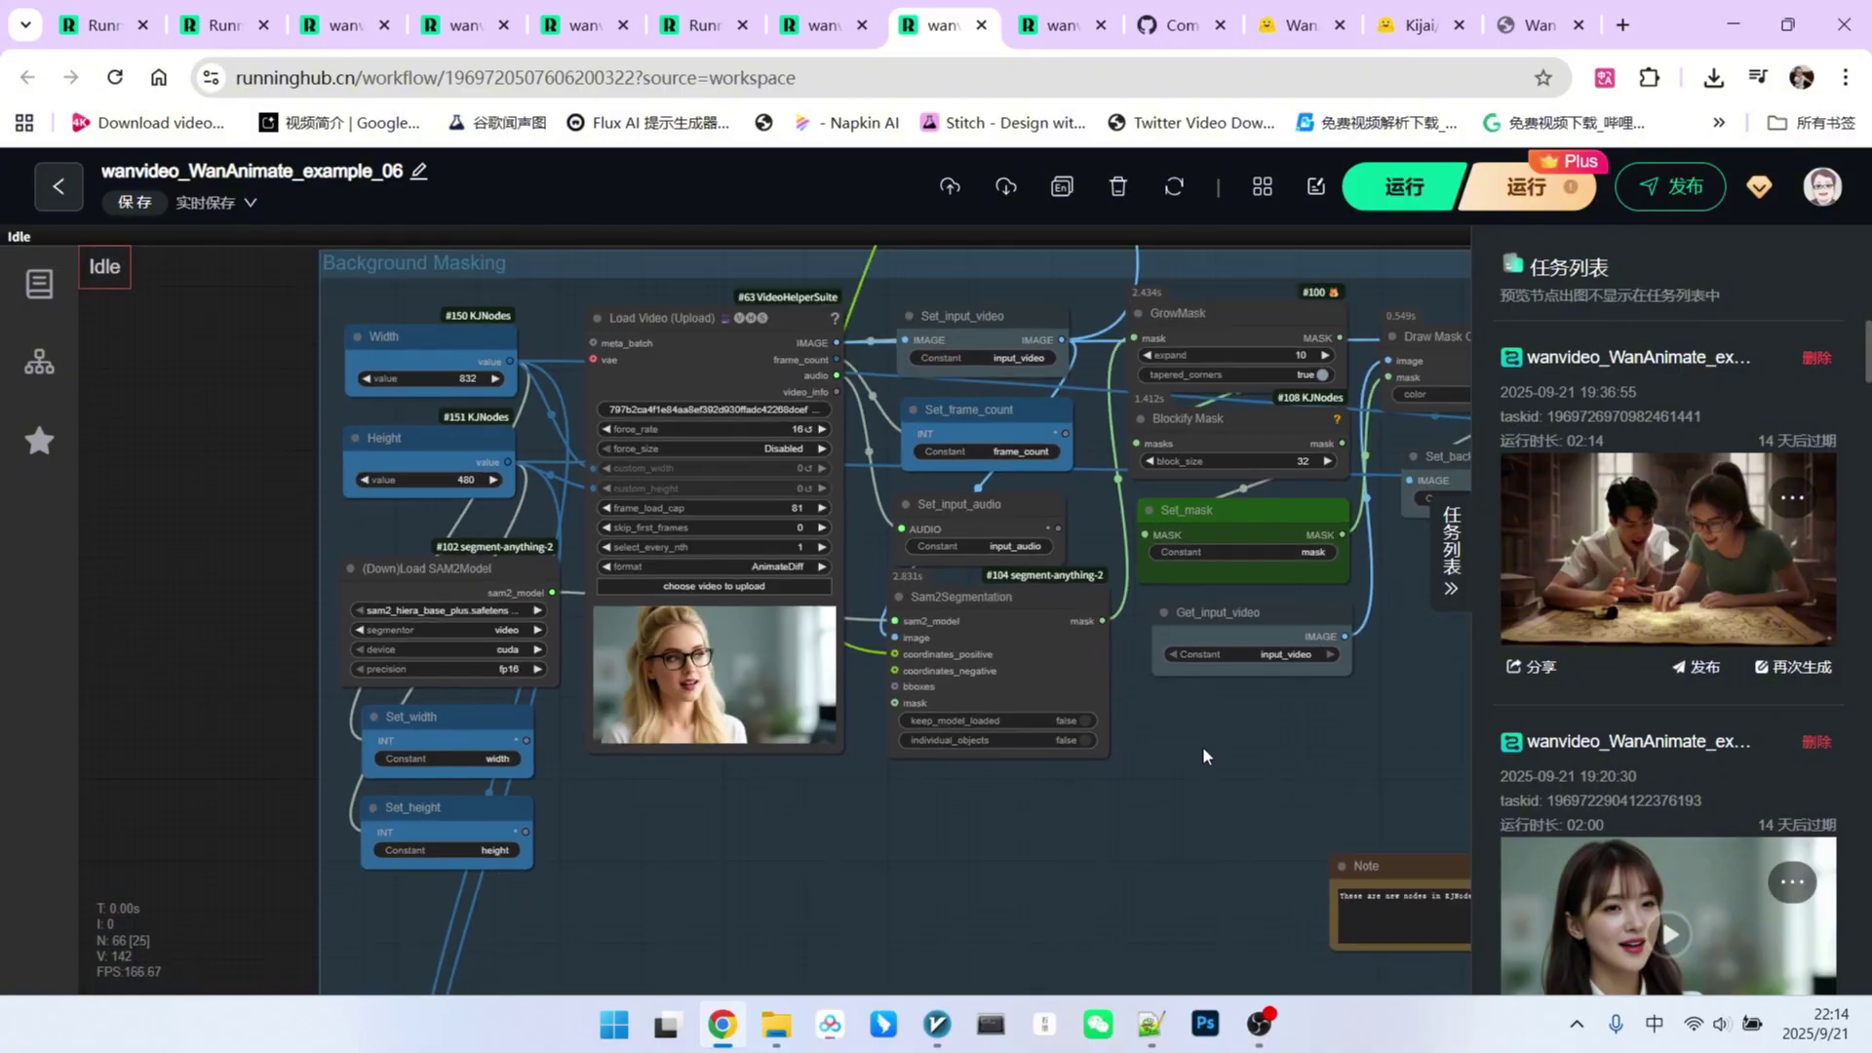
pyautogui.scroll(-3, 1205, 757)
pyautogui.moveTo(878, 659); pyautogui.dragTo(526, 424)
pyautogui.moveTo(1355, 628); pyautogui.dragTo(484, 281)
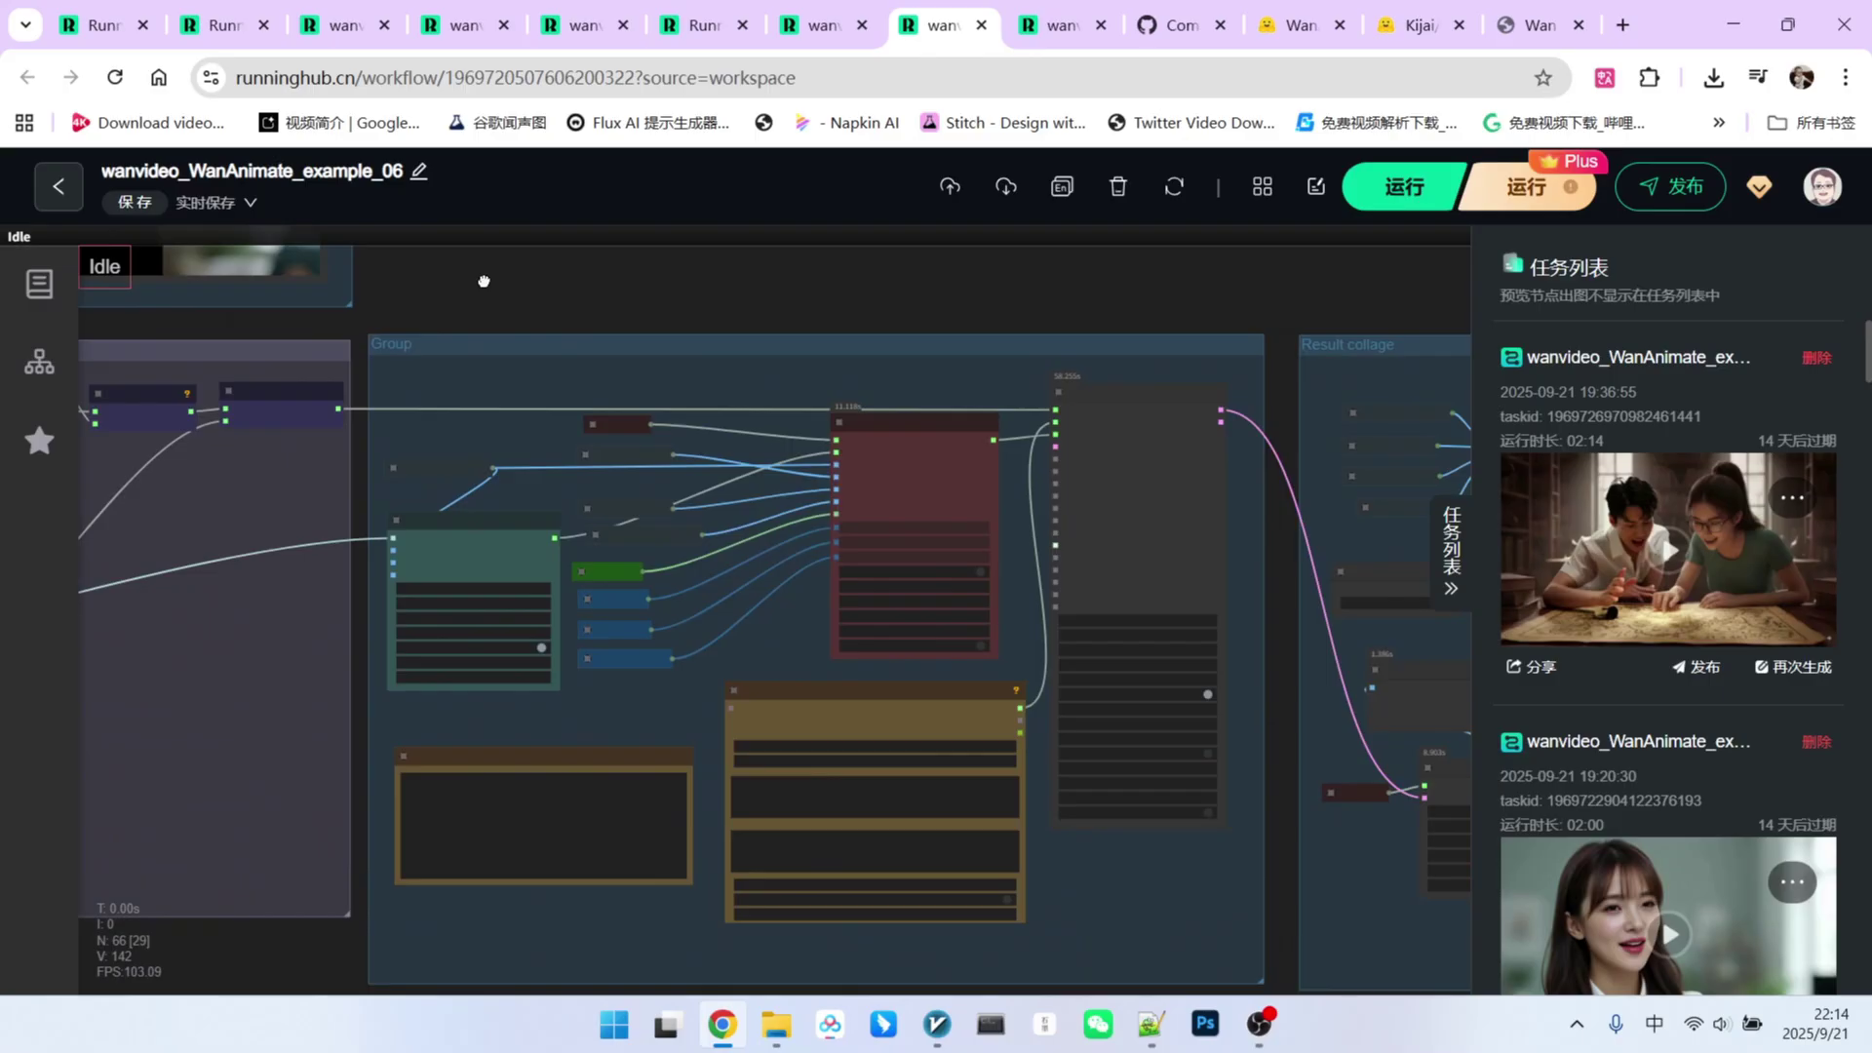
pyautogui.scroll(3, 820, 498)
pyautogui.scroll(3, 978, 603)
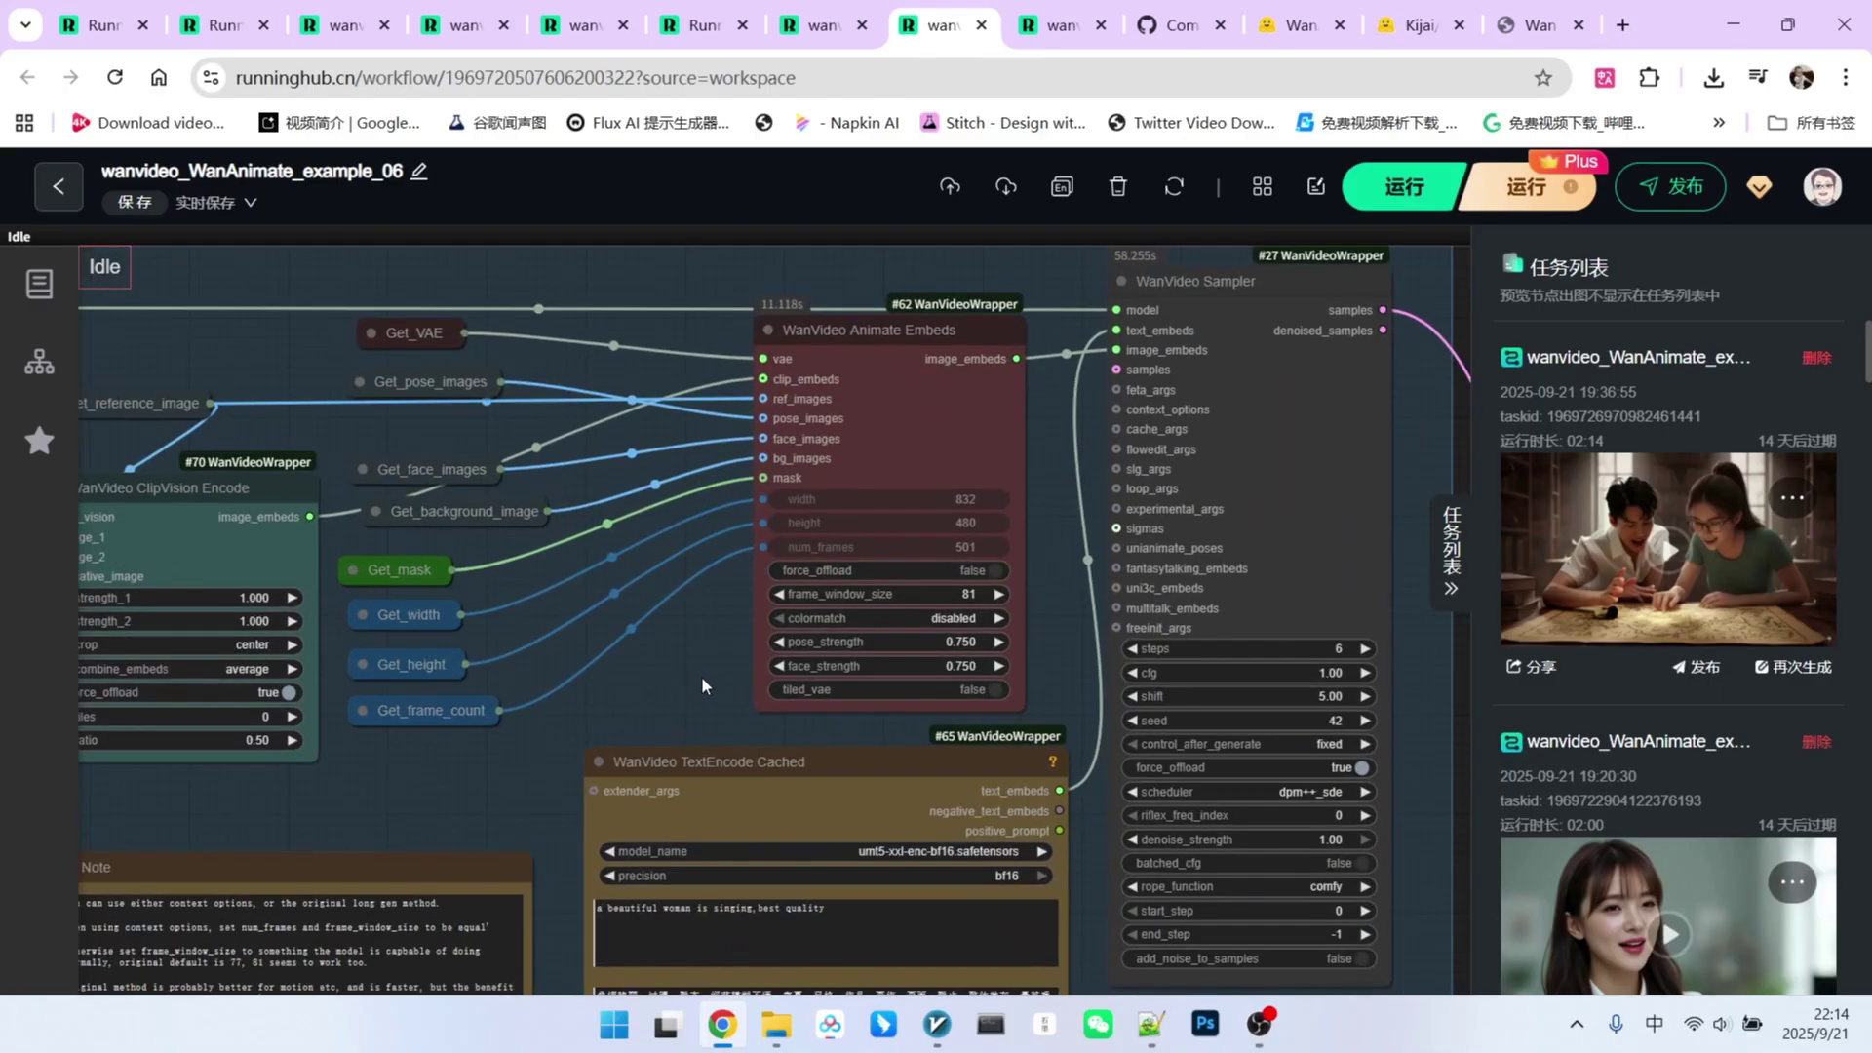
pyautogui.scroll(2, 701, 676)
pyautogui.scroll(2, 612, 575)
pyautogui.scroll(2, 576, 574)
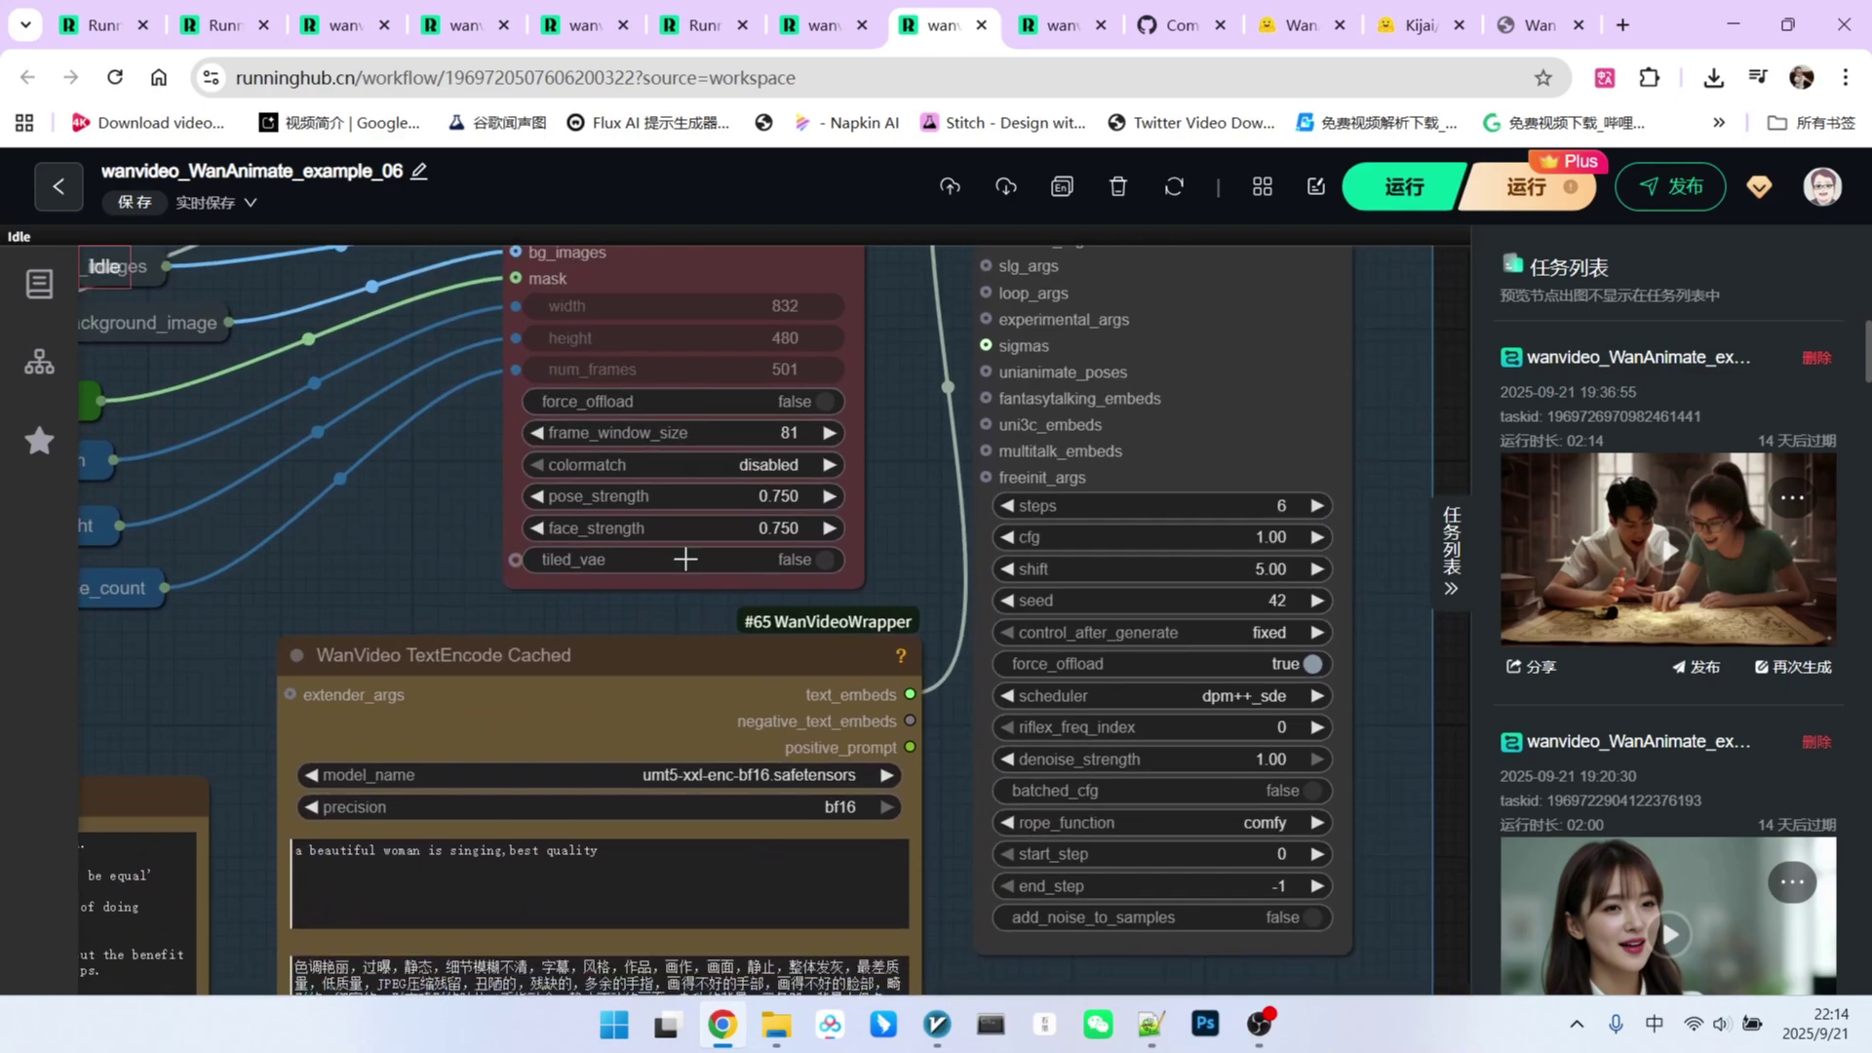
pyautogui.scroll(2, 685, 561)
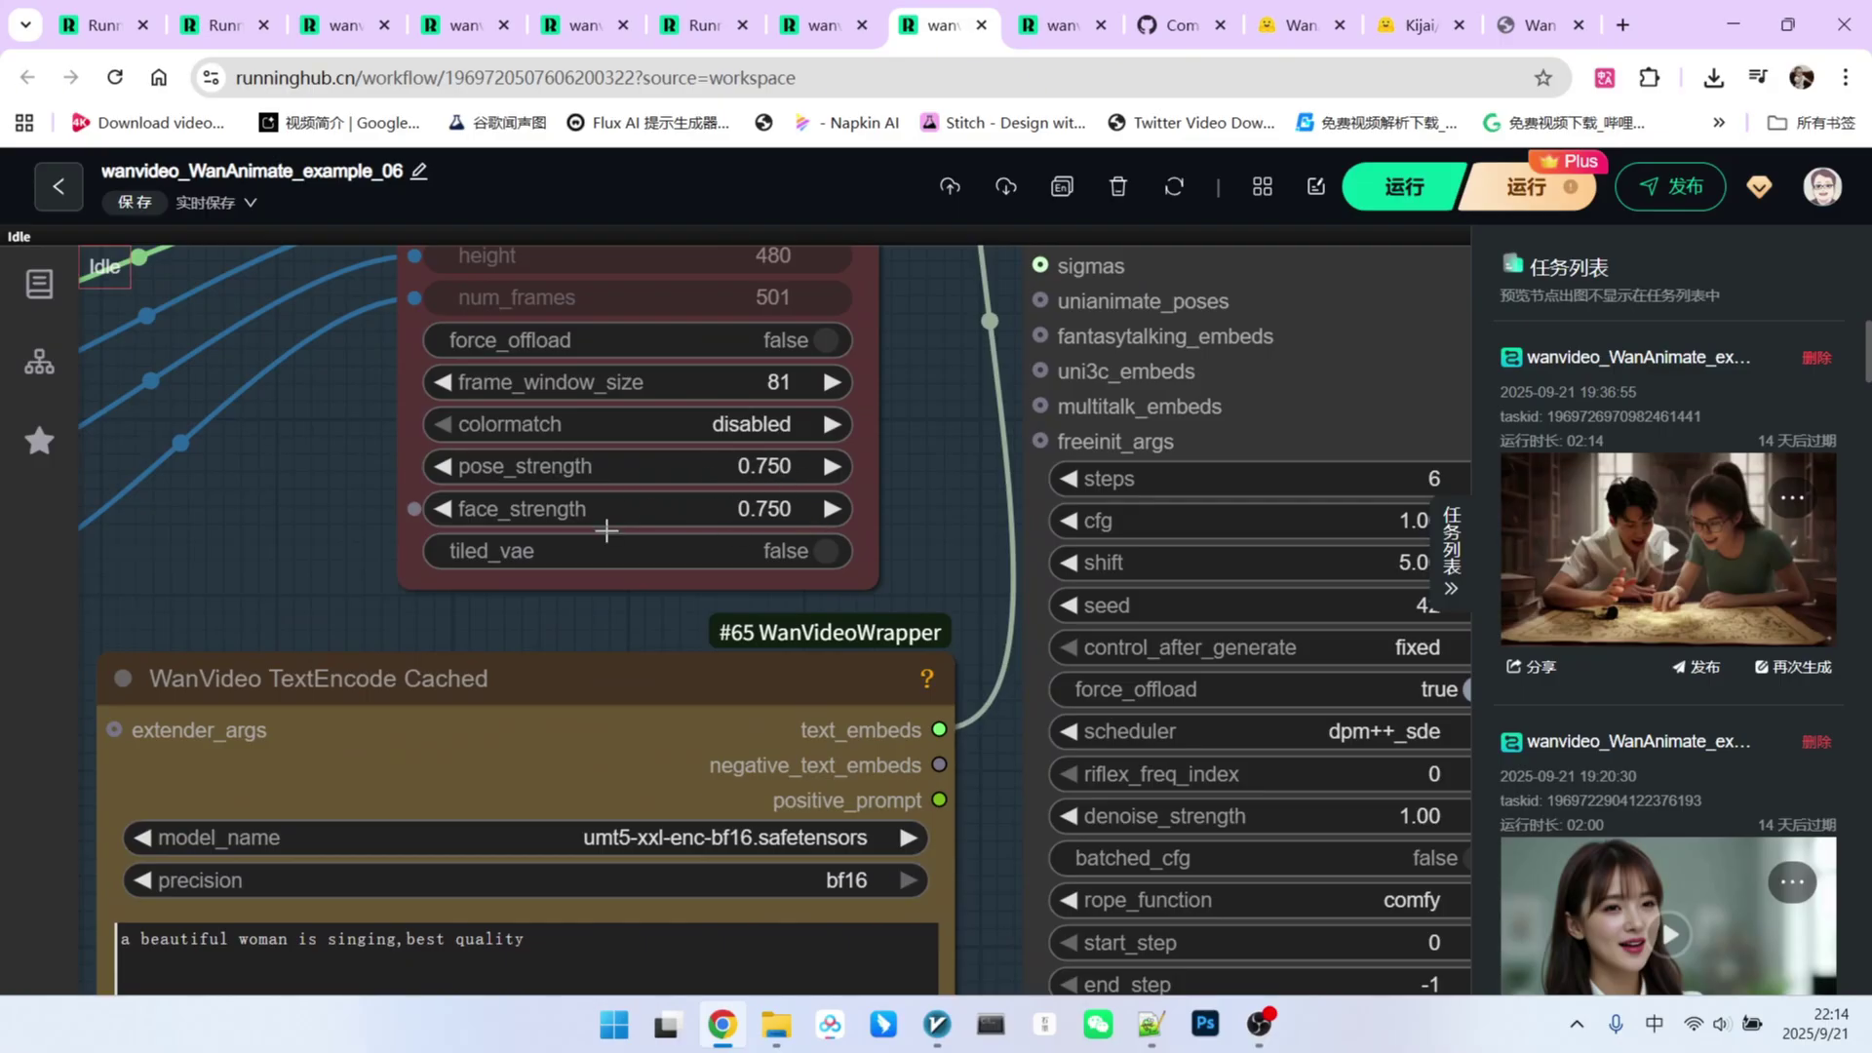
pyautogui.scroll(-1, 606, 527)
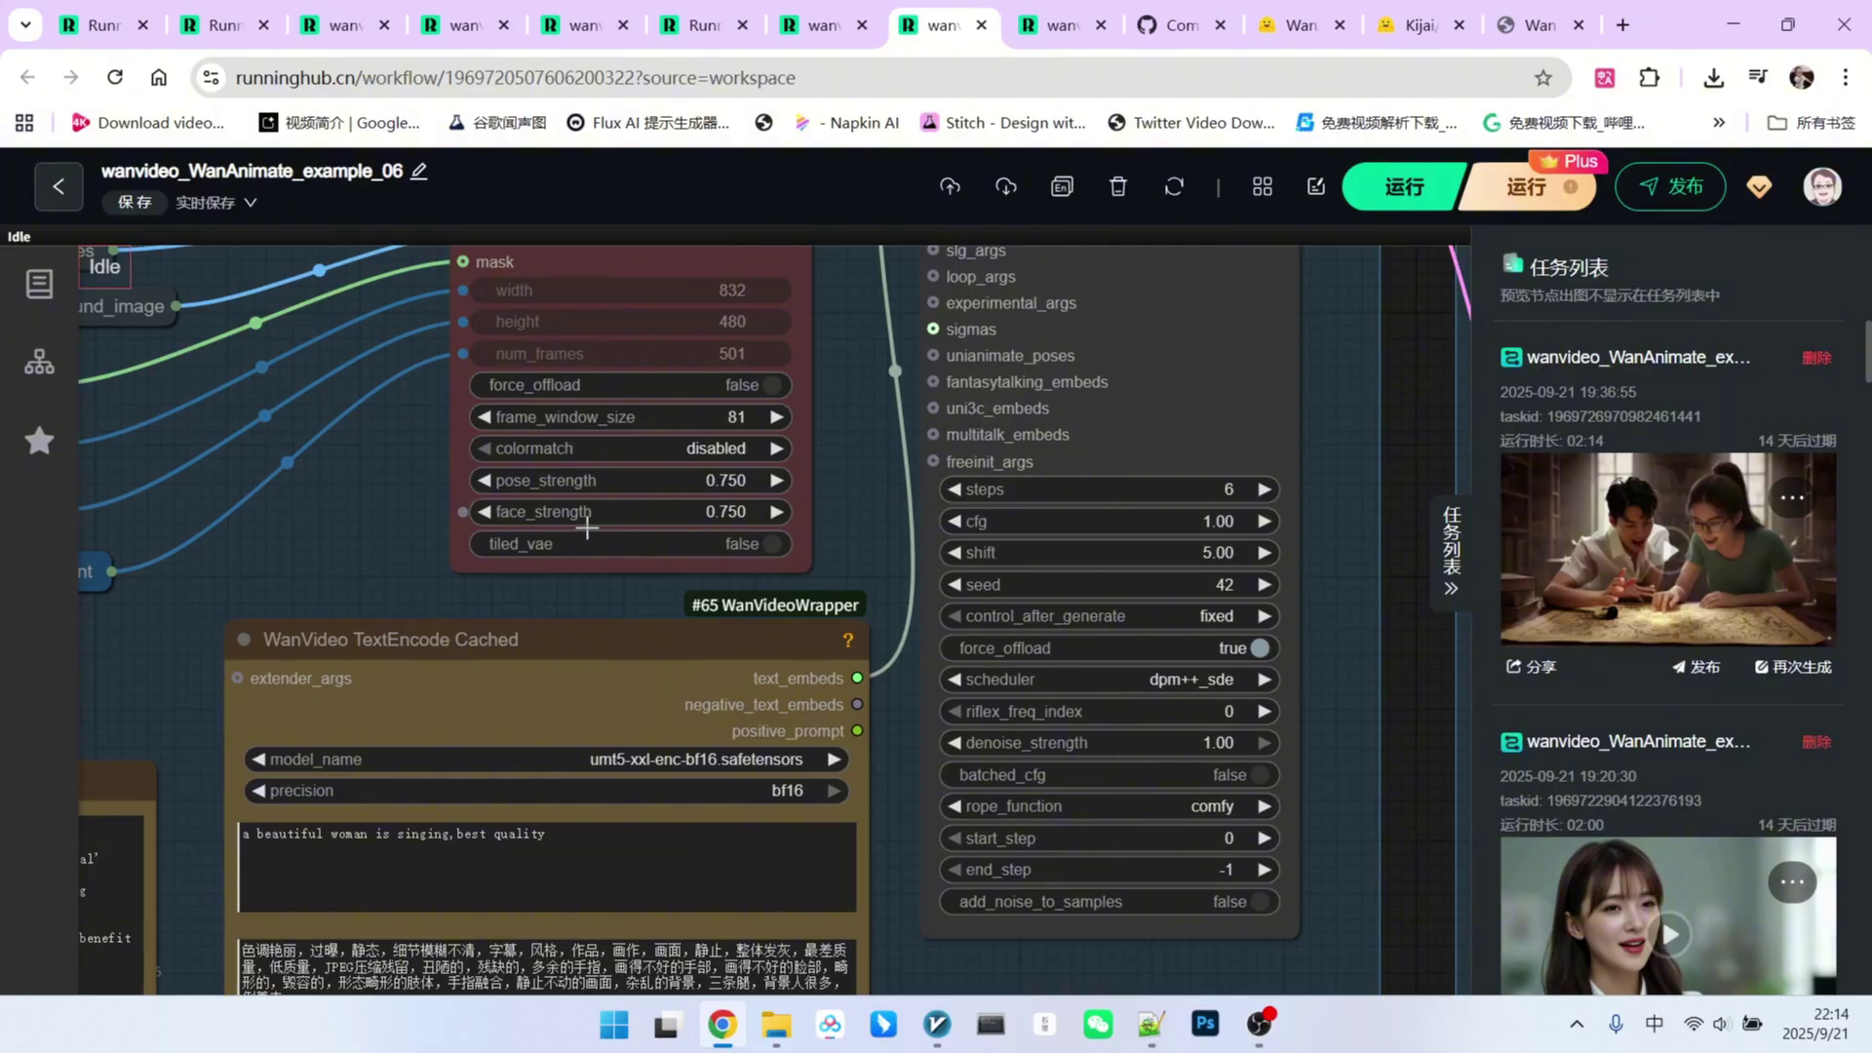
pyautogui.scroll(-4, 759, 554)
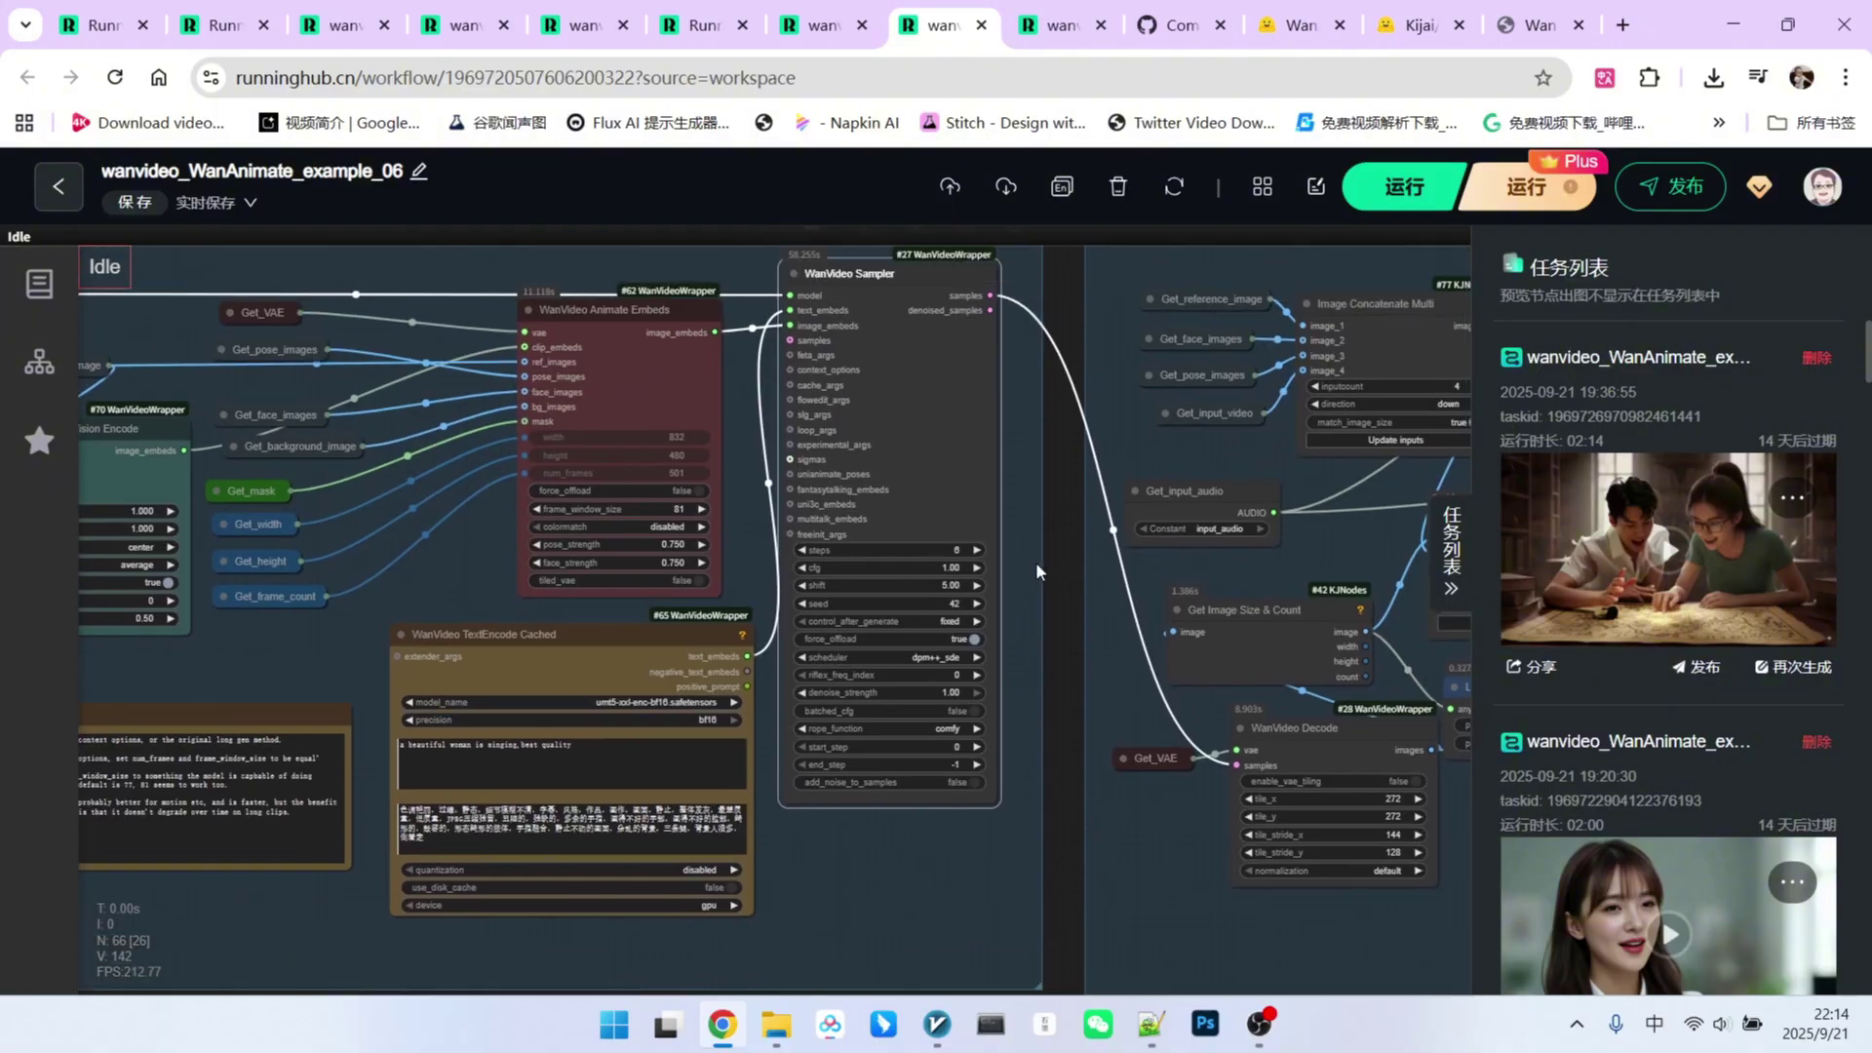
pyautogui.scroll(4, 907, 548)
pyautogui.scroll(4, 1024, 614)
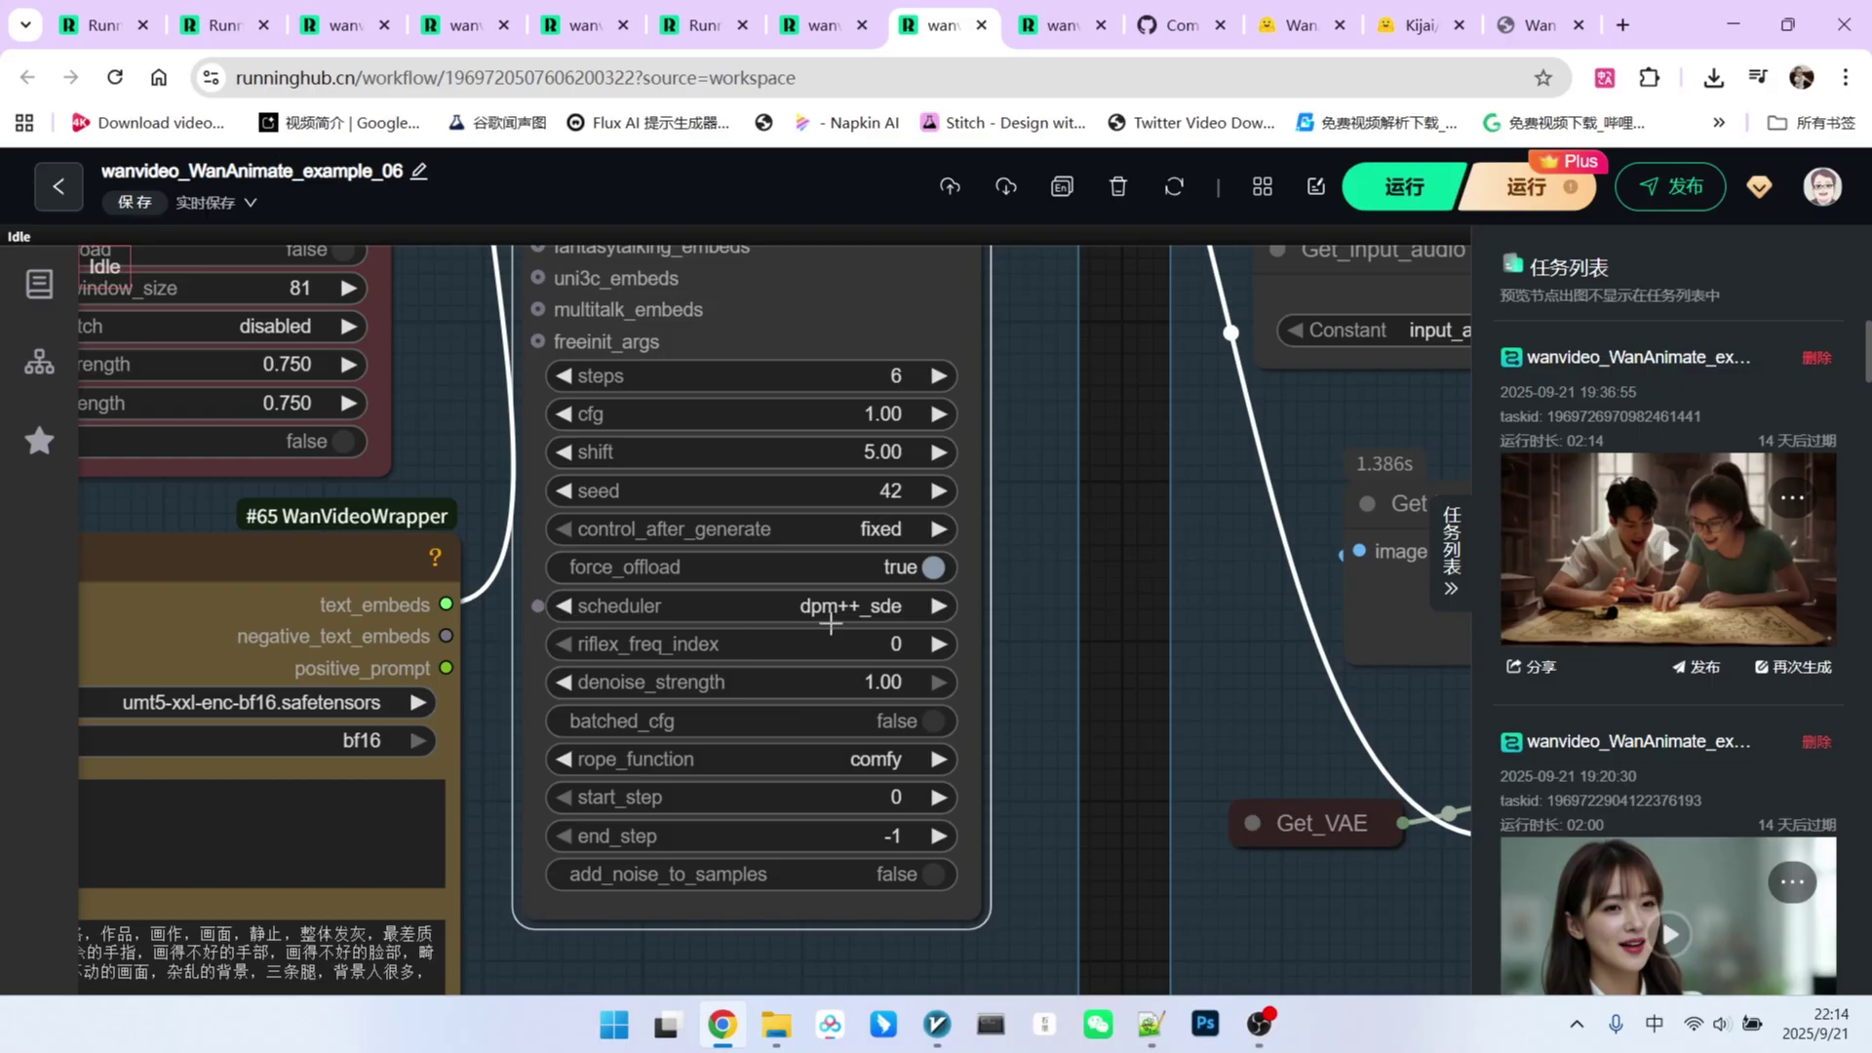
pyautogui.scroll(-8, 886, 620)
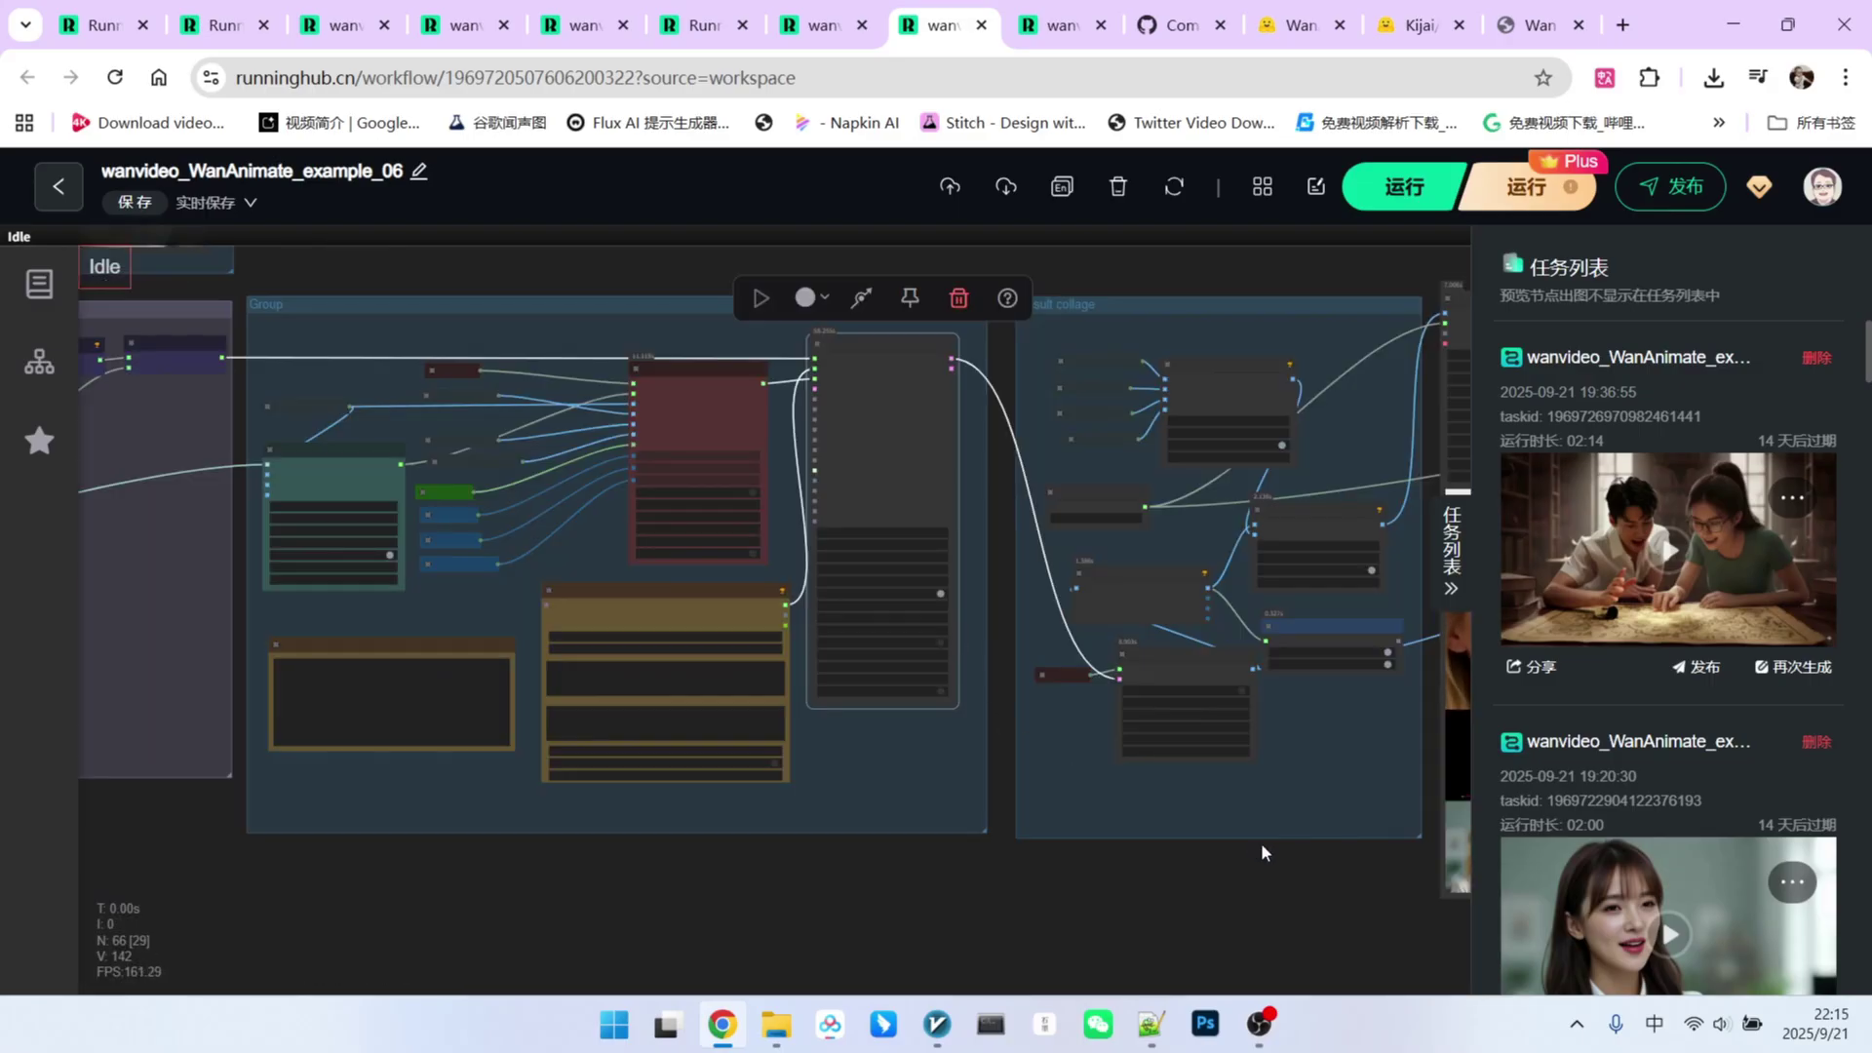
pyautogui.moveTo(1261, 842); pyautogui.dragTo(366, 855)
pyautogui.moveTo(972, 900); pyautogui.dragTo(819, 922)
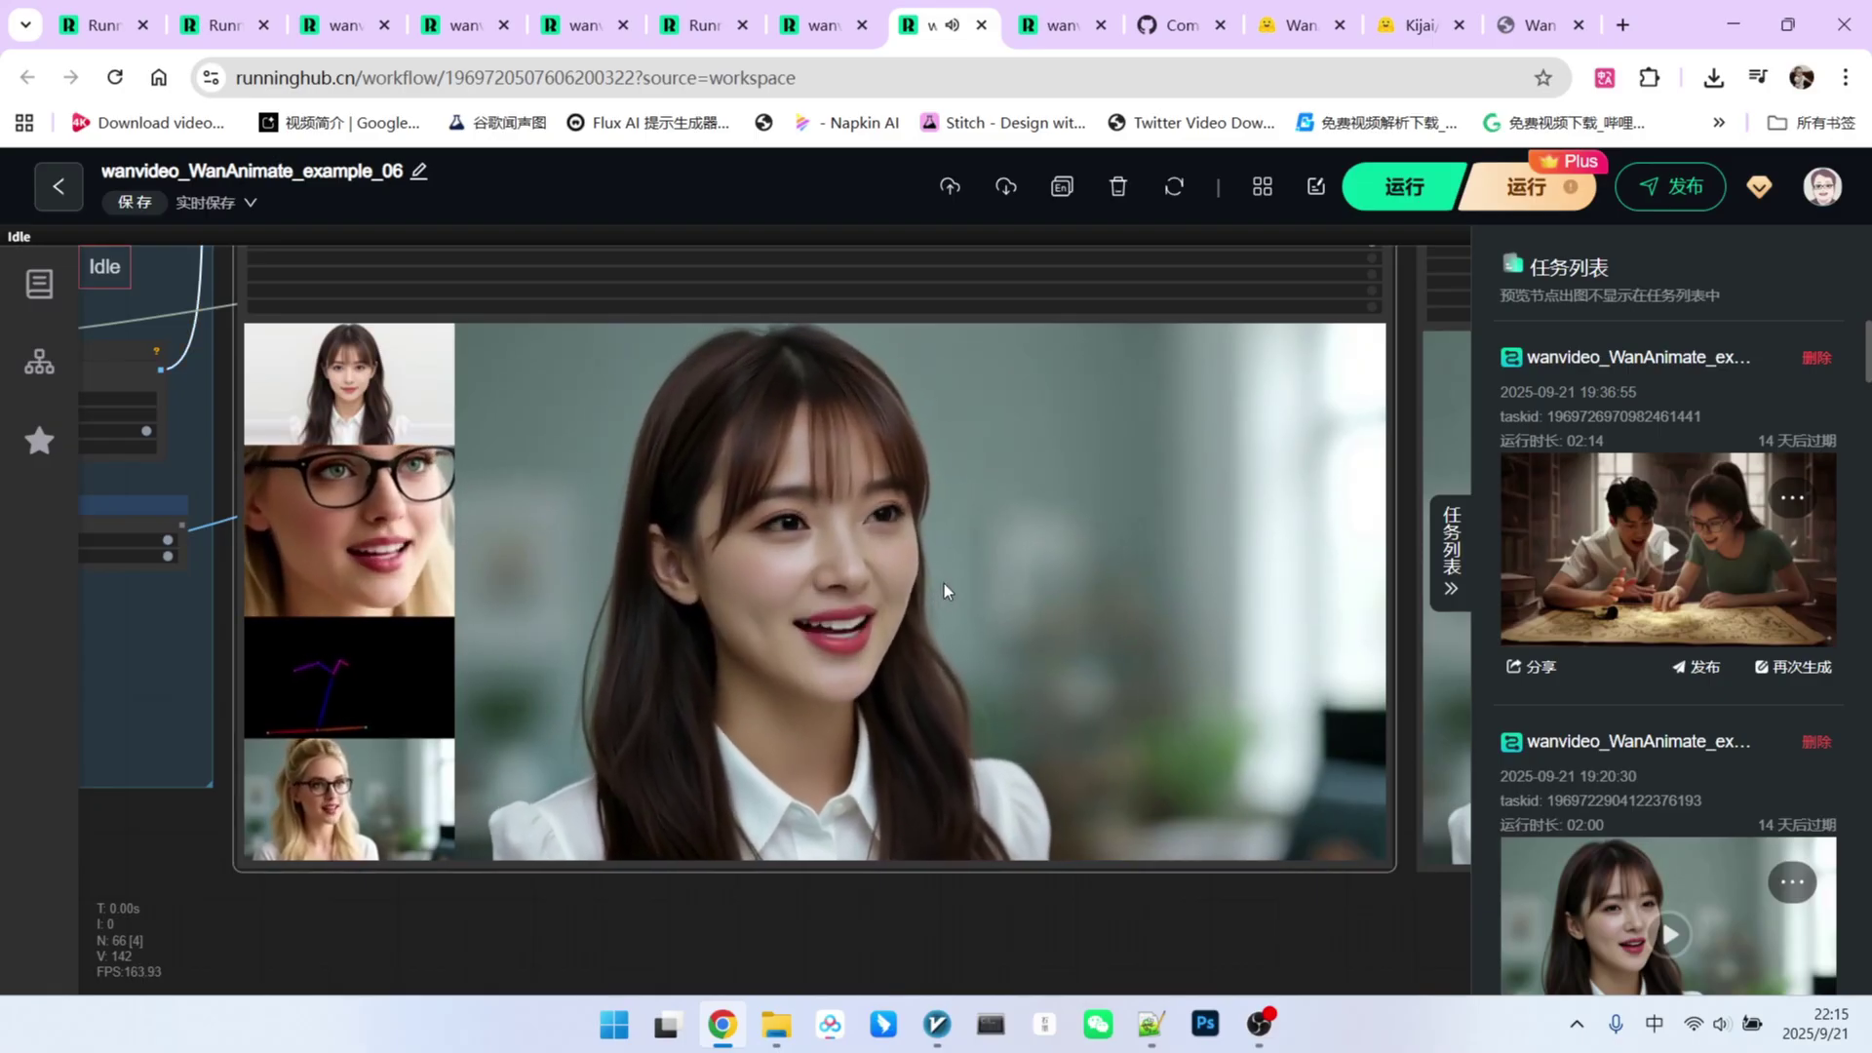
pyautogui.scroll(-2, 944, 584)
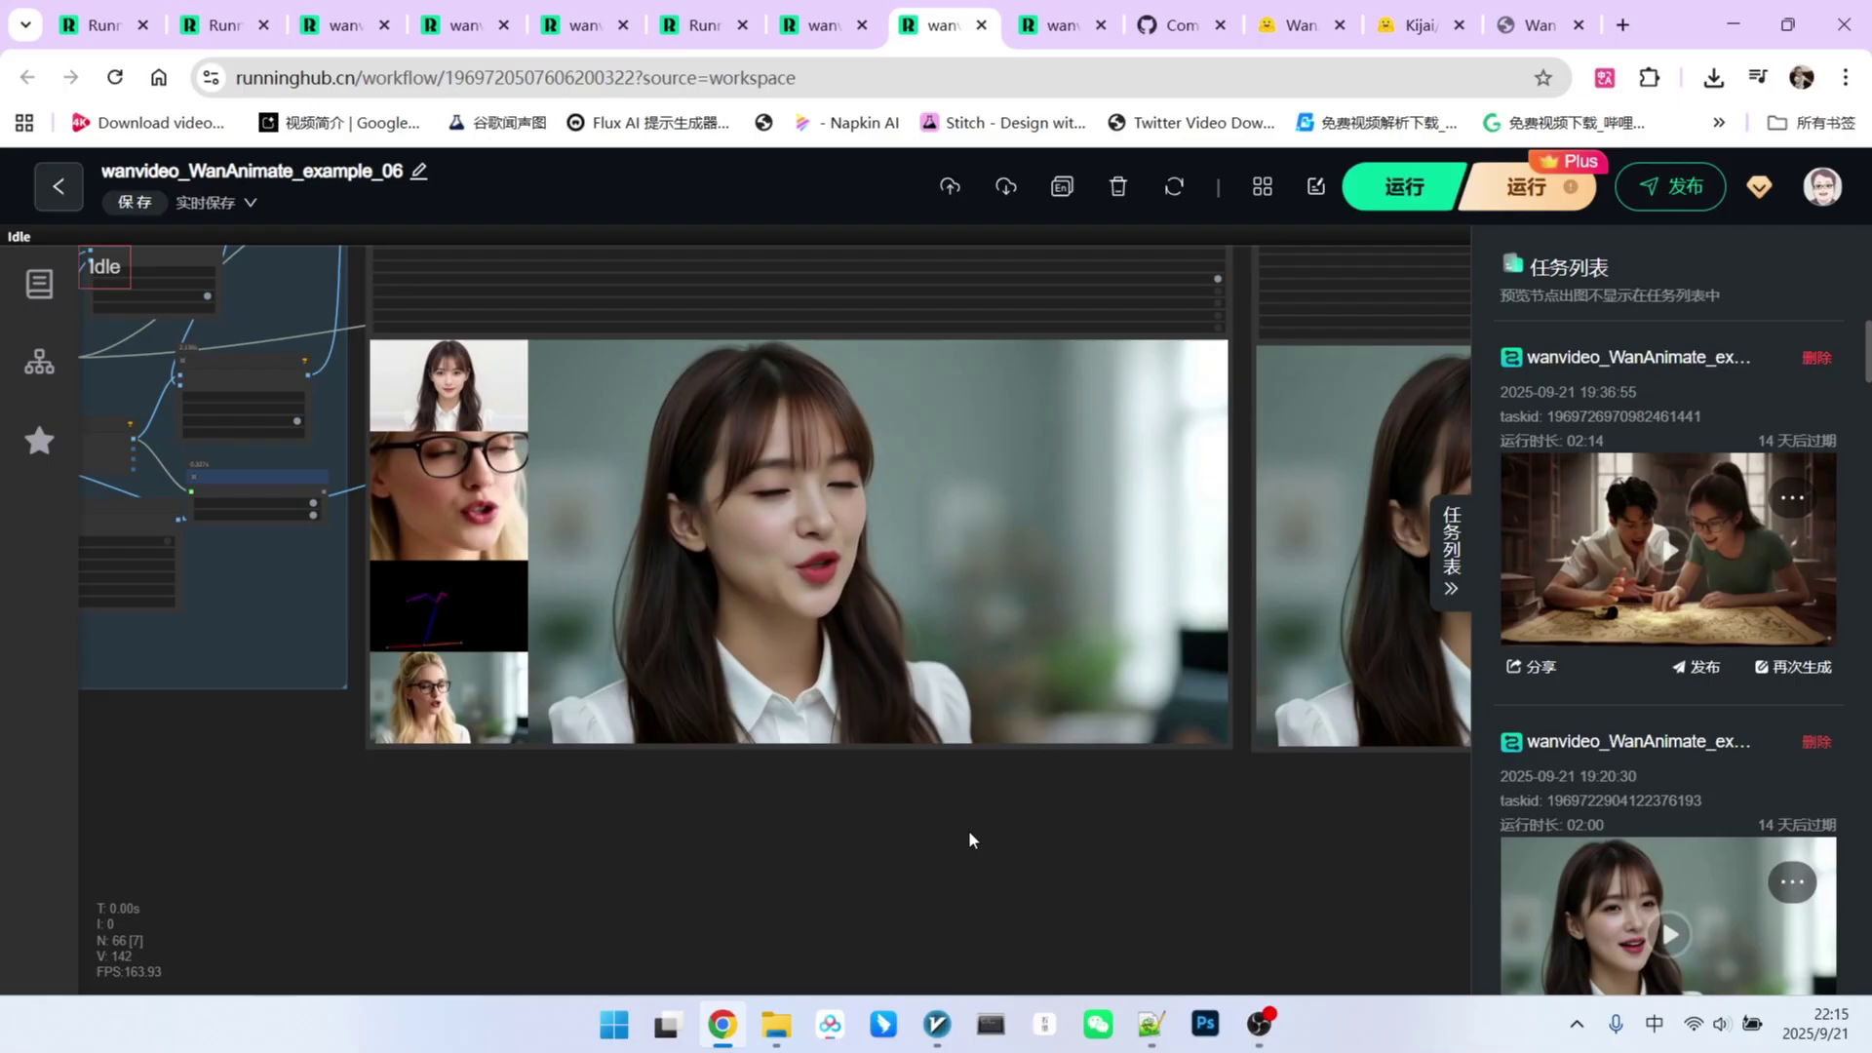
pyautogui.scroll(1, 969, 841)
pyautogui.scroll(1, 1000, 842)
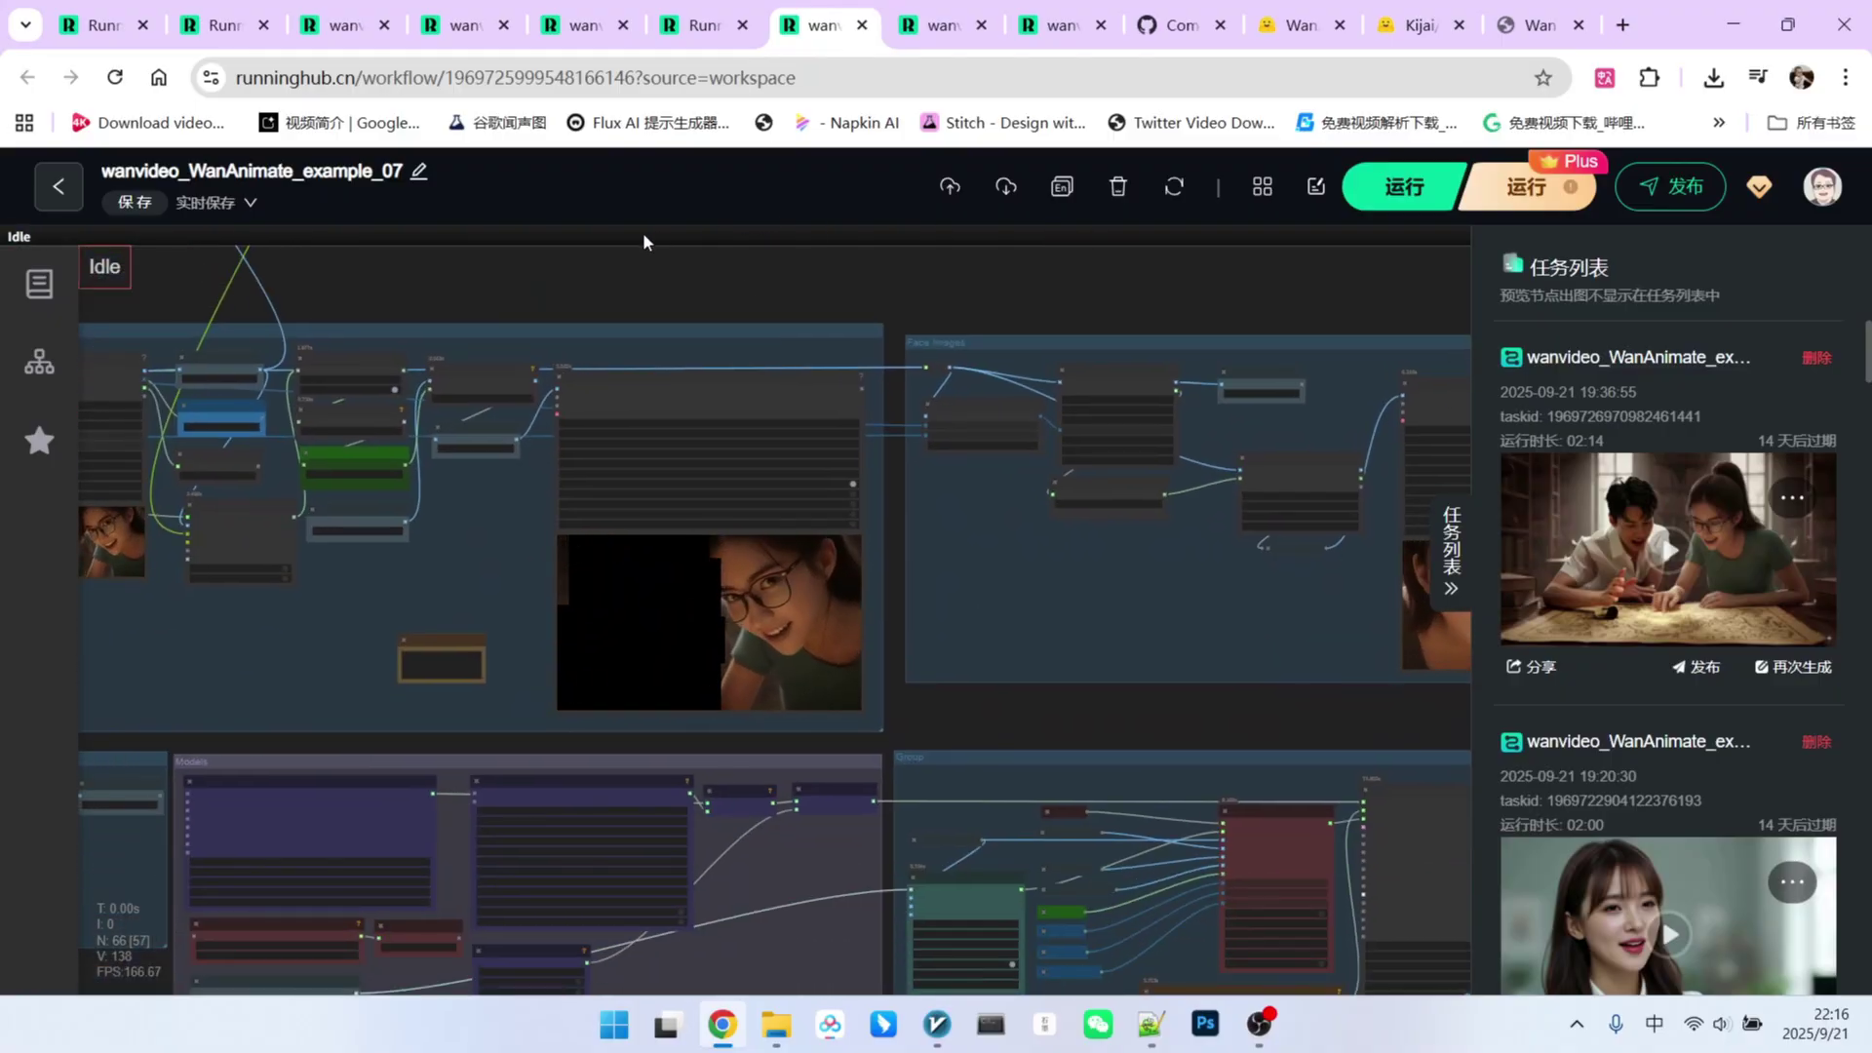
# Pan the example_07 graph to center the Load Video node's two-girls source clip.
pyautogui.moveTo(886, 283); pyautogui.dragTo(786, 234)
pyautogui.scroll(2, 786, 234)
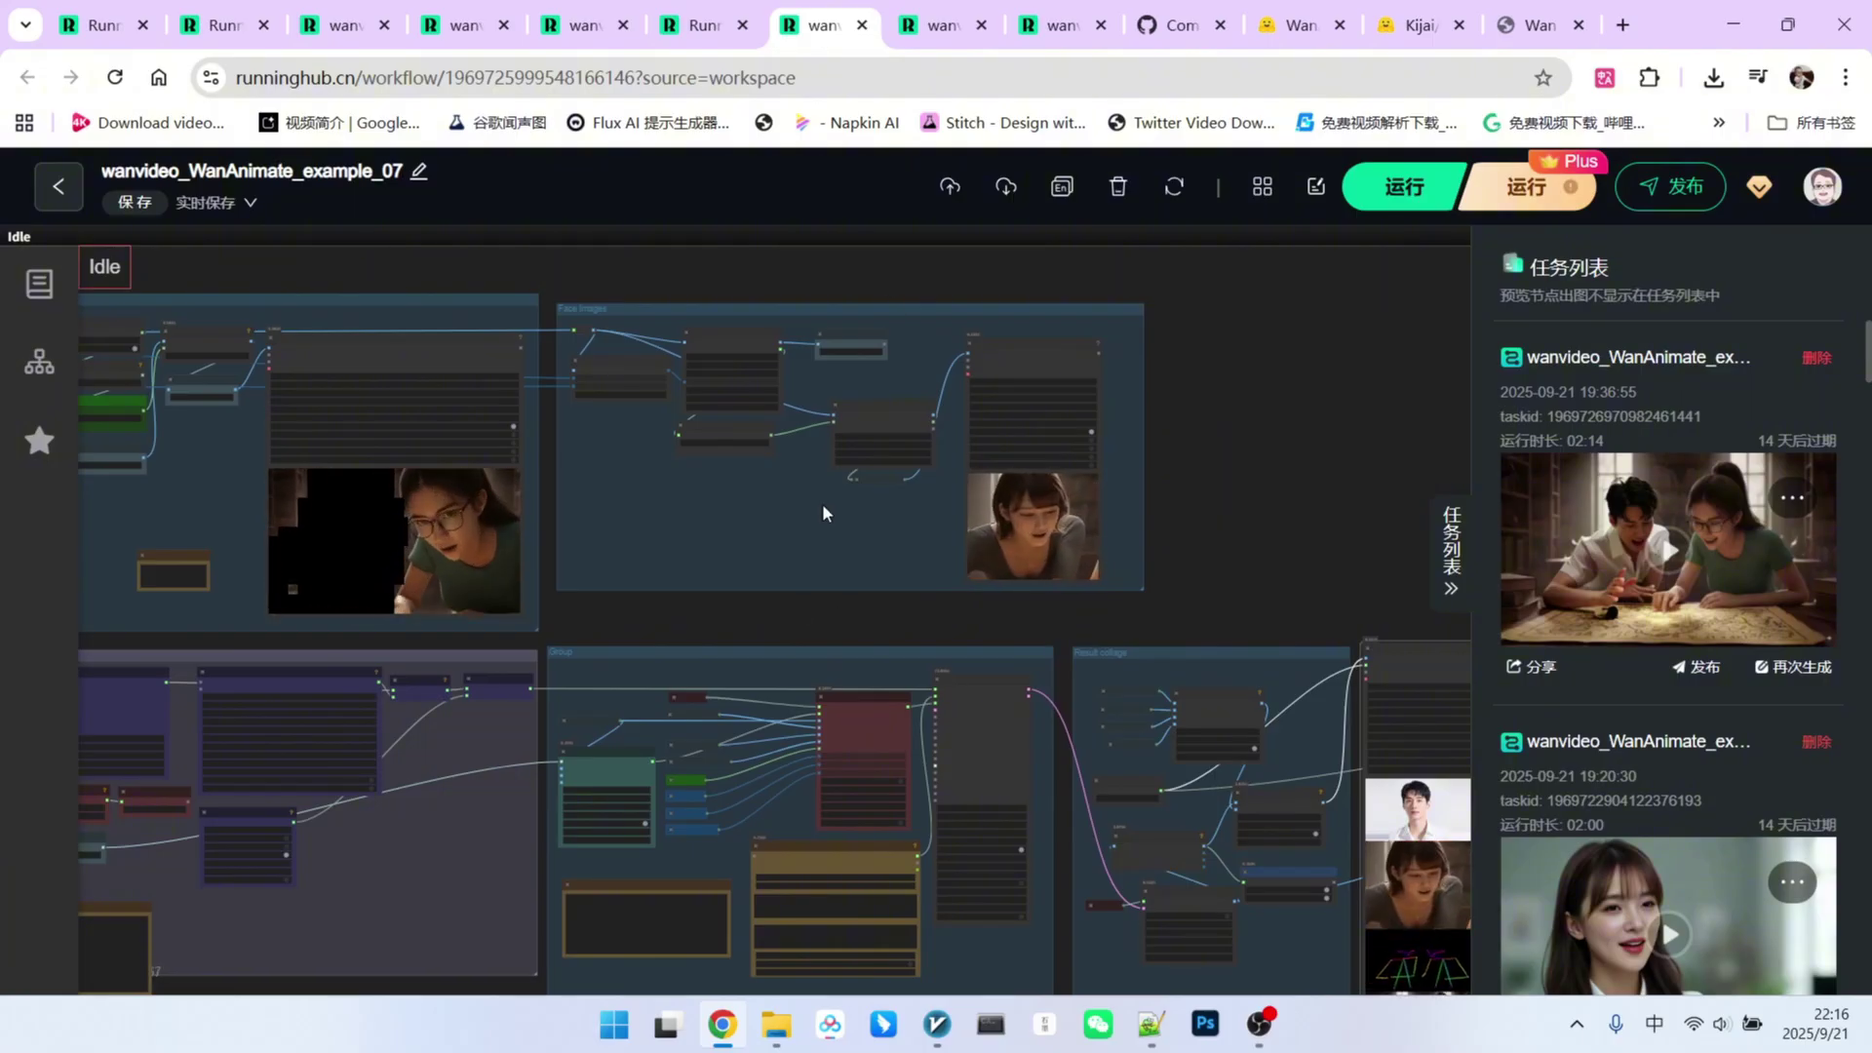
pyautogui.scroll(-3, 823, 503)
pyautogui.scroll(2, 798, 445)
pyautogui.moveTo(783, 440); pyautogui.dragTo(797, 432)
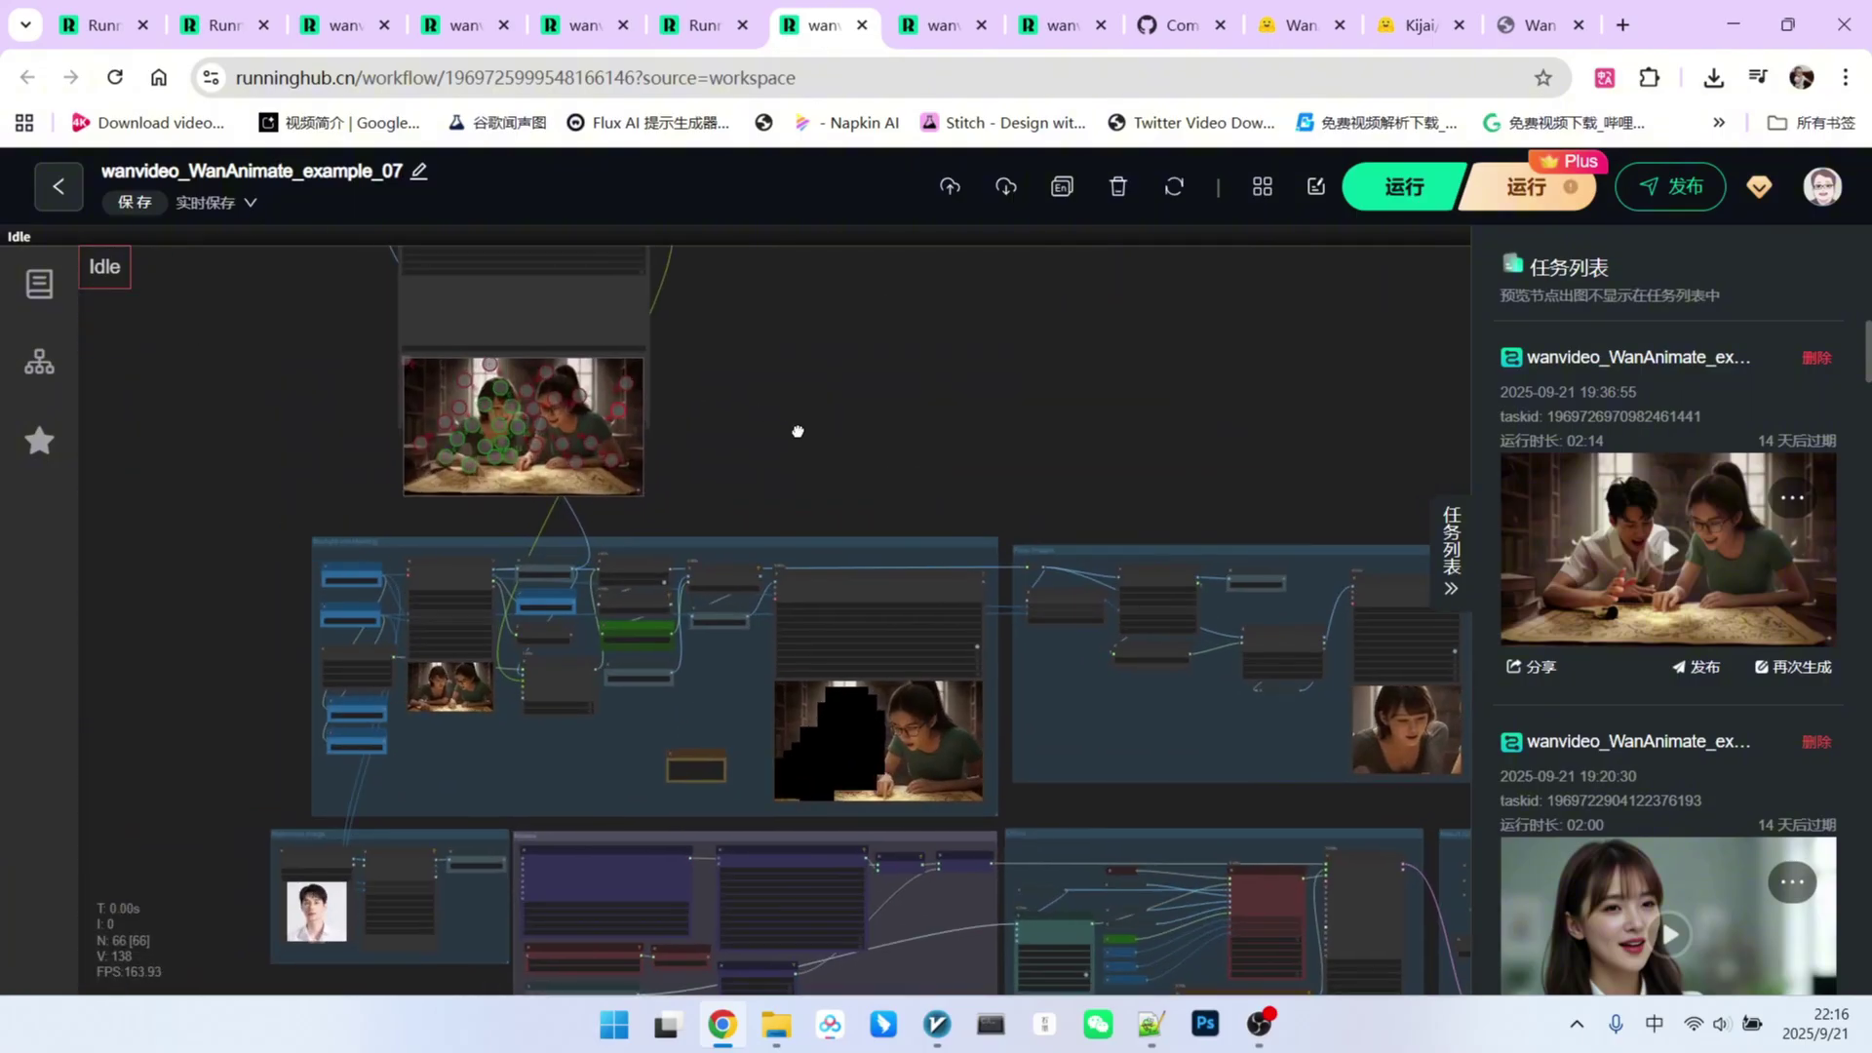
pyautogui.scroll(3, 797, 432)
pyautogui.scroll(3, 440, 642)
pyautogui.scroll(2, 663, 772)
pyautogui.moveTo(661, 771); pyautogui.dragTo(883, 860)
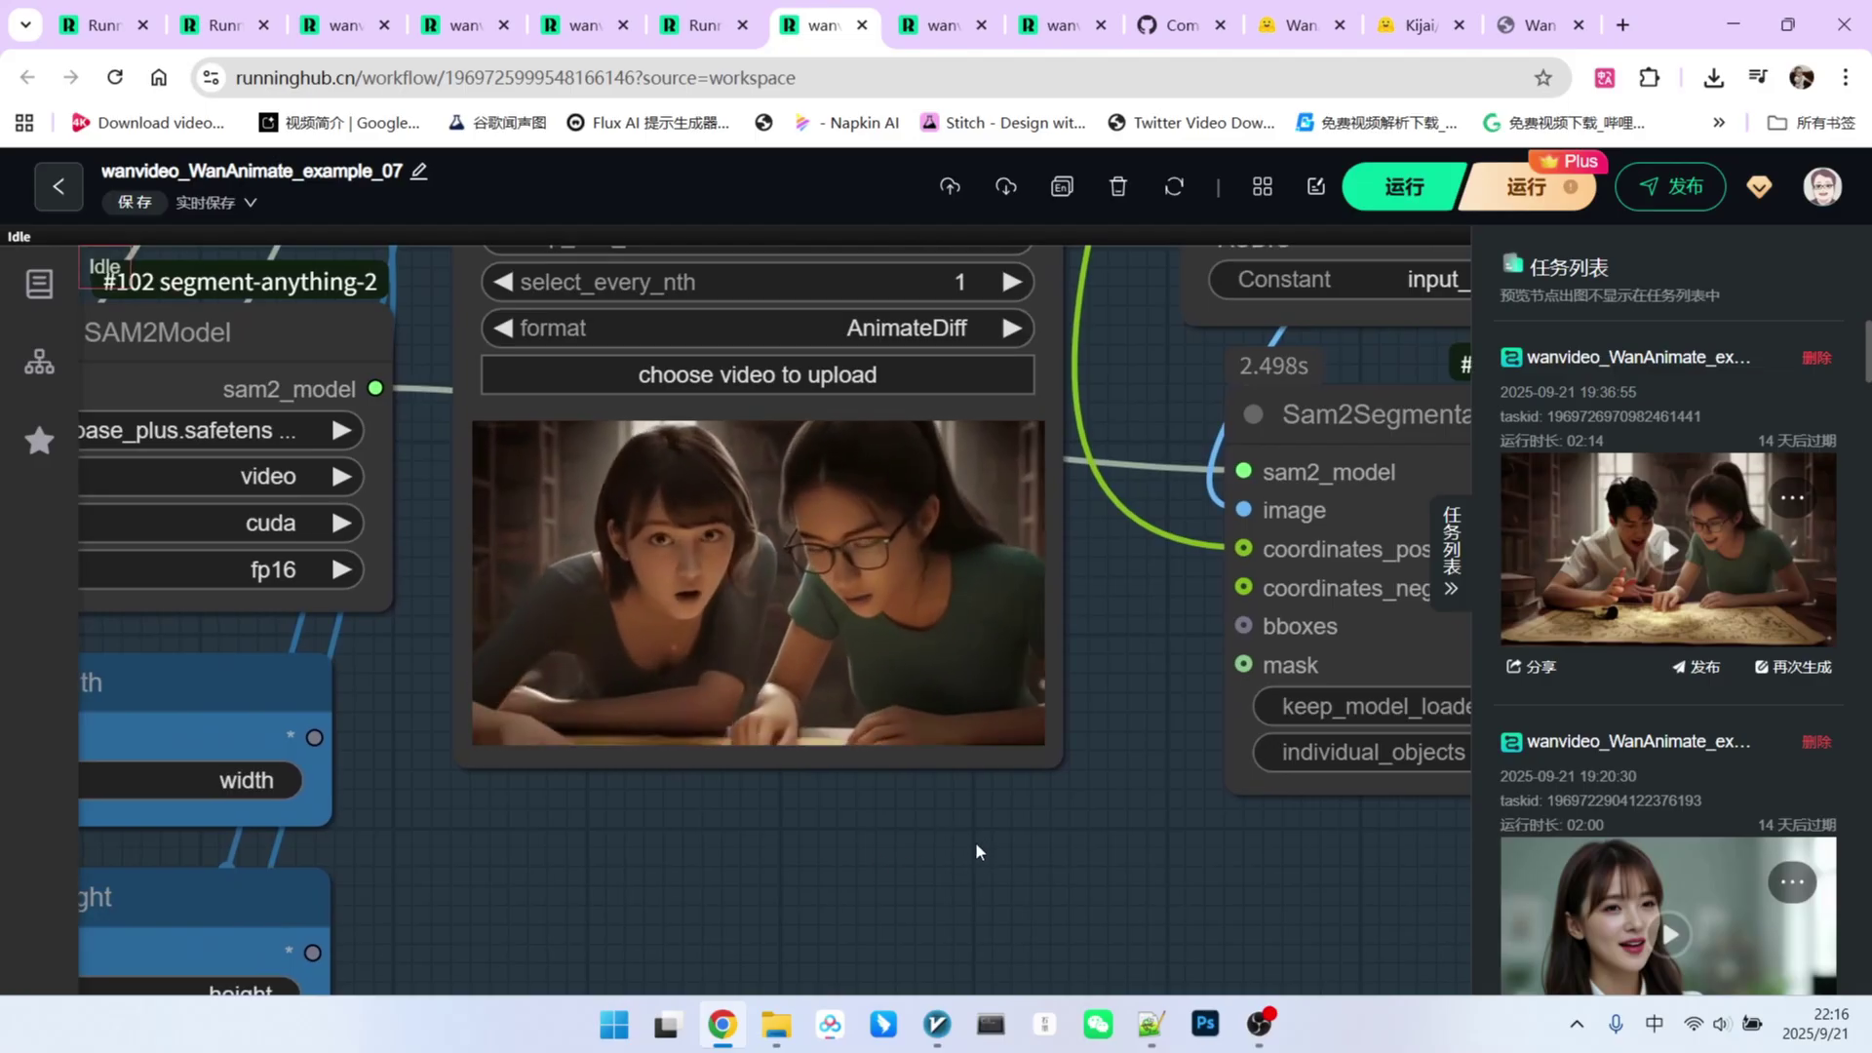
pyautogui.scroll(-1, 946, 862)
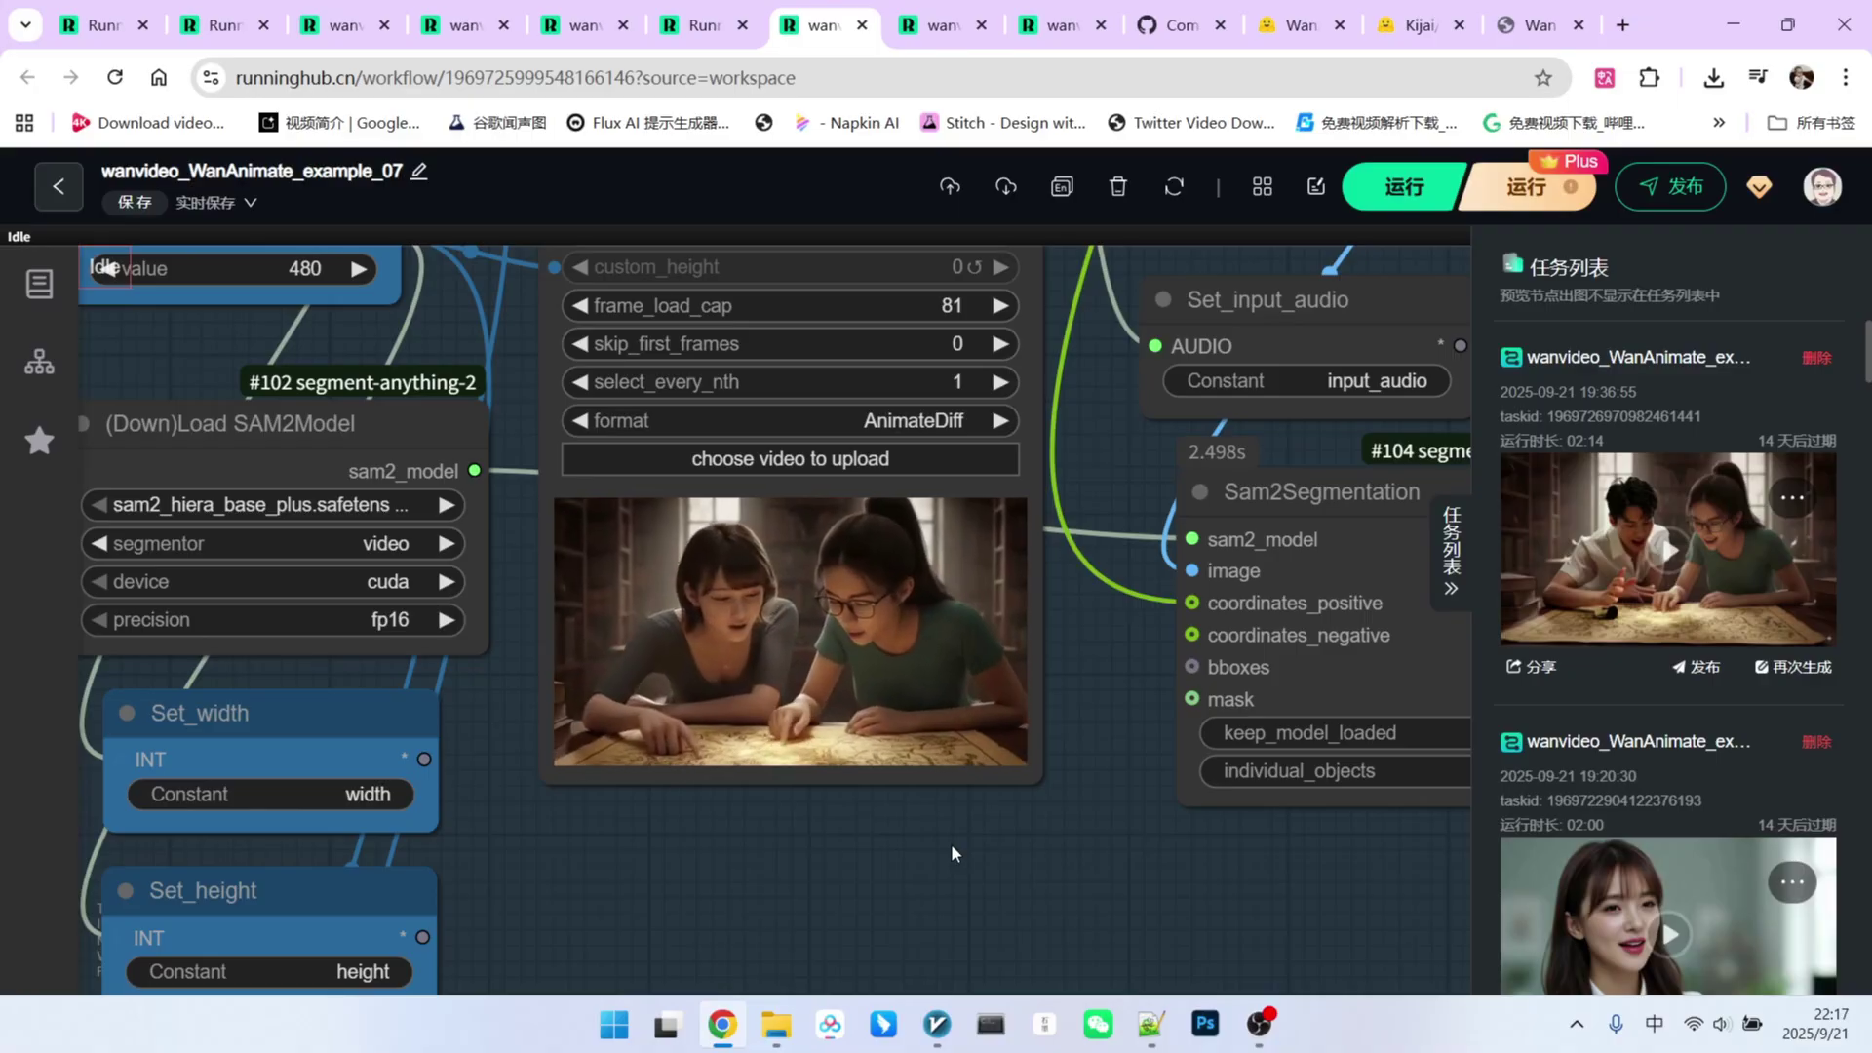
pyautogui.scroll(-2, 952, 845)
pyautogui.scroll(-3, 951, 844)
pyautogui.scroll(-2, 950, 844)
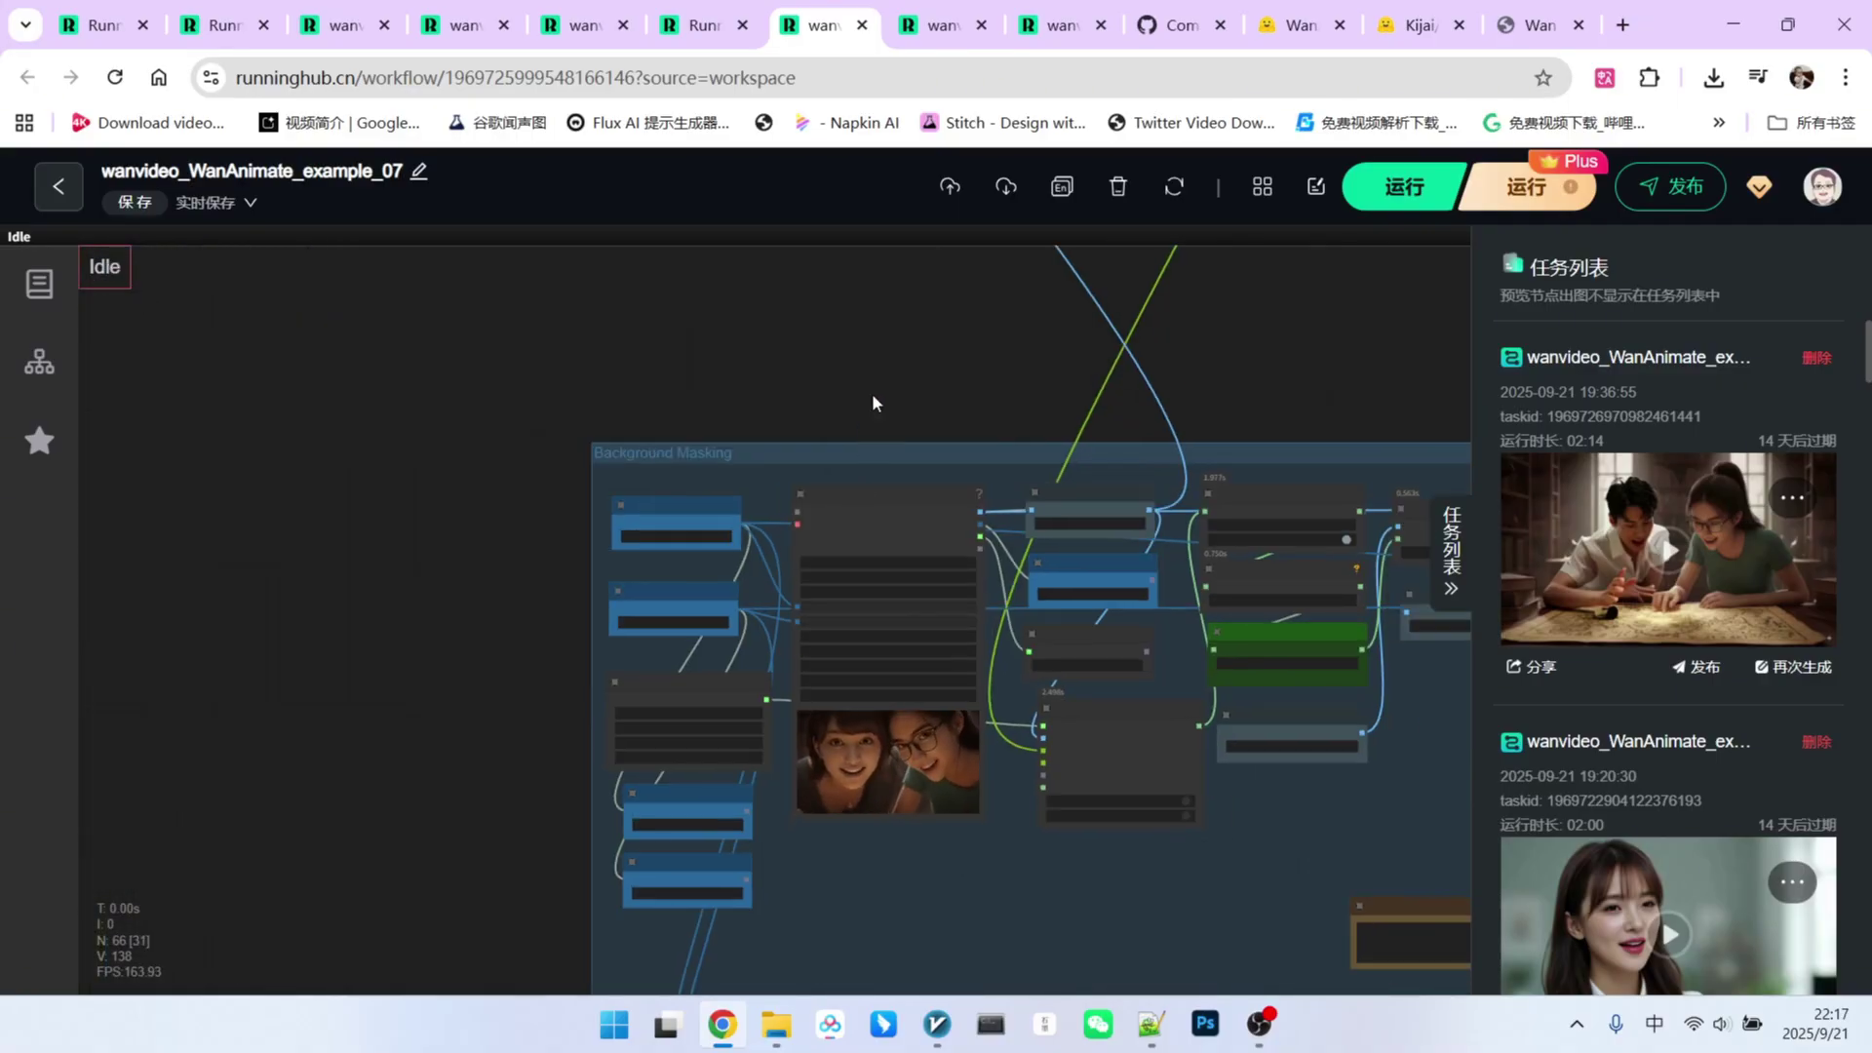
pyautogui.moveTo(872, 394); pyautogui.dragTo(872, 819)
pyautogui.scroll(3, 1151, 732)
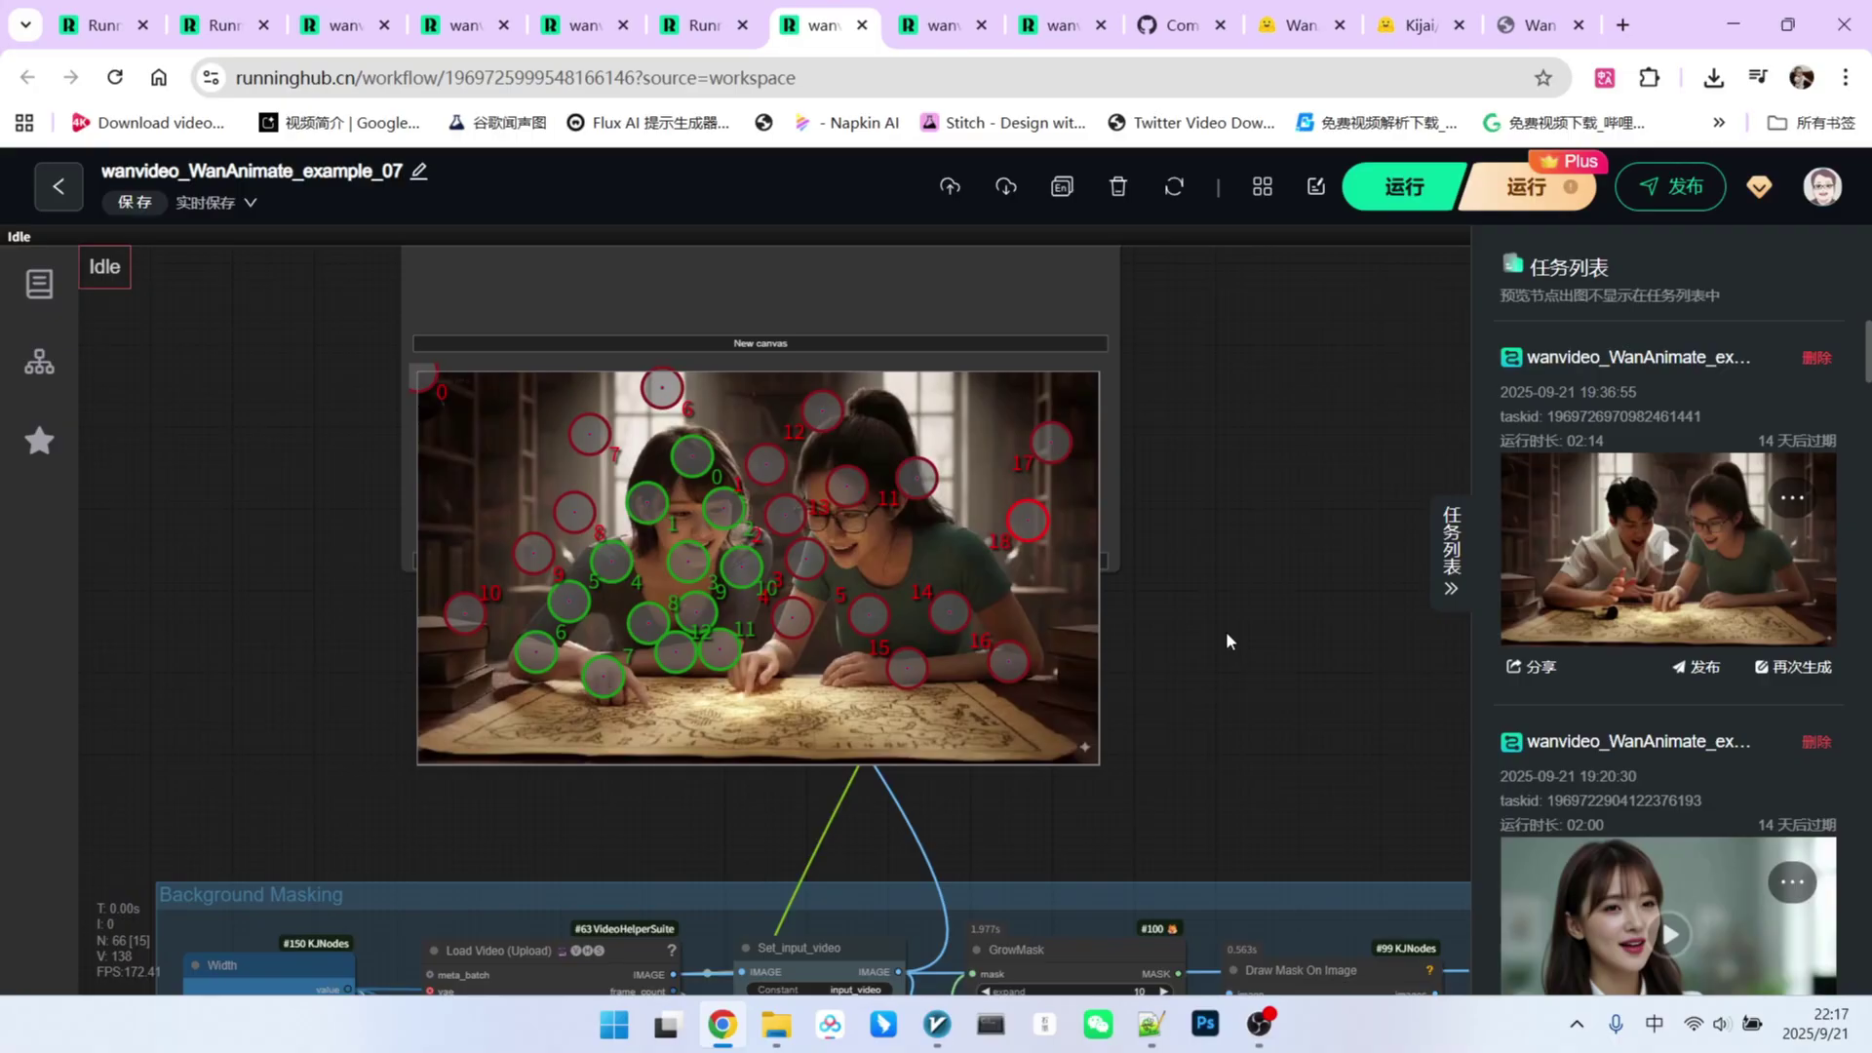
pyautogui.scroll(1, 1227, 631)
pyautogui.scroll(1, 1272, 664)
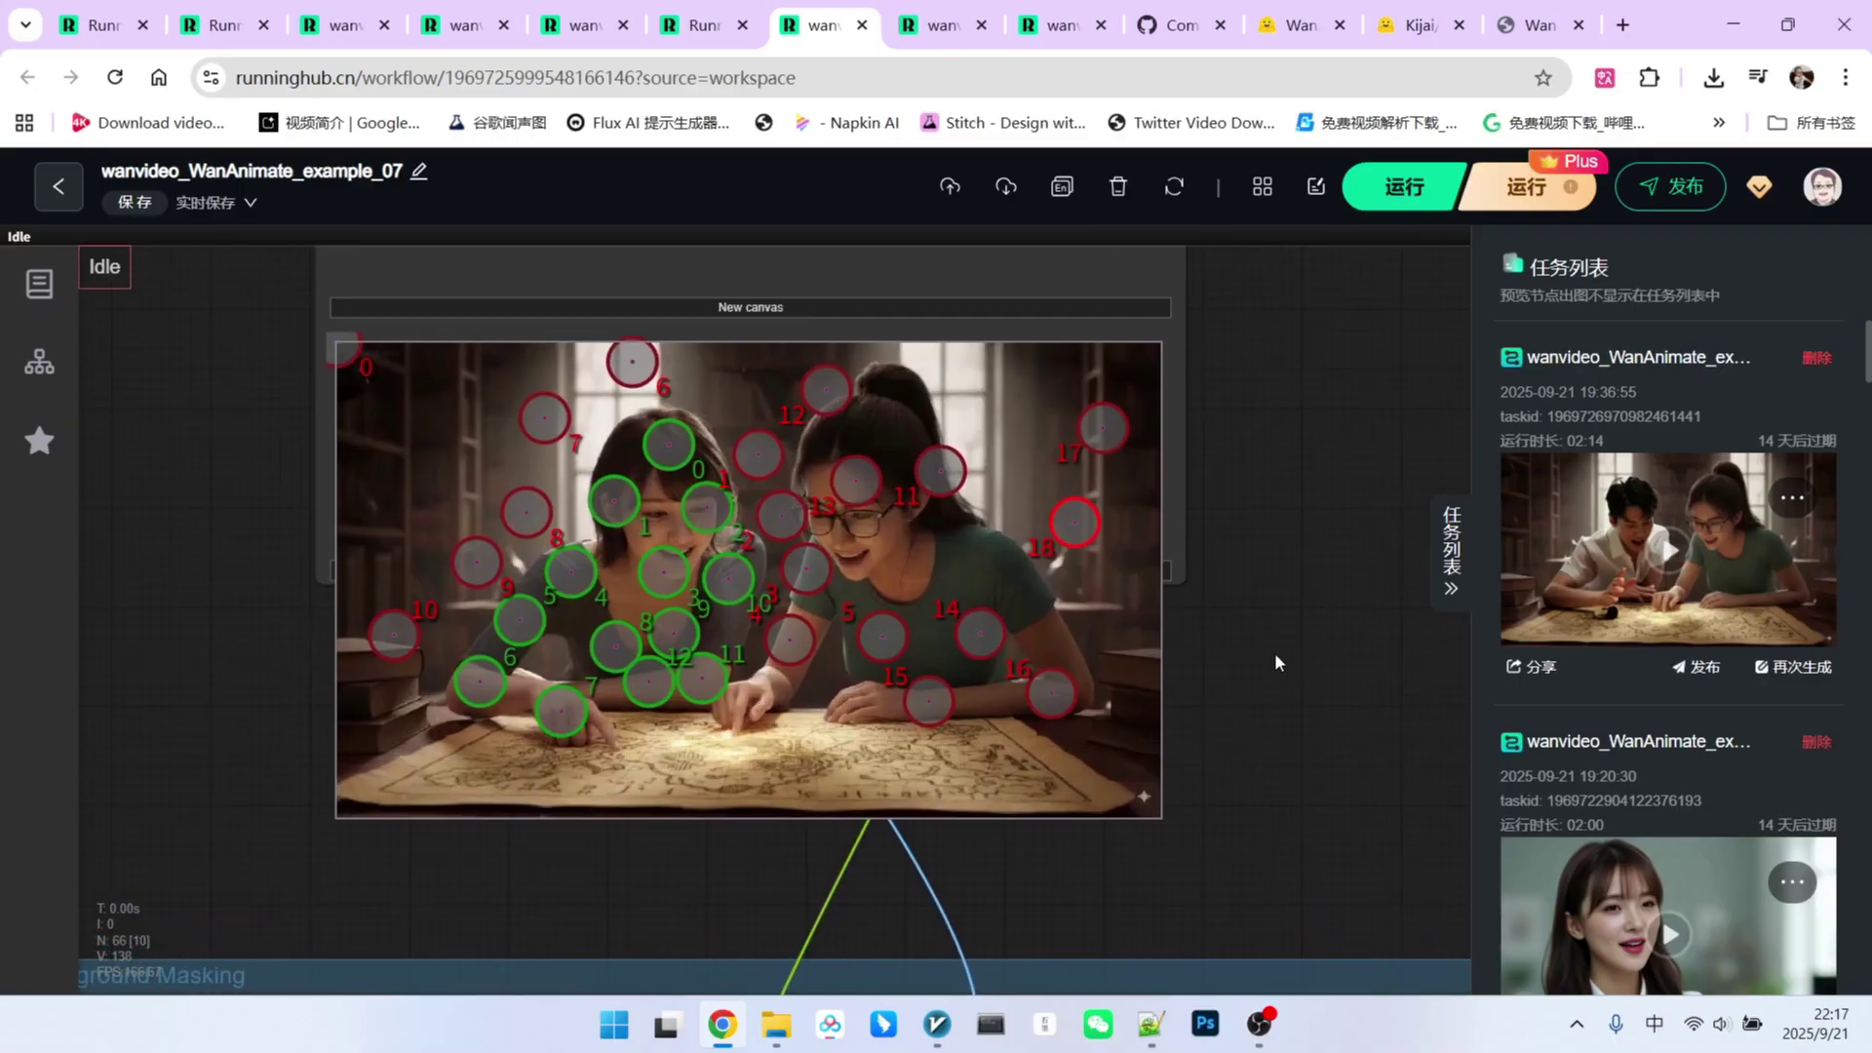
pyautogui.scroll(1, 1275, 652)
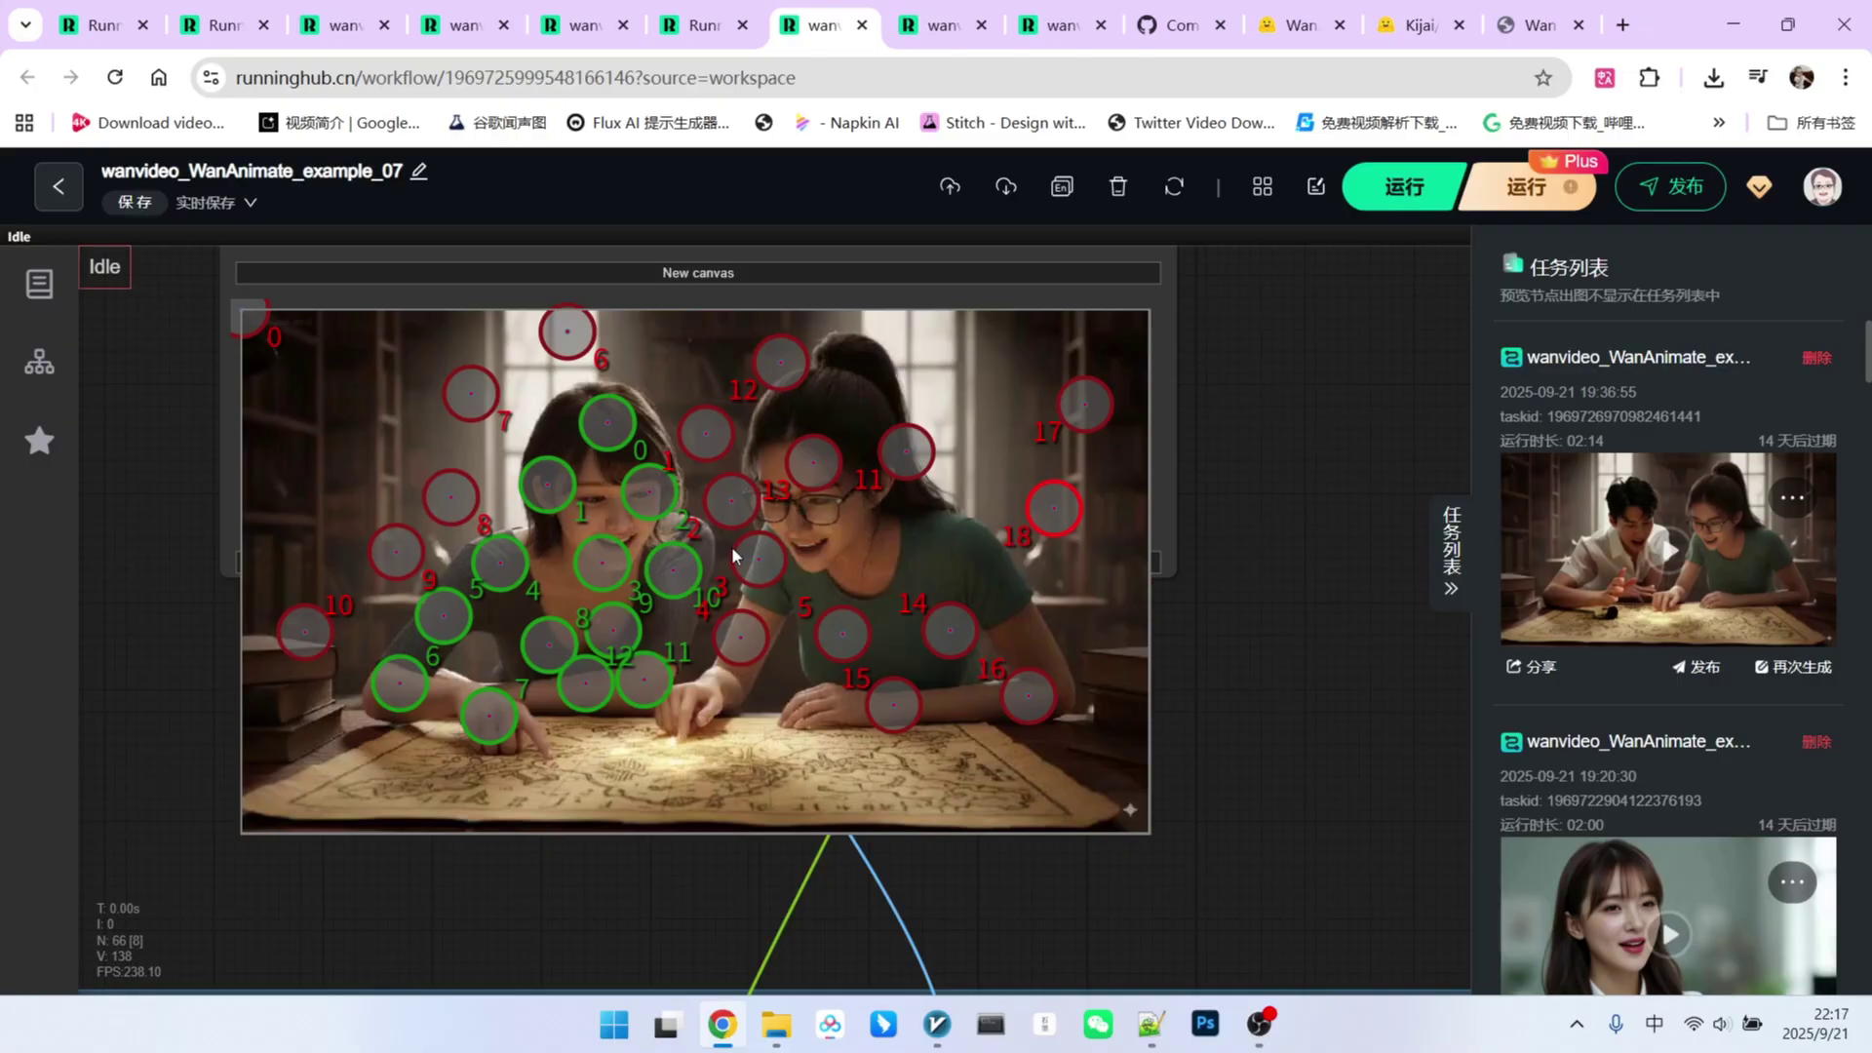
pyautogui.scroll(-5, 1205, 588)
pyautogui.scroll(-3, 826, 362)
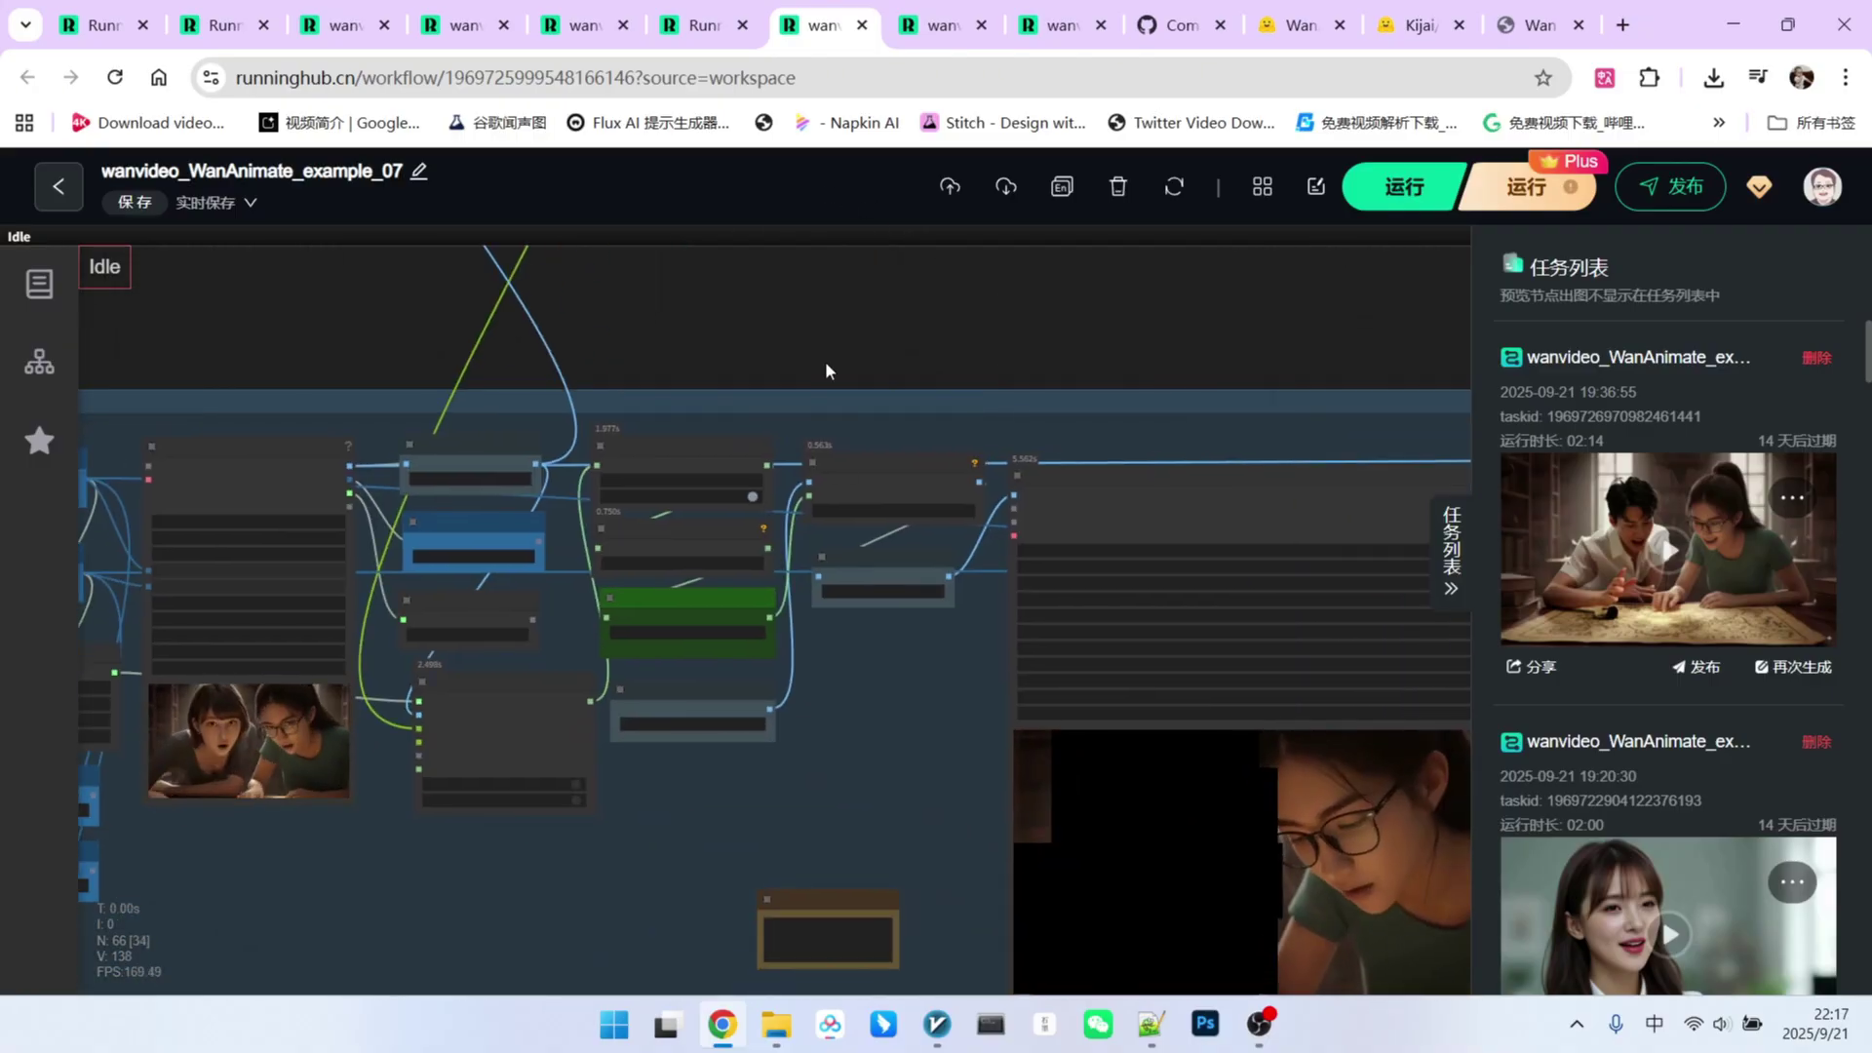
pyautogui.scroll(8, 1034, 432)
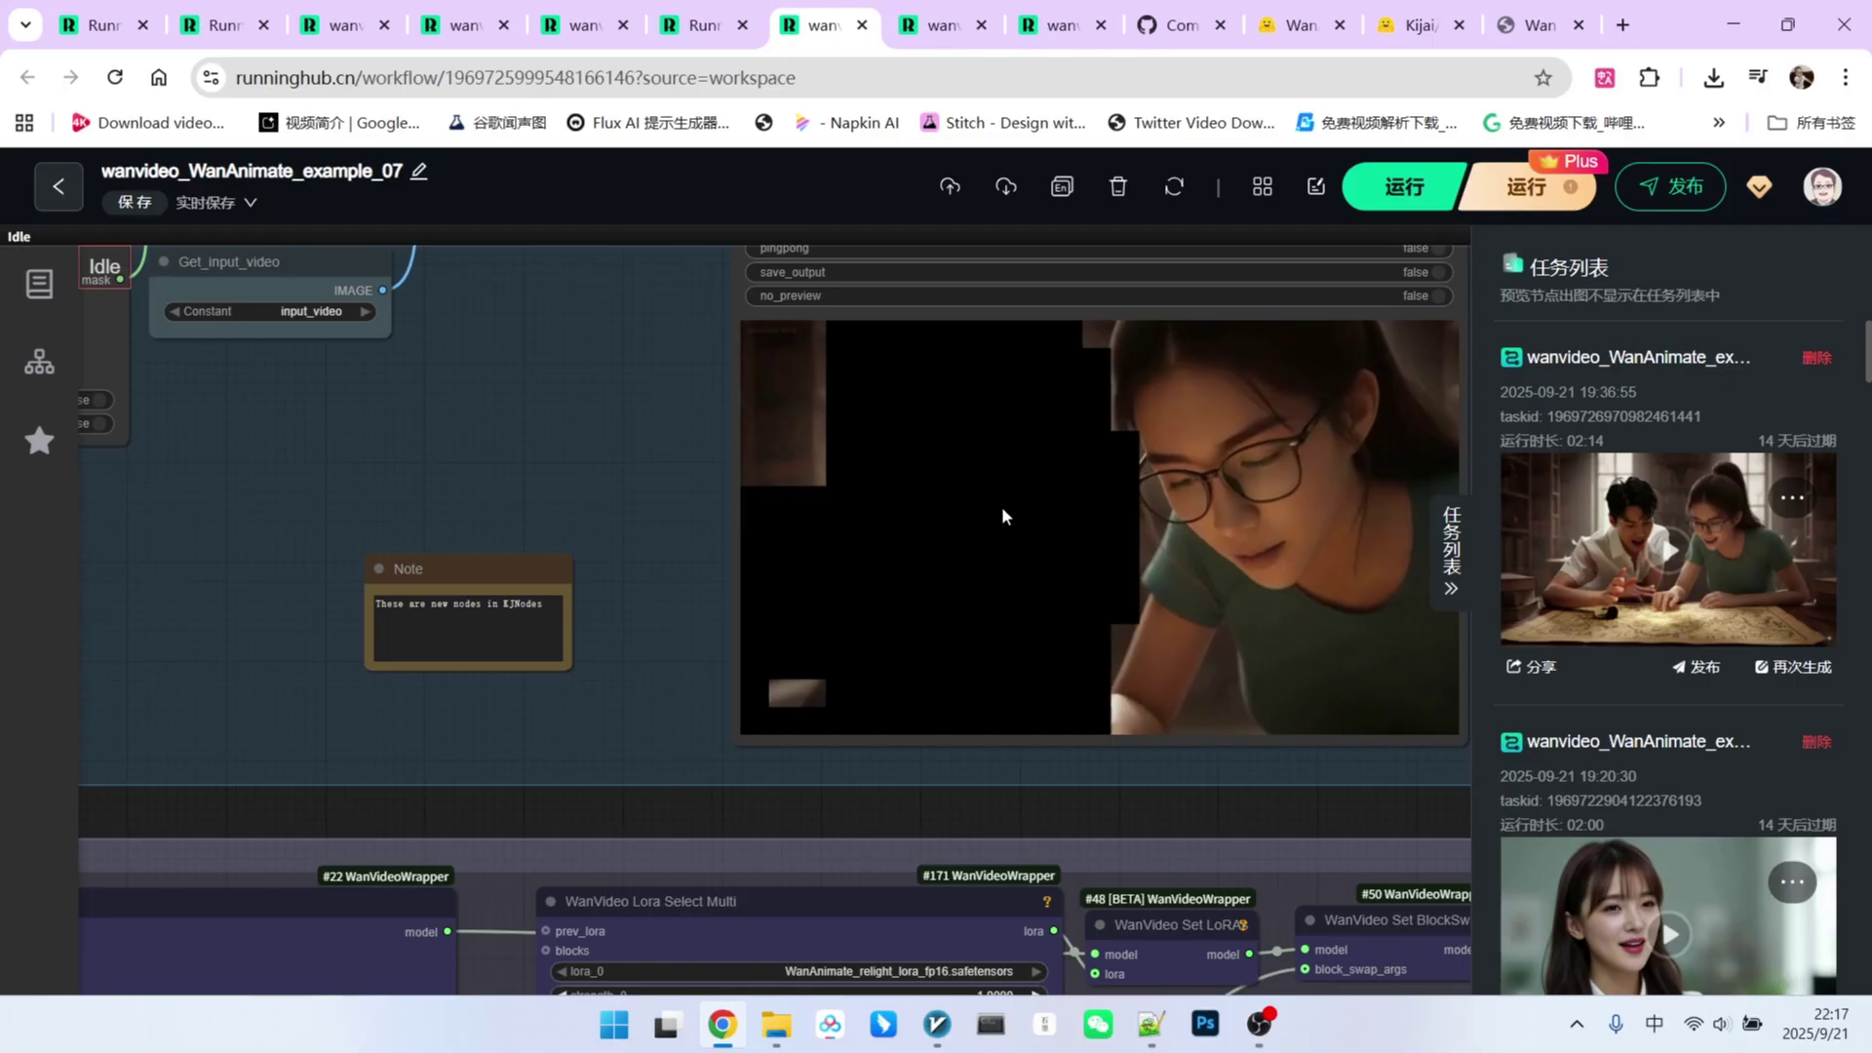
pyautogui.scroll(-6, 590, 481)
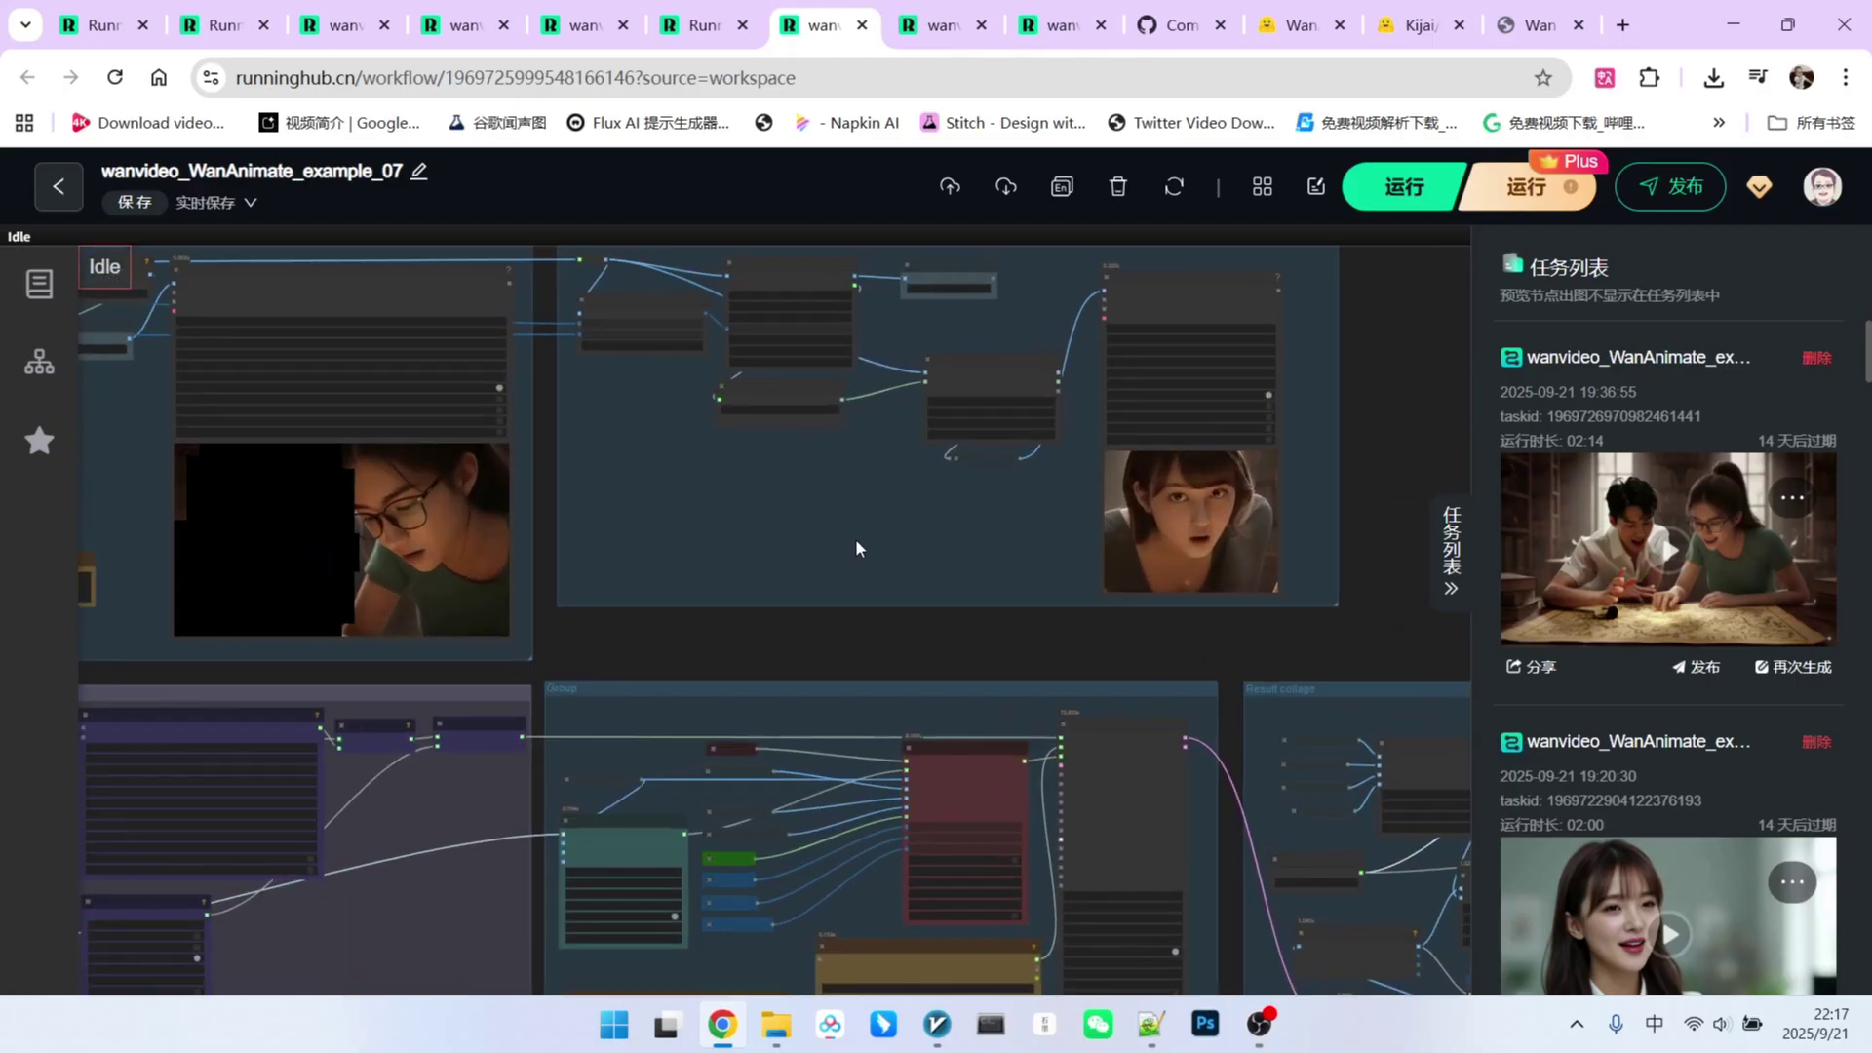
pyautogui.scroll(6, 856, 539)
pyautogui.scroll(3, 851, 709)
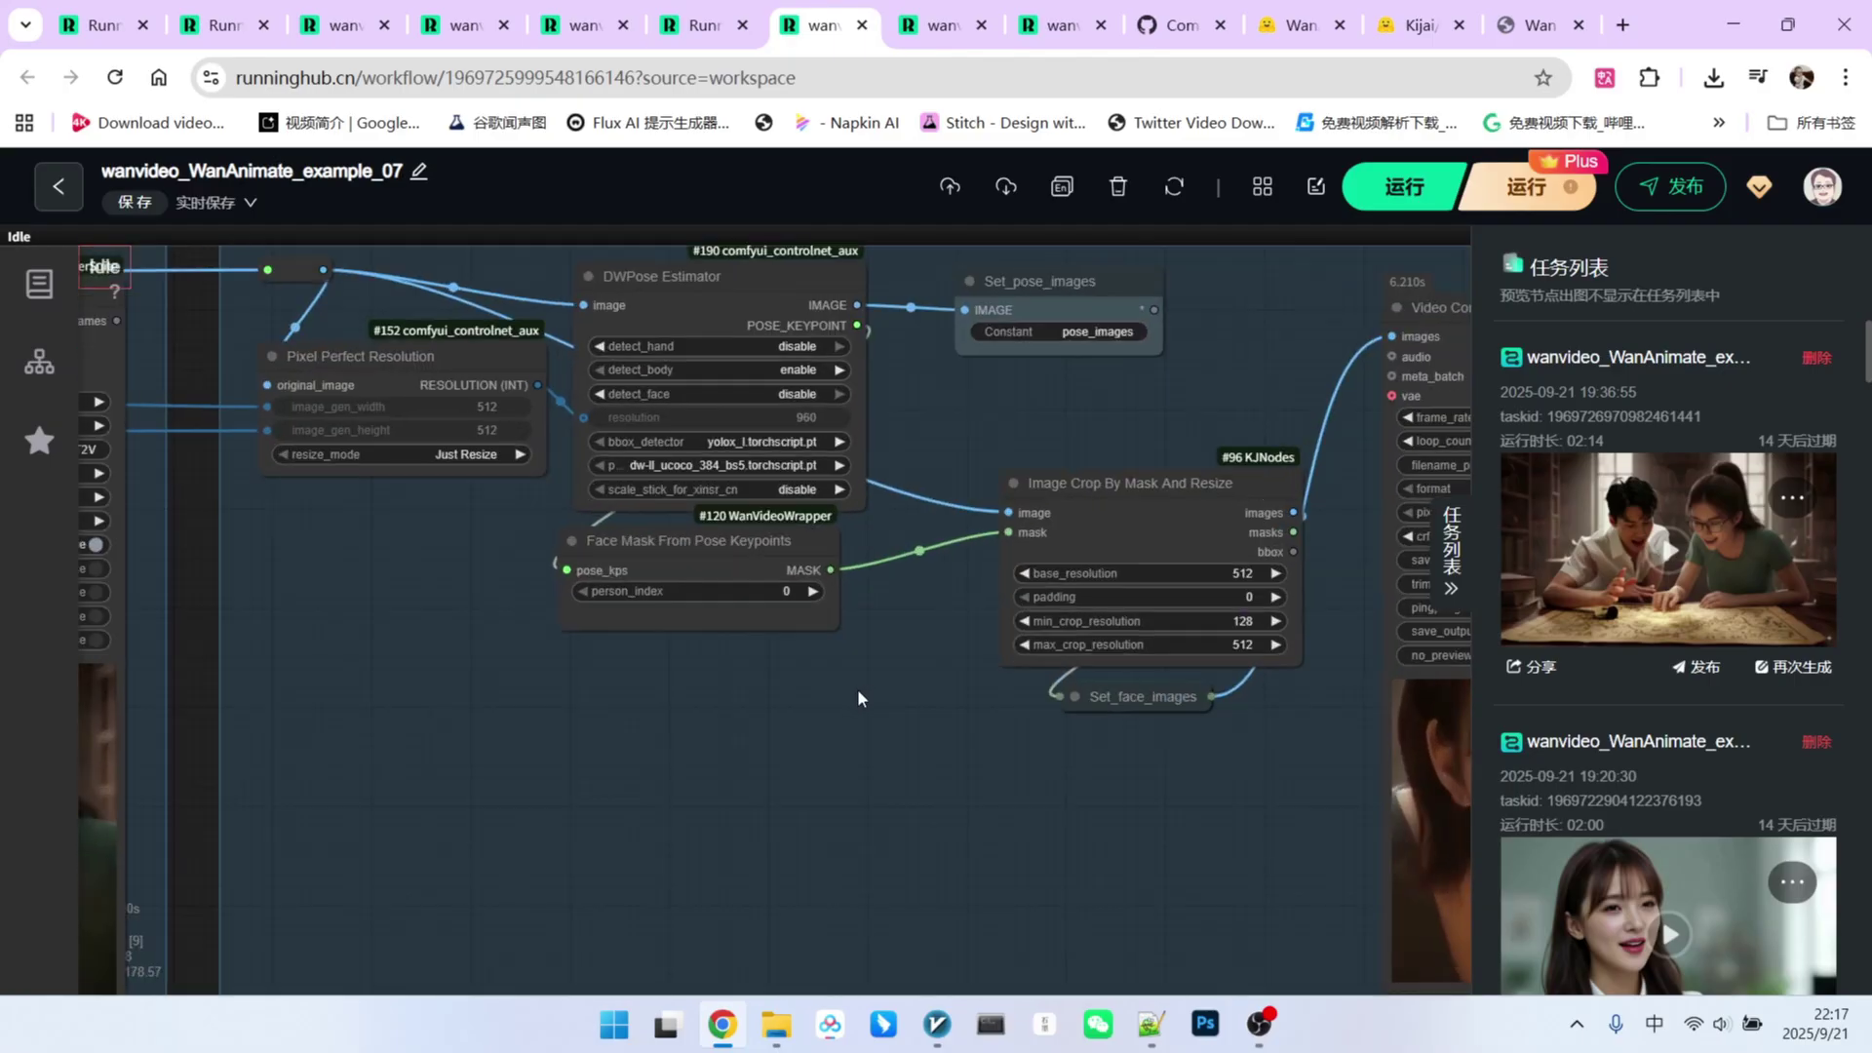
pyautogui.scroll(5, 857, 690)
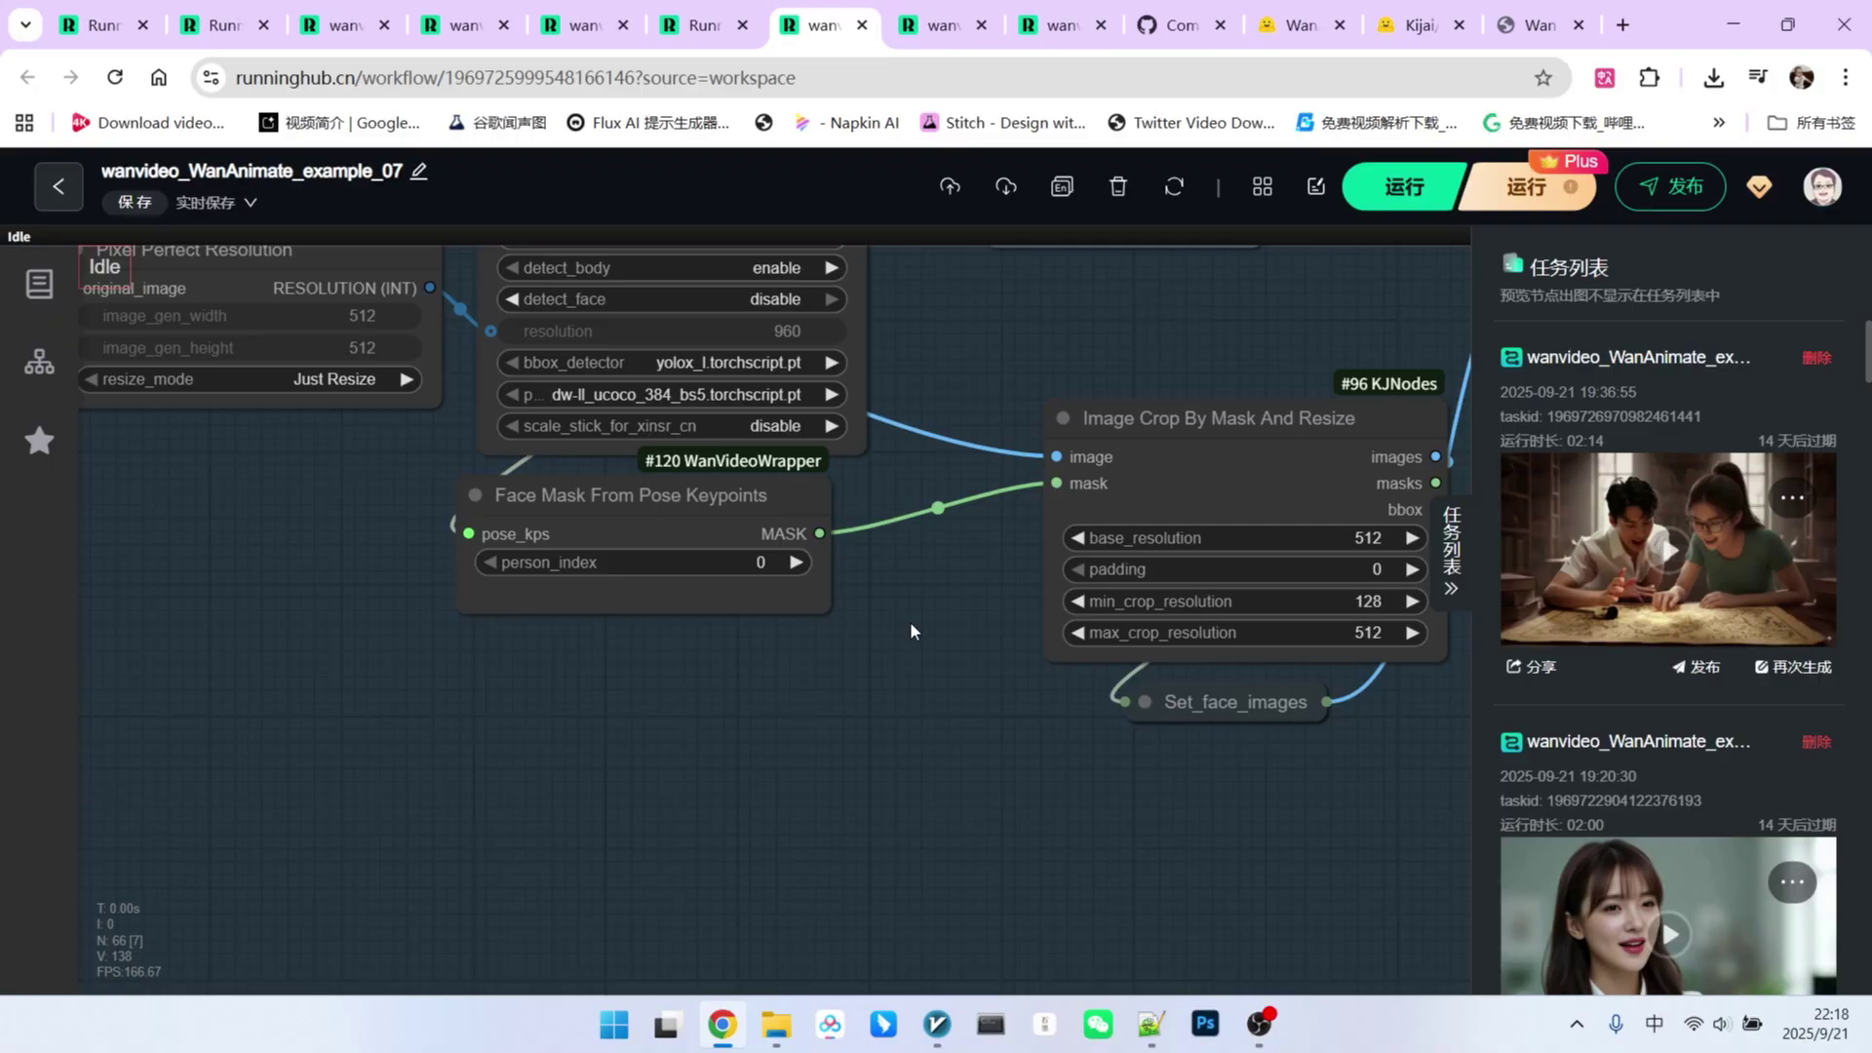
pyautogui.scroll(-6, 910, 622)
pyautogui.scroll(-4, 912, 622)
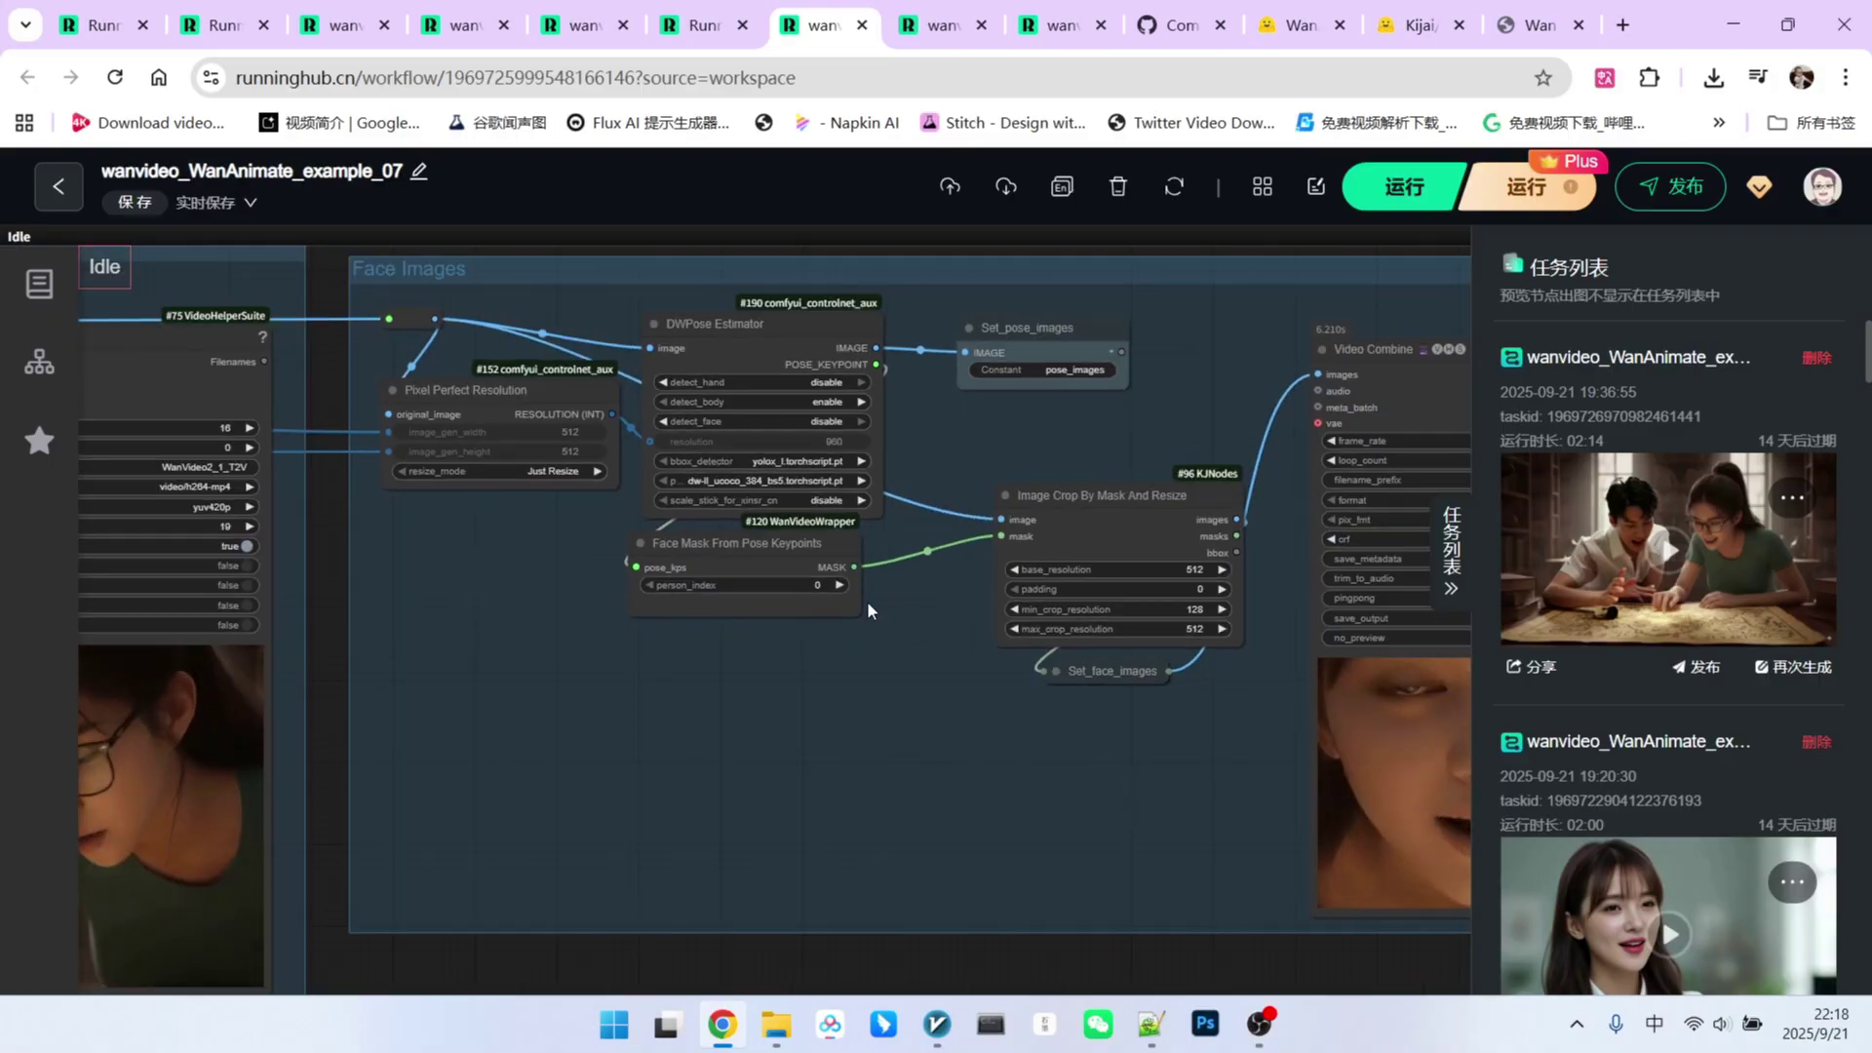
pyautogui.scroll(-6, 870, 607)
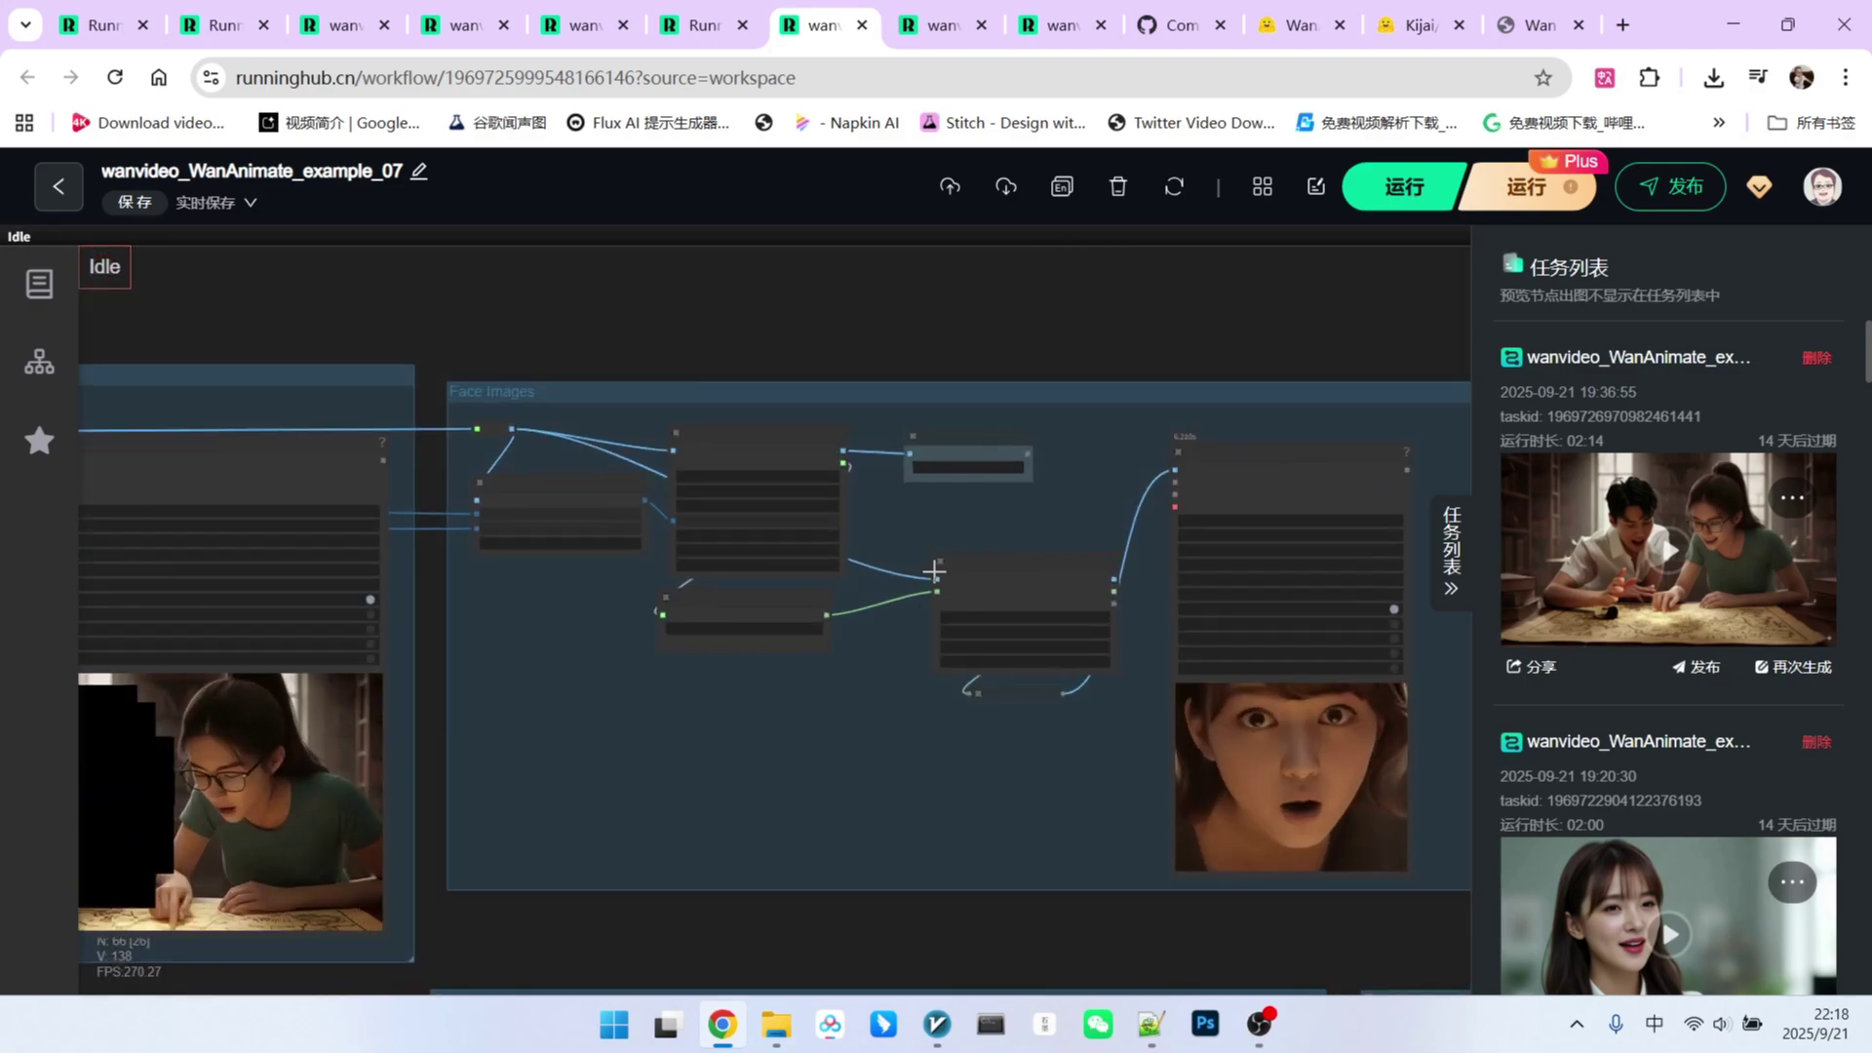
pyautogui.scroll(8, 820, 625)
pyautogui.scroll(-5, 754, 655)
pyautogui.scroll(3, 753, 654)
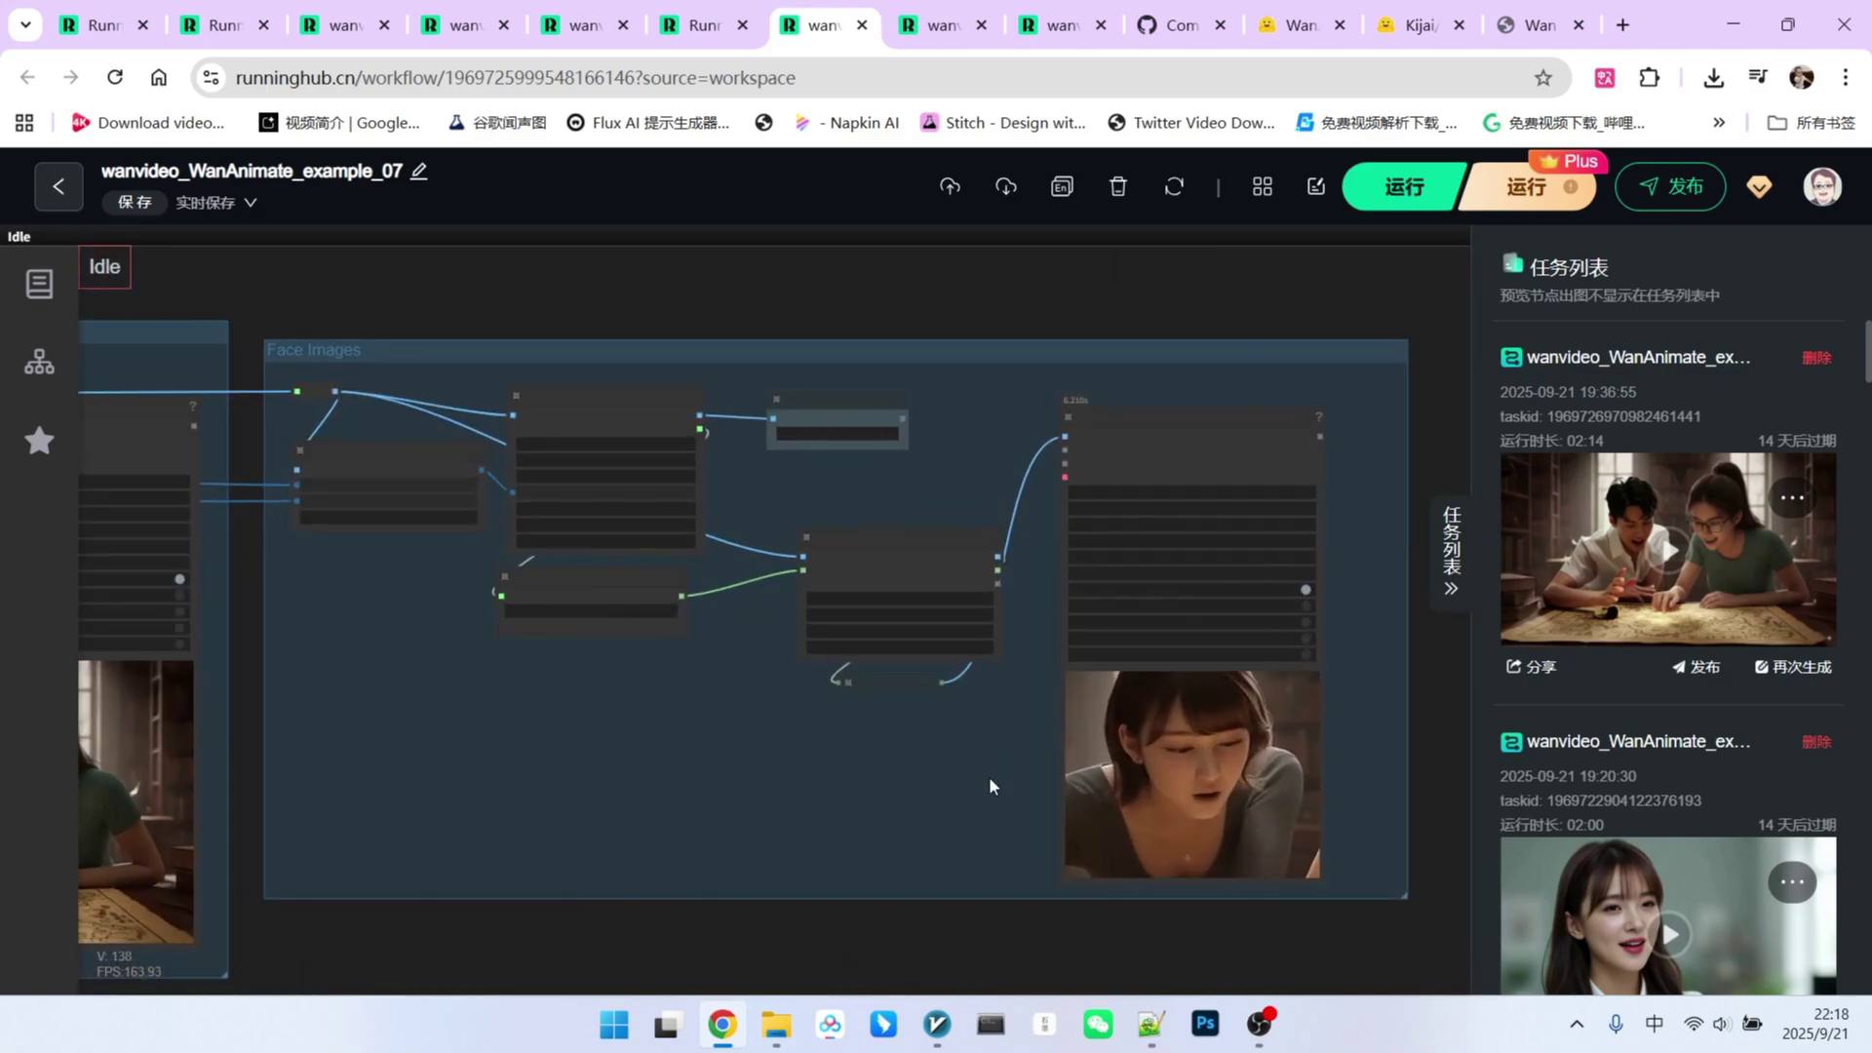
# Pan across the example_07 graph to inspect its reference image and output video groups.
pyautogui.moveTo(1207, 712); pyautogui.dragTo(238, 610)
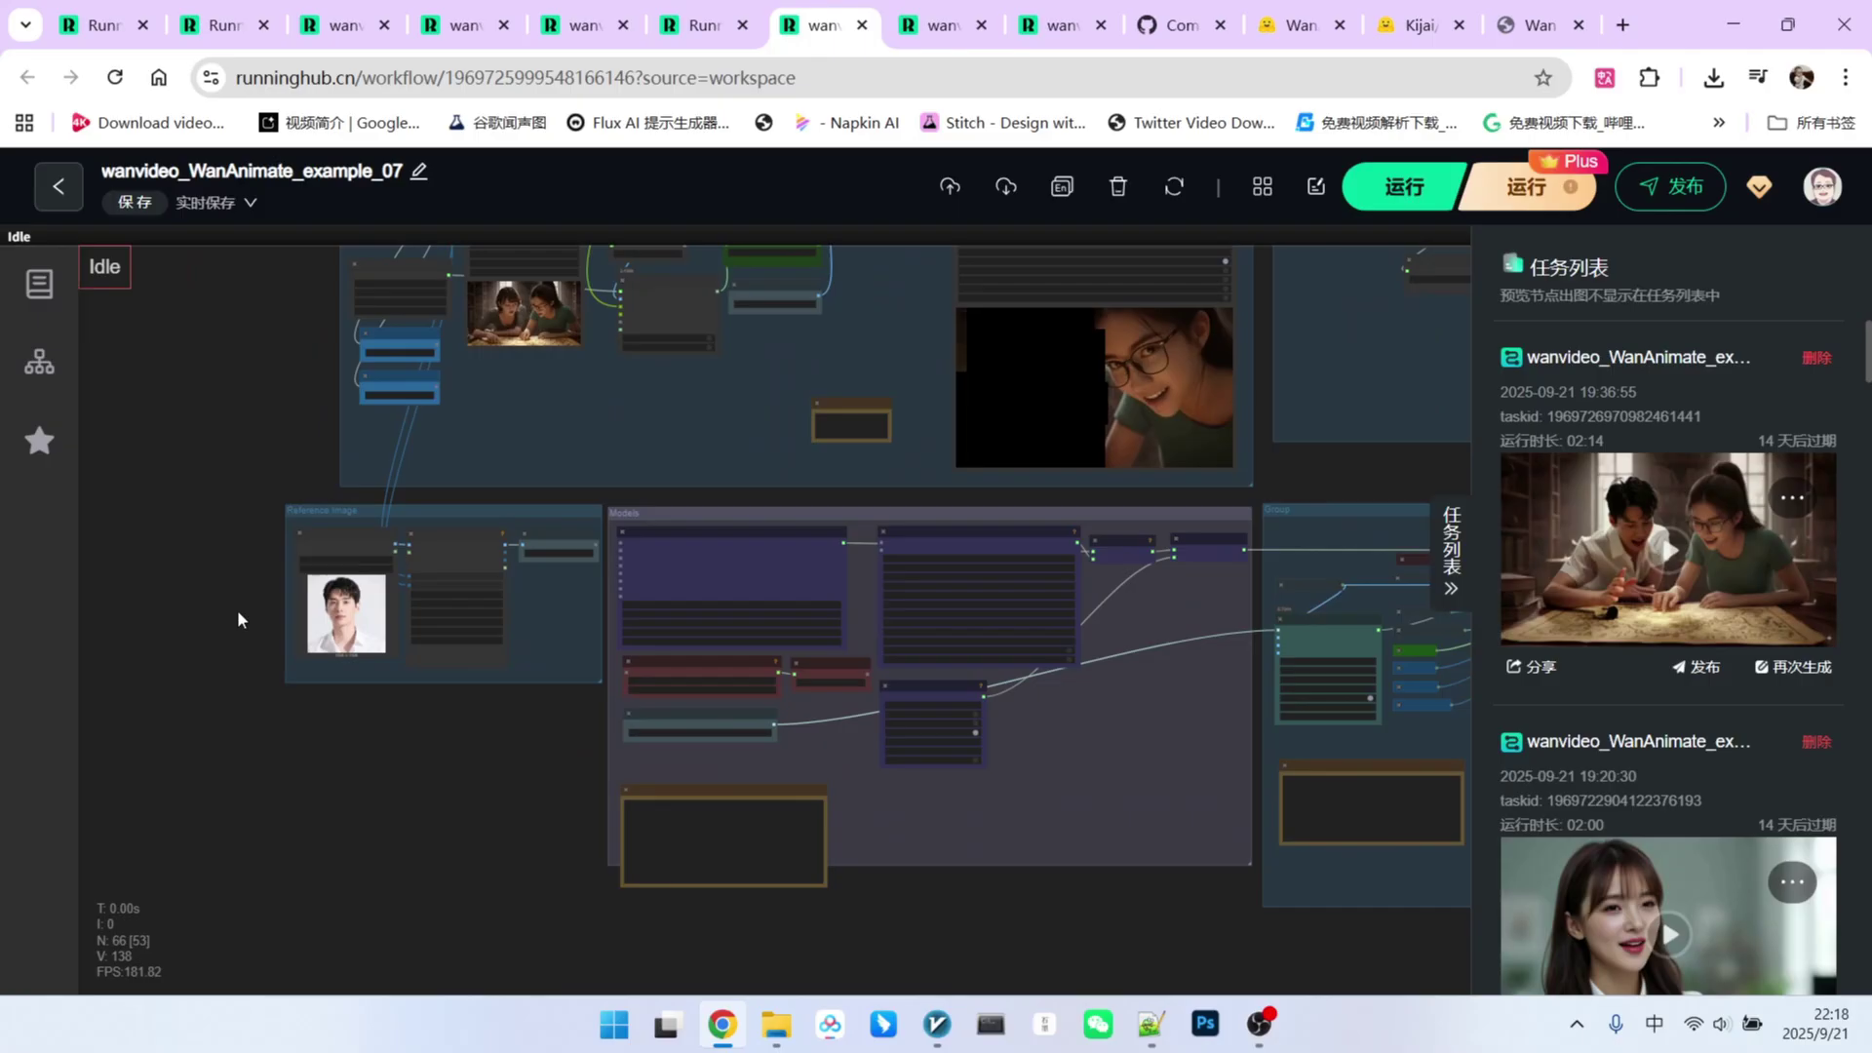
pyautogui.scroll(5, 227, 605)
pyautogui.scroll(4, 227, 604)
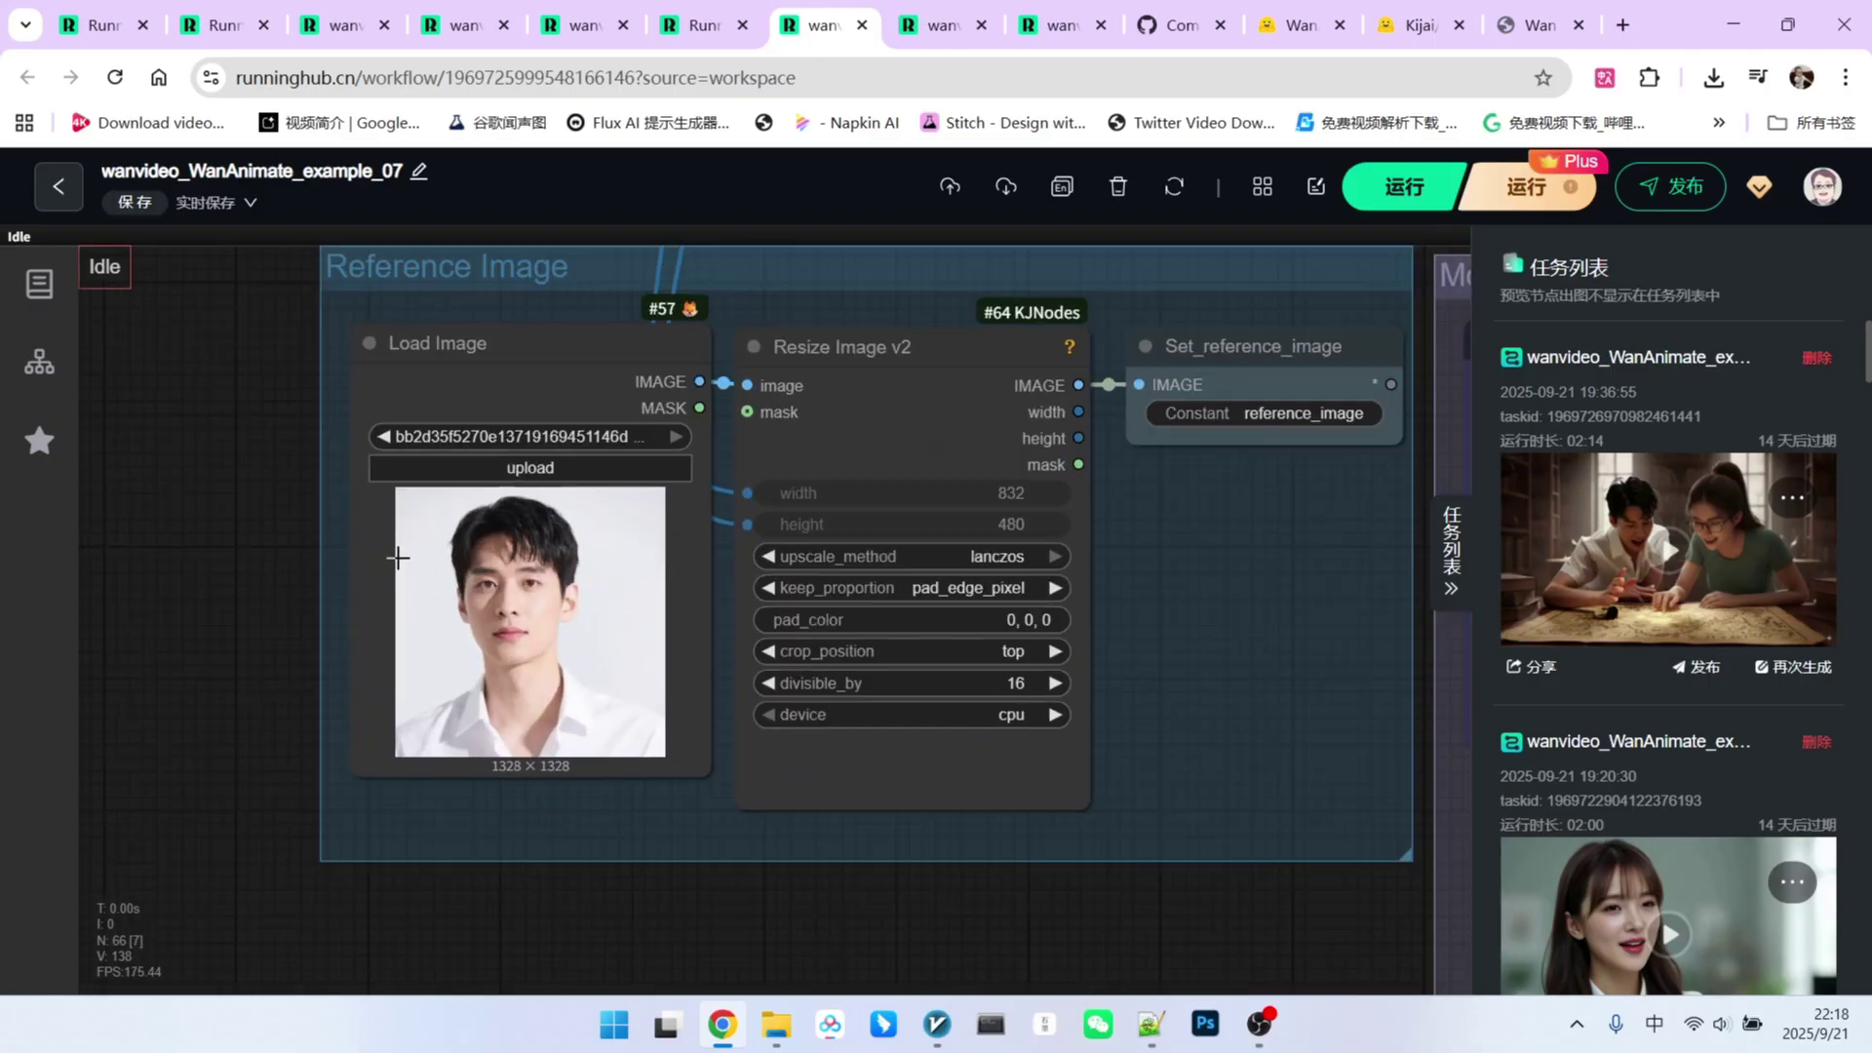
pyautogui.scroll(-5, 513, 571)
pyautogui.scroll(-4, 574, 714)
pyautogui.moveTo(575, 714)
pyautogui.mouseDown()
pyautogui.moveTo(1054, 903)
pyautogui.moveTo(680, 769)
pyautogui.mouseUp()
pyautogui.scroll(4, 679, 769)
pyautogui.scroll(4, 837, 396)
pyautogui.scroll(-1, 837, 397)
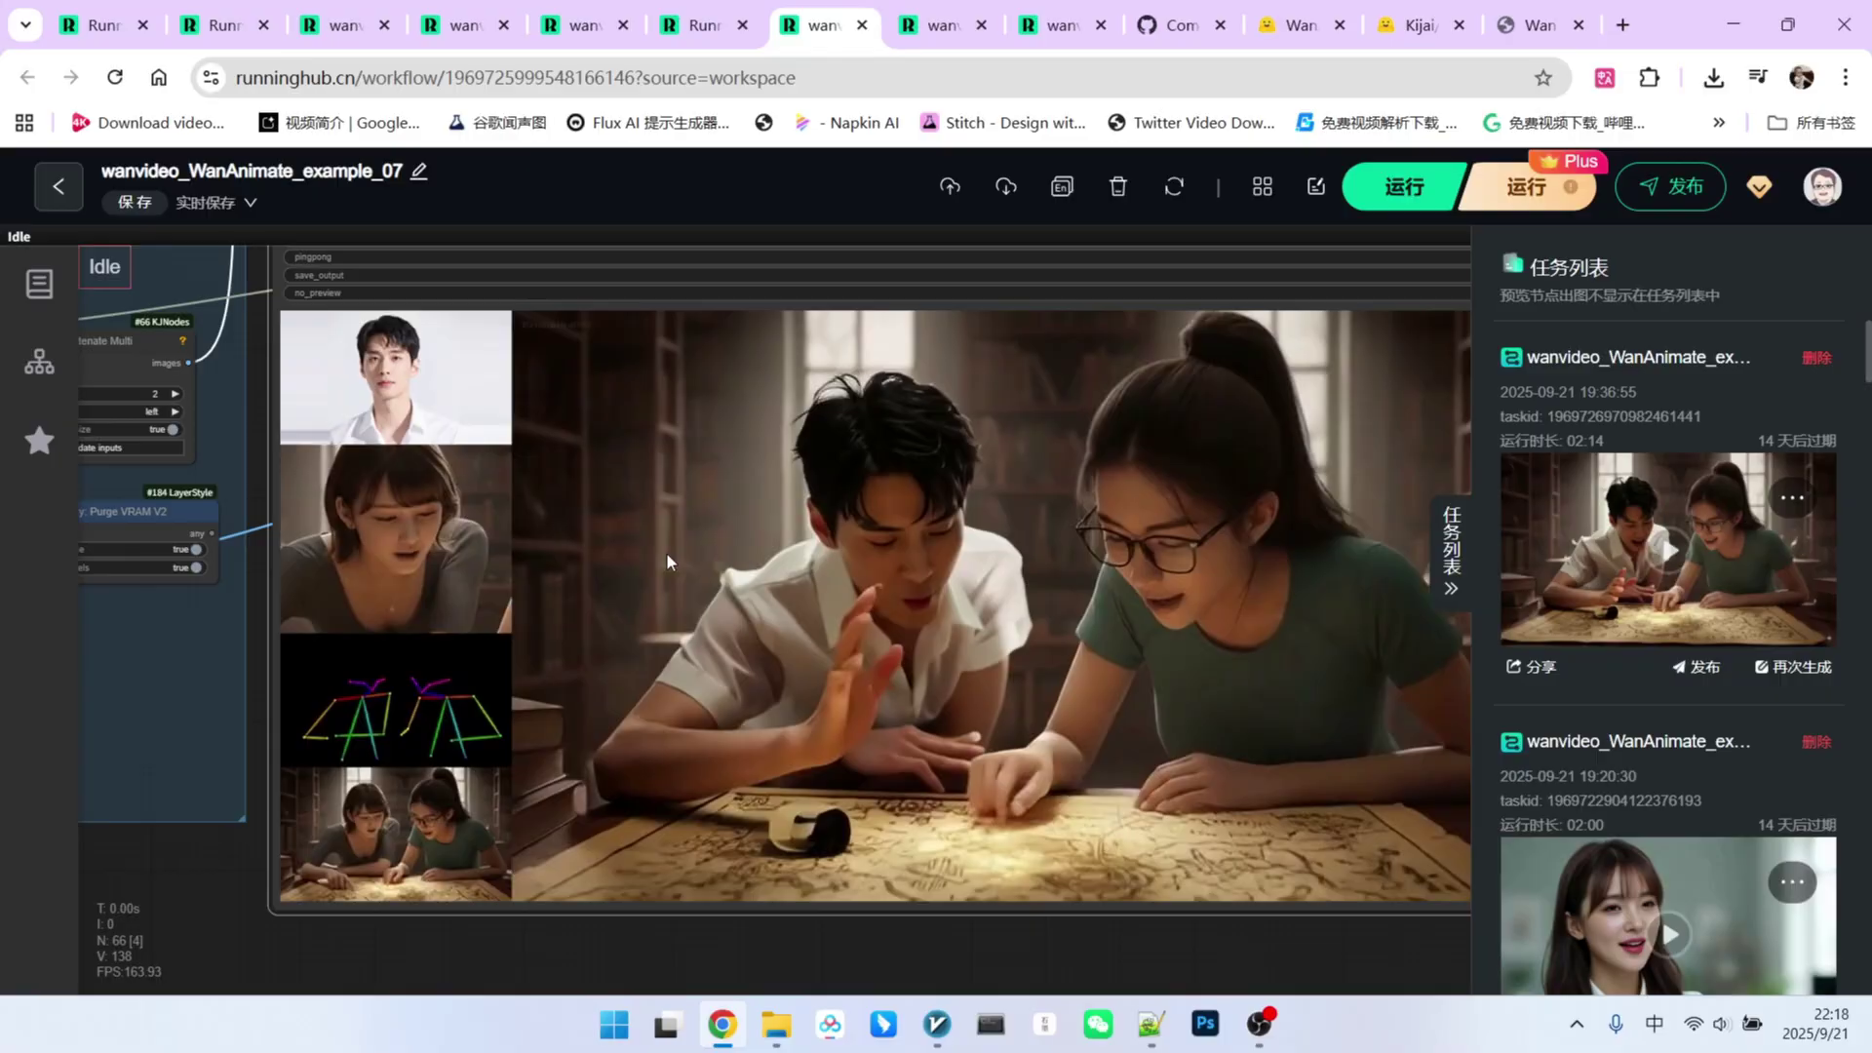
pyautogui.scroll(2, 665, 551)
pyautogui.scroll(-2, 858, 605)
pyautogui.scroll(-2, 819, 563)
pyautogui.scroll(-2, 897, 554)
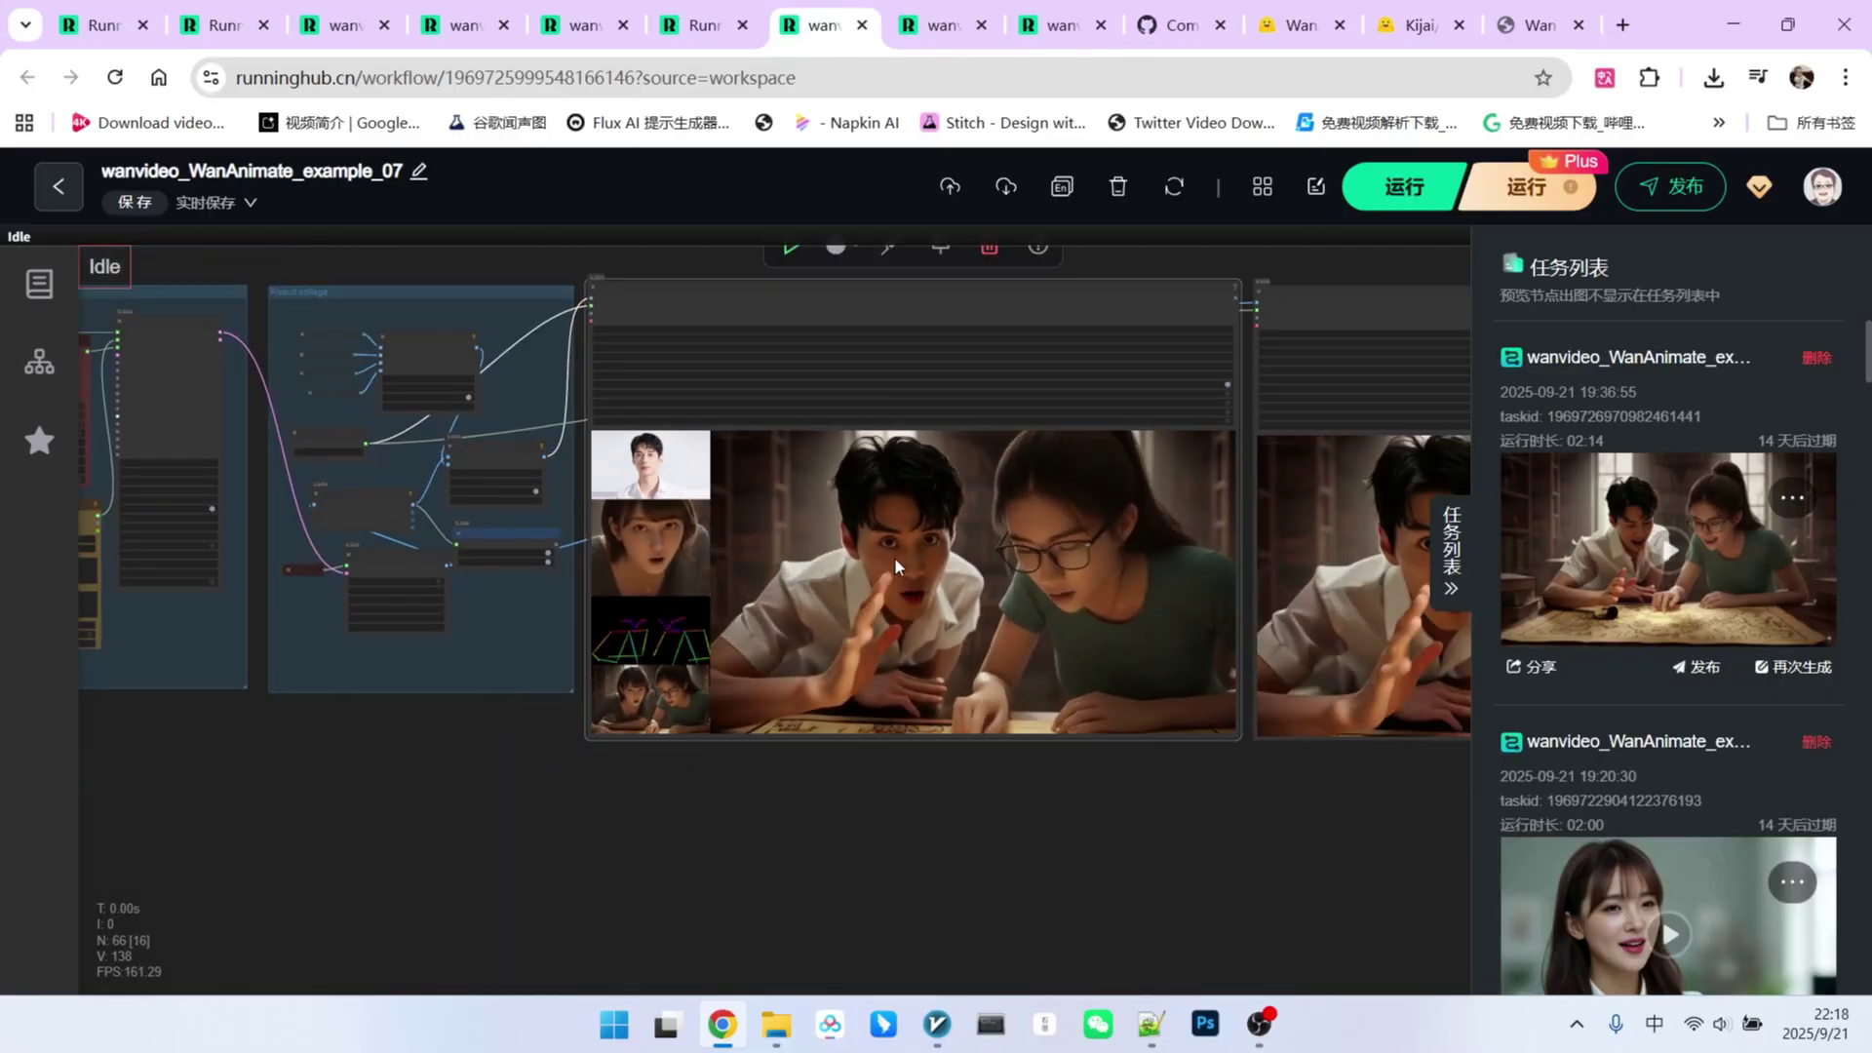
pyautogui.scroll(-2, 894, 558)
pyautogui.scroll(-2, 908, 632)
pyautogui.scroll(-1, 846, 795)
pyautogui.scroll(-2, 943, 795)
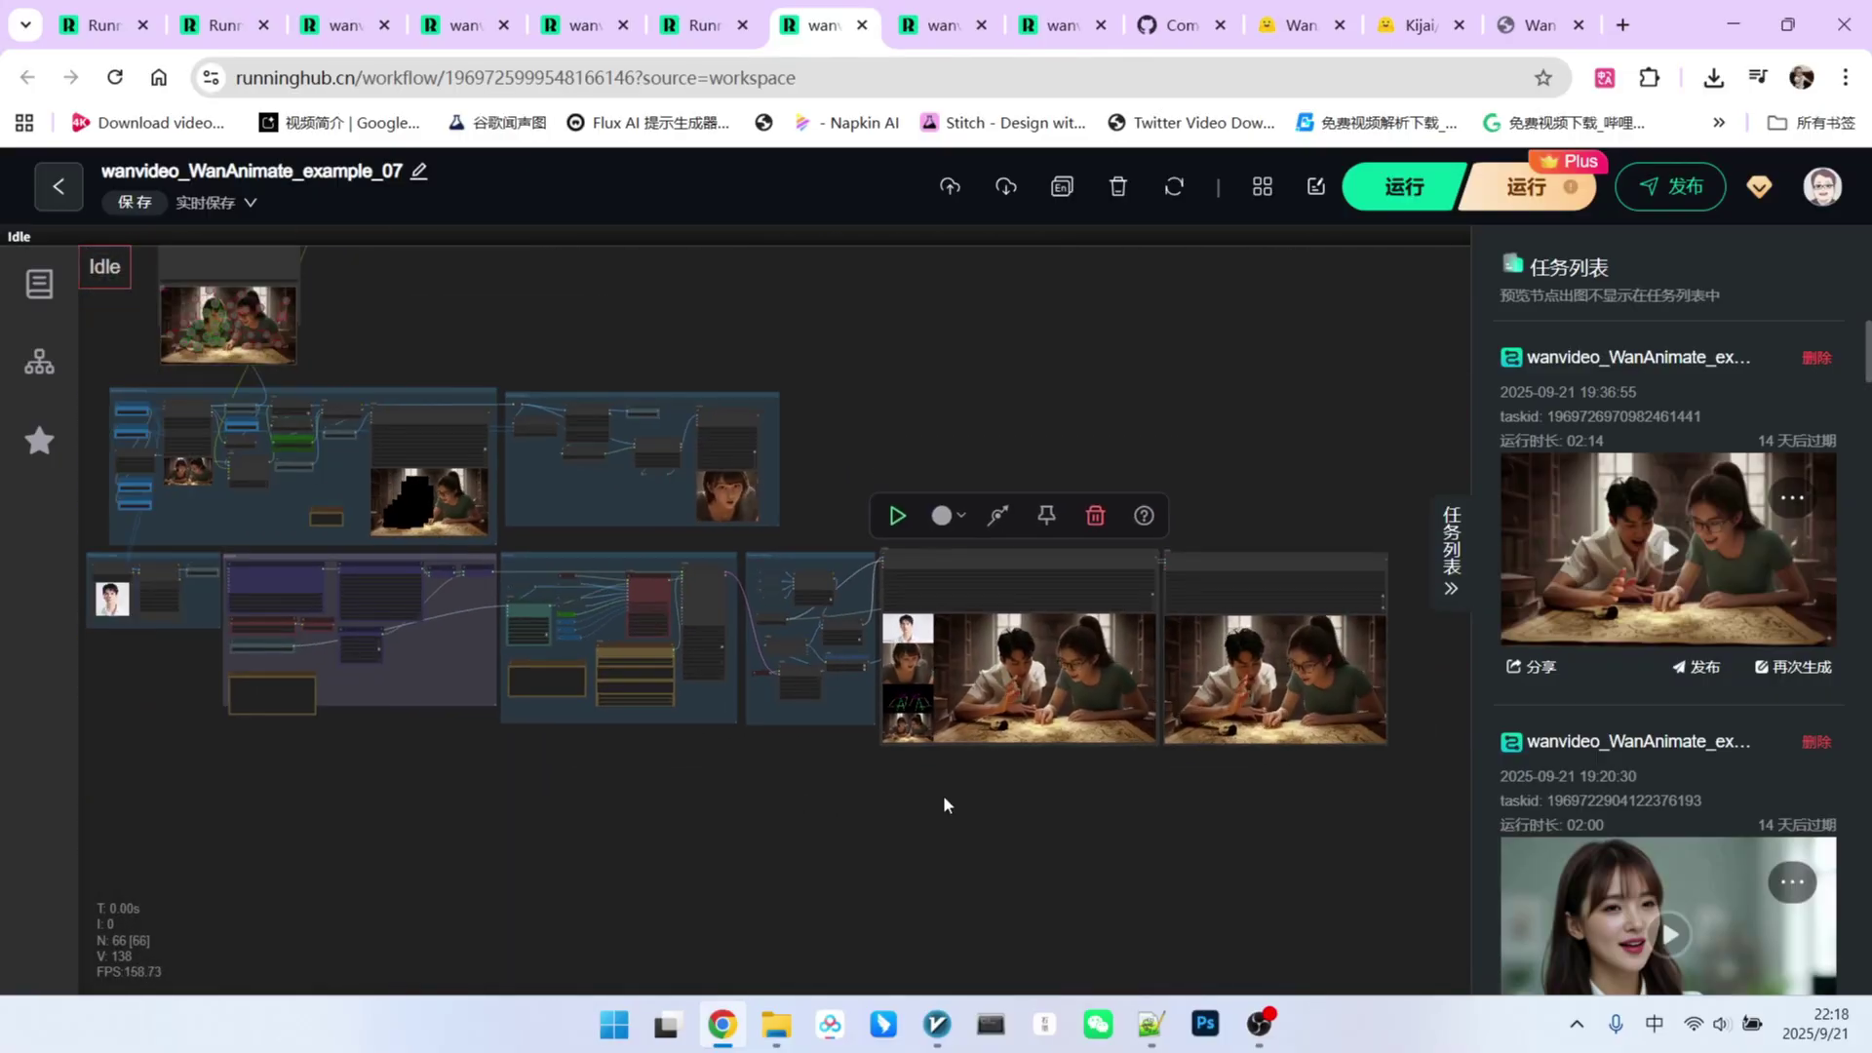
pyautogui.moveTo(944, 793); pyautogui.dragTo(998, 803)
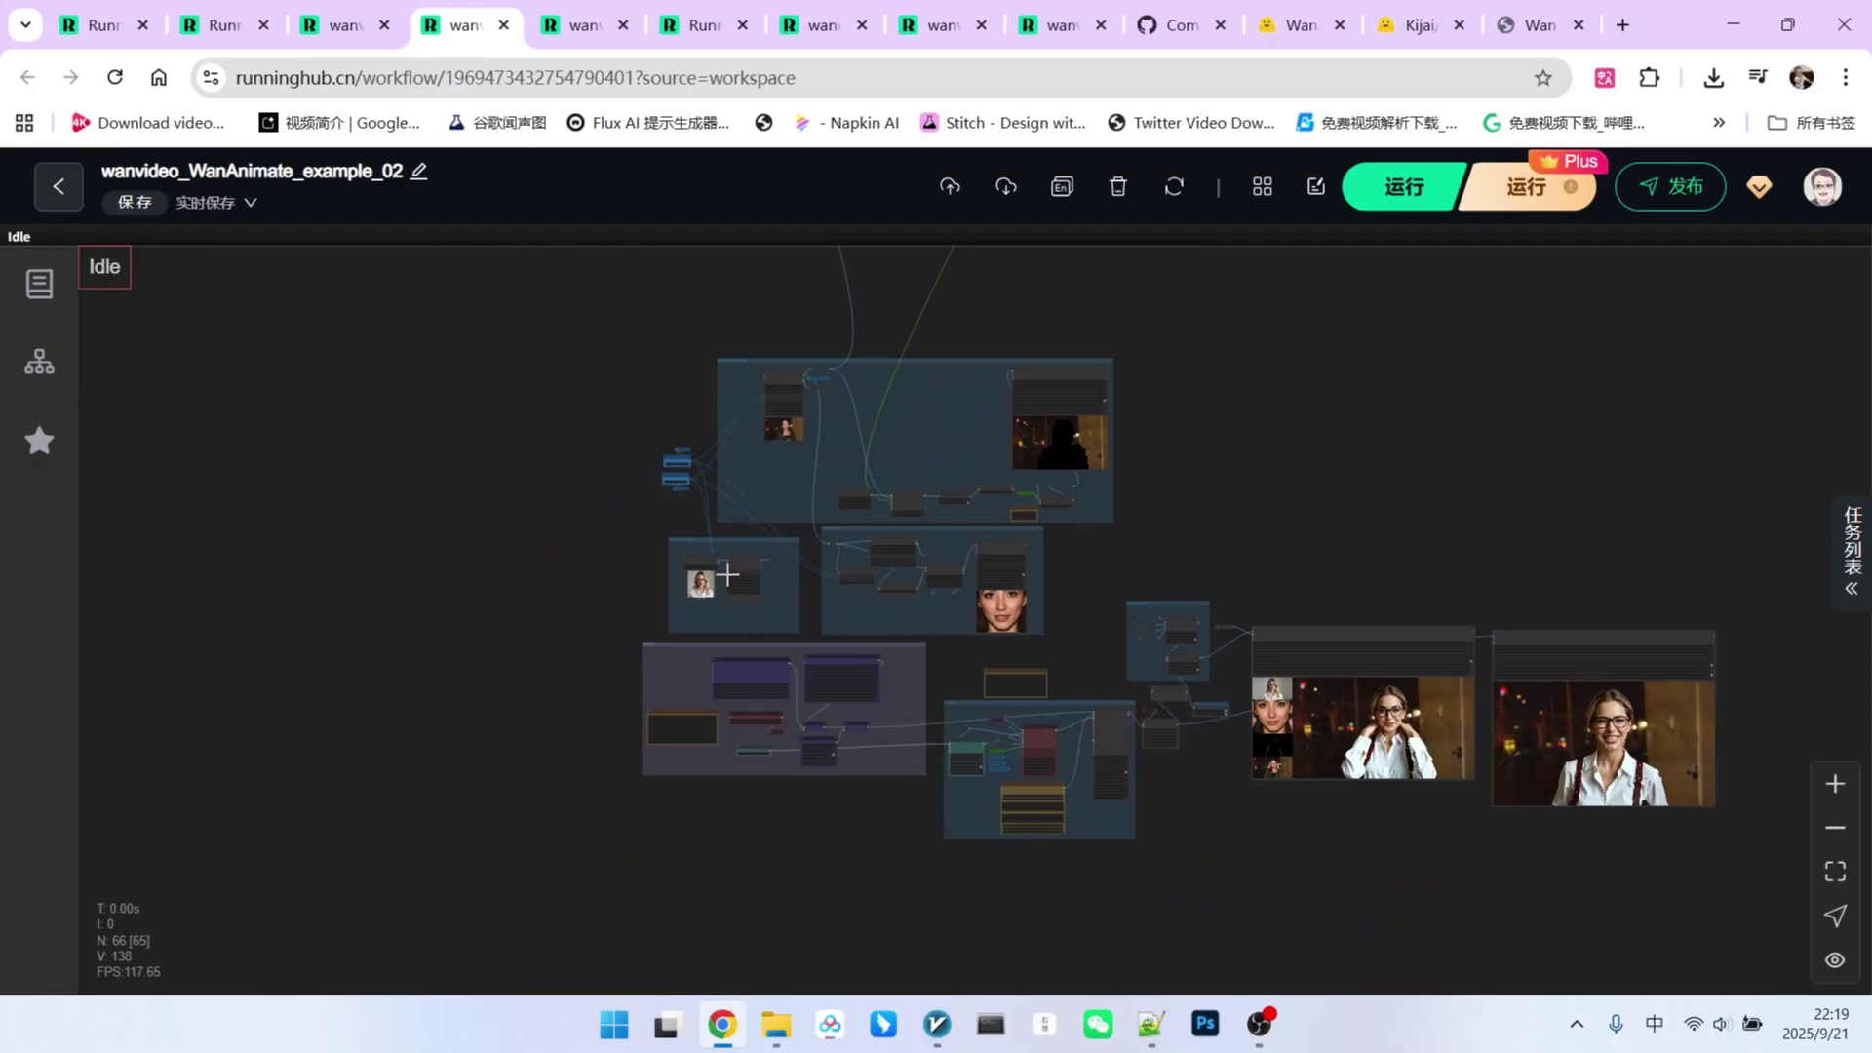
pyautogui.scroll(4, 792, 408)
pyautogui.scroll(4, 776, 421)
pyautogui.scroll(3, 761, 431)
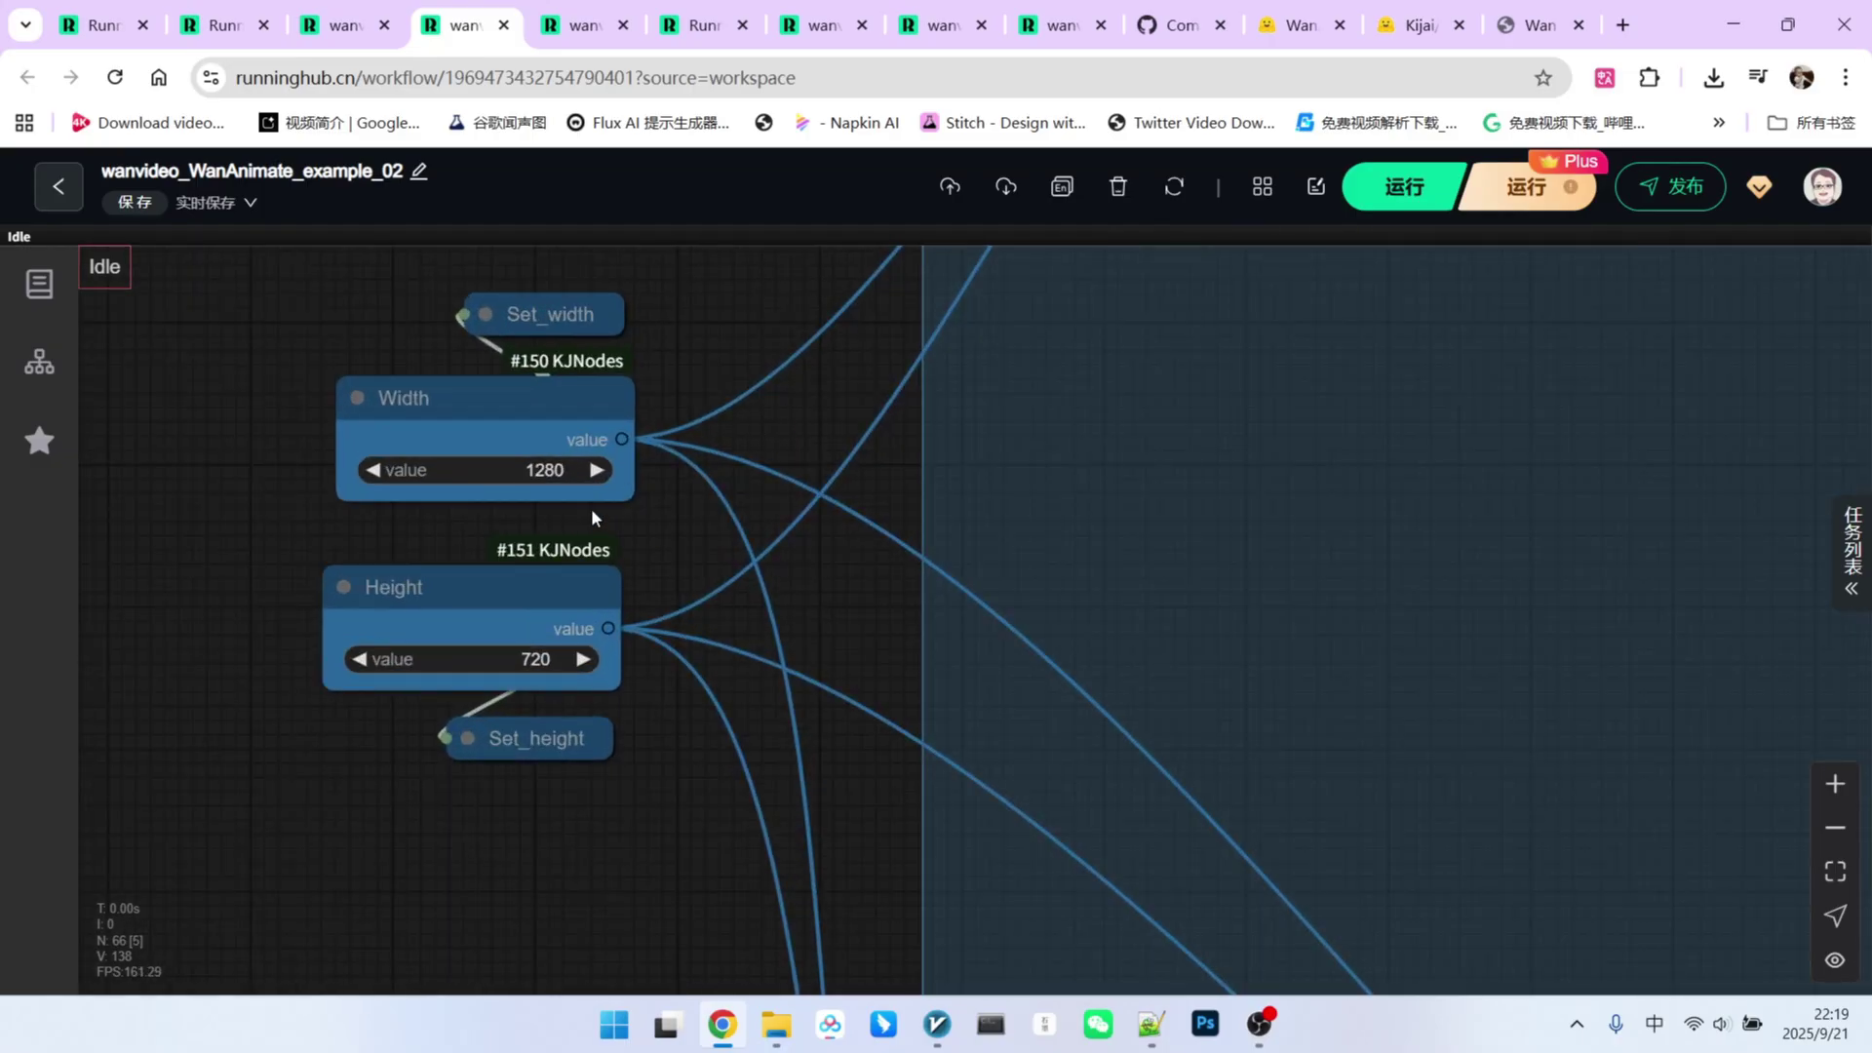
pyautogui.scroll(-3, 164, 534)
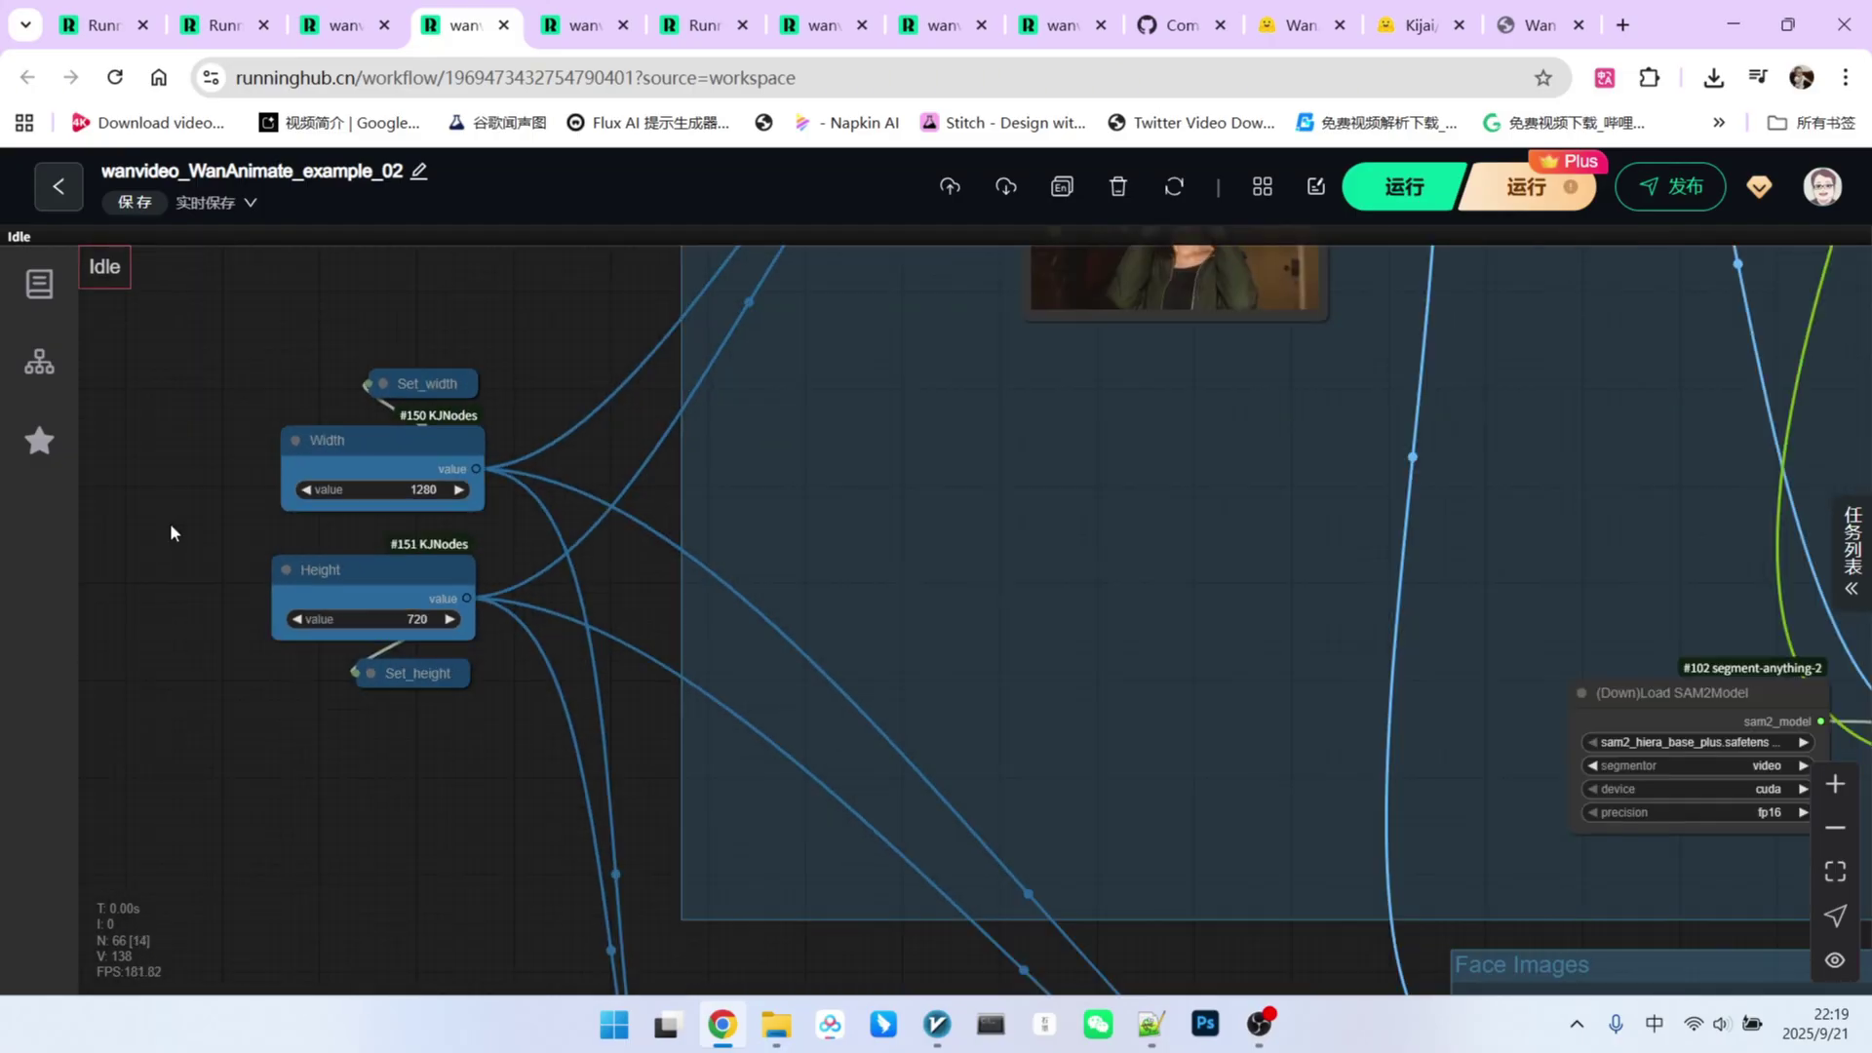
pyautogui.scroll(-3, 170, 523)
pyautogui.scroll(-2, 165, 525)
pyautogui.scroll(-2, 159, 527)
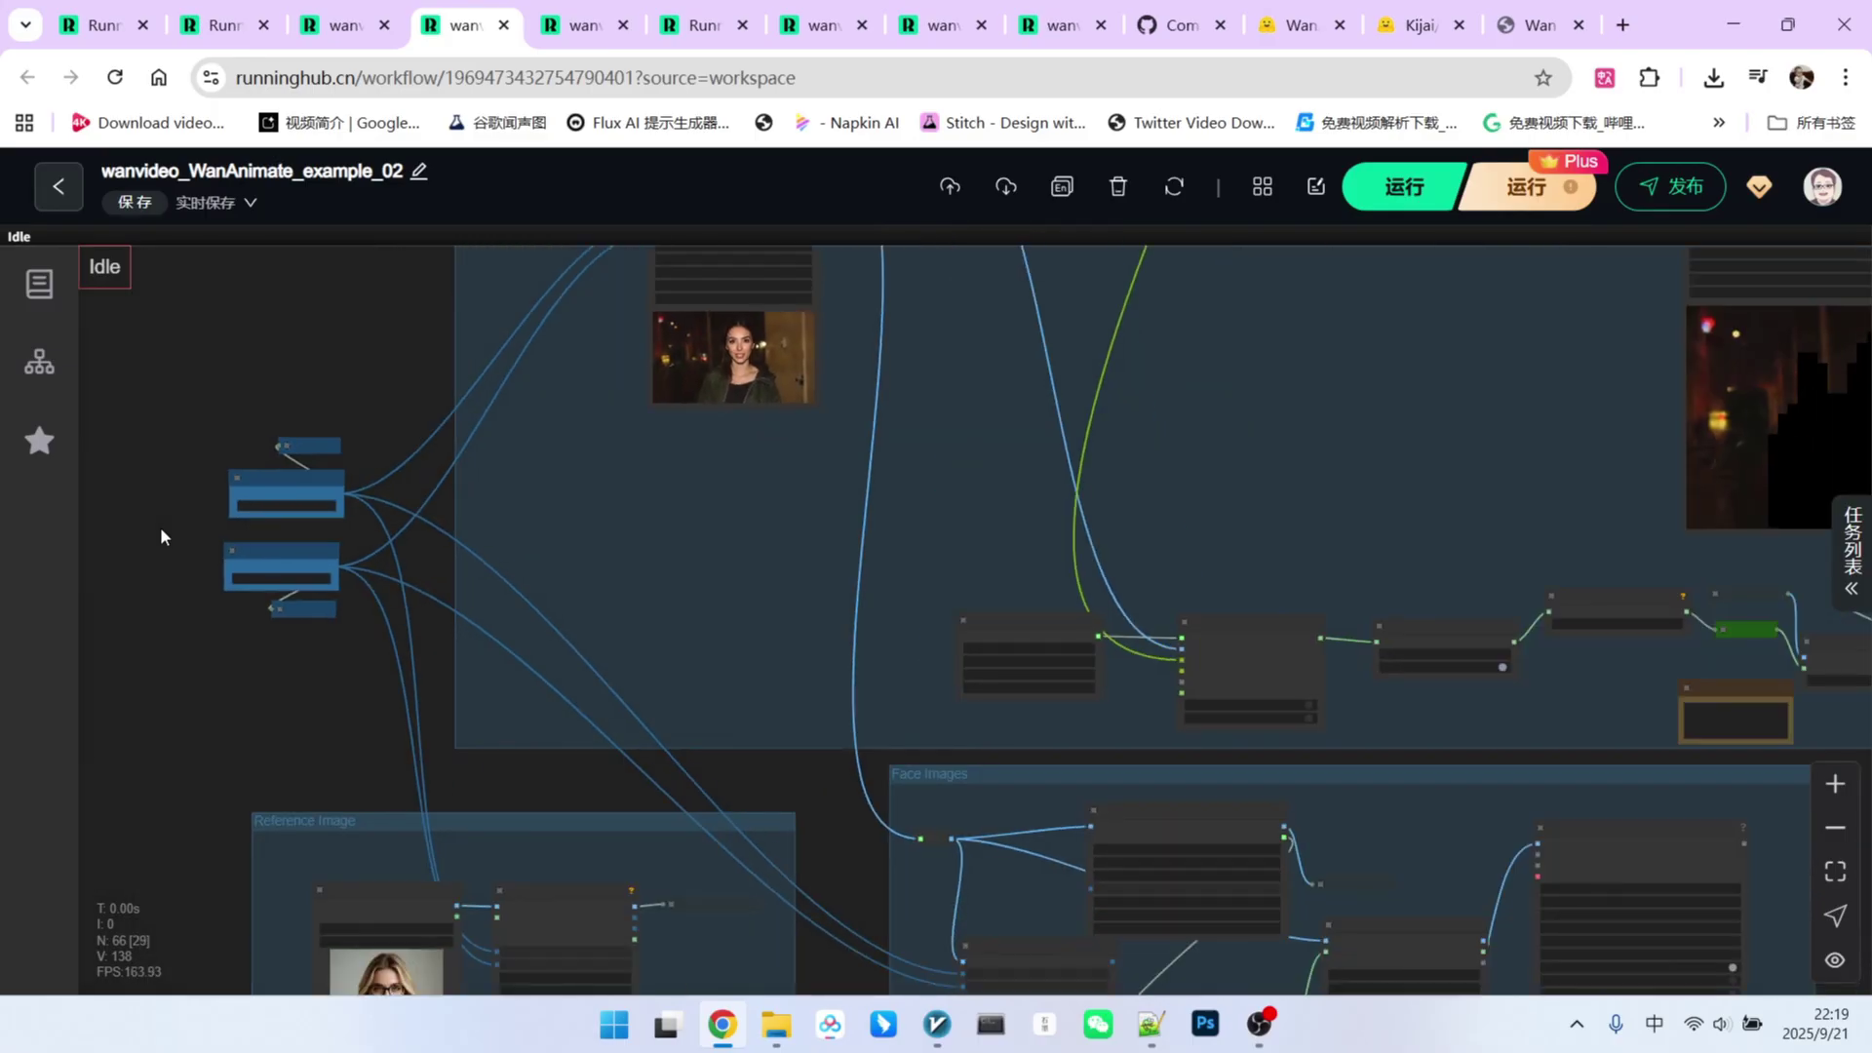
pyautogui.scroll(-2, 159, 528)
pyautogui.scroll(-2, 262, 461)
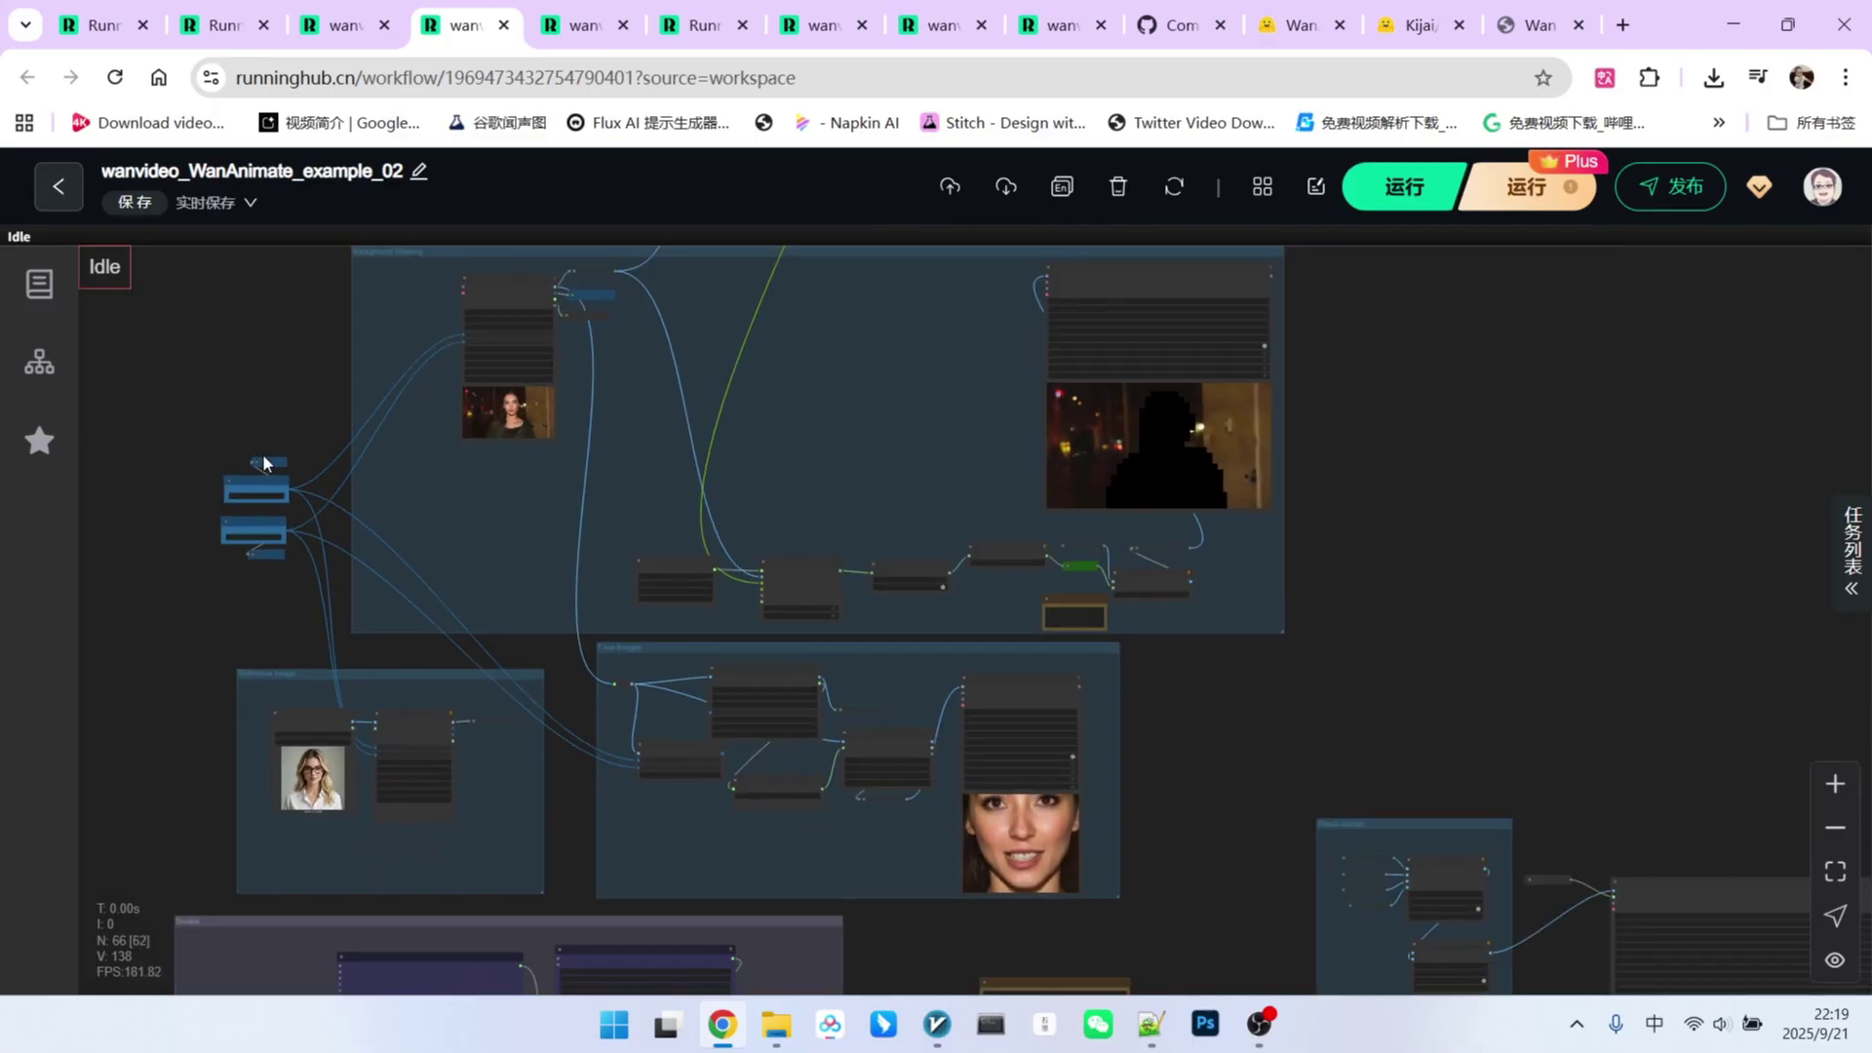
pyautogui.scroll(2, 1133, 746)
pyautogui.scroll(6, 1134, 745)
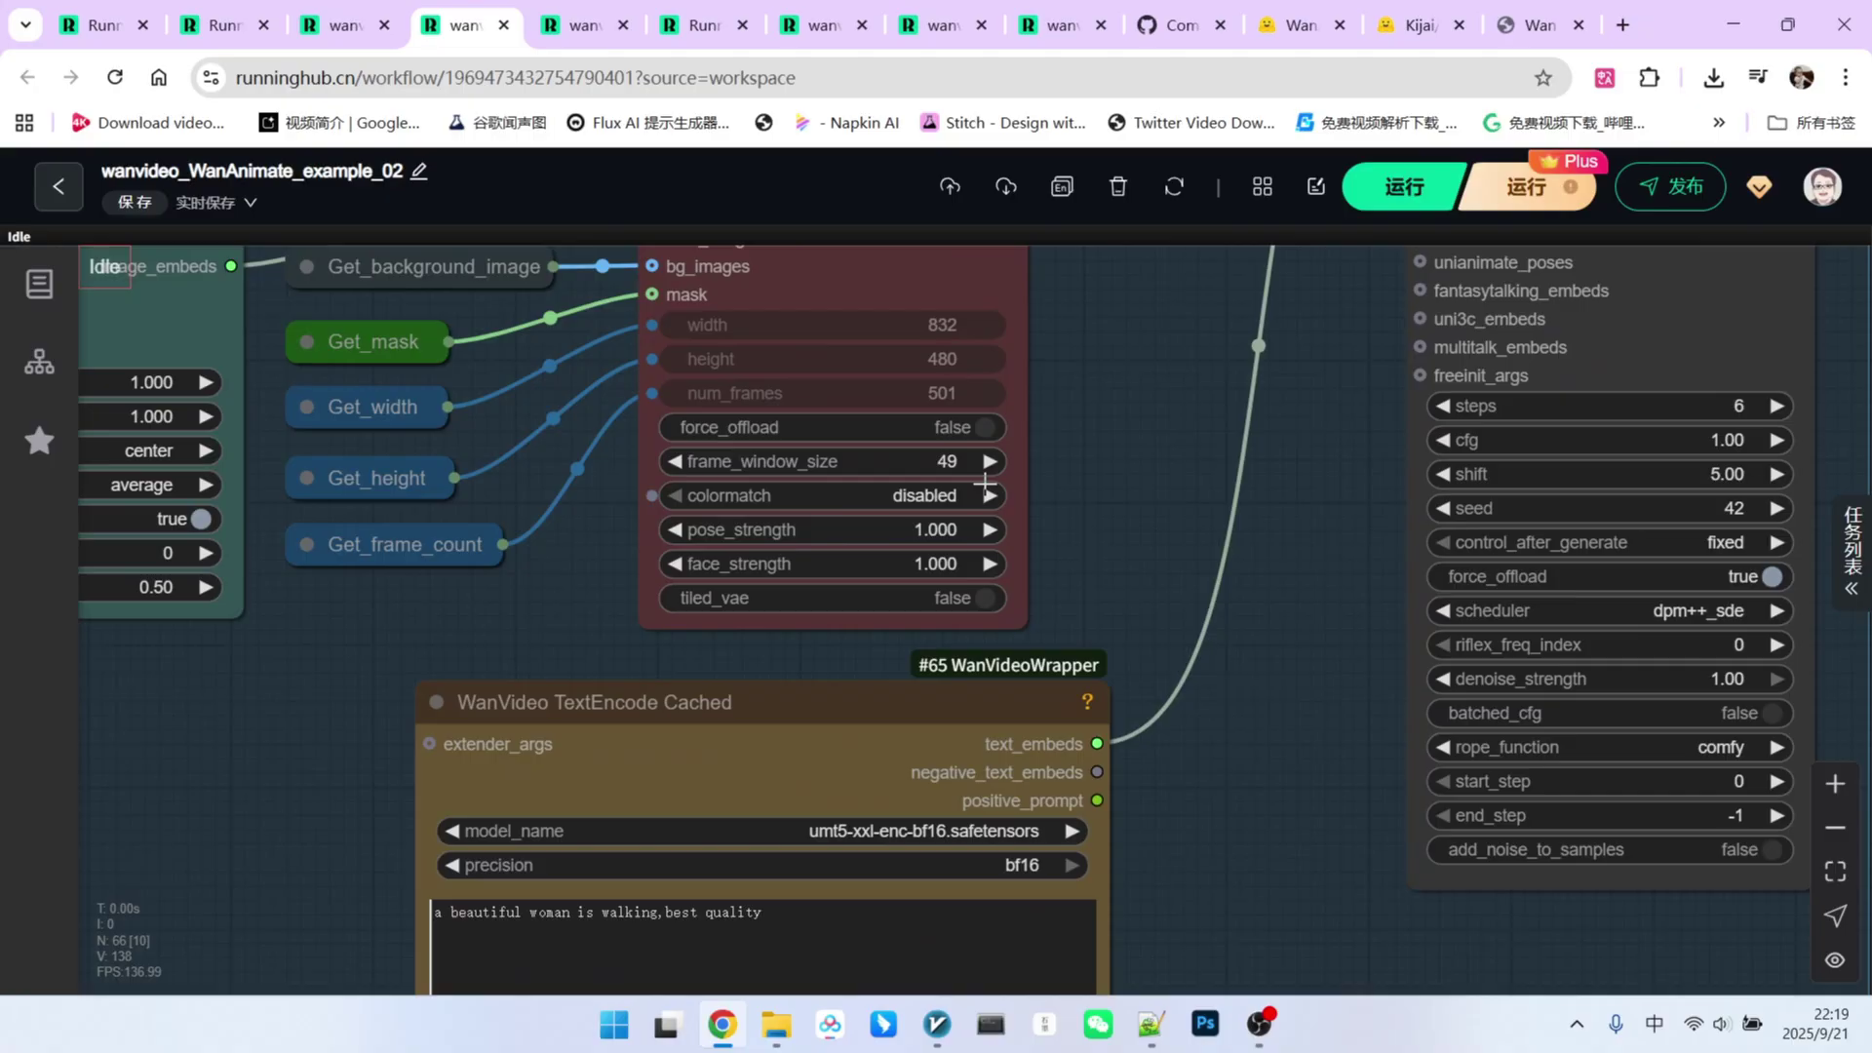
pyautogui.doubleClick(949, 461)
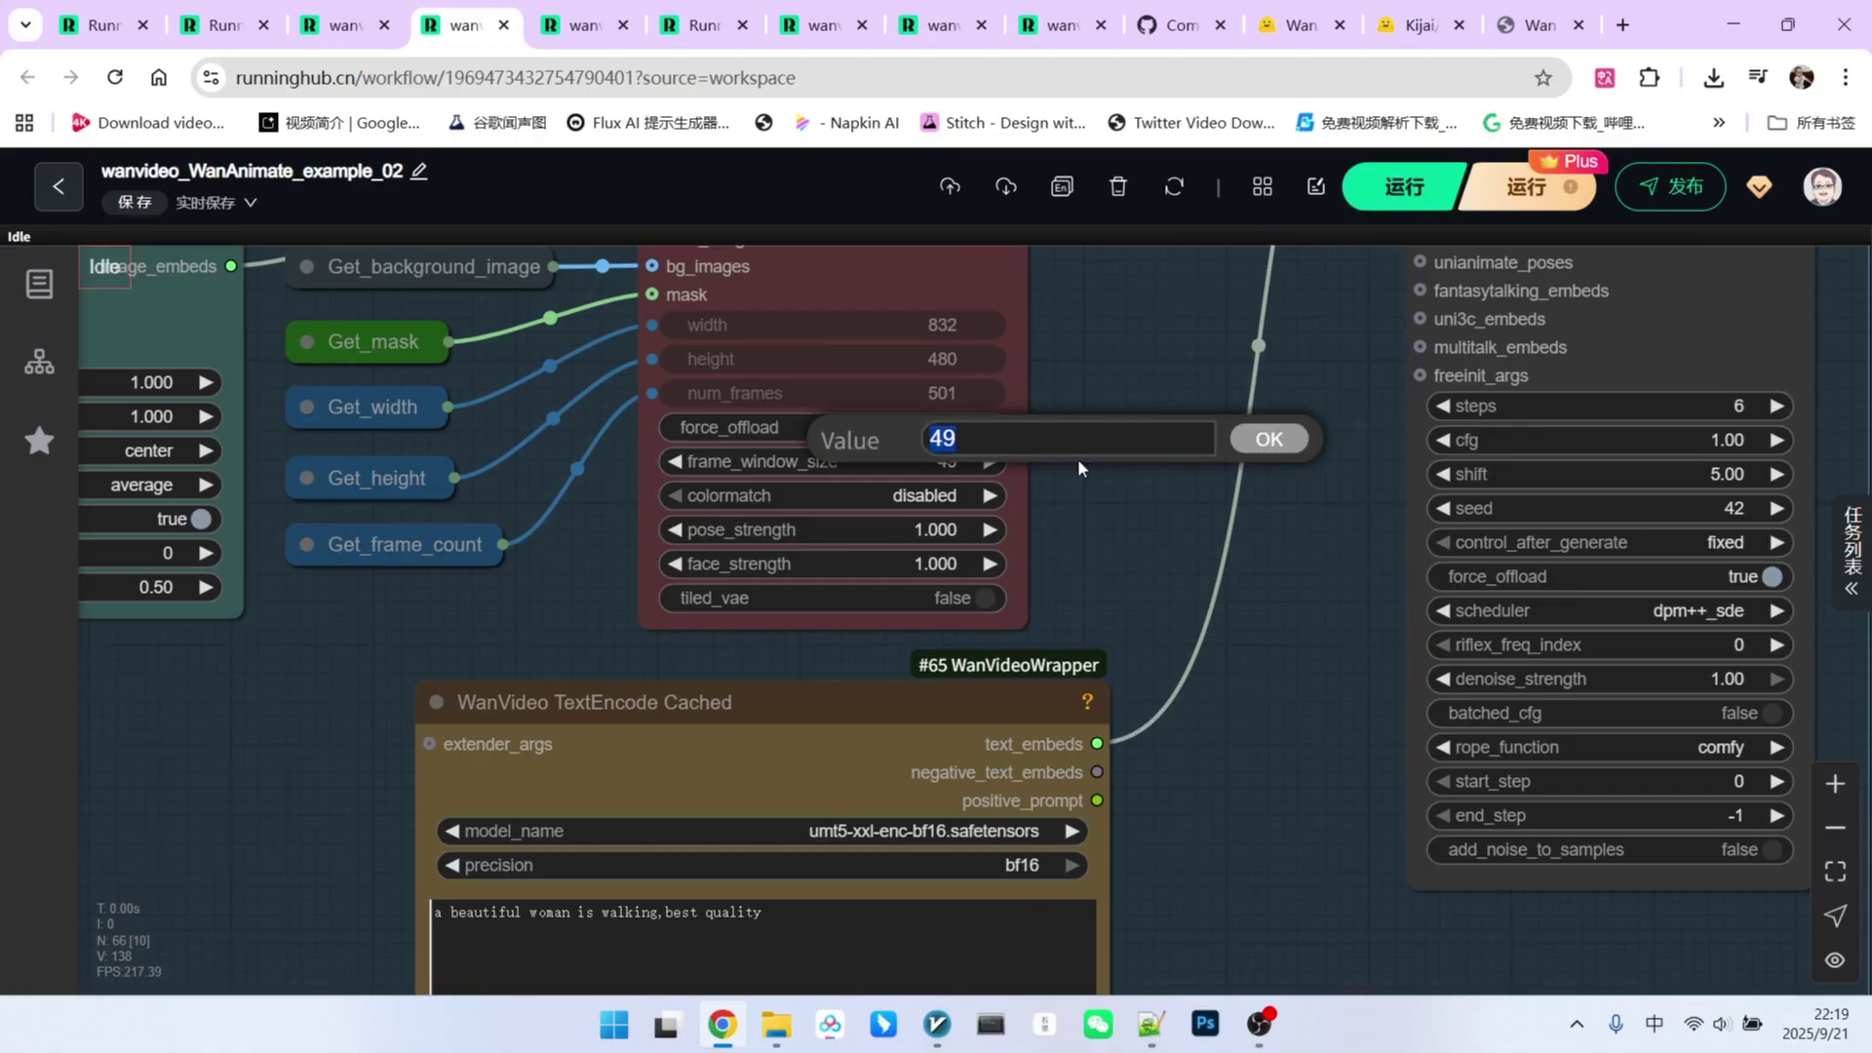
pyautogui.write('81')
pyautogui.press('Return')
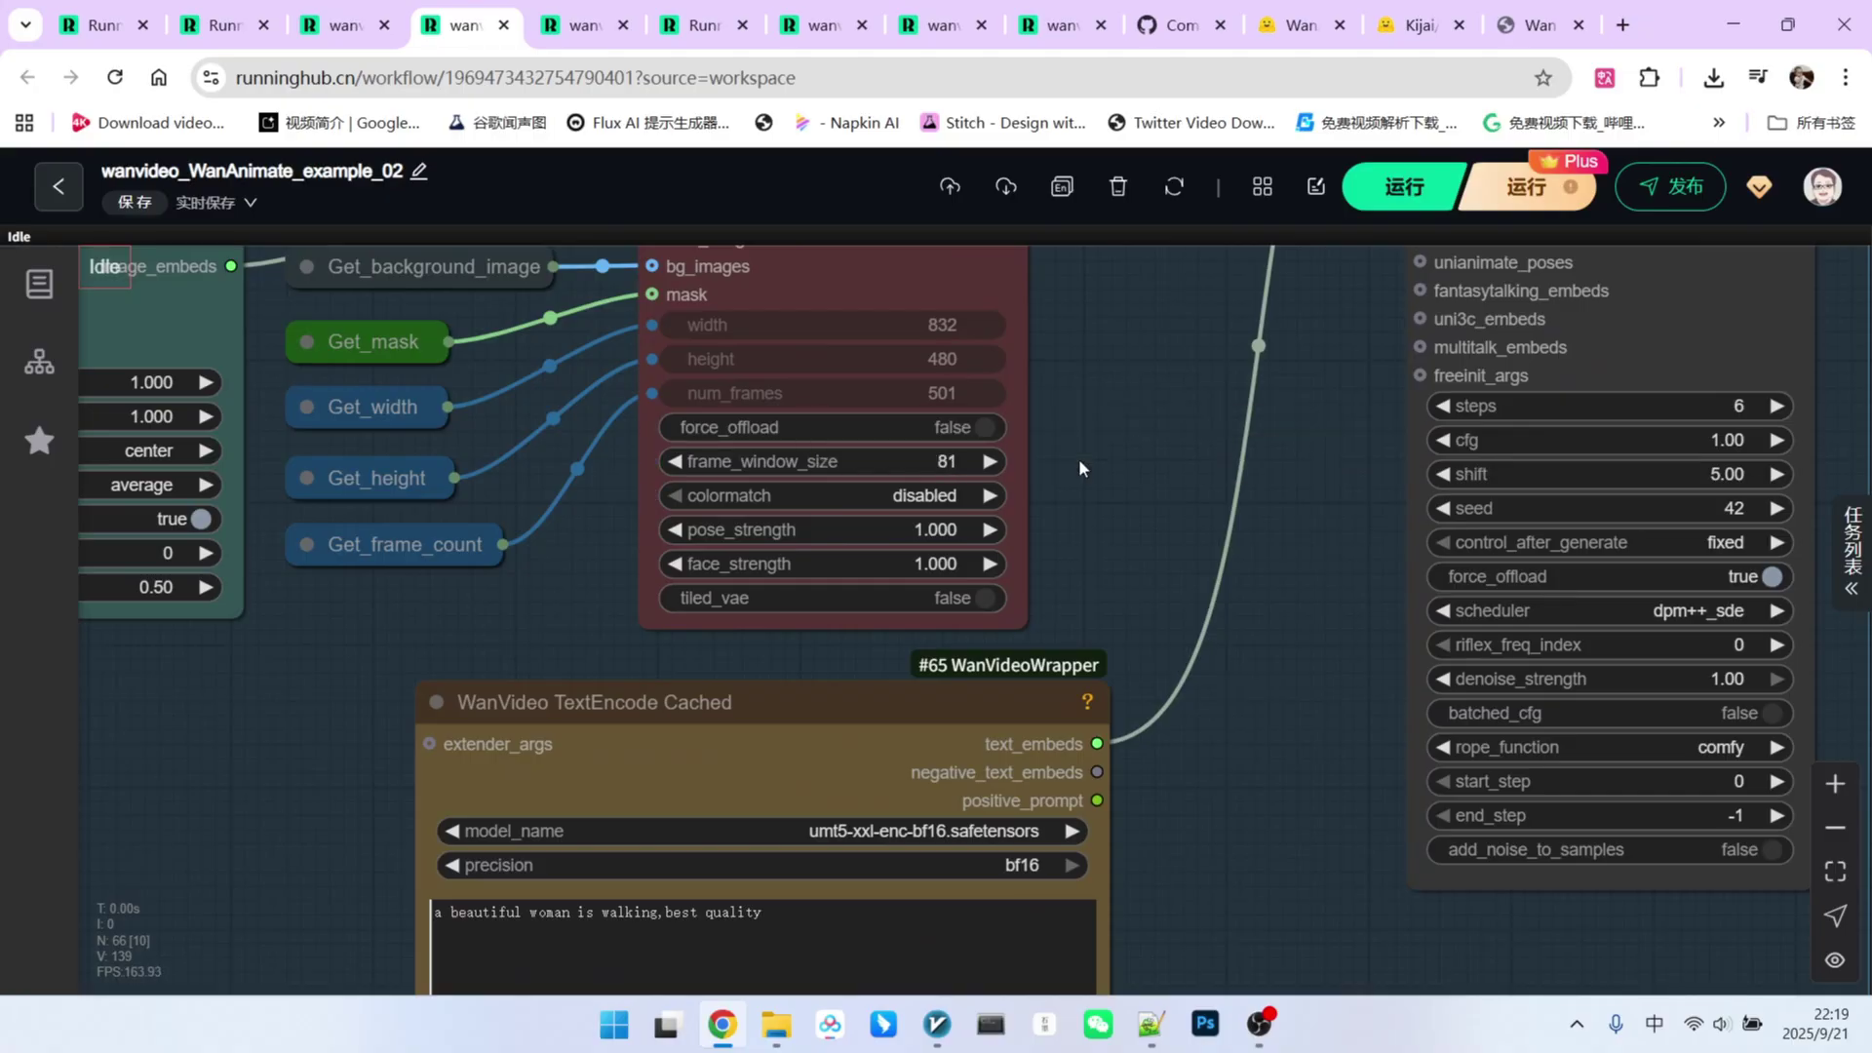
pyautogui.doubleClick(948, 461)
pyautogui.write('77')
pyautogui.press('Return')
pyautogui.doubleClick(948, 460)
pyautogui.write('49')
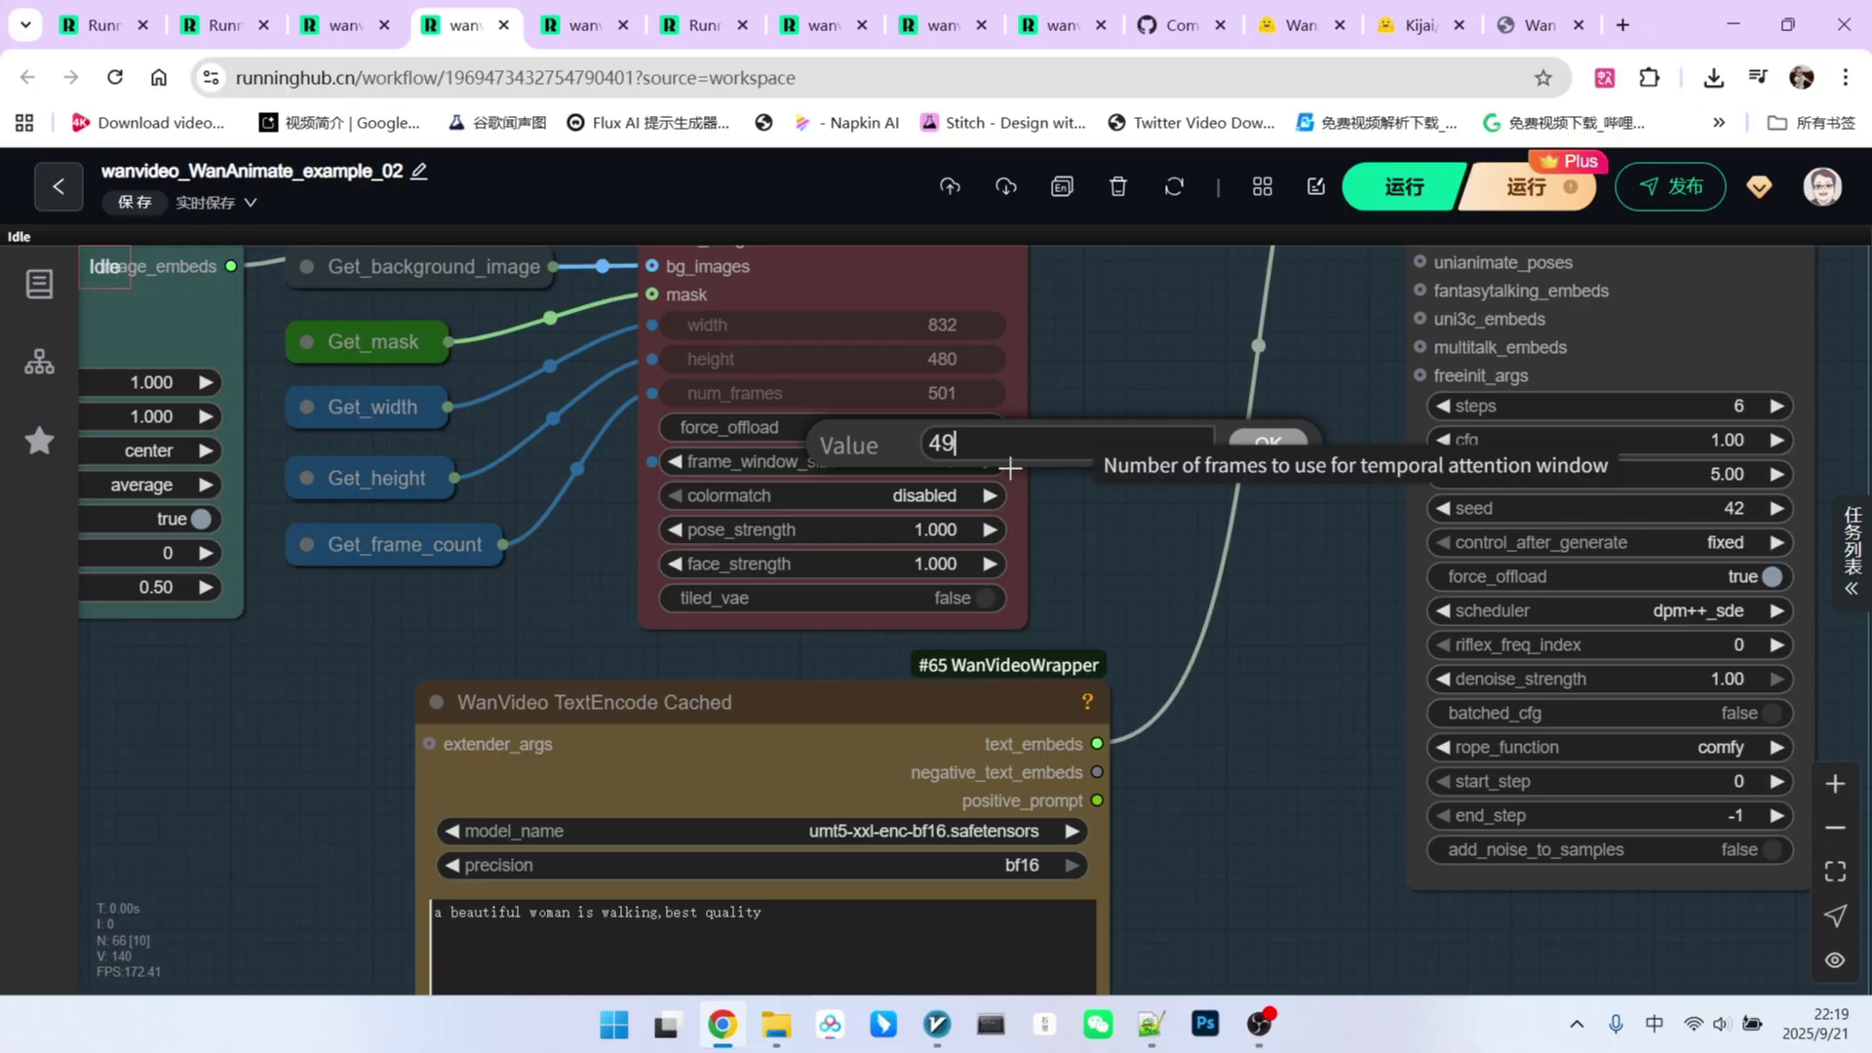
pyautogui.press('Return')
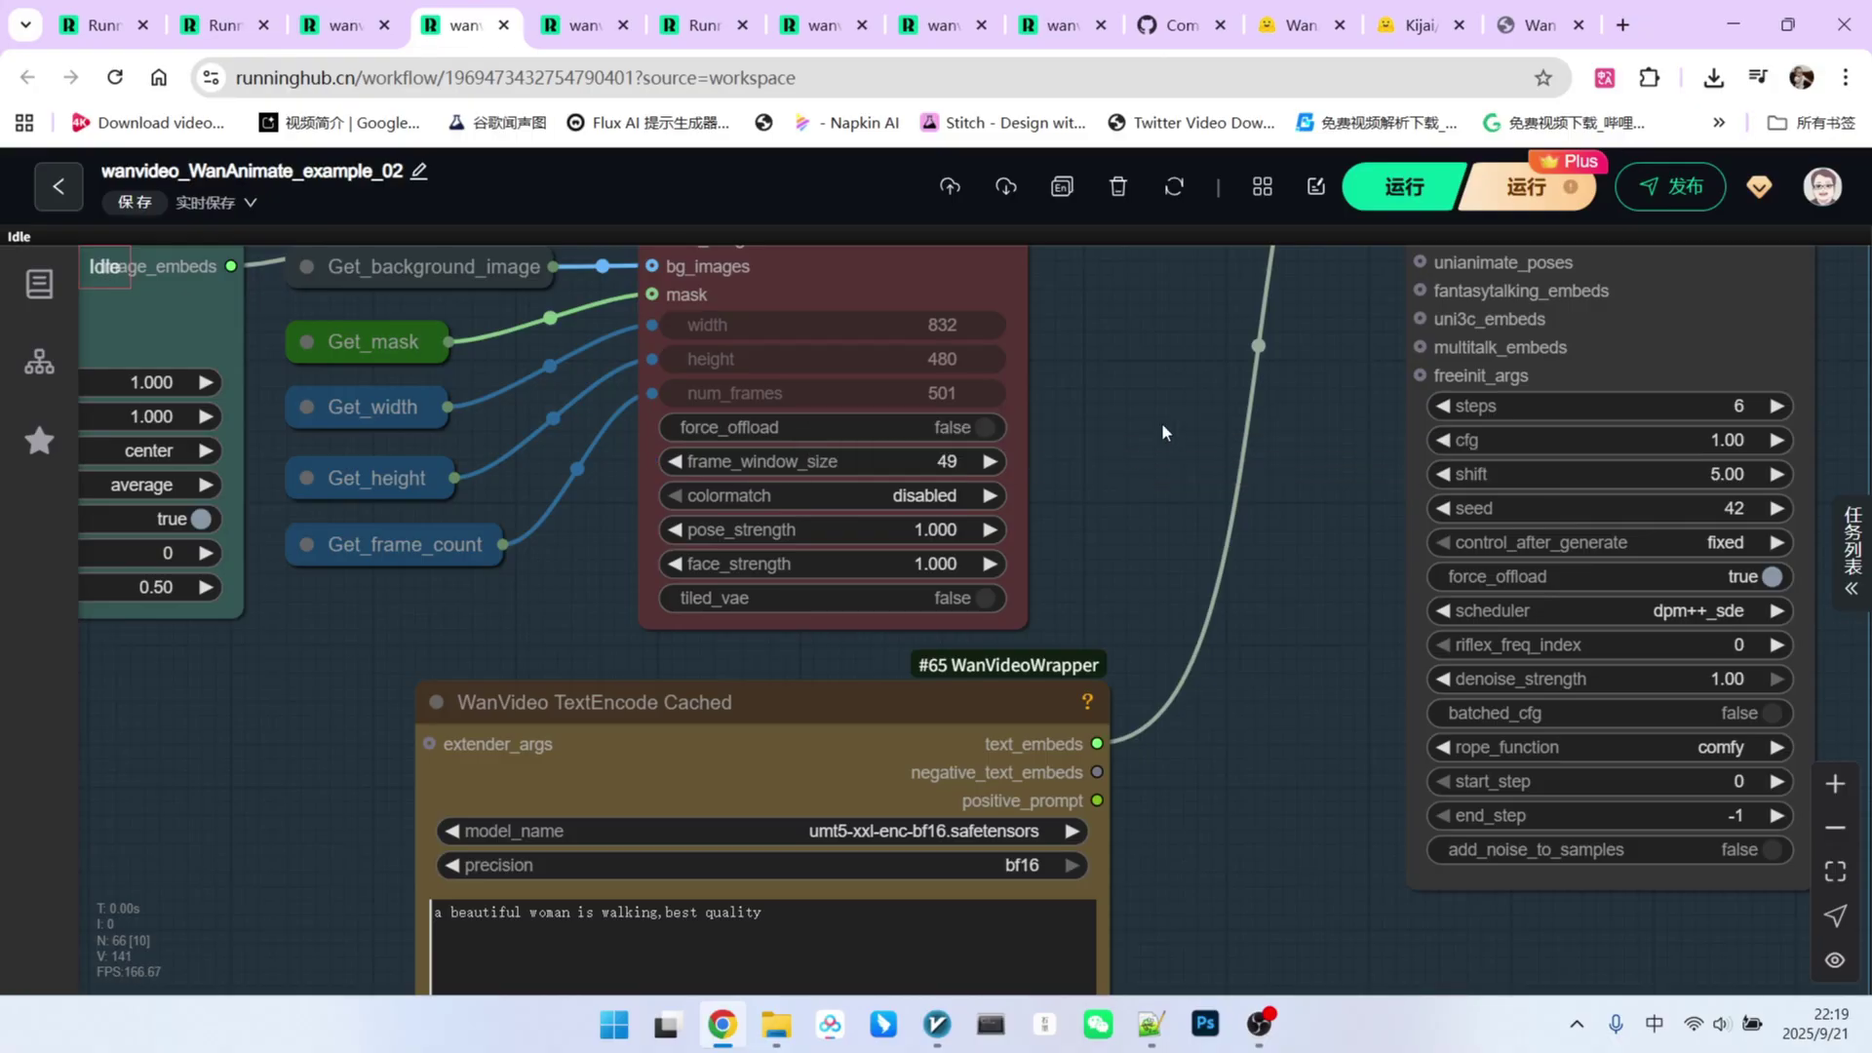
pyautogui.moveTo(1162, 422); pyautogui.dragTo(729, 657)
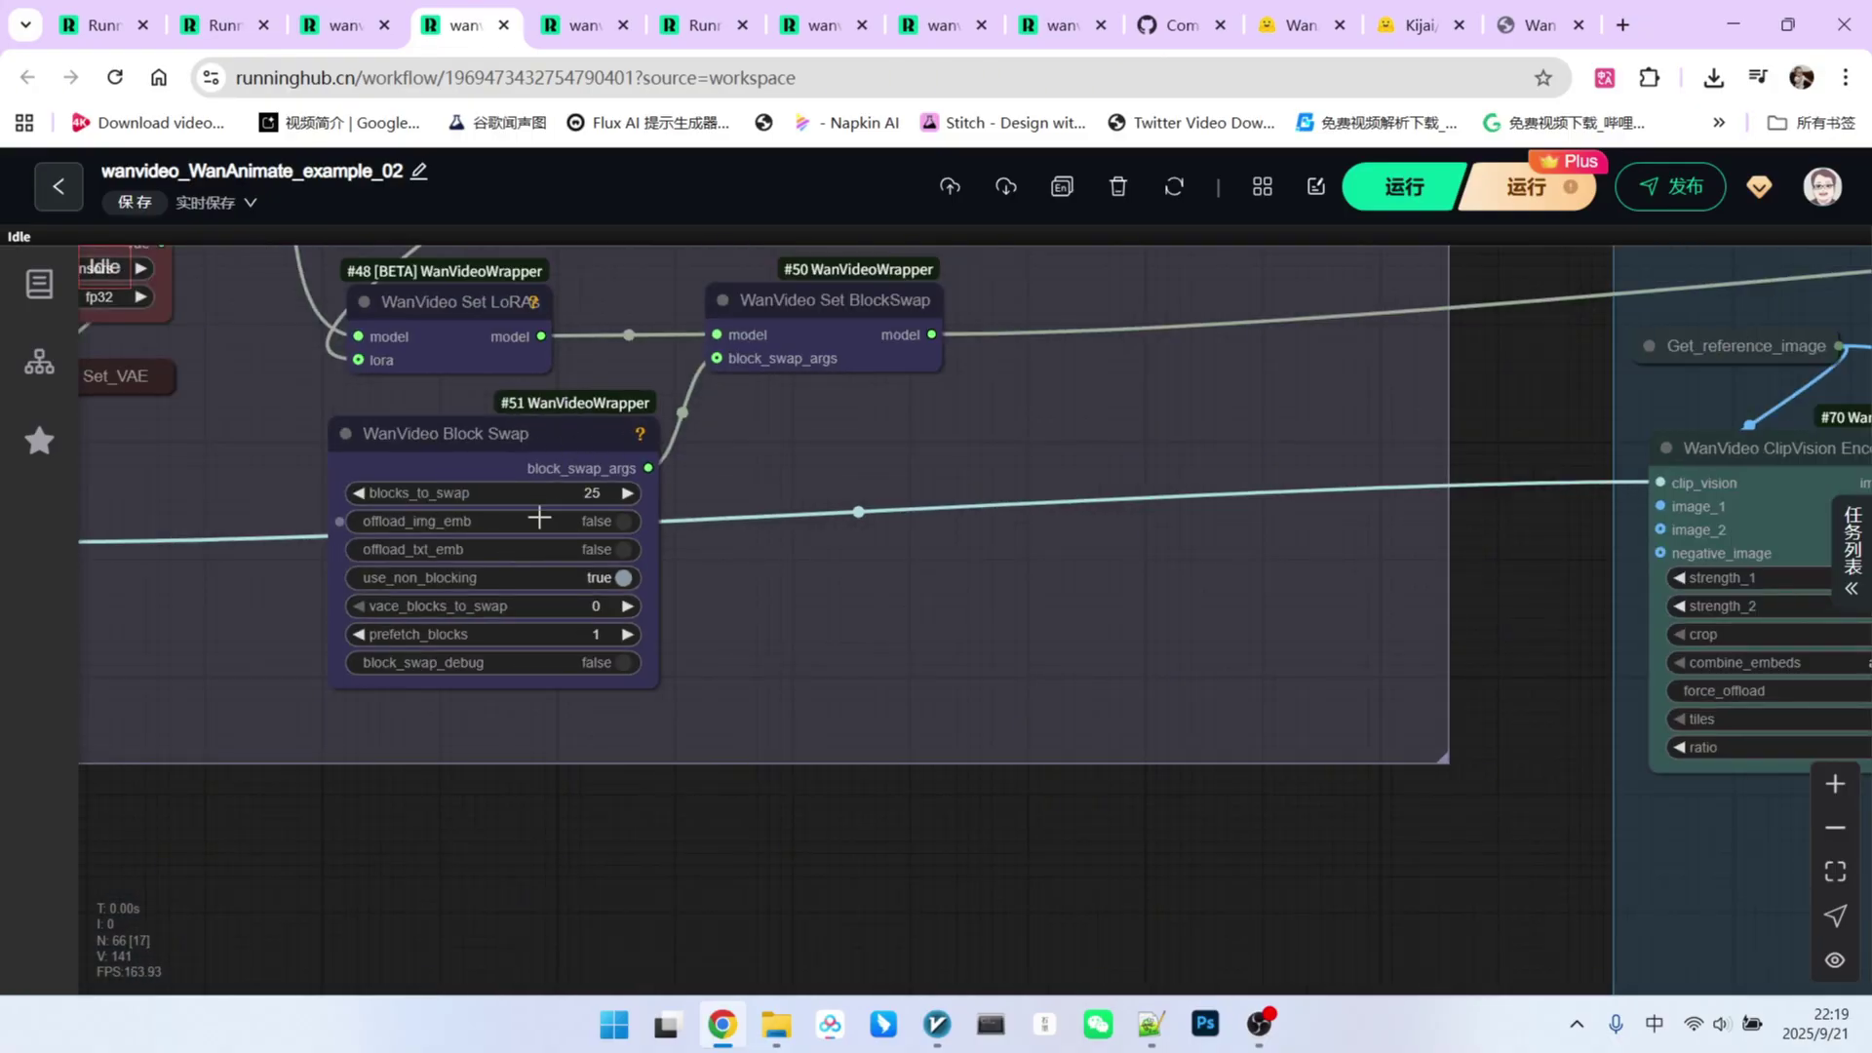
pyautogui.click(512, 433)
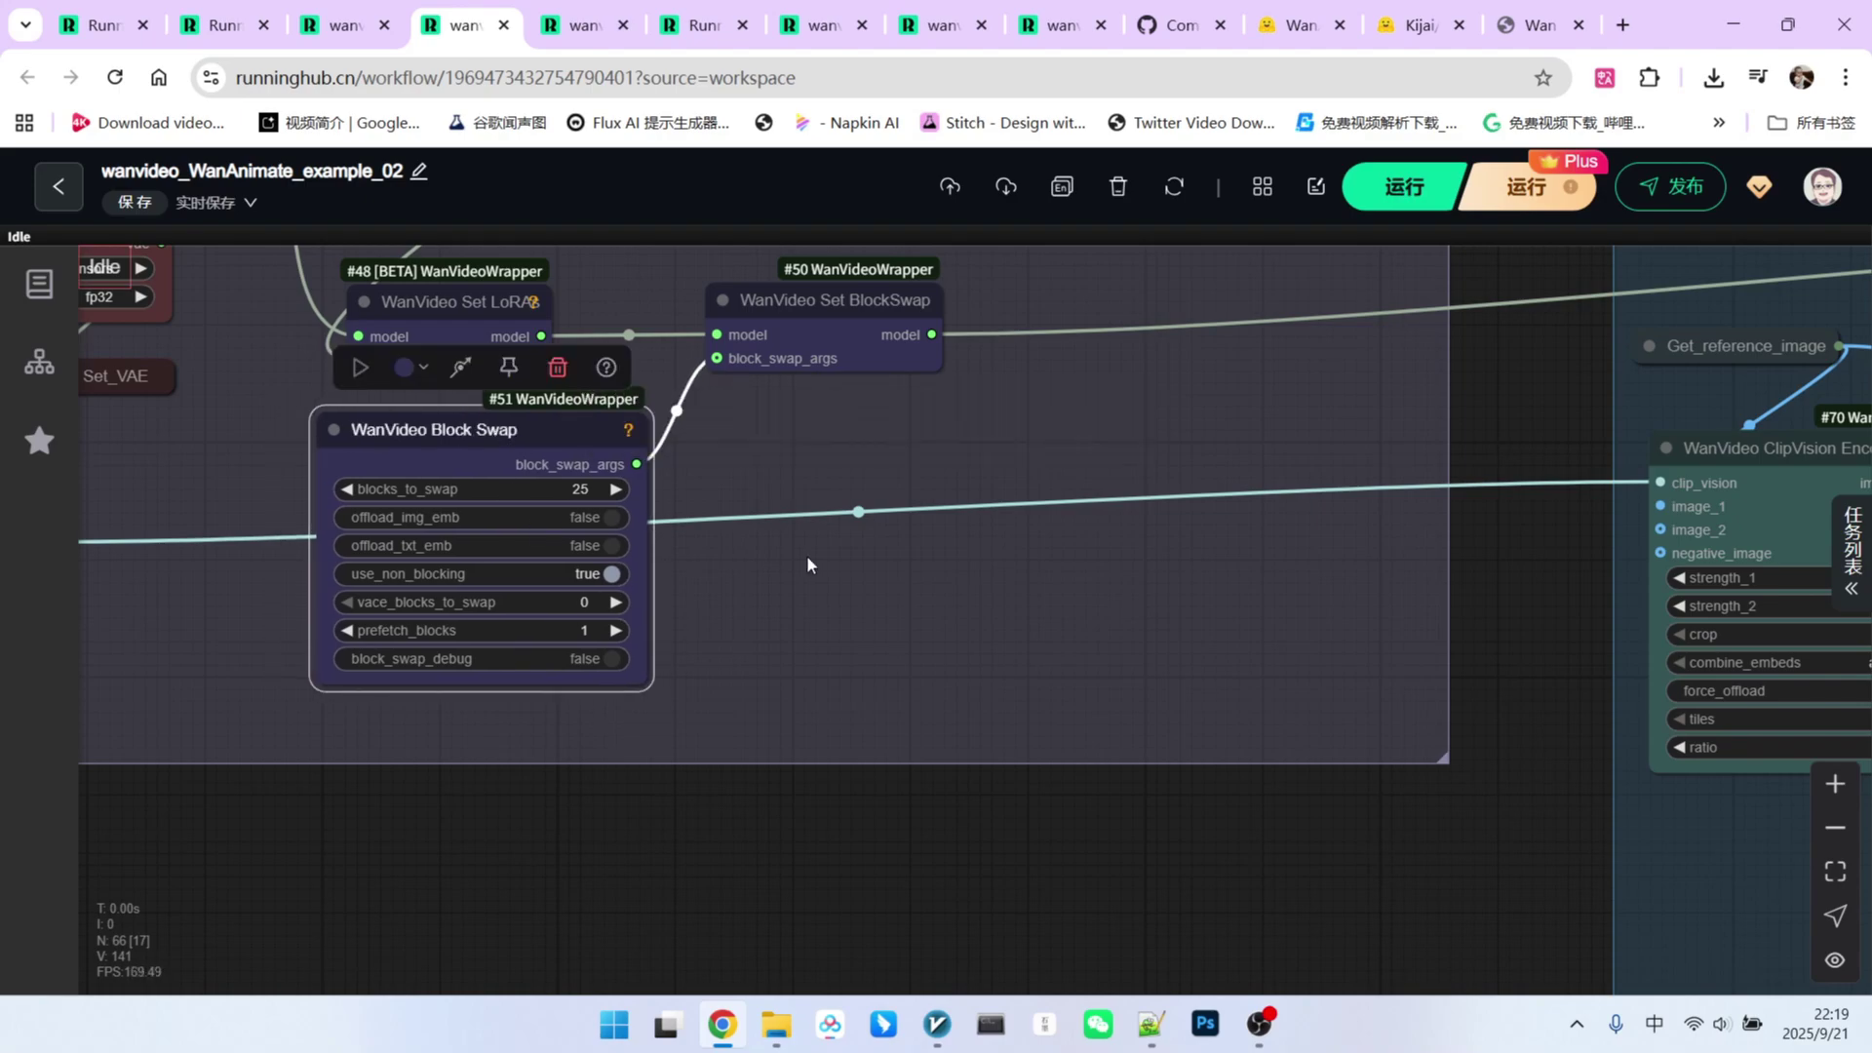
pyautogui.scroll(-3, 812, 554)
pyautogui.scroll(-2, 878, 615)
# Review example_02's sampler group and output previews, then move to the example_01 tab.
pyautogui.moveTo(1082, 729); pyautogui.dragTo(1257, 710)
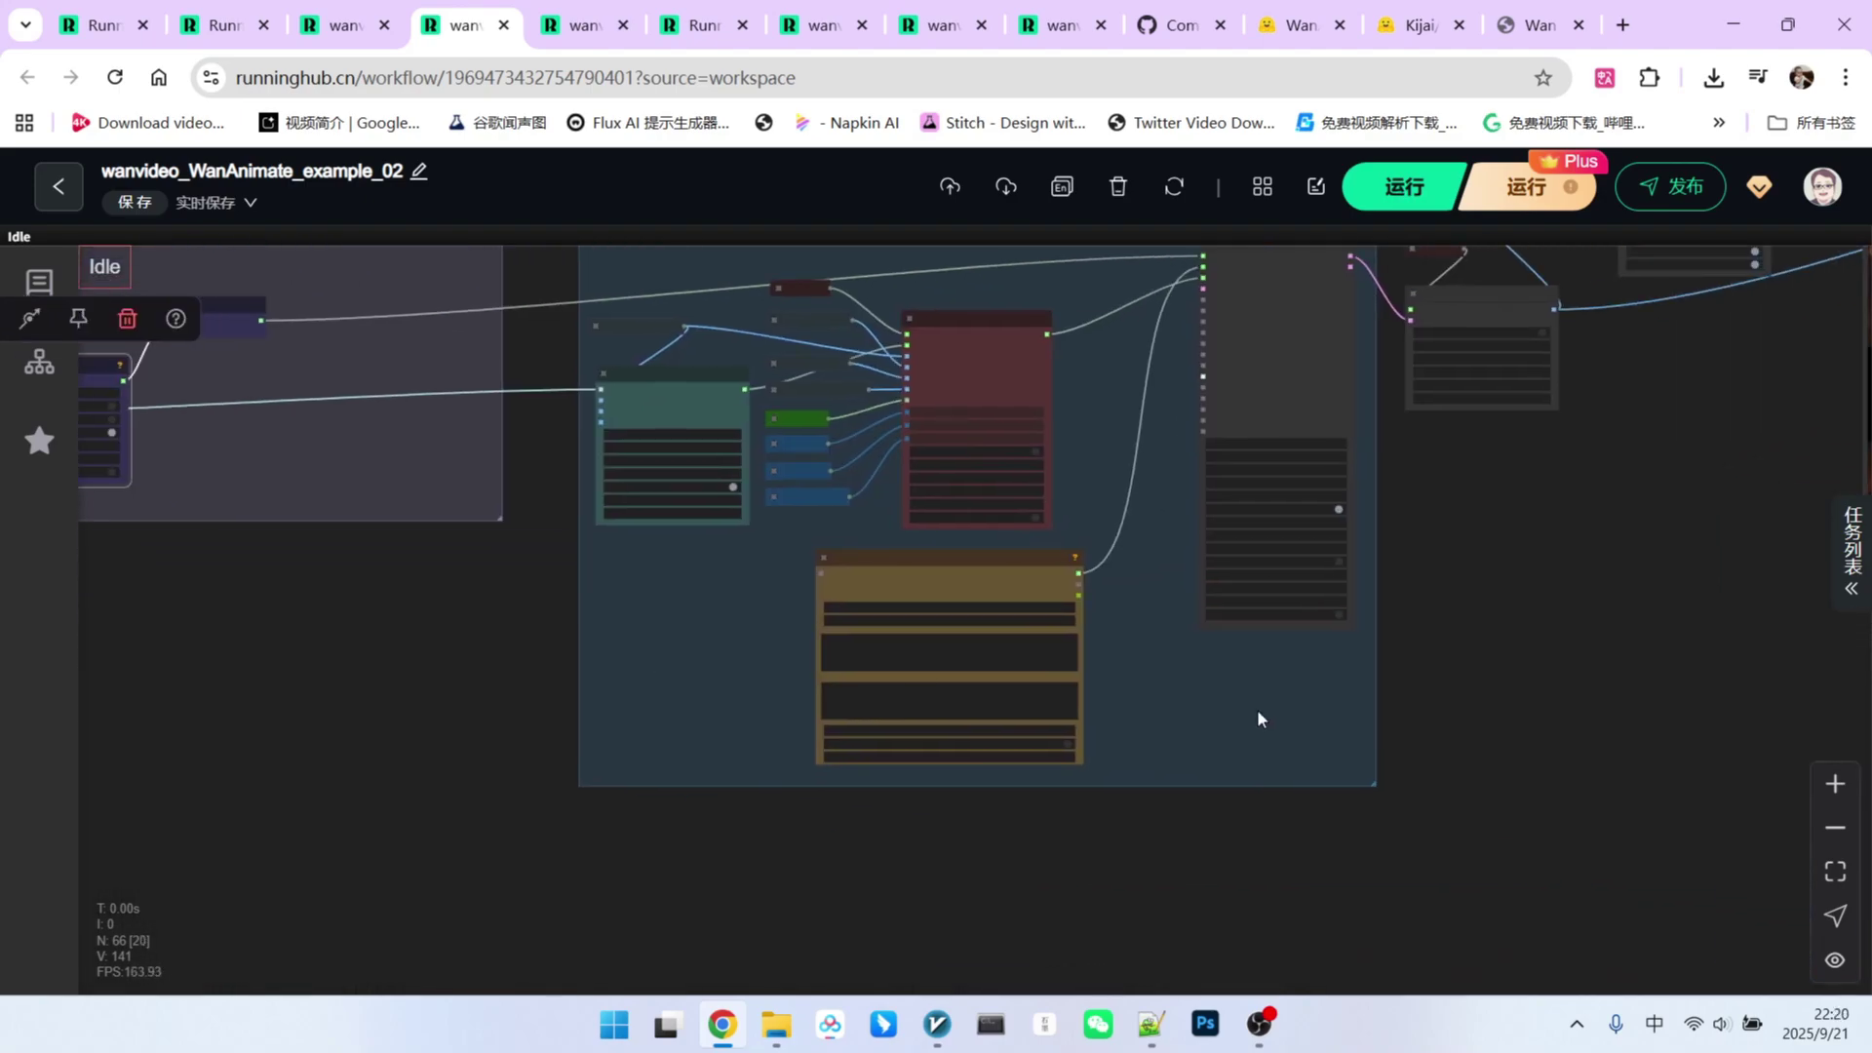
pyautogui.moveTo(1582, 598); pyautogui.dragTo(1507, 640)
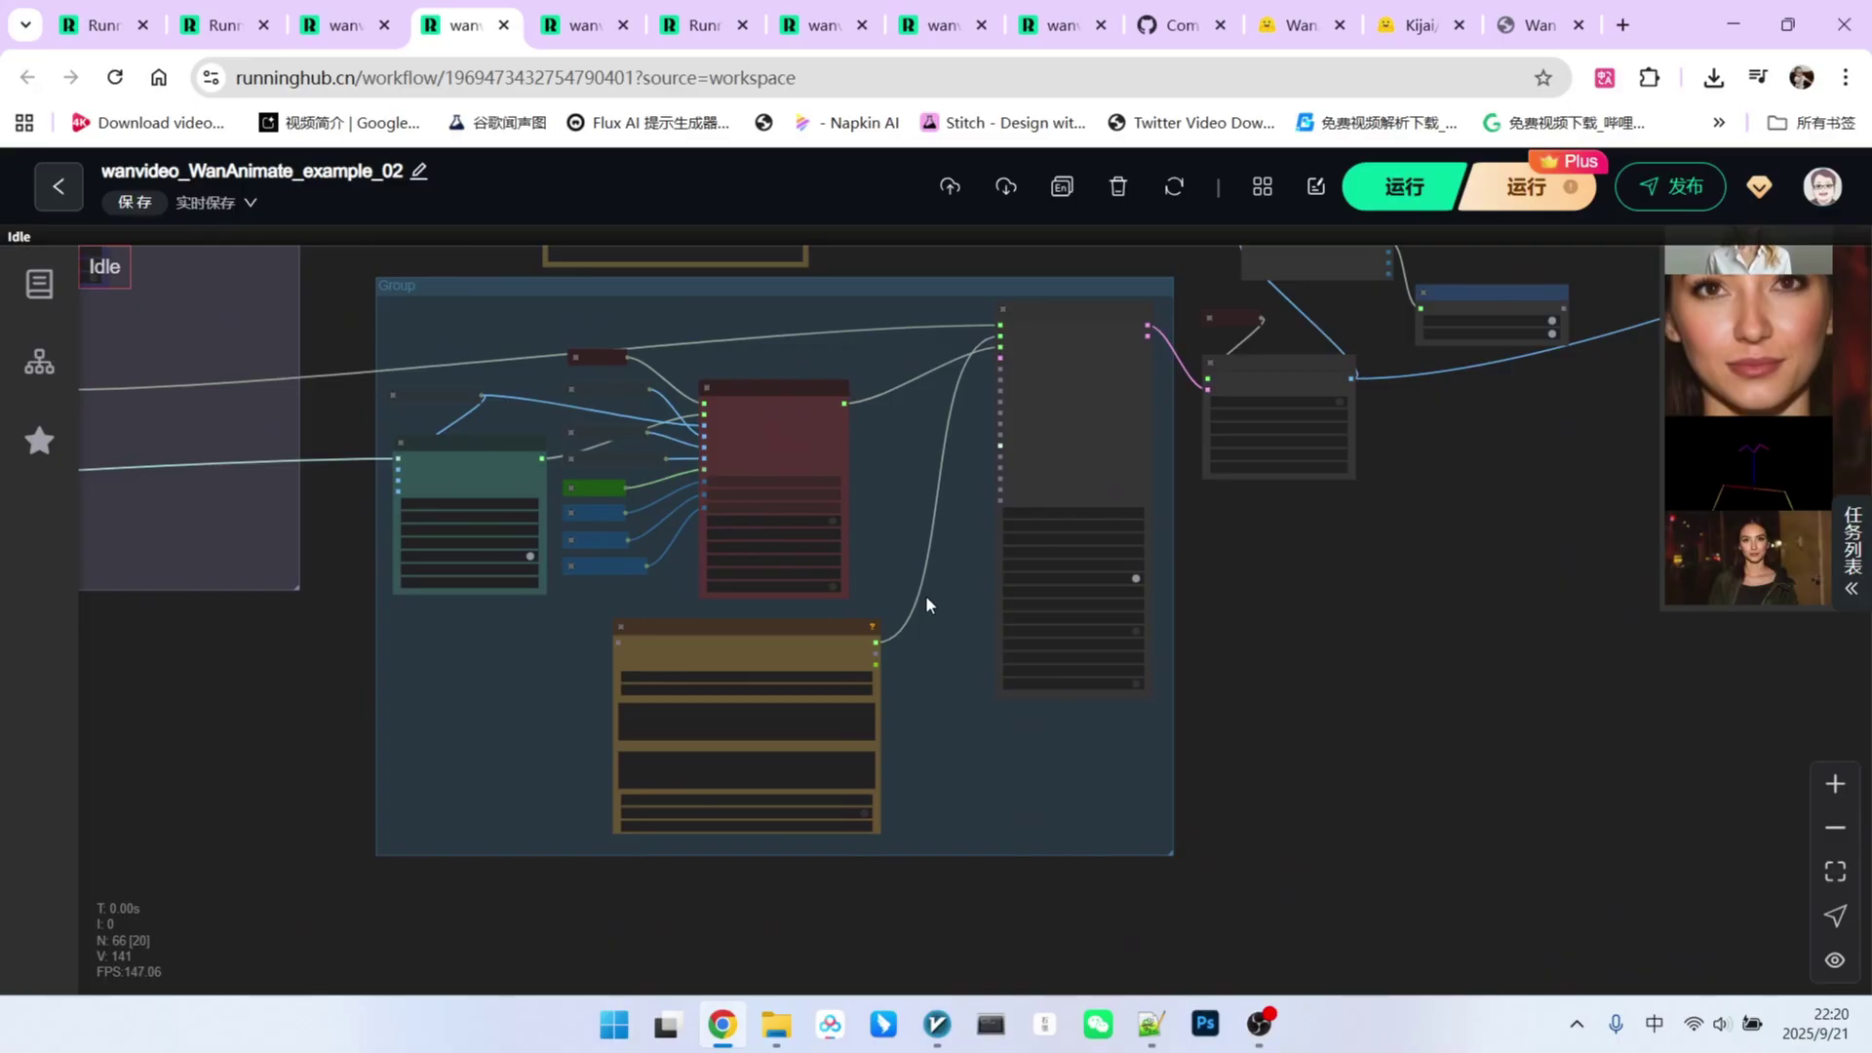
pyautogui.scroll(5, 926, 595)
pyautogui.scroll(-4, 795, 543)
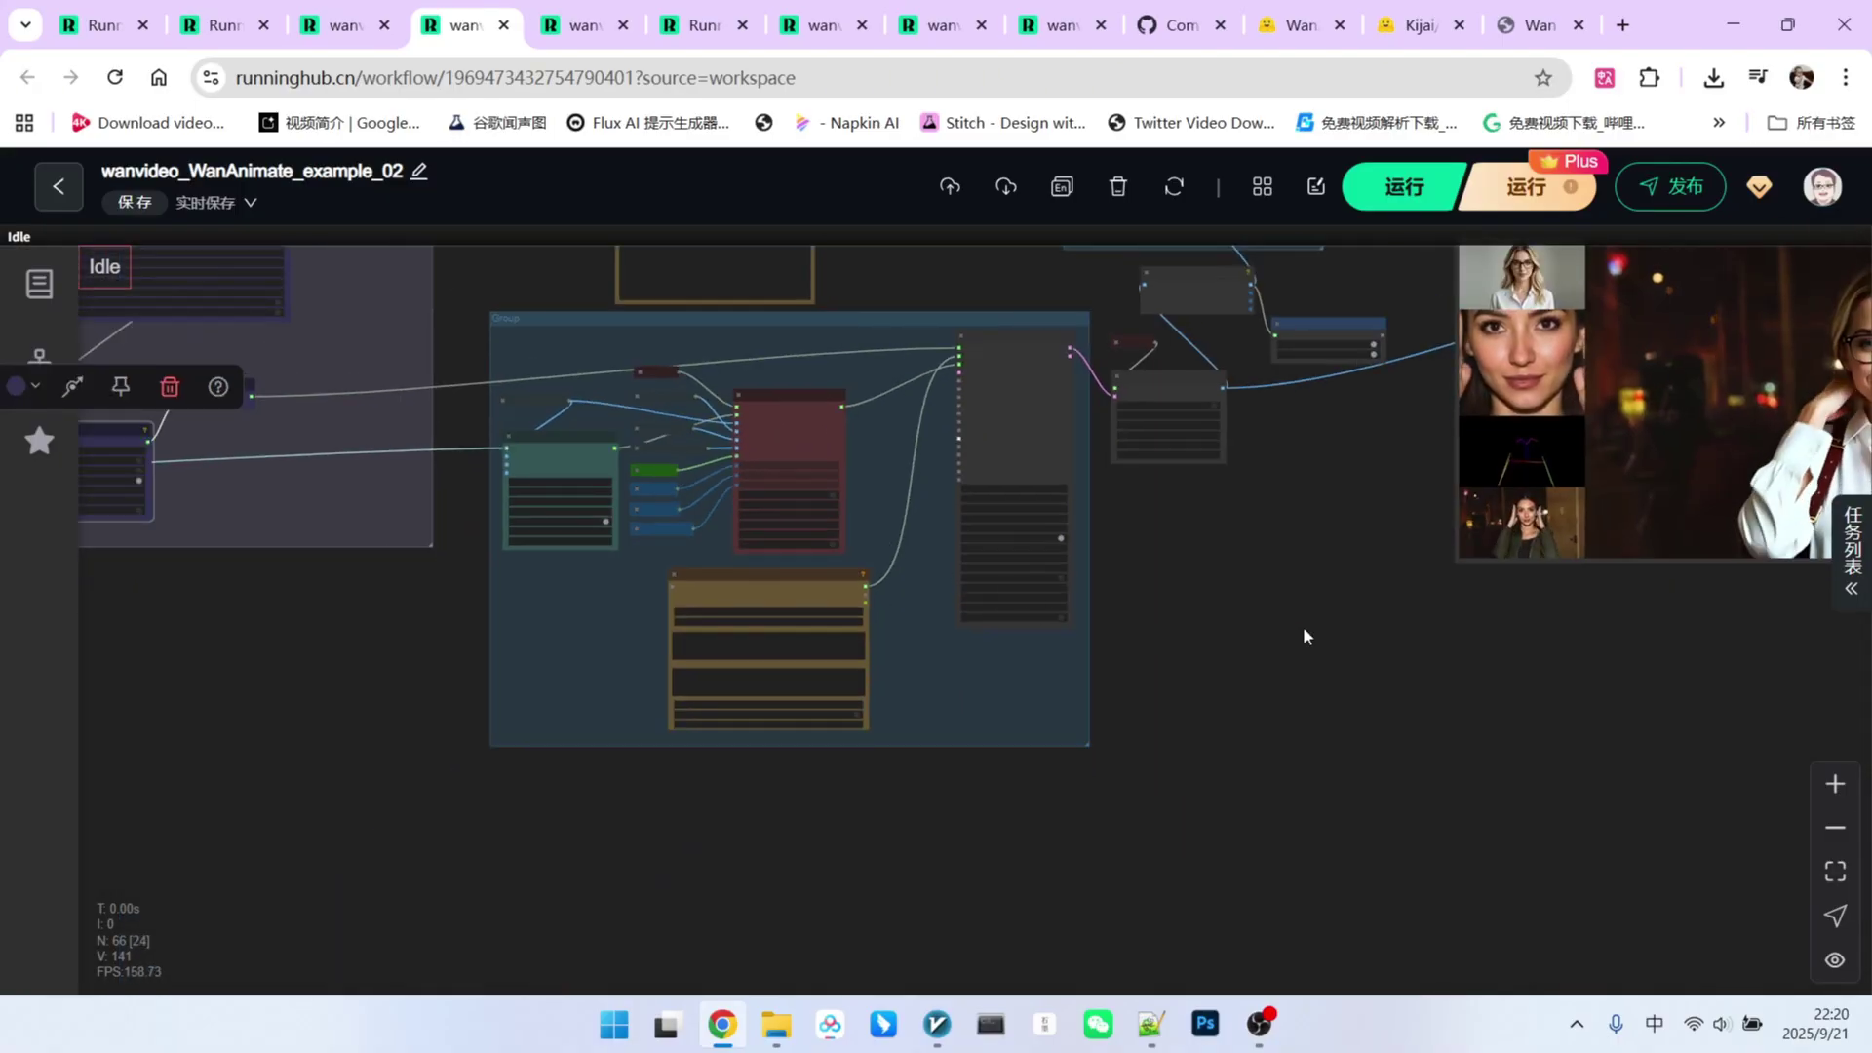
pyautogui.moveTo(1304, 626); pyautogui.dragTo(790, 674)
pyautogui.scroll(4, 791, 673)
pyautogui.scroll(6, 1288, 760)
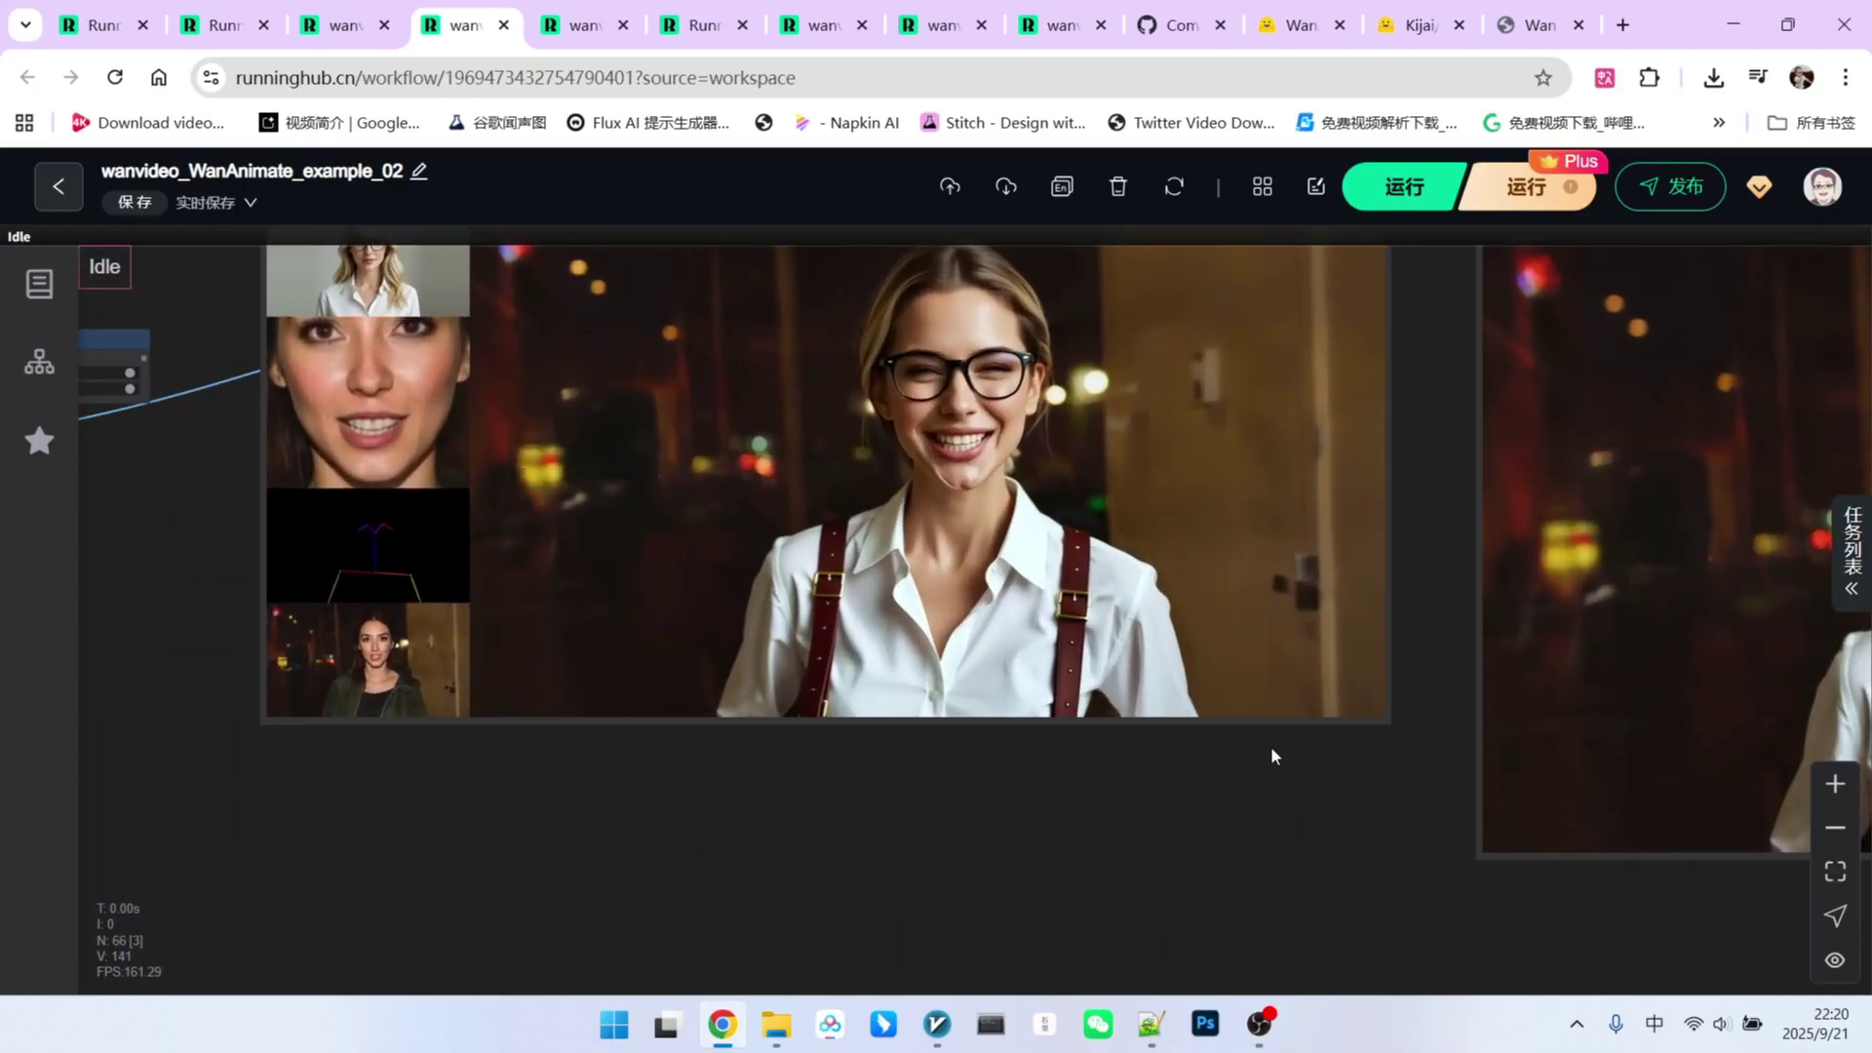
pyautogui.scroll(4, 1258, 732)
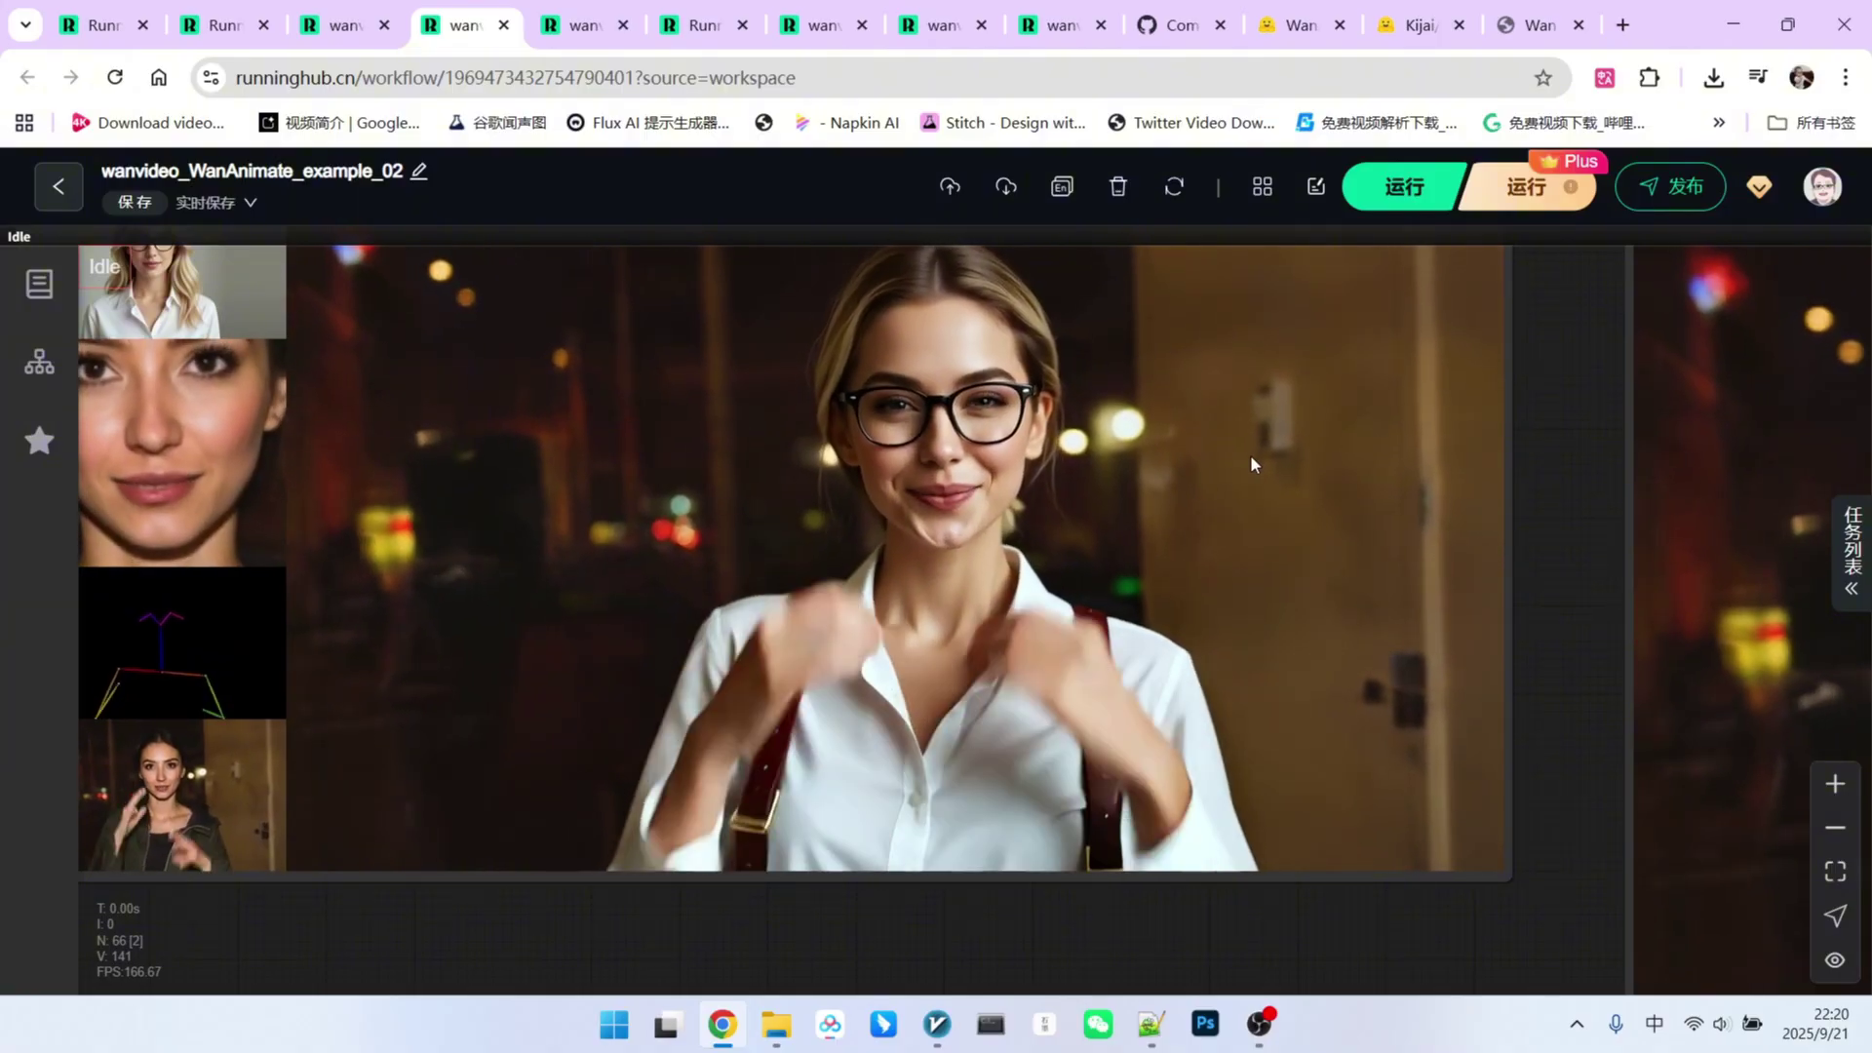
pyautogui.scroll(-3, 1251, 453)
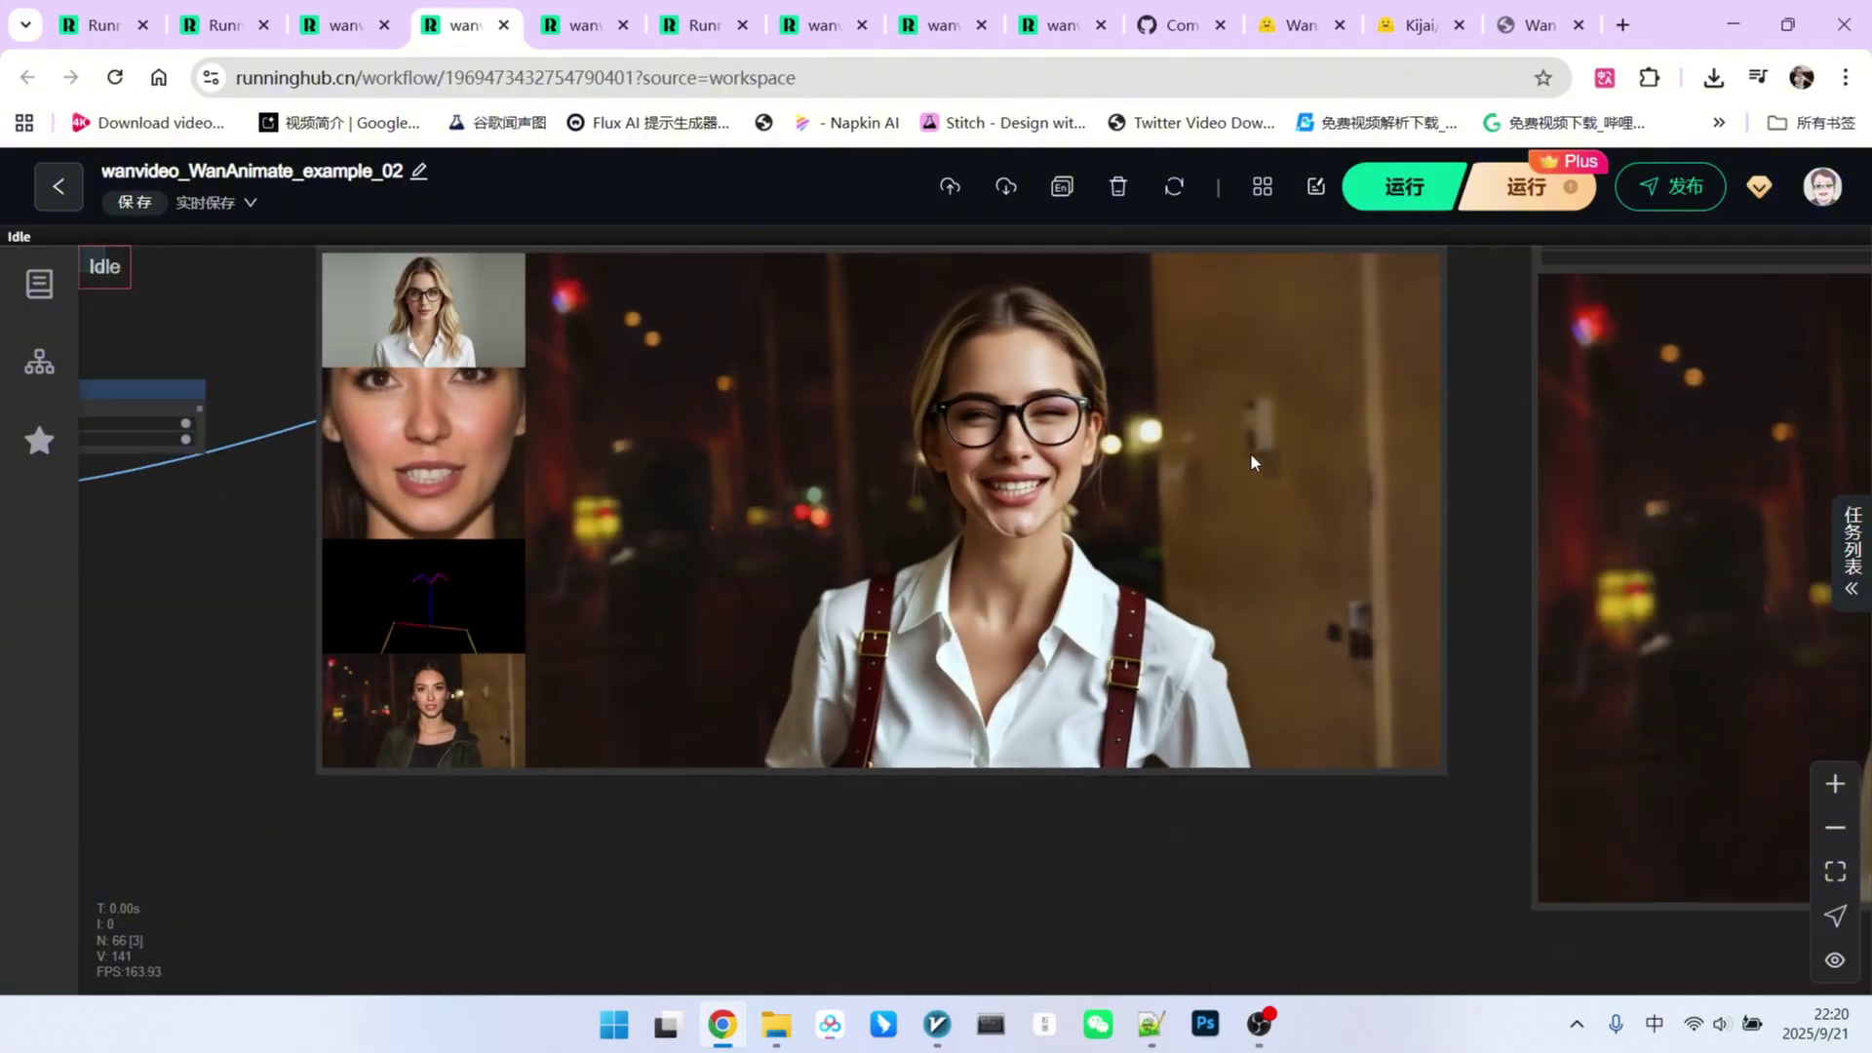
pyautogui.scroll(4, 465, 274)
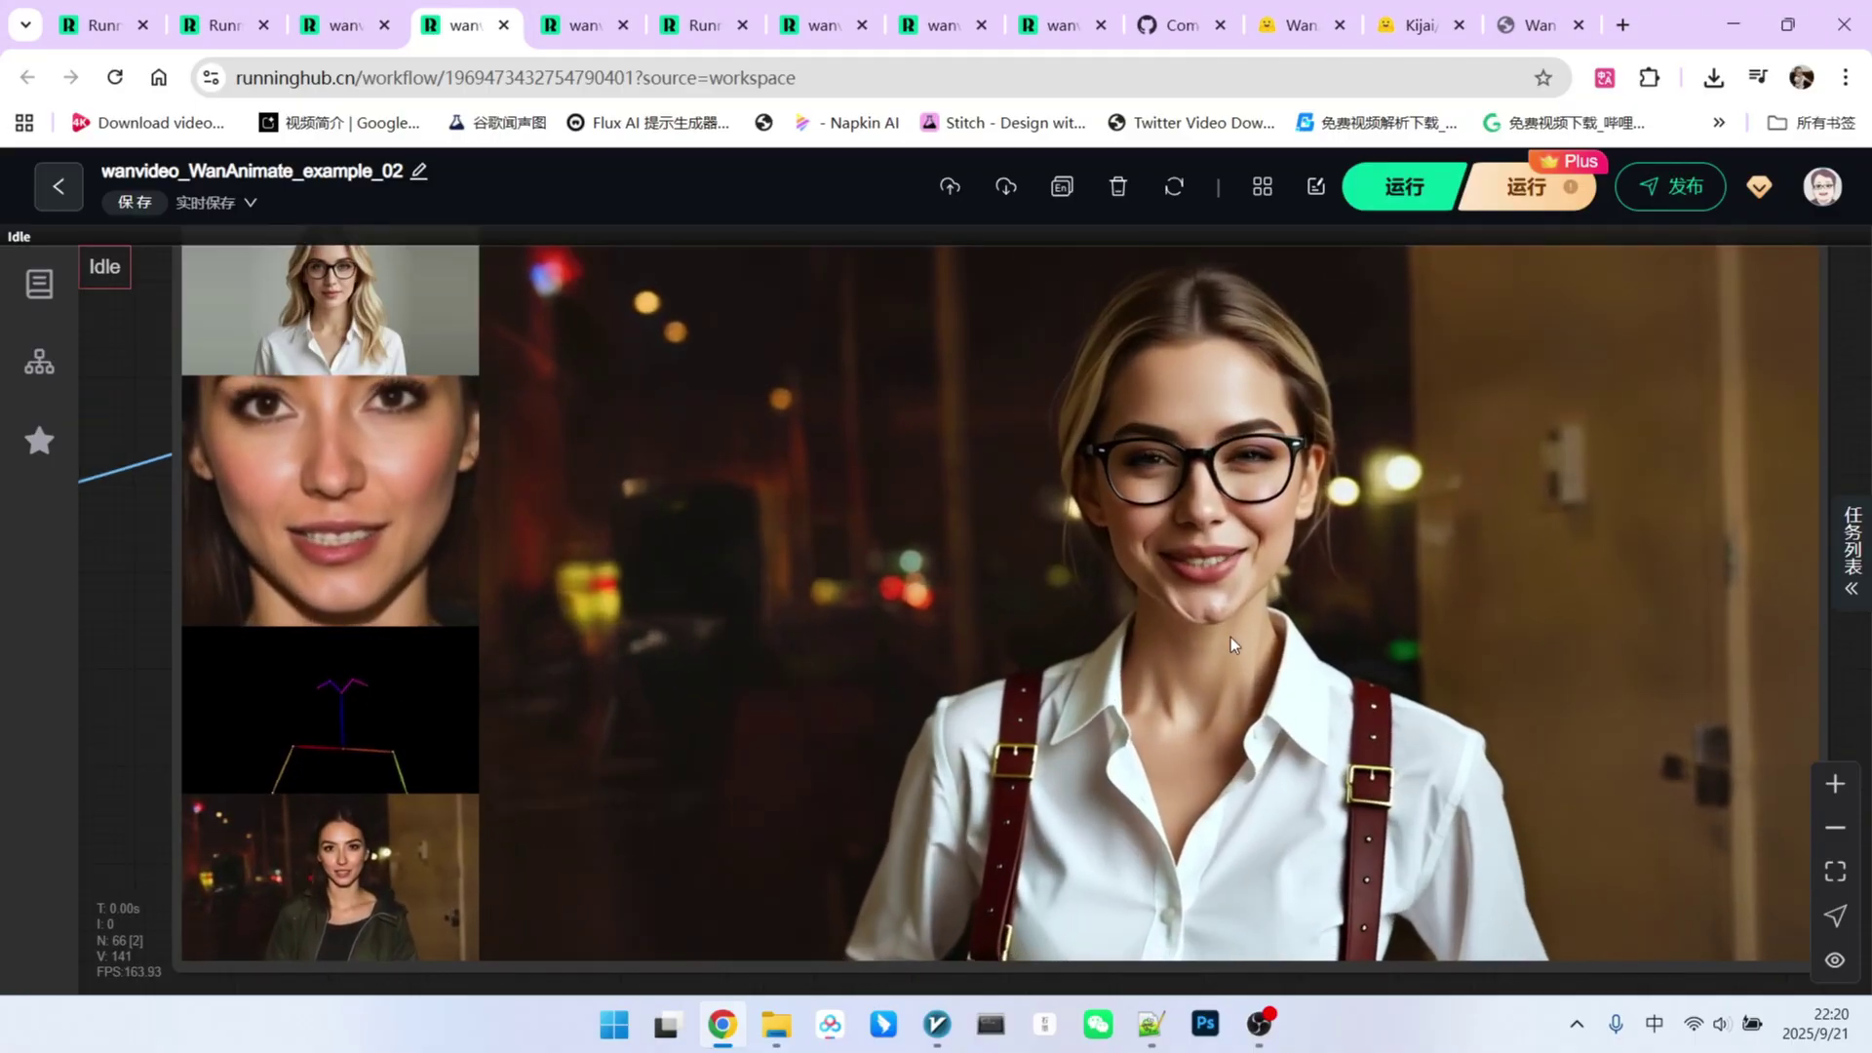
pyautogui.scroll(2, 1230, 635)
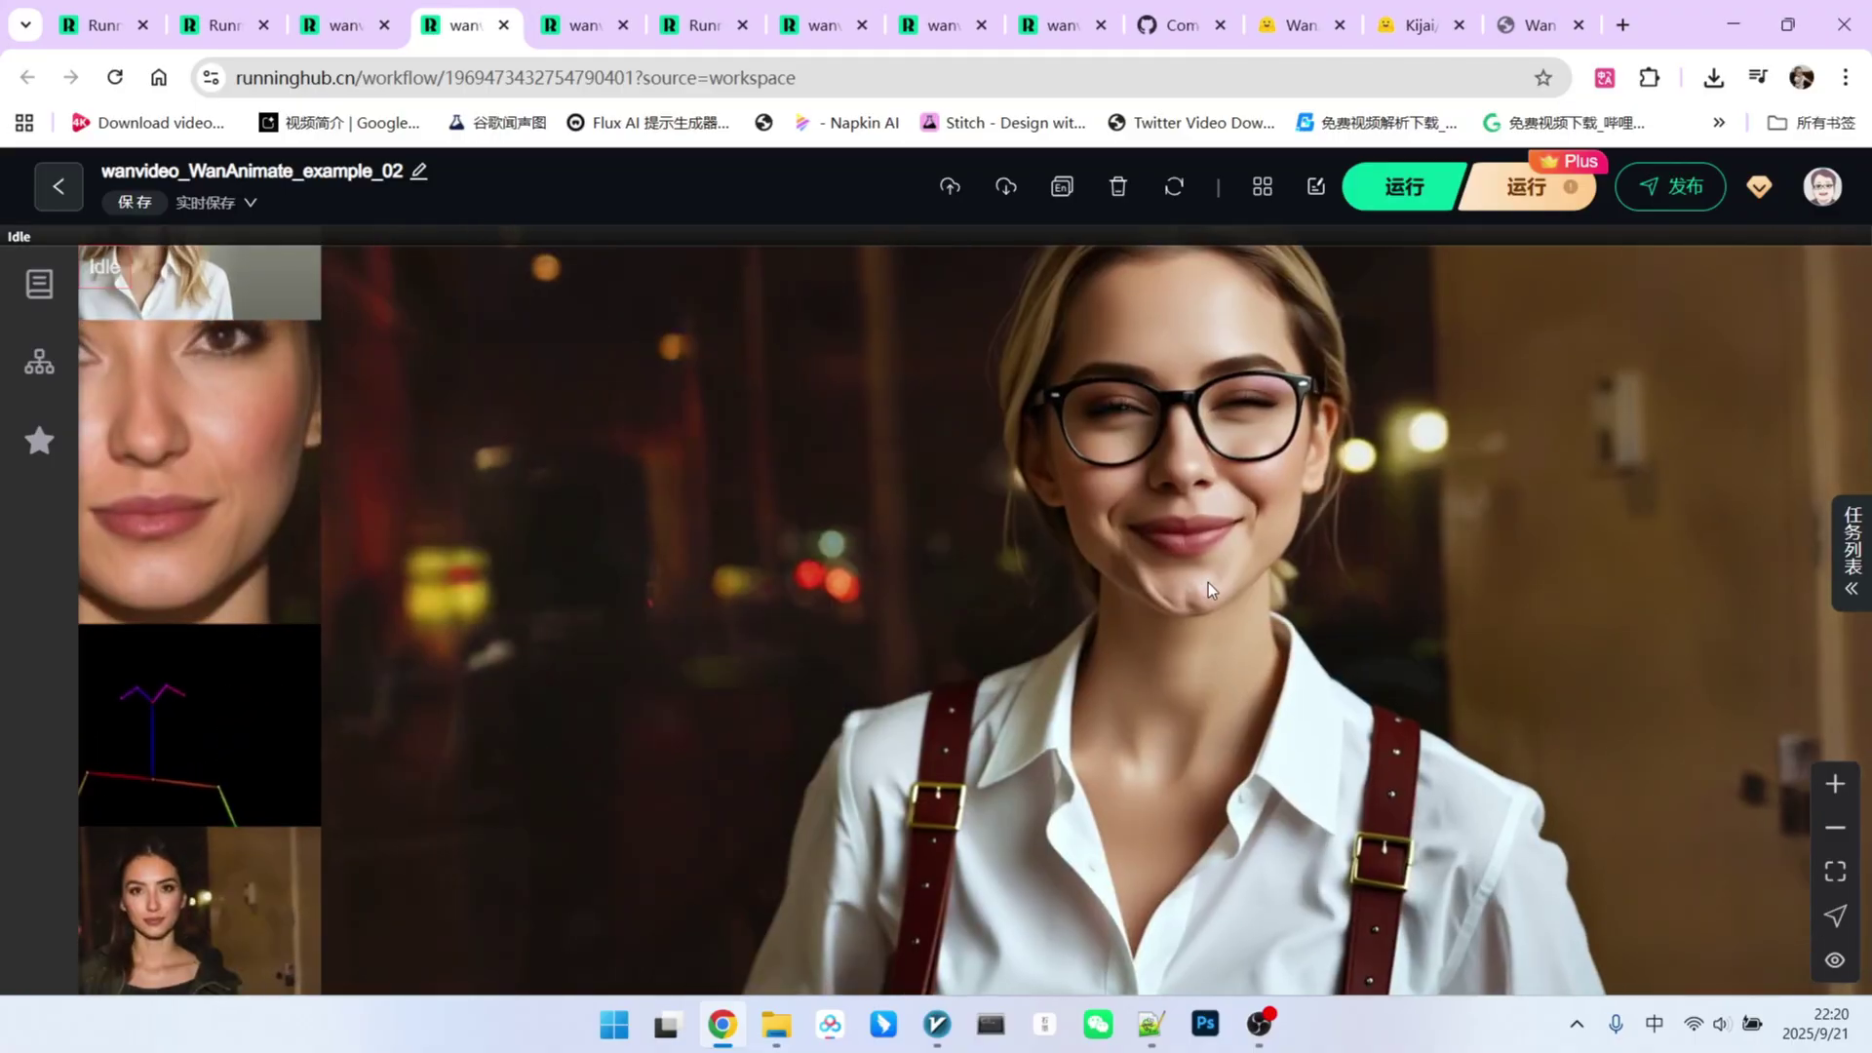
pyautogui.scroll(-2, 1233, 534)
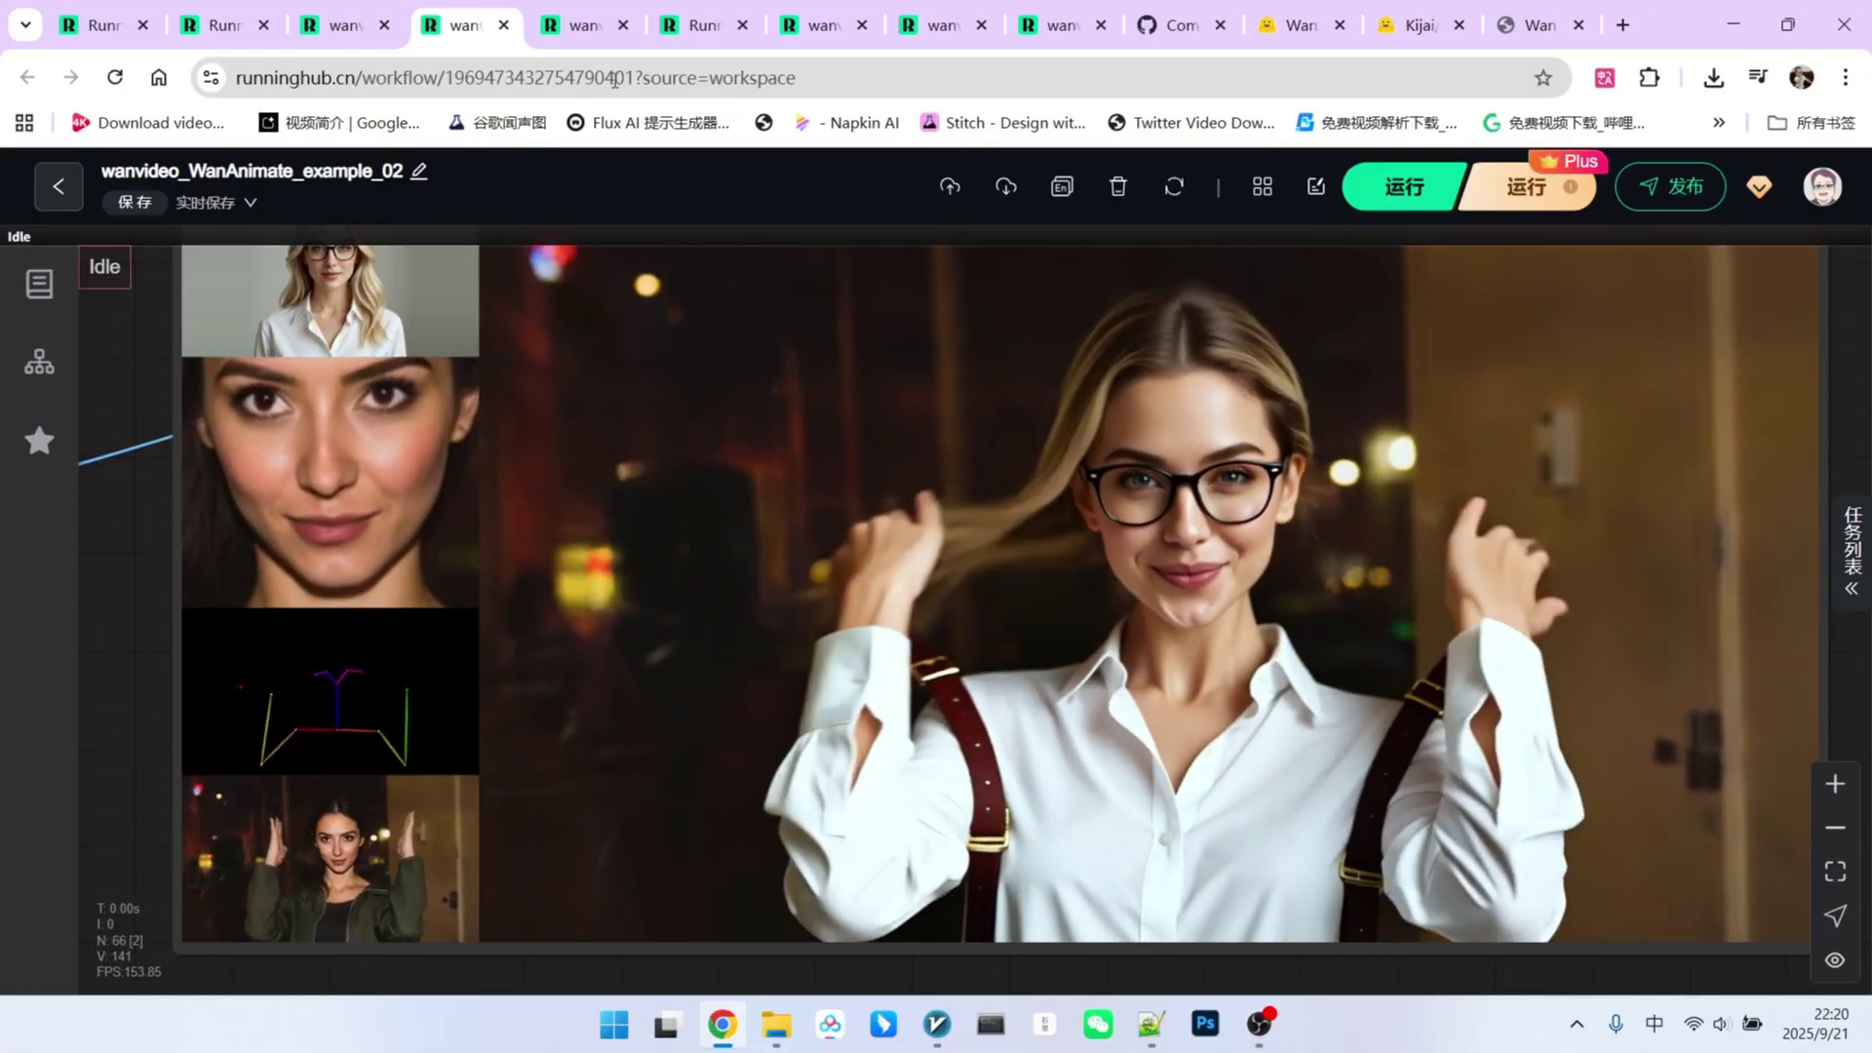
pyautogui.hotkey('ctrl', 'Tab')
pyautogui.scroll(2, 1324, 796)
pyautogui.scroll(2, 1343, 847)
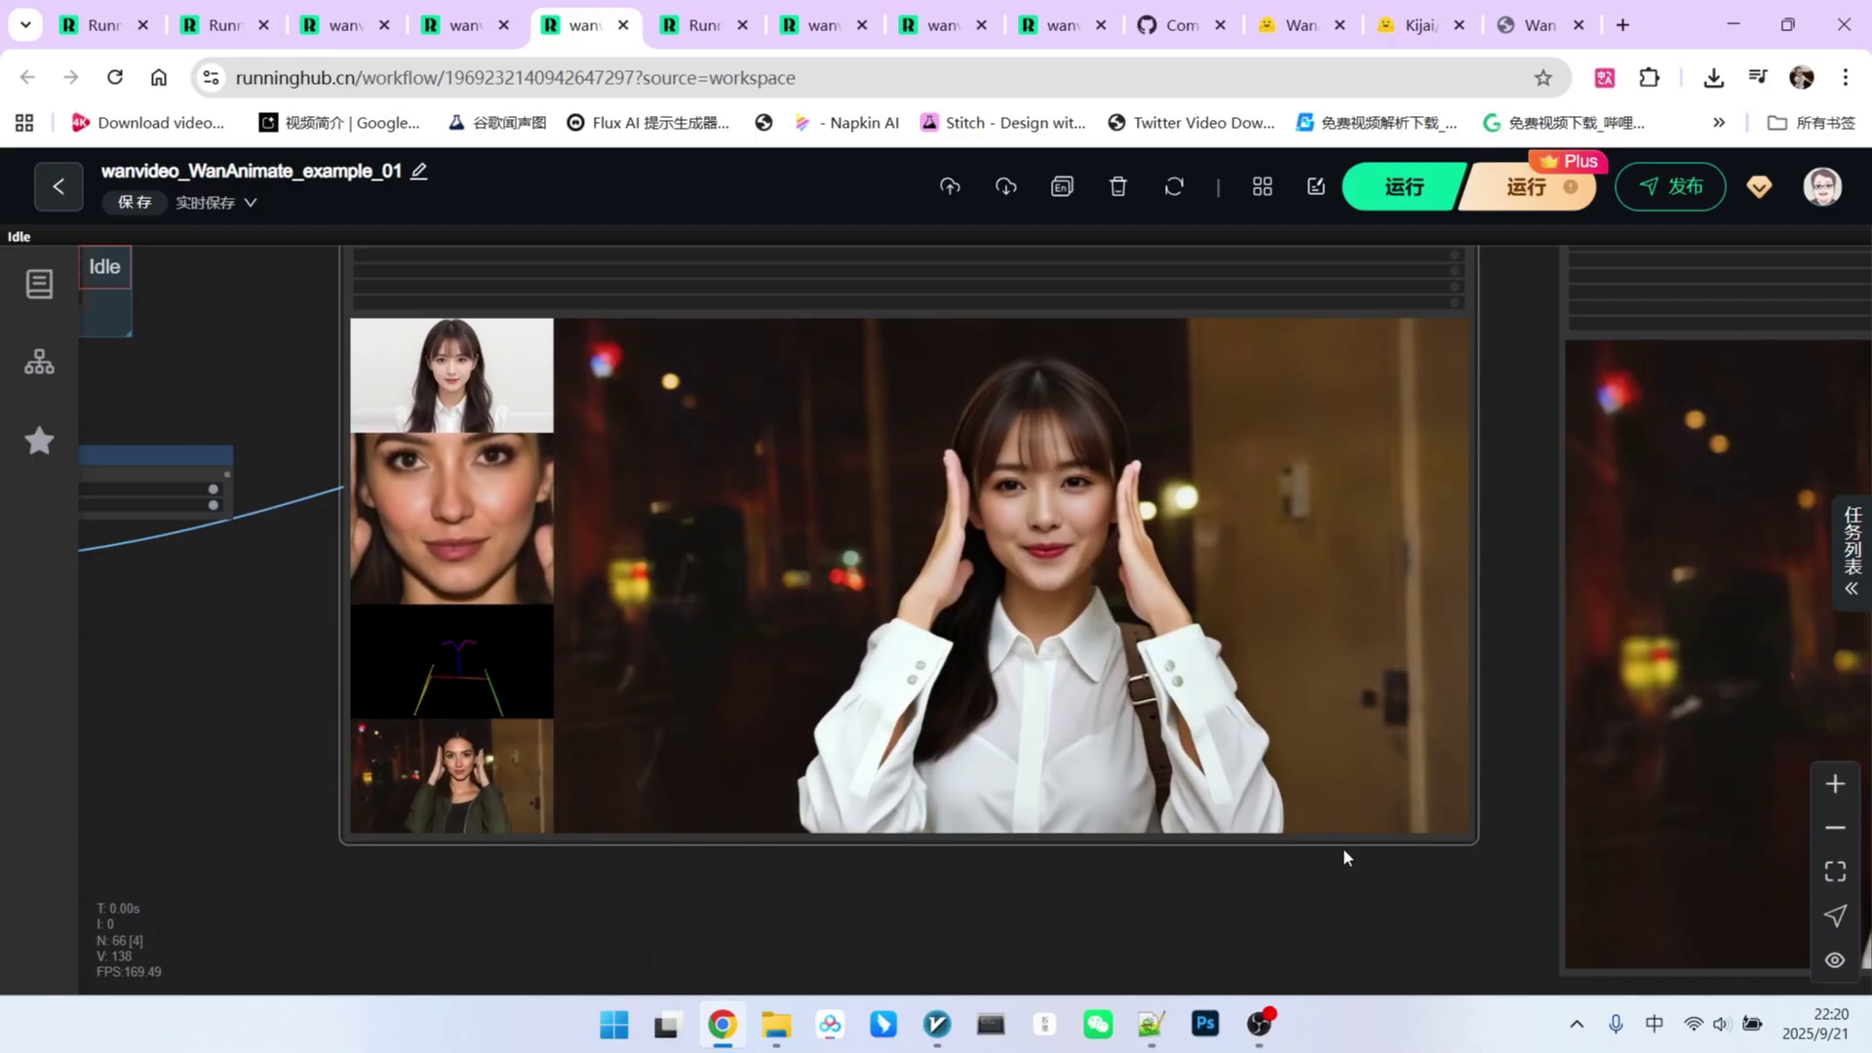
pyautogui.scroll(2, 1297, 765)
pyautogui.scroll(2, 1111, 659)
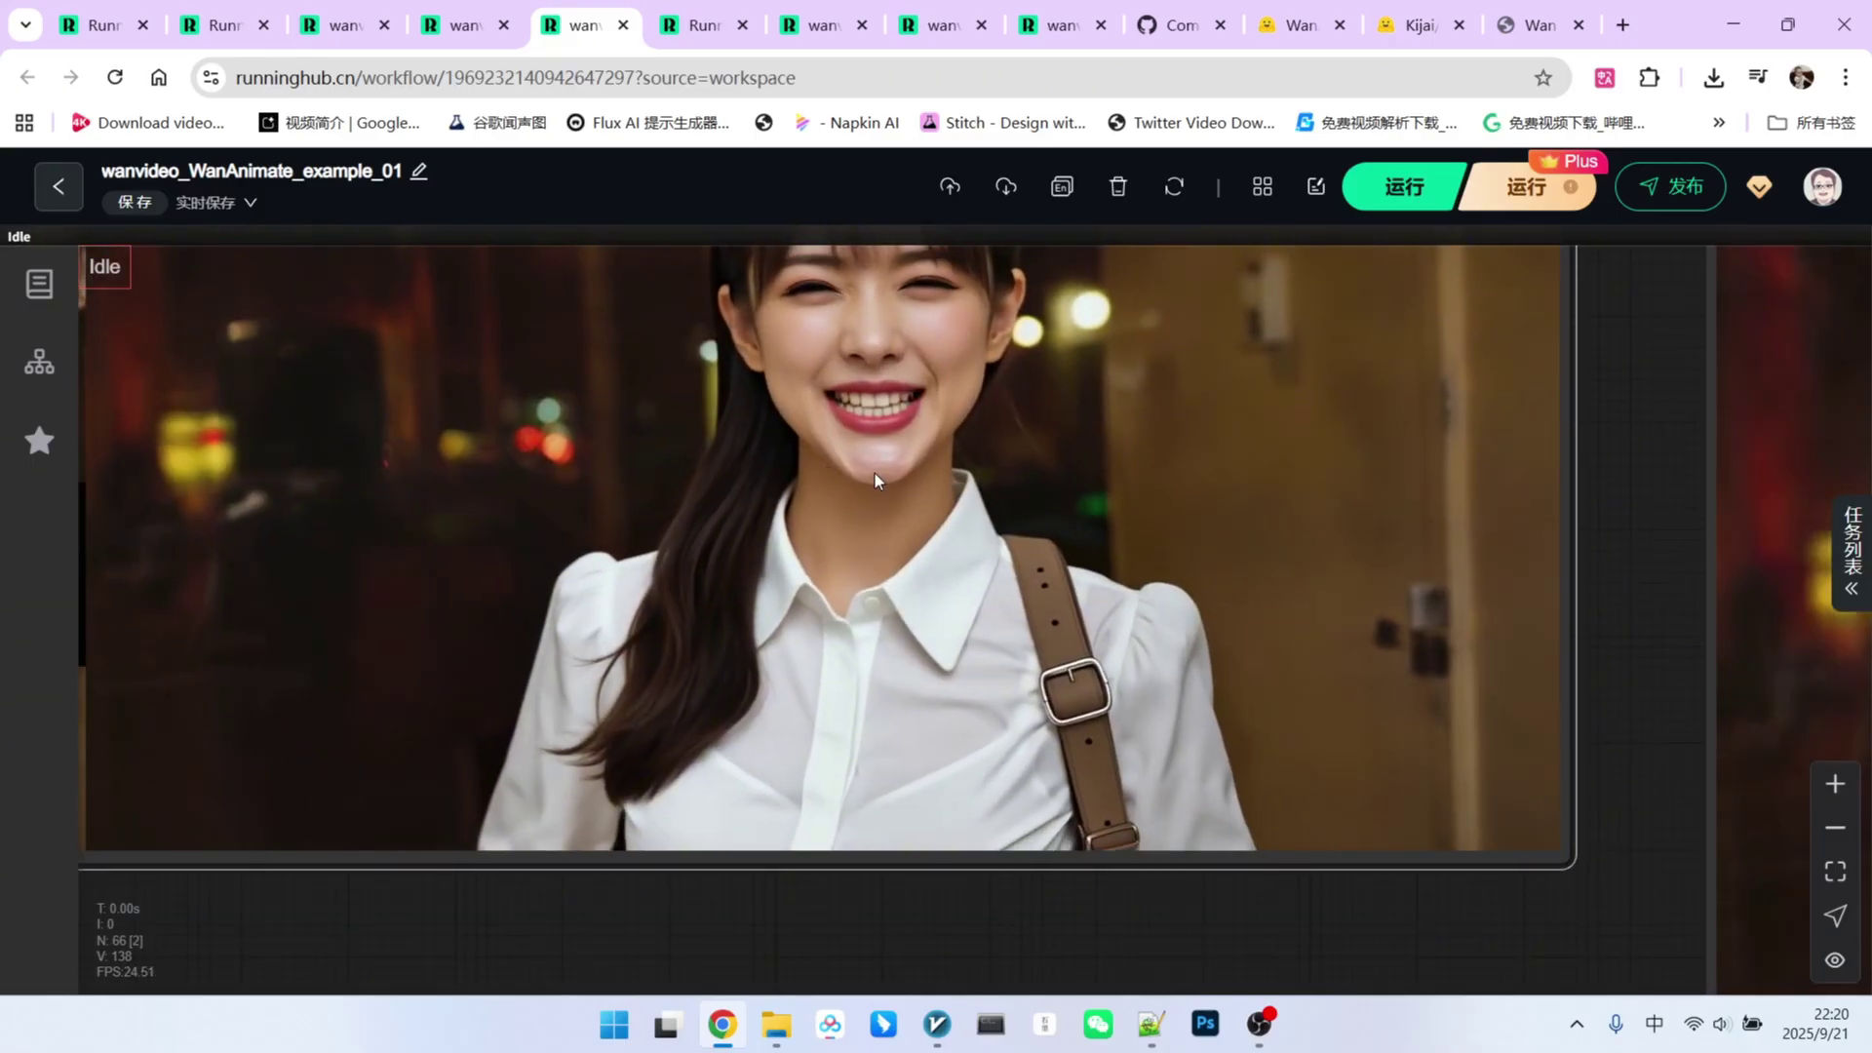
pyautogui.scroll(-2, 902, 480)
pyautogui.scroll(-2, 698, 770)
pyautogui.scroll(2, 666, 577)
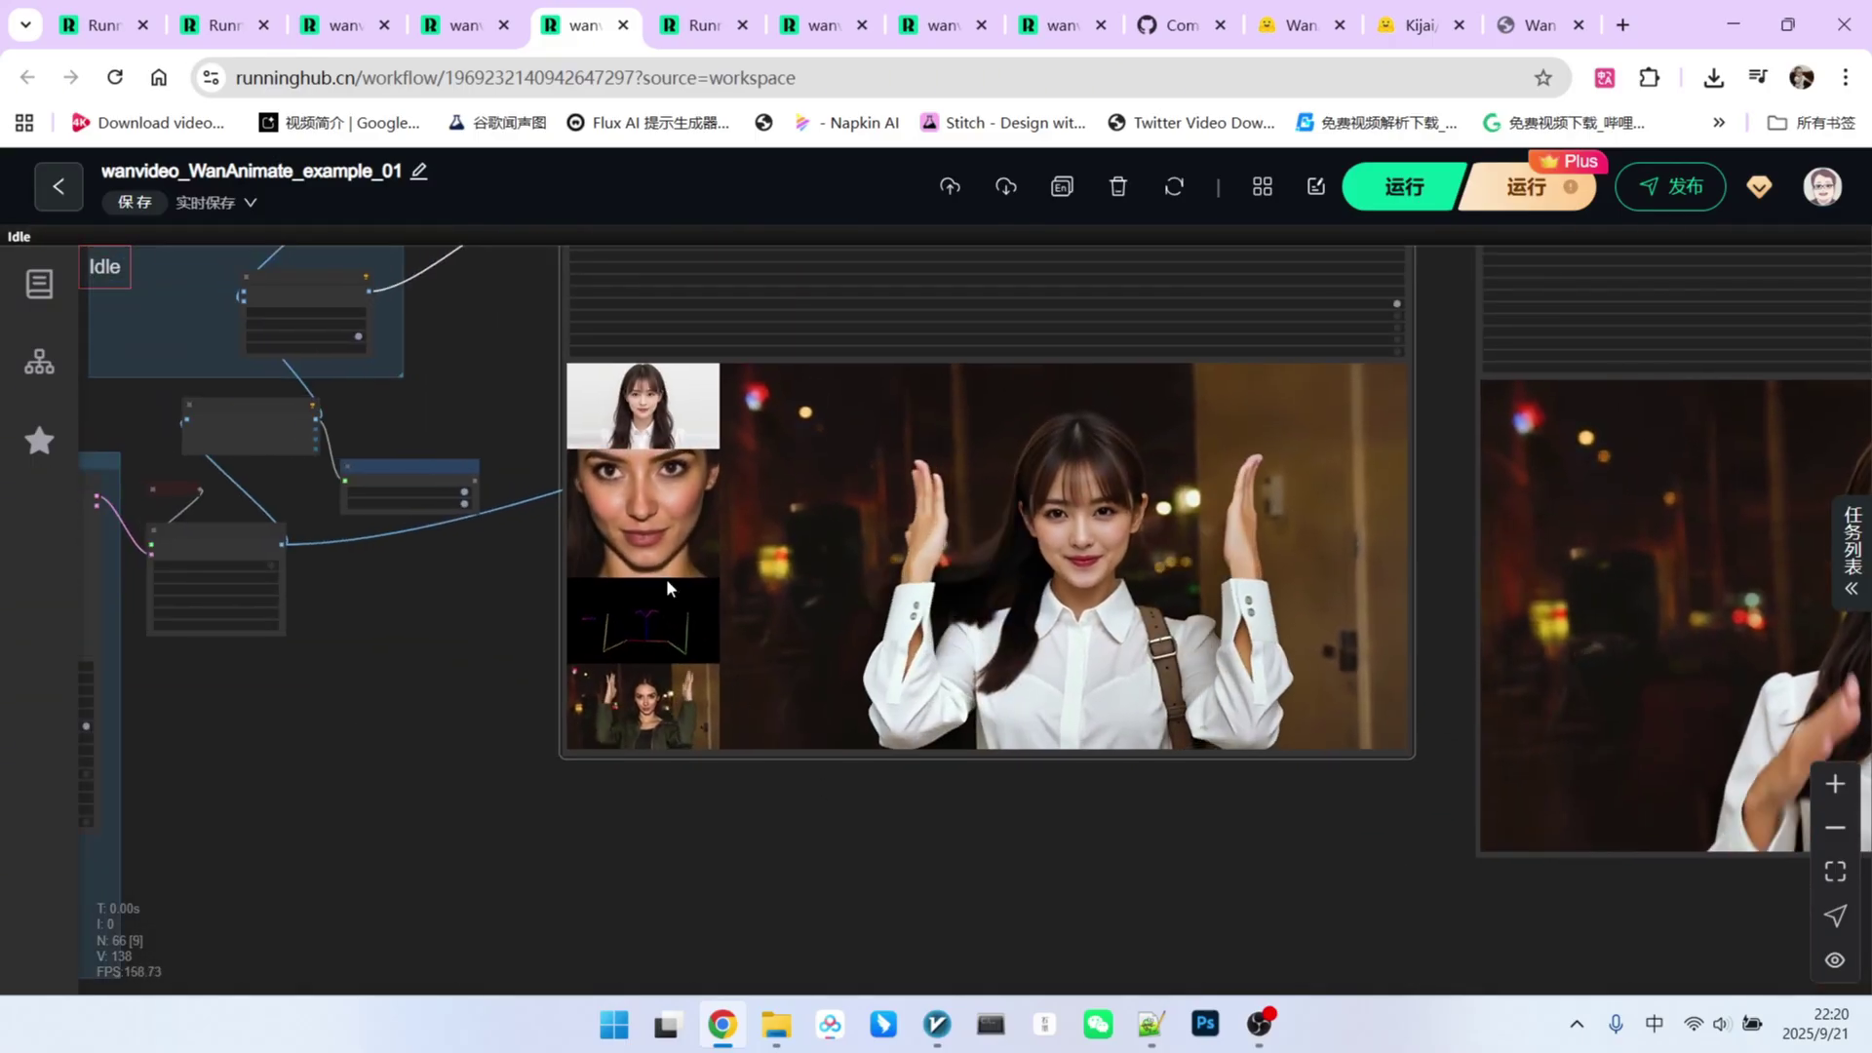
pyautogui.scroll(4, 640, 534)
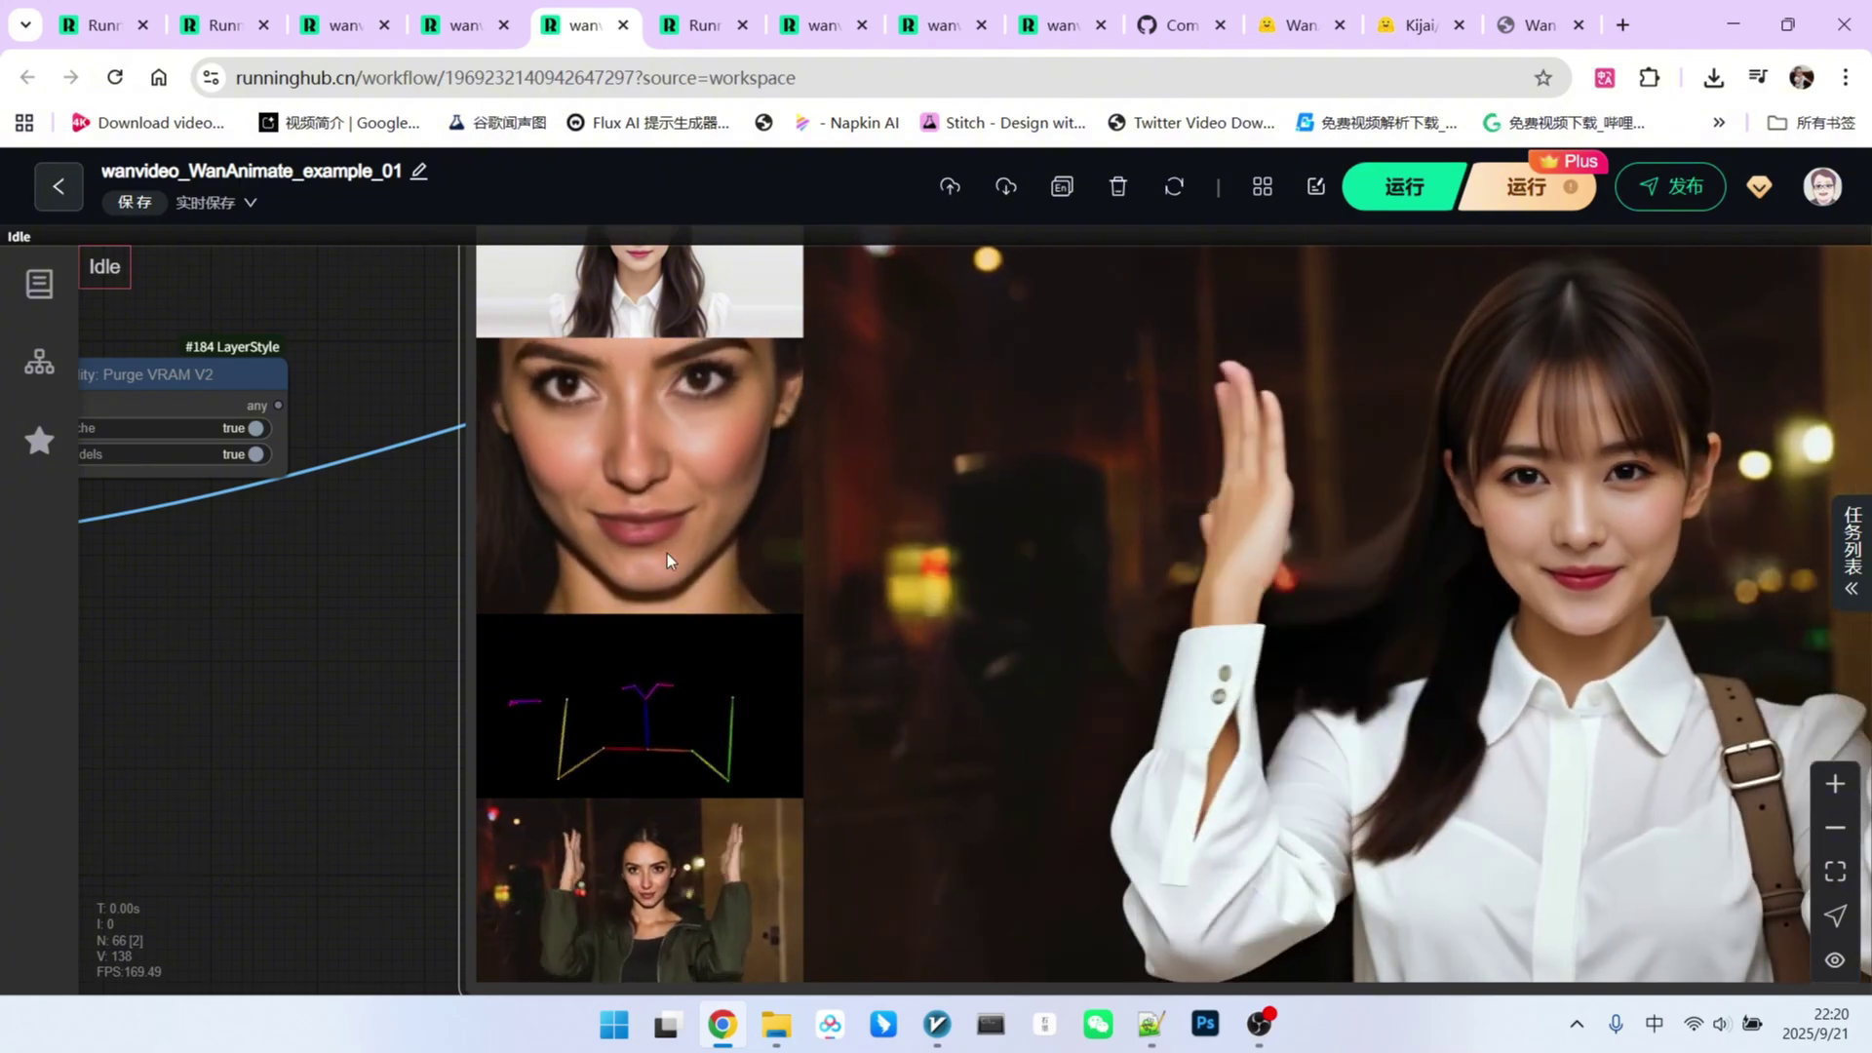
pyautogui.scroll(-3, 718, 516)
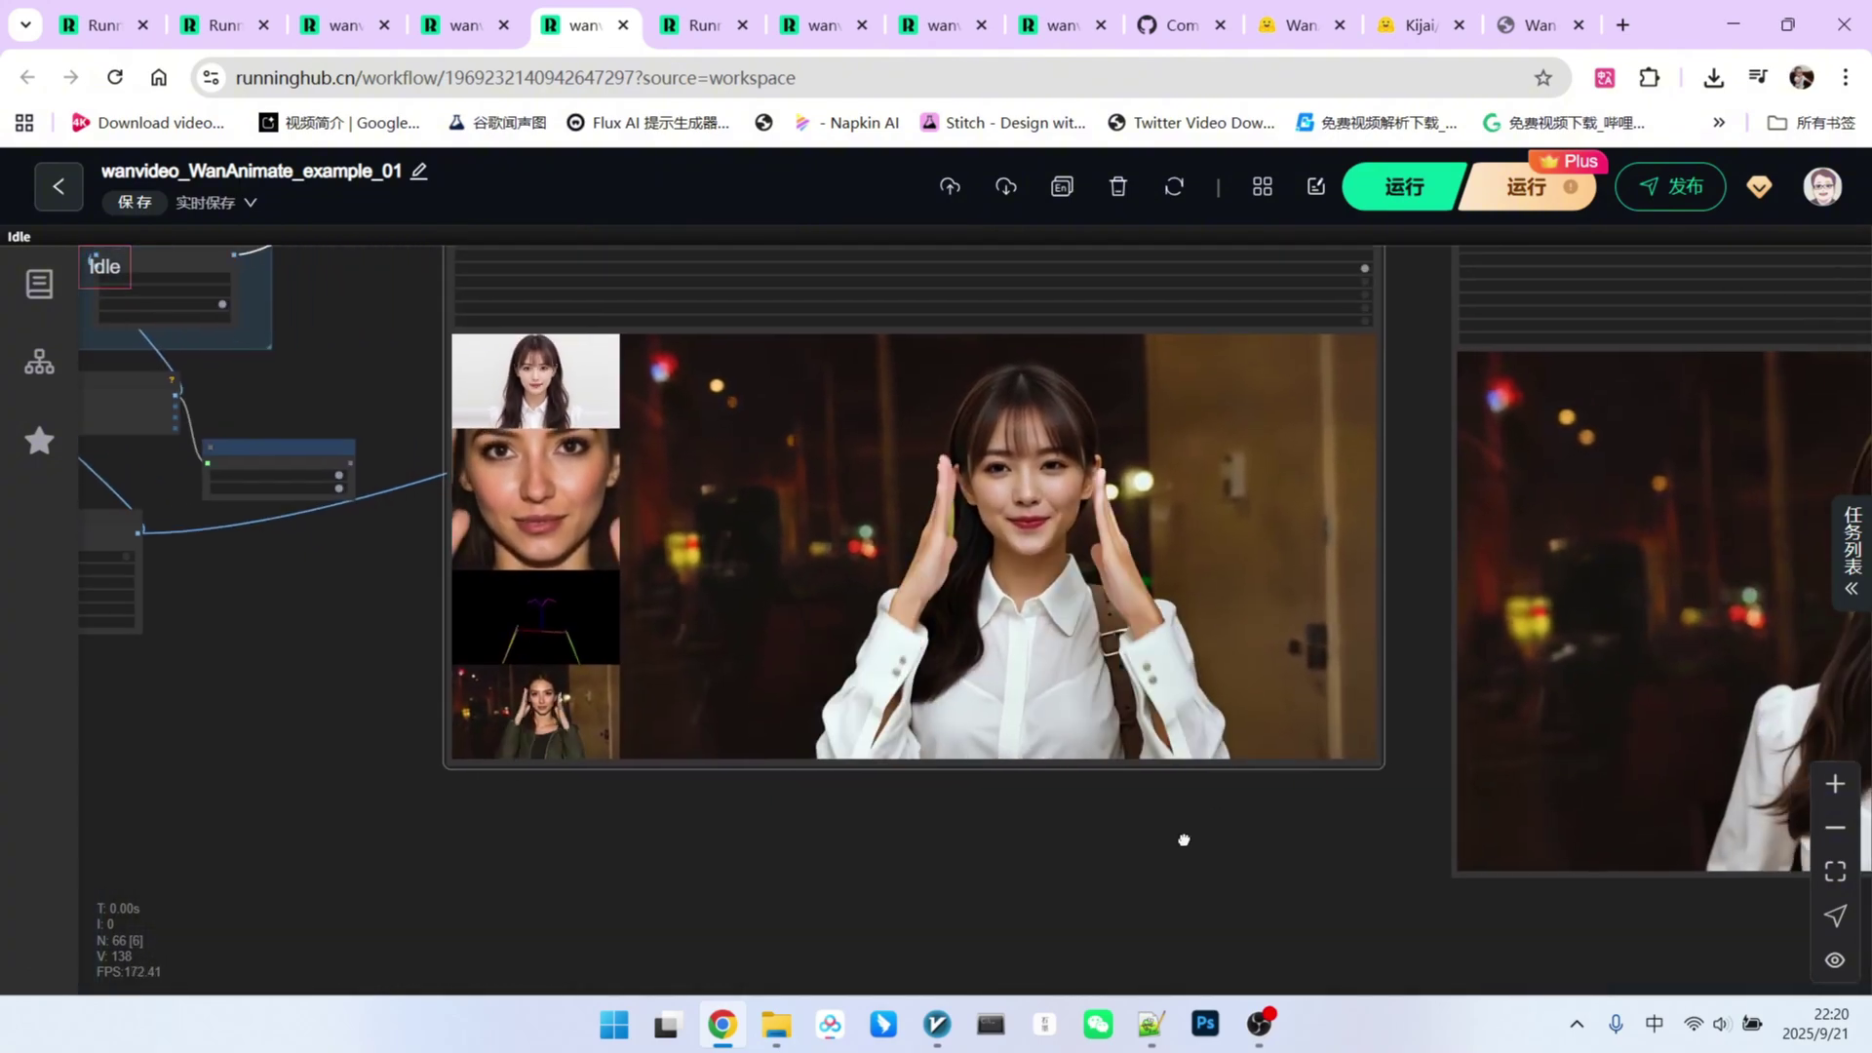
pyautogui.scroll(-5, 608, 695)
pyautogui.scroll(4, 607, 696)
pyautogui.scroll(2, 682, 677)
pyautogui.scroll(5, 682, 678)
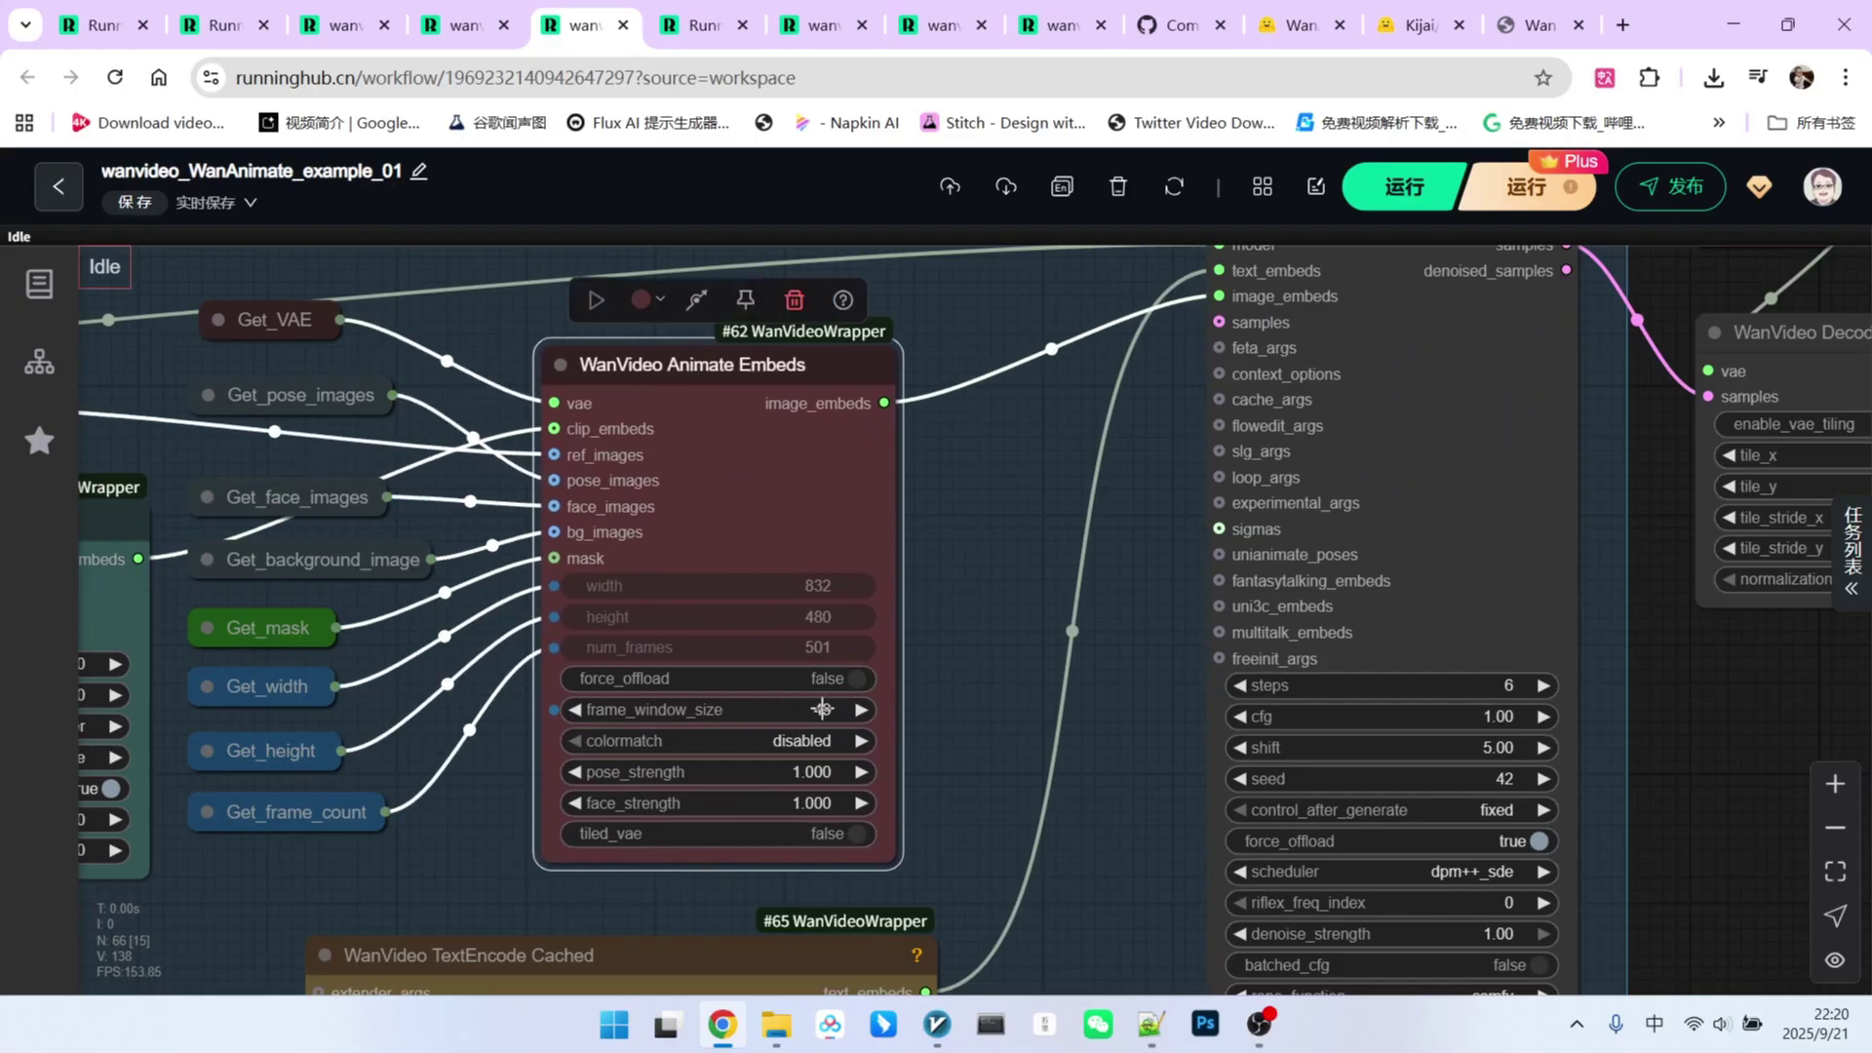
pyautogui.scroll(-6, 701, 630)
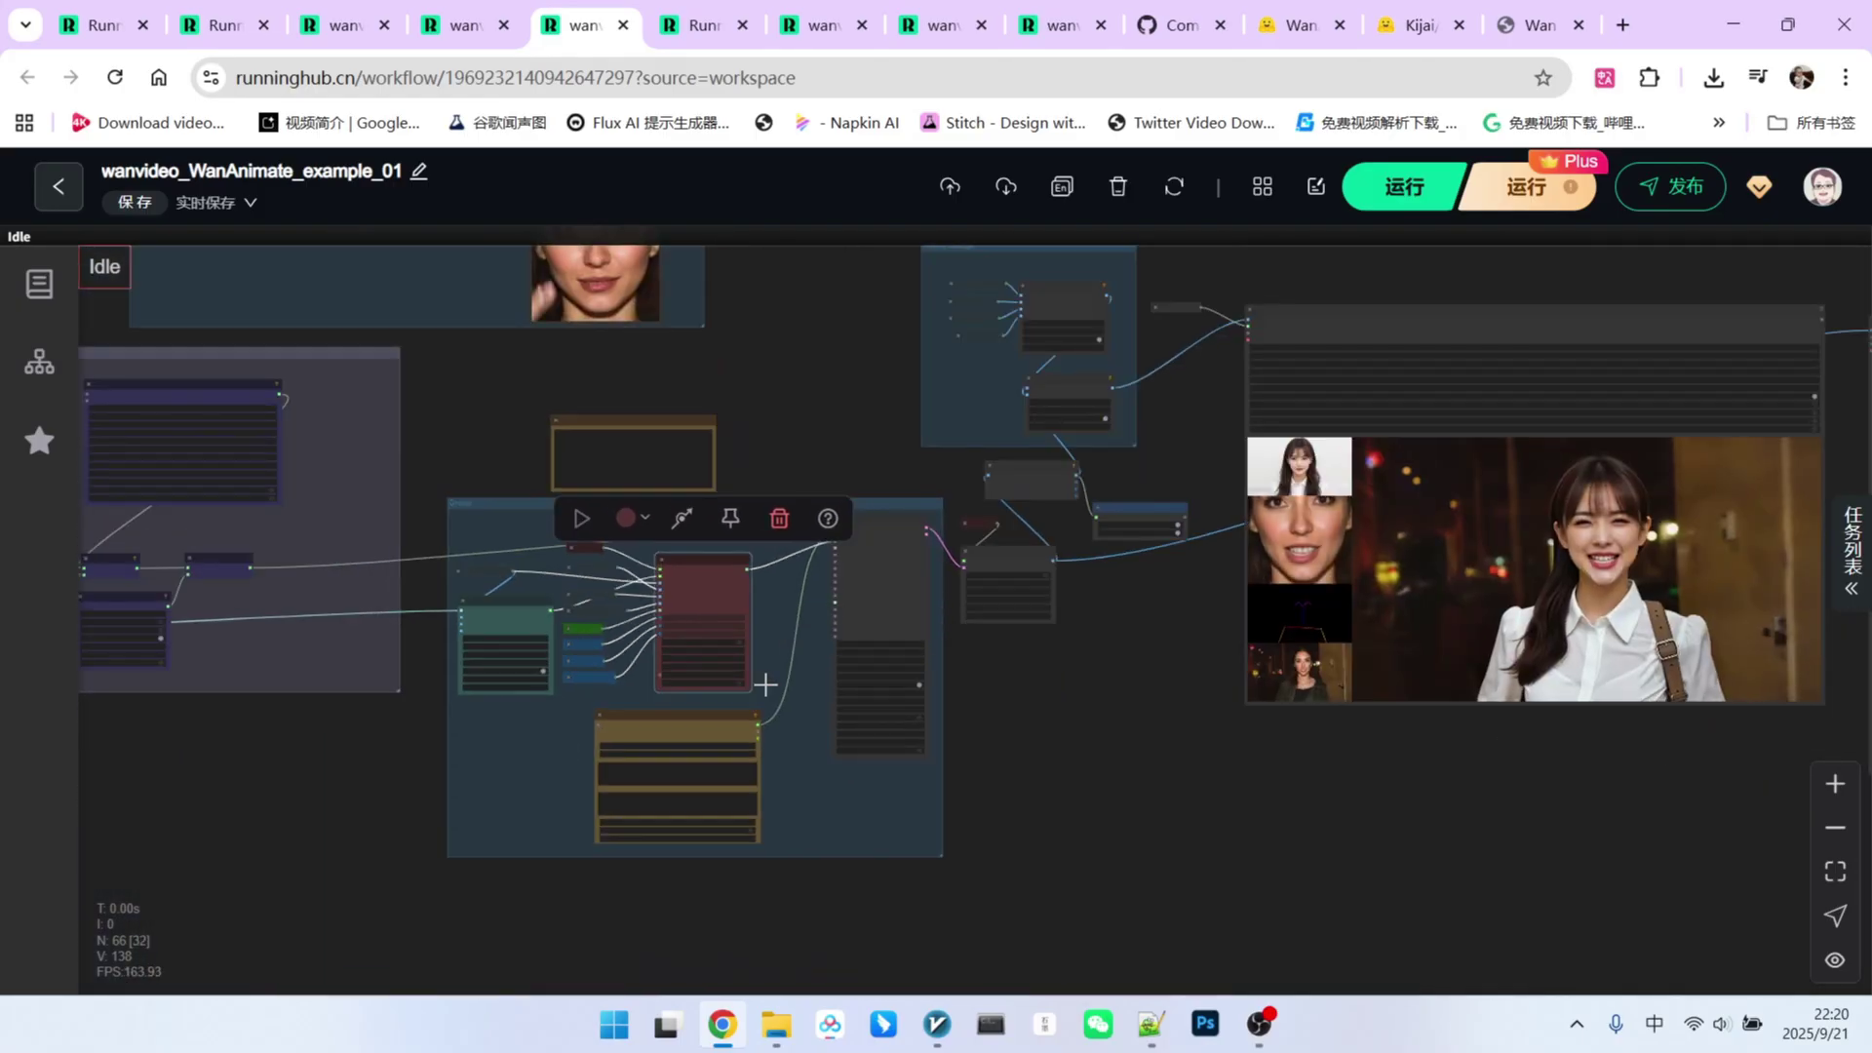
pyautogui.scroll(3, 1186, 749)
pyautogui.scroll(2, 1172, 789)
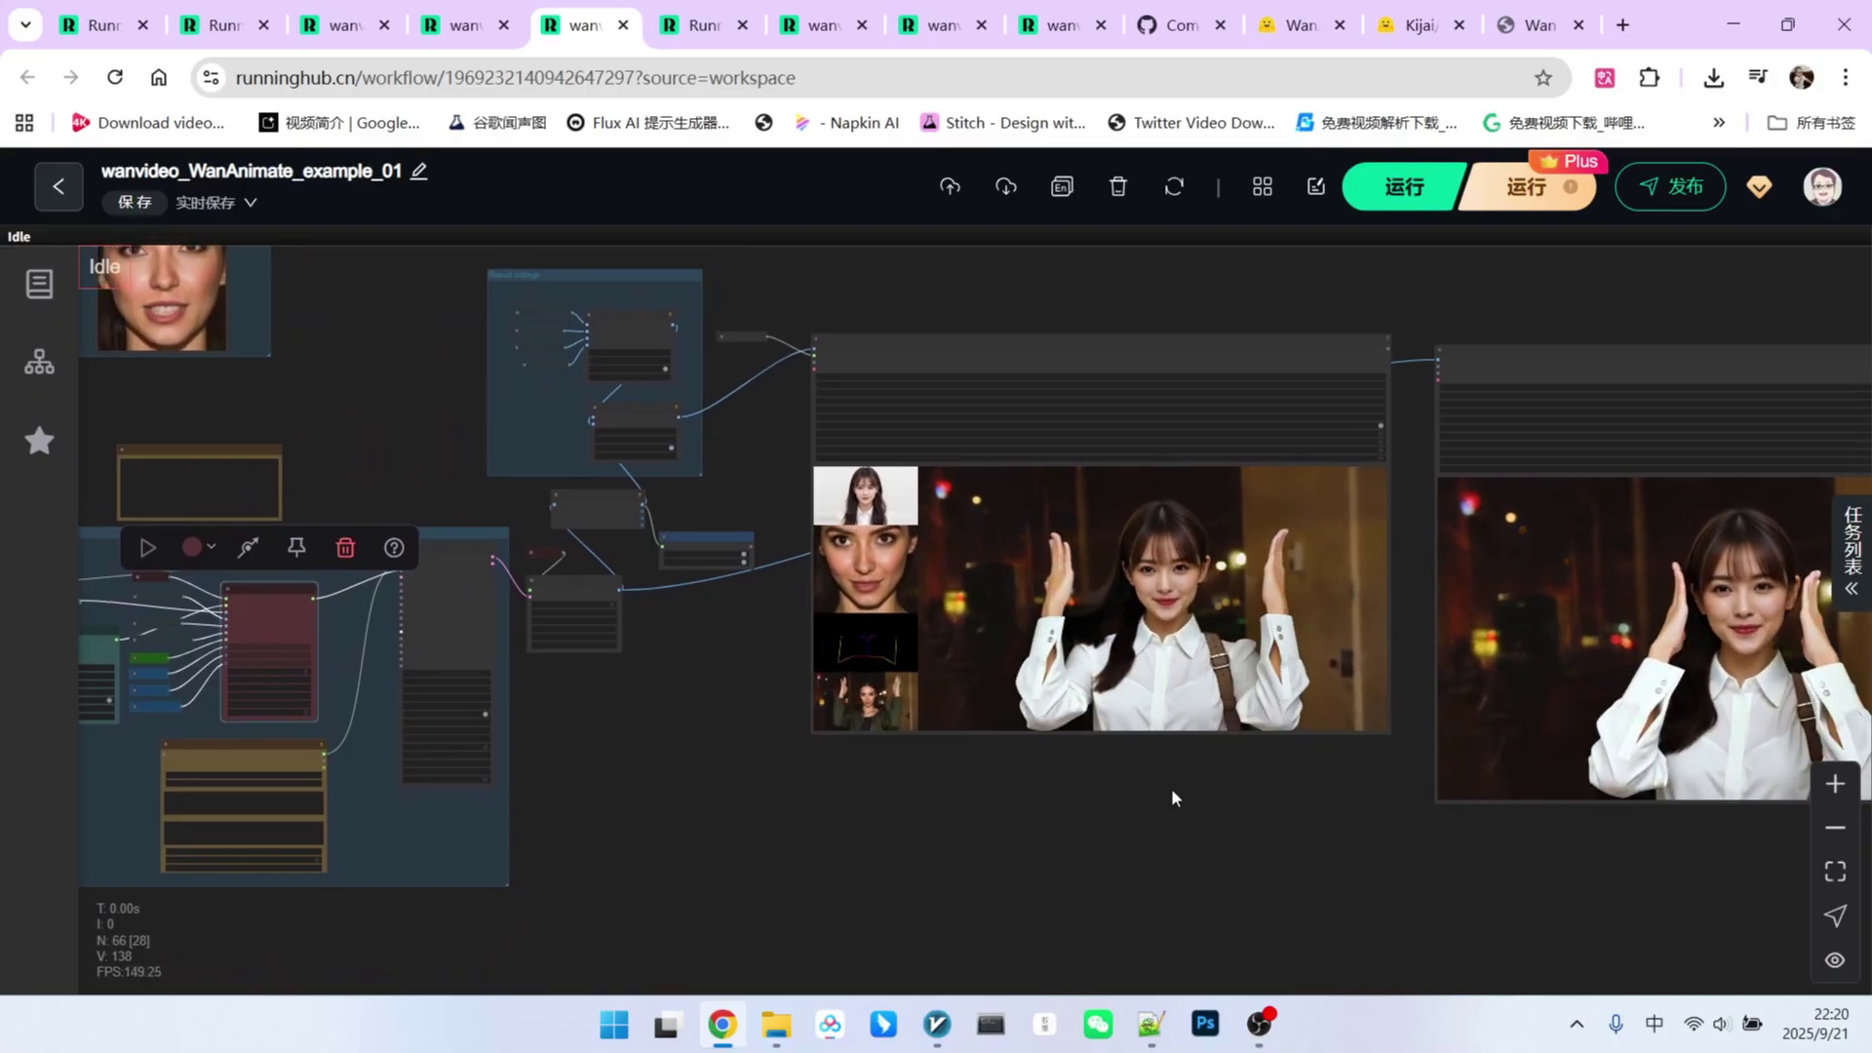
pyautogui.scroll(2, 1171, 789)
pyautogui.scroll(-2, 1172, 789)
pyautogui.scroll(-2, 1180, 888)
pyautogui.scroll(-1, 1230, 762)
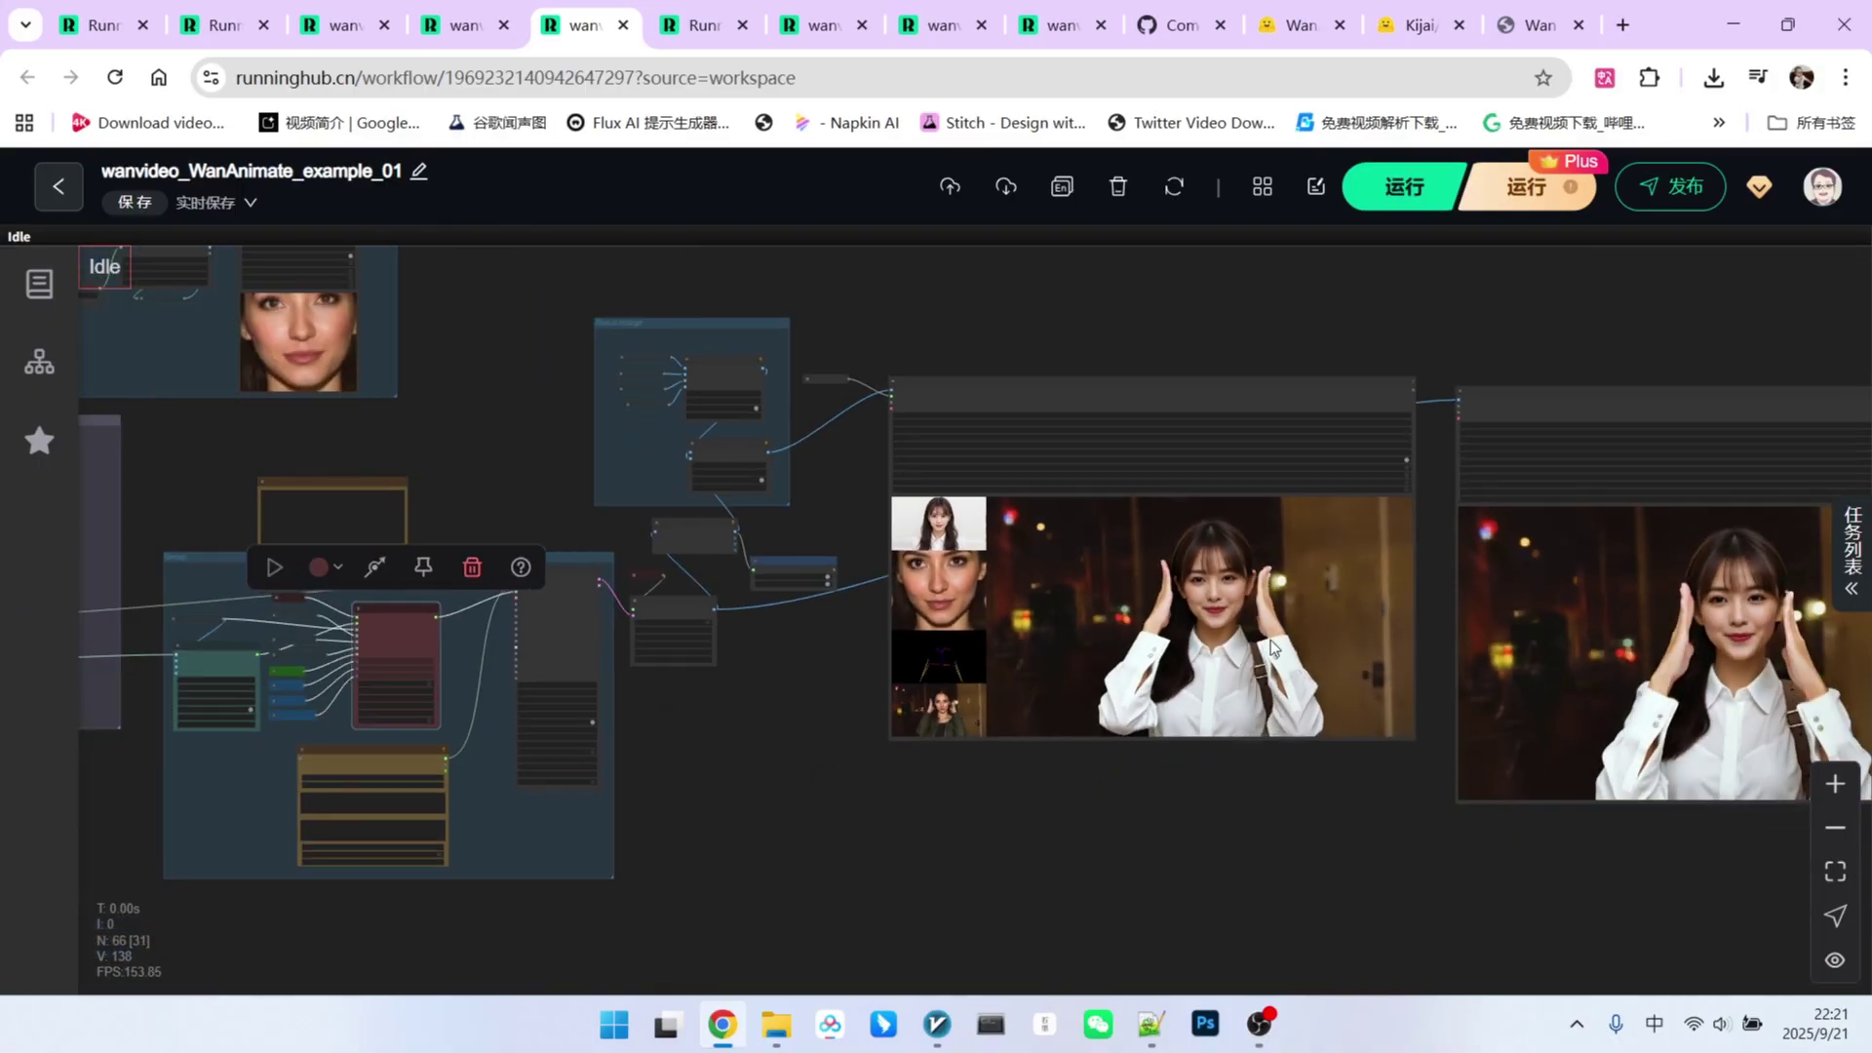
# Shift the example_01 canvas toward its output video previews.
pyautogui.moveTo(809, 797); pyautogui.dragTo(732, 790)
pyautogui.scroll(2, 1105, 777)
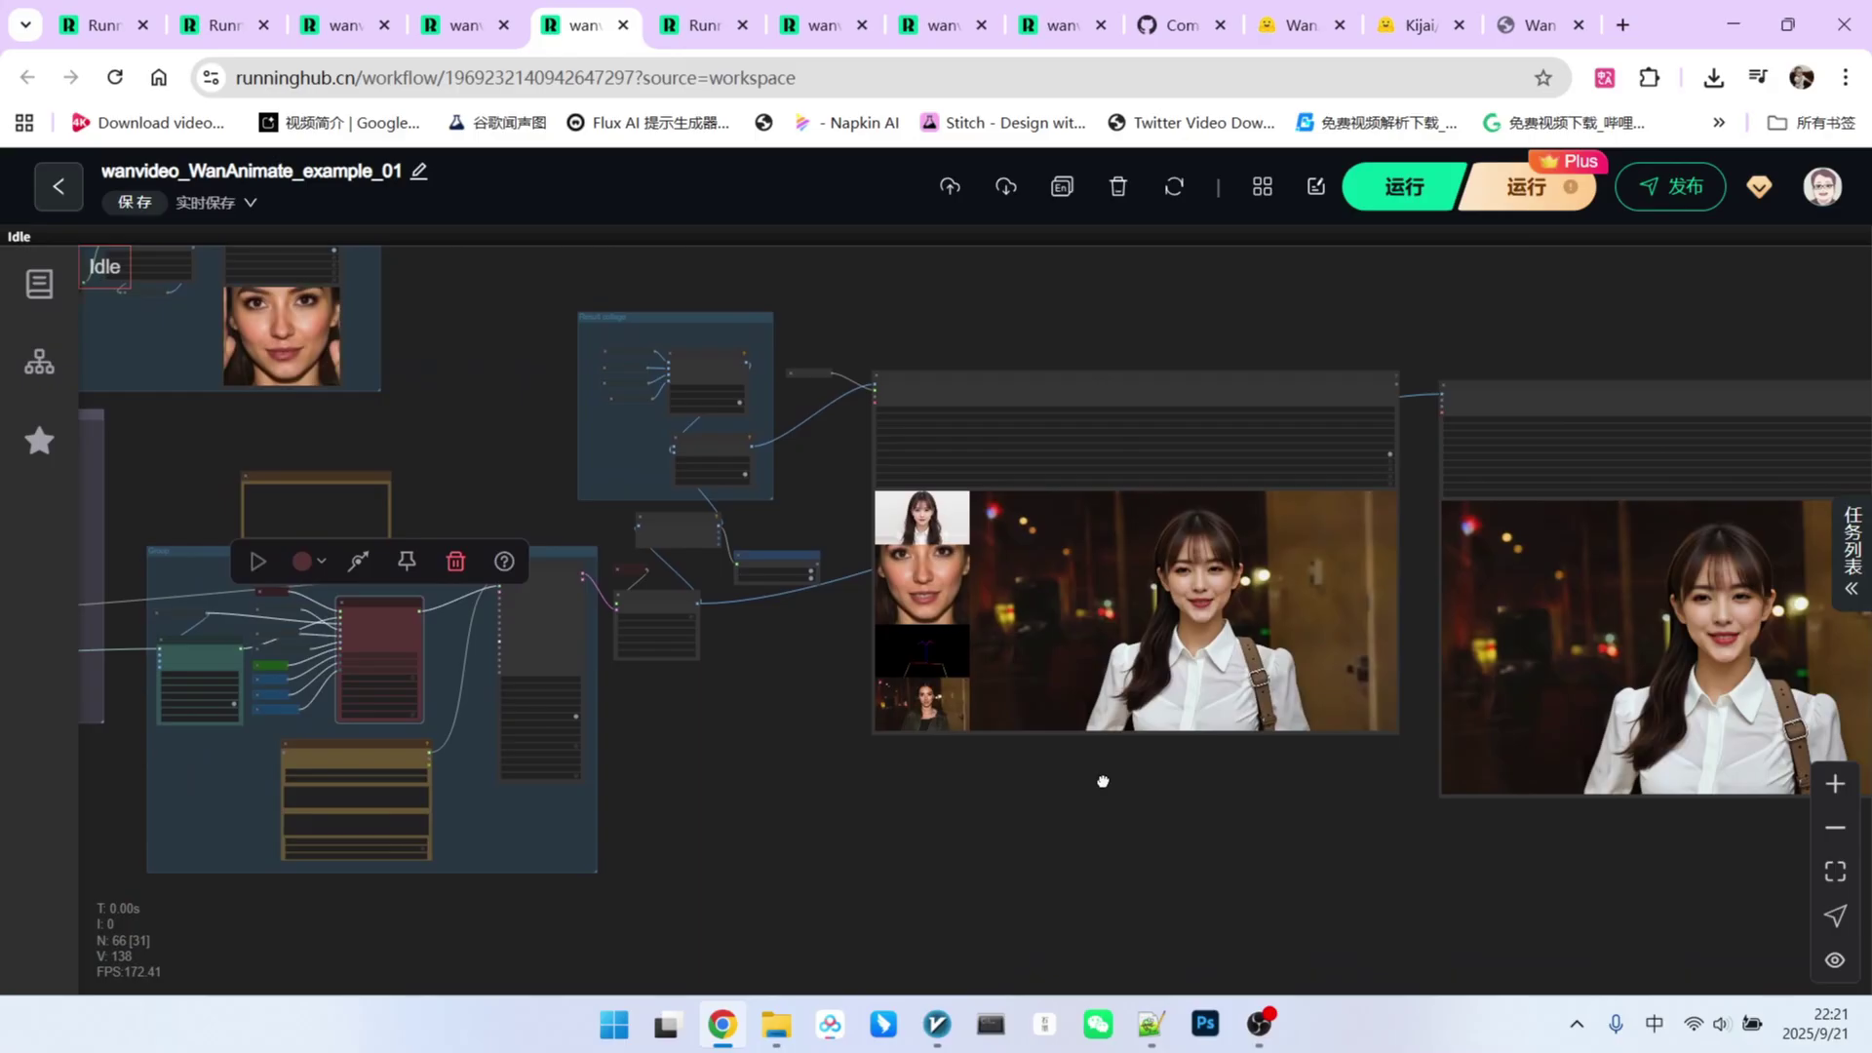
pyautogui.scroll(3, 1130, 578)
# Review example_03's Width/Height, reference and face images, and output videos, ending on example_06.
pyautogui.hotkey('ctrl', 'shift', 'Tab')
pyautogui.hotkey('ctrl', 'shift', 'Tab')
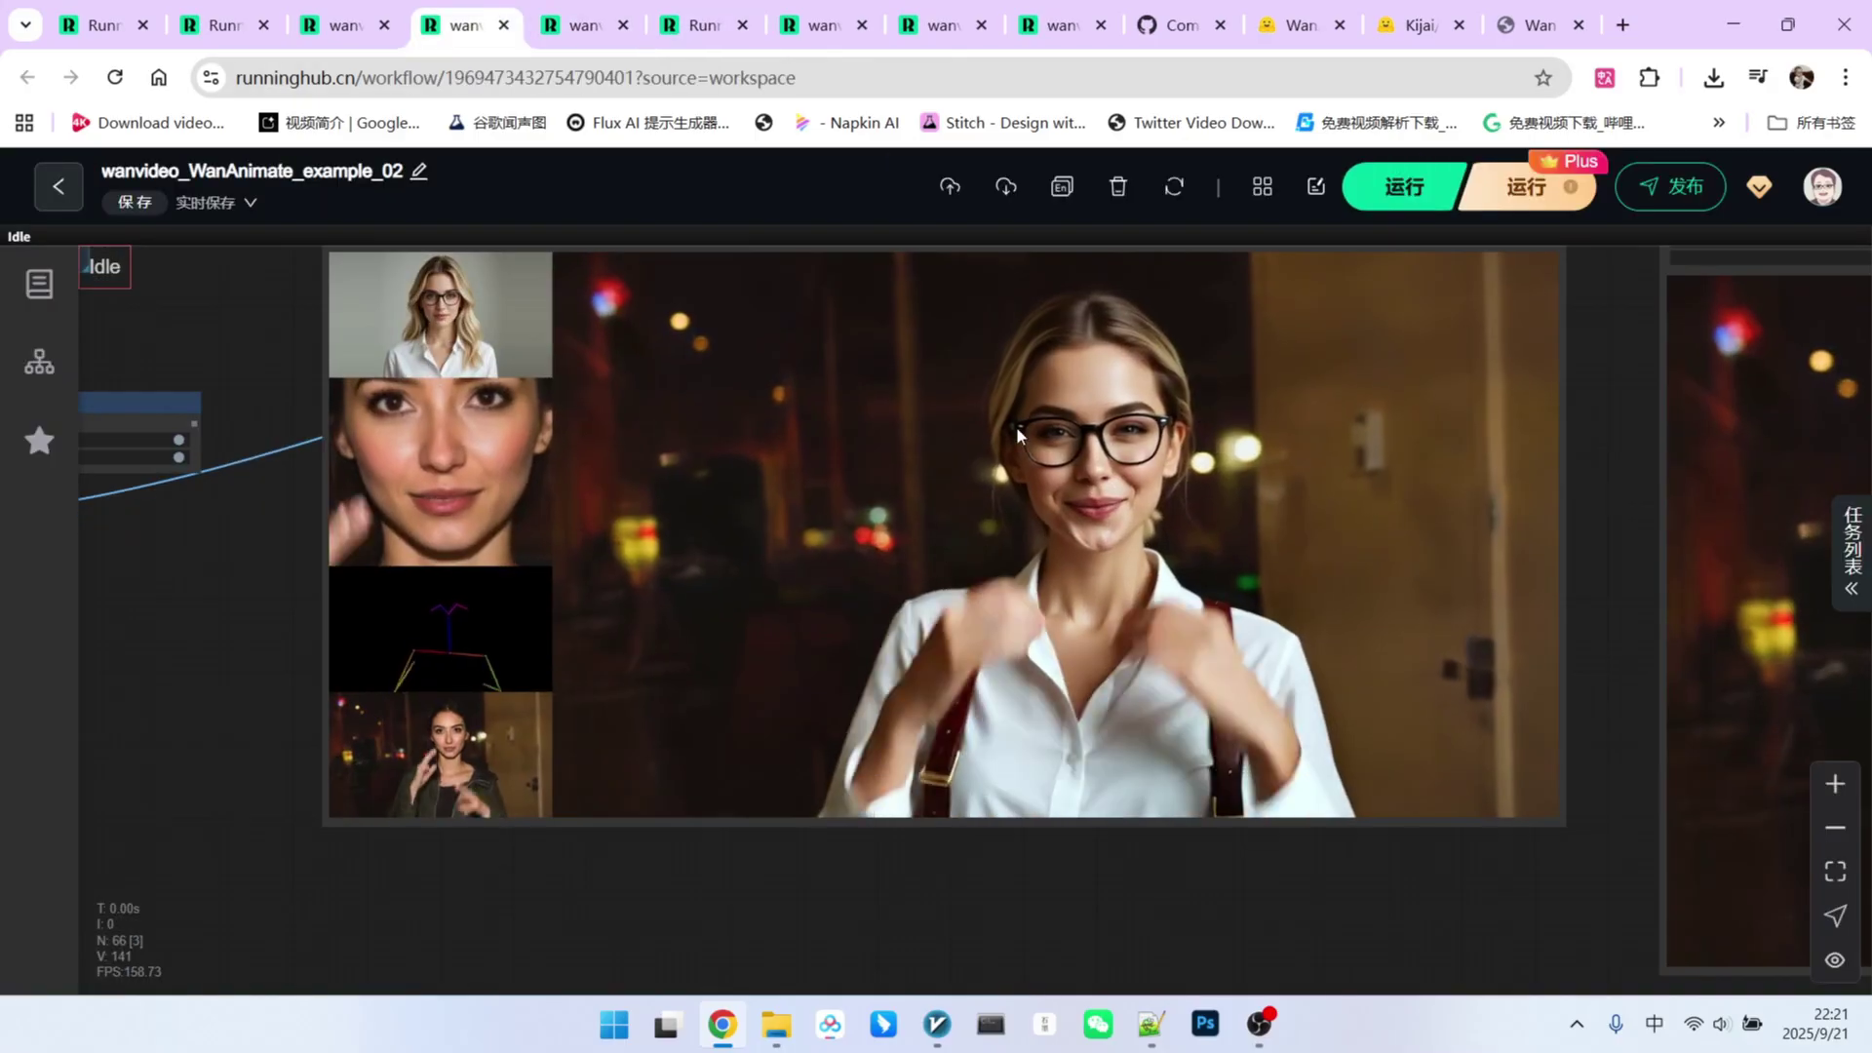
pyautogui.hotkey('ctrl', 'shift', 'Tab')
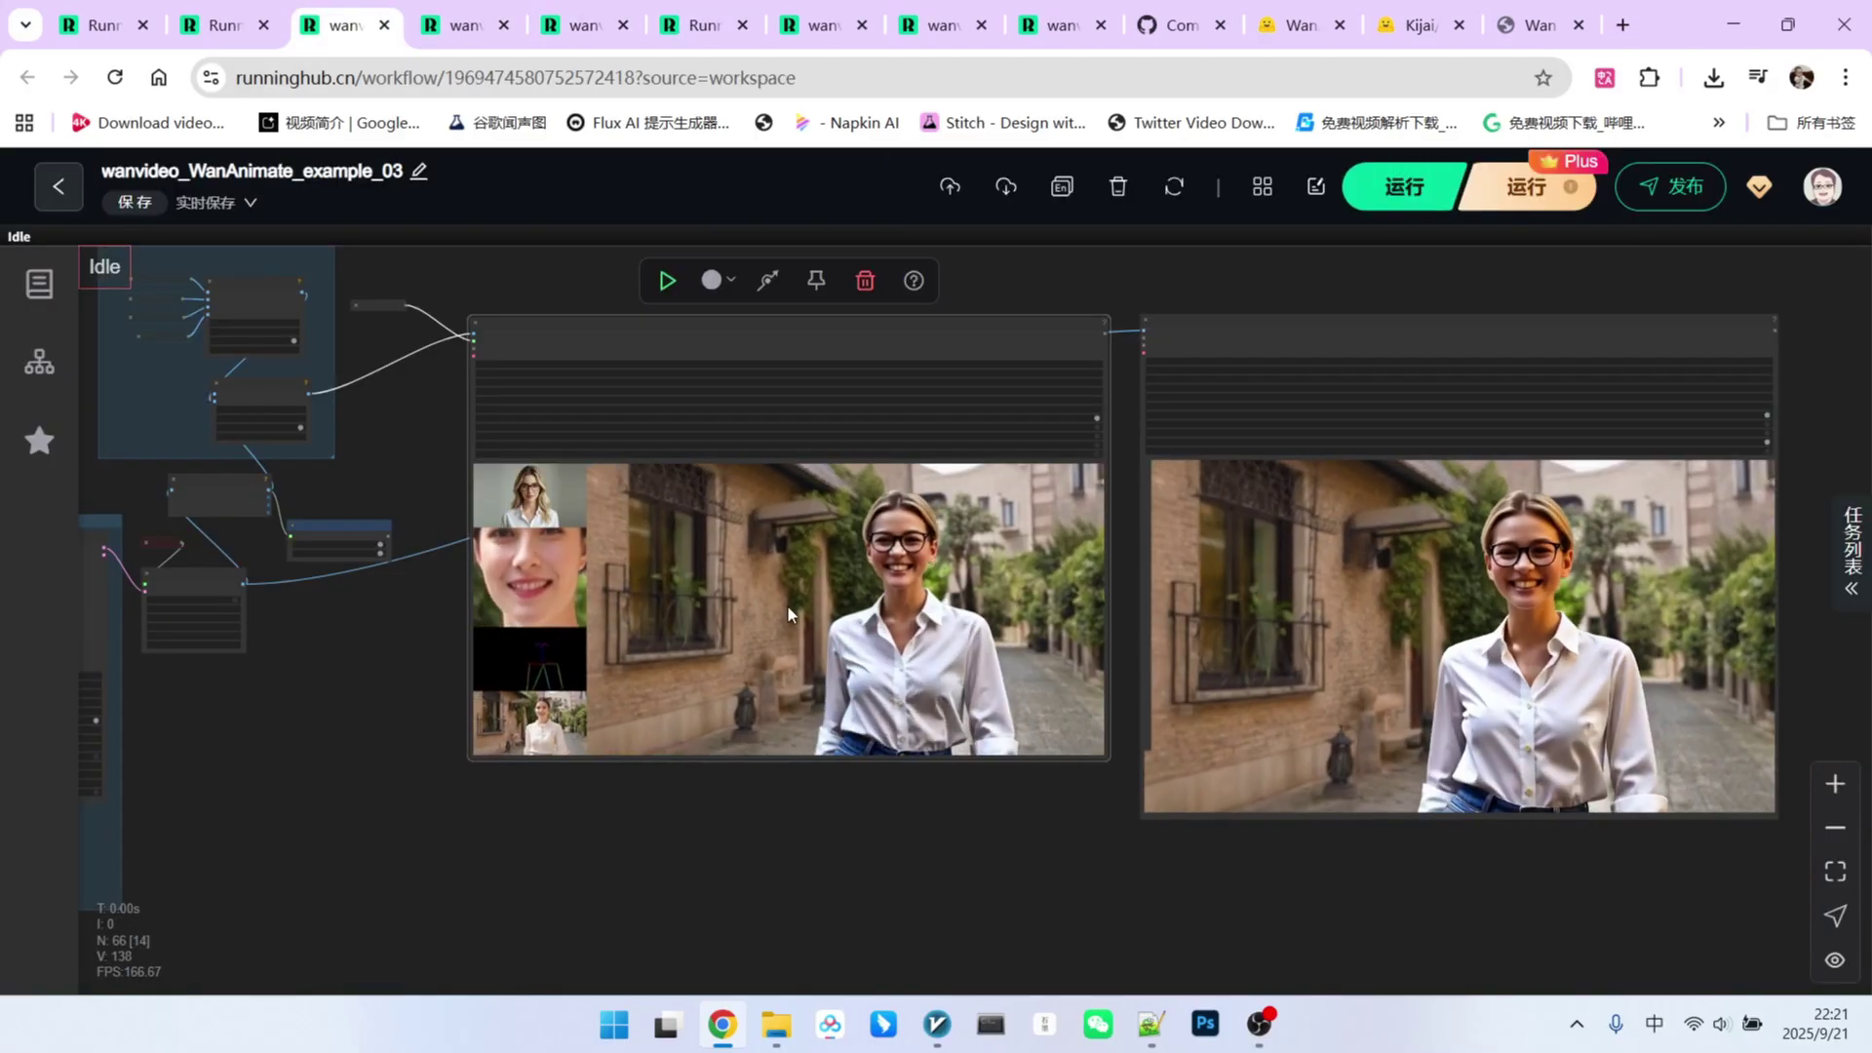
pyautogui.scroll(-3, 787, 605)
pyautogui.scroll(-2, 660, 670)
pyautogui.moveTo(660, 670); pyautogui.dragTo(819, 791)
pyautogui.scroll(8, 581, 450)
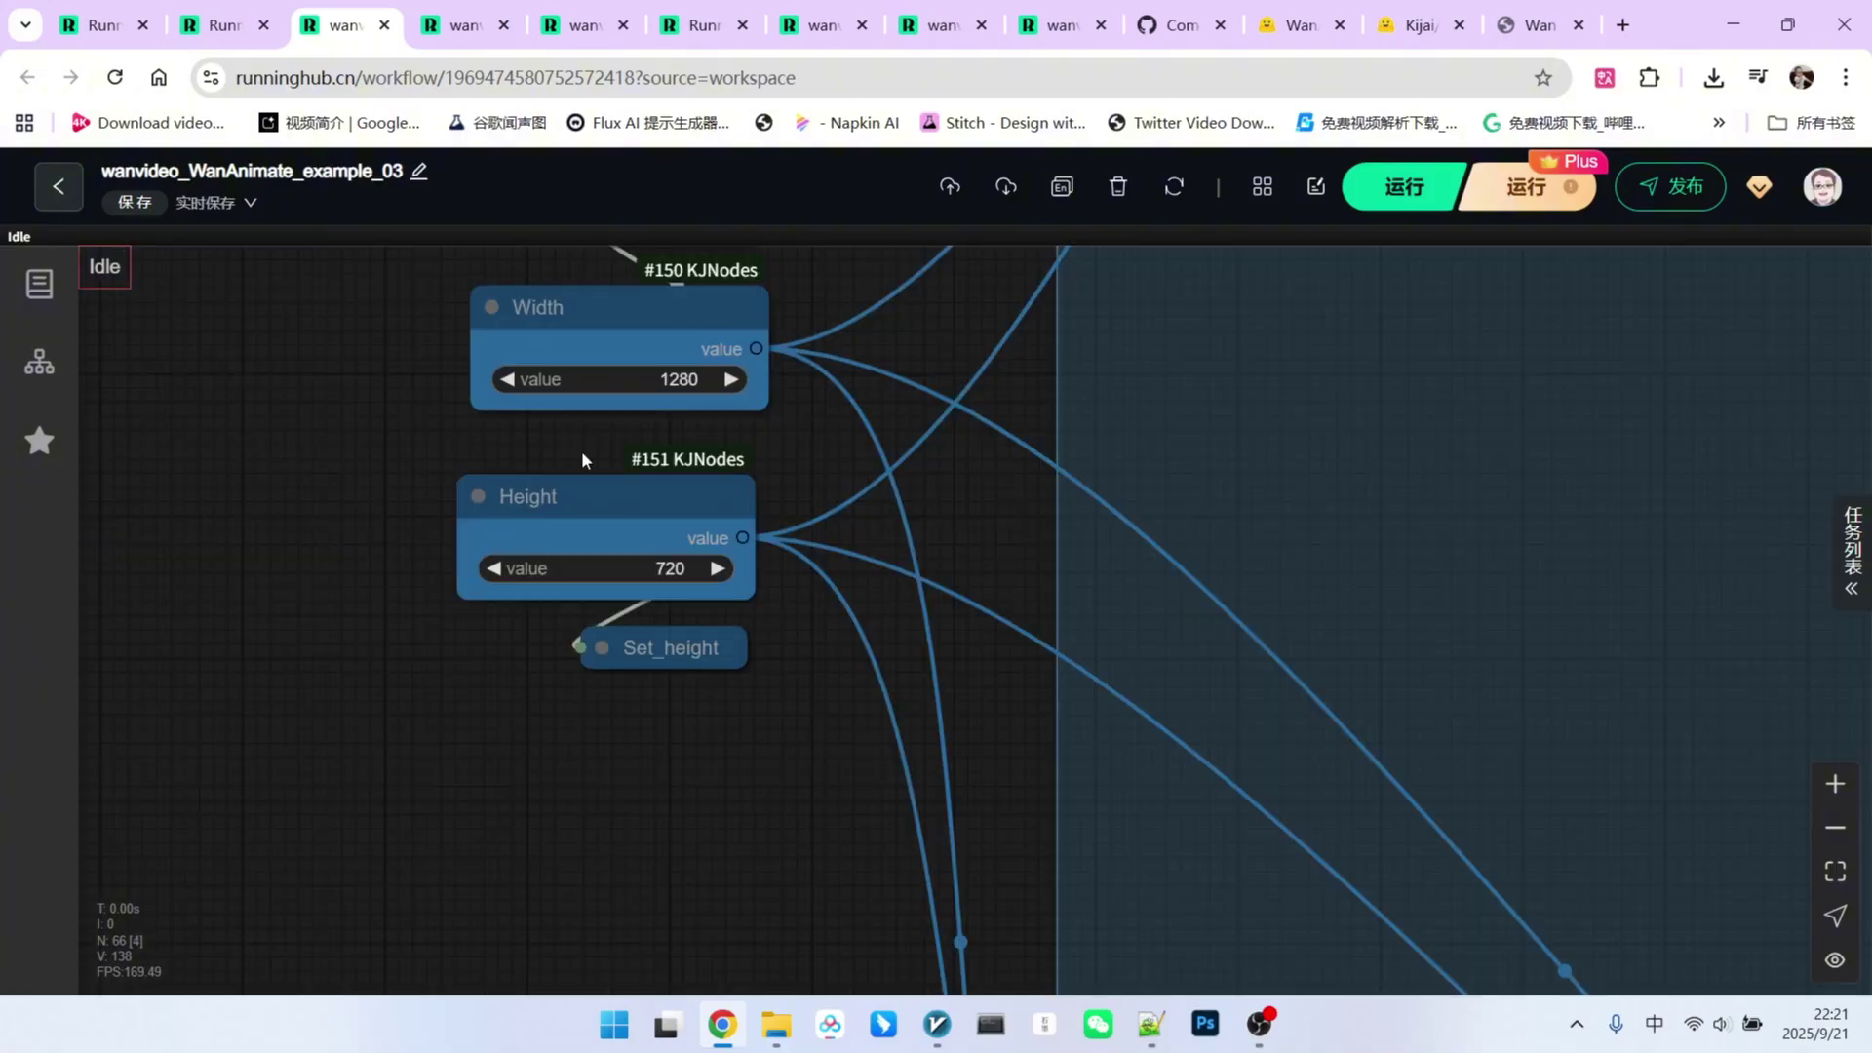
pyautogui.scroll(-3, 683, 476)
pyautogui.scroll(-3, 684, 476)
pyautogui.scroll(8, 891, 677)
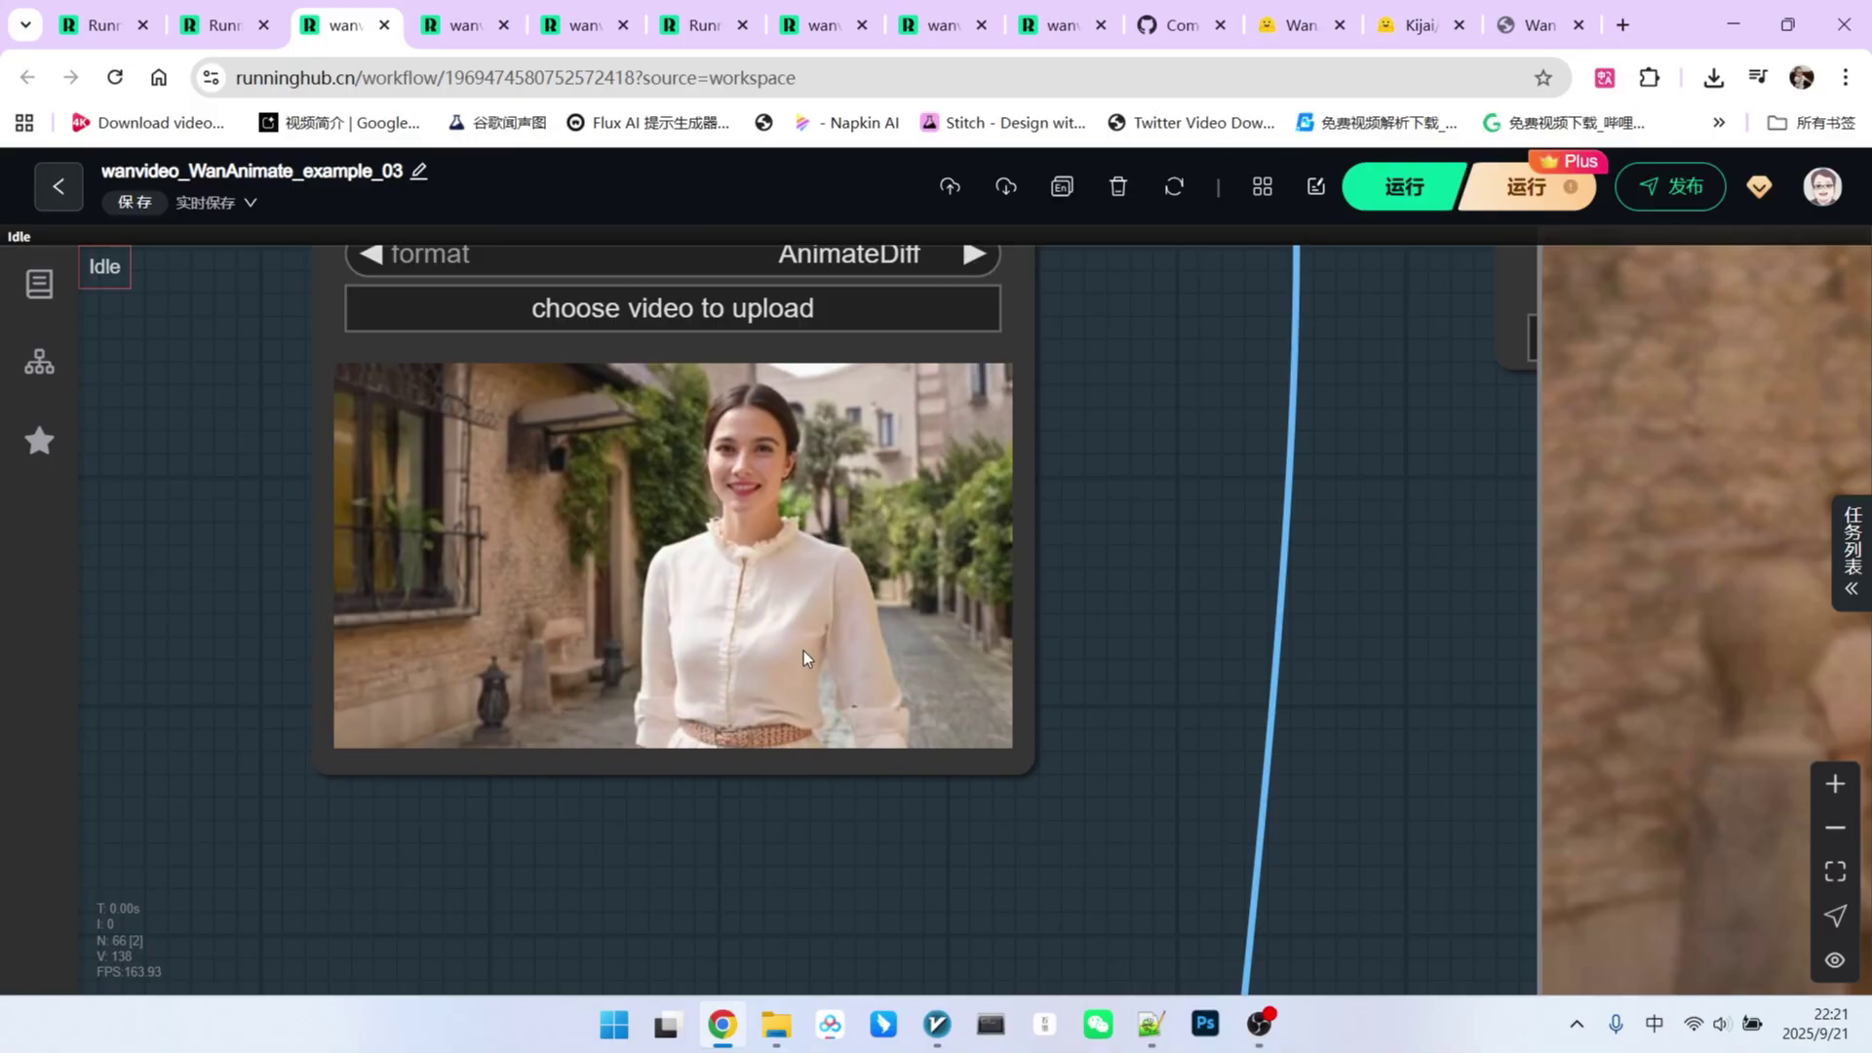
pyautogui.scroll(-3, 803, 651)
pyautogui.scroll(-3, 757, 591)
pyautogui.moveTo(784, 595); pyautogui.dragTo(385, 729)
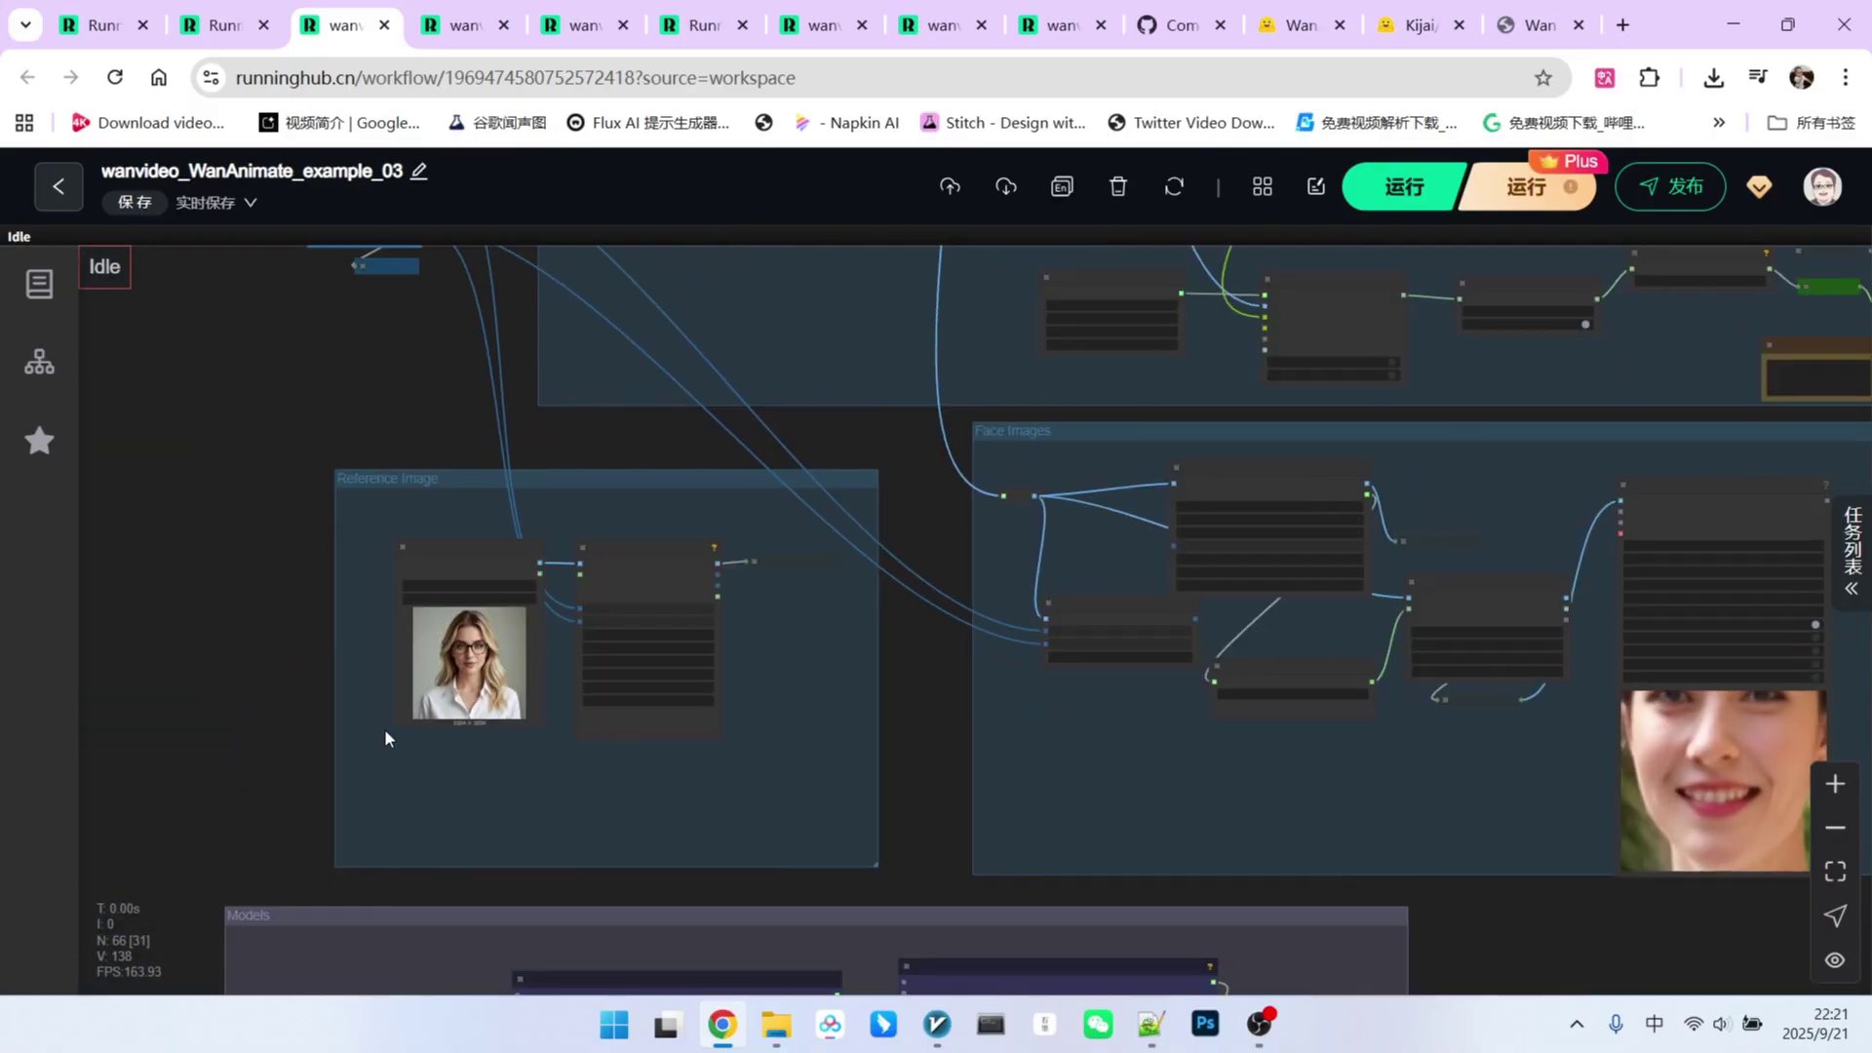
pyautogui.scroll(8, 385, 728)
pyautogui.scroll(-8, 559, 585)
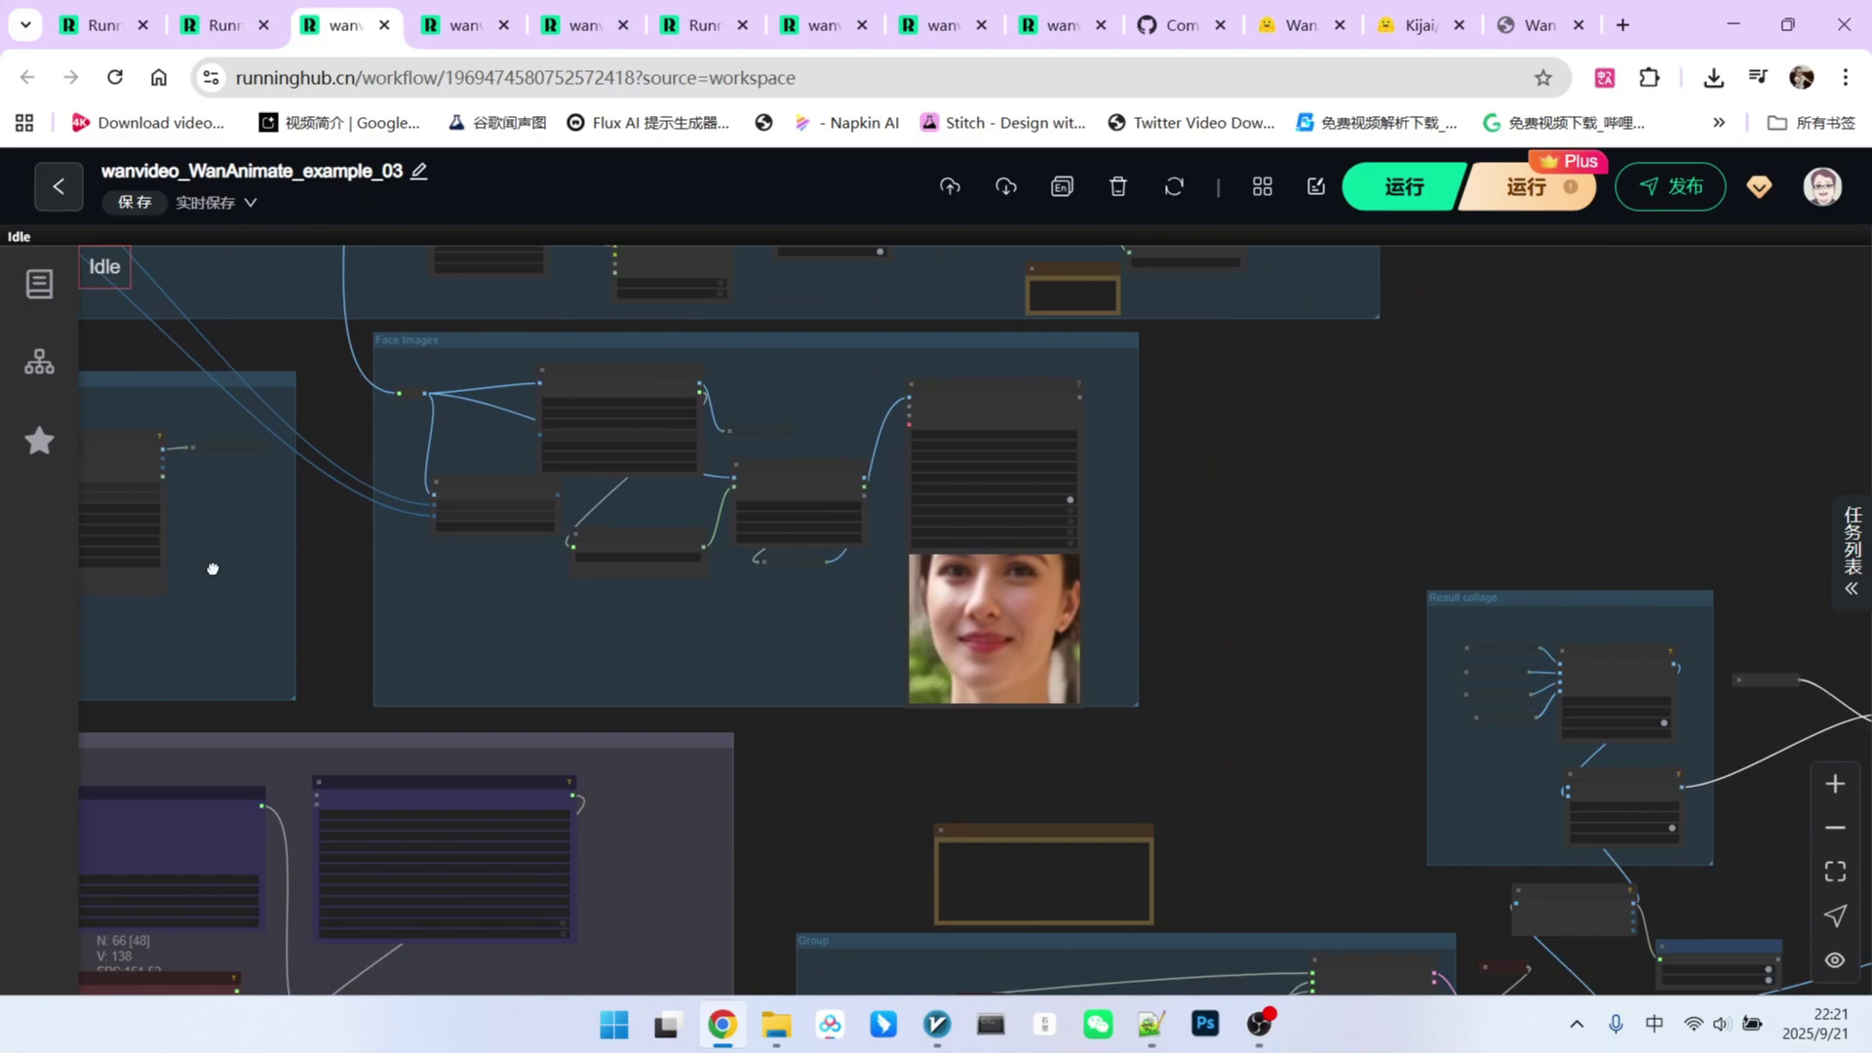
pyautogui.moveTo(916, 632)
pyautogui.mouseDown()
pyautogui.moveTo(333, 523)
pyautogui.moveTo(761, 336)
pyautogui.mouseUp()
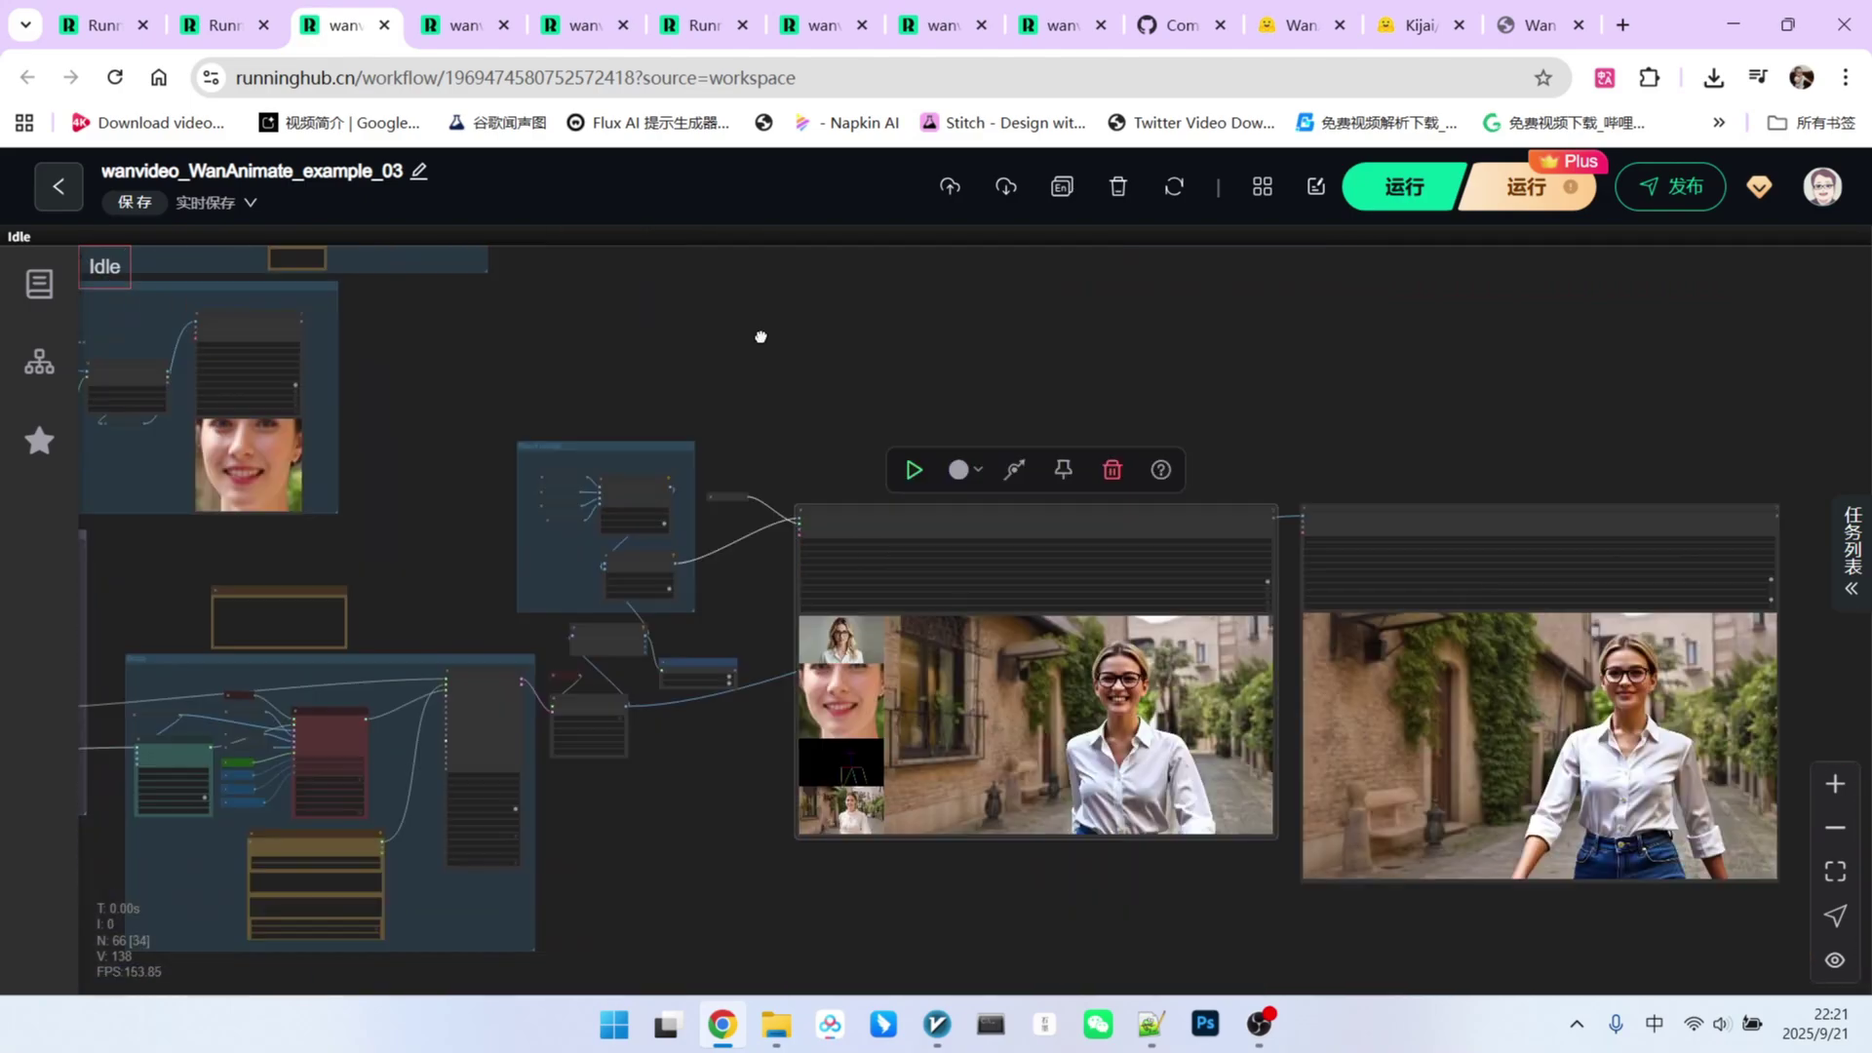
pyautogui.scroll(8, 1078, 943)
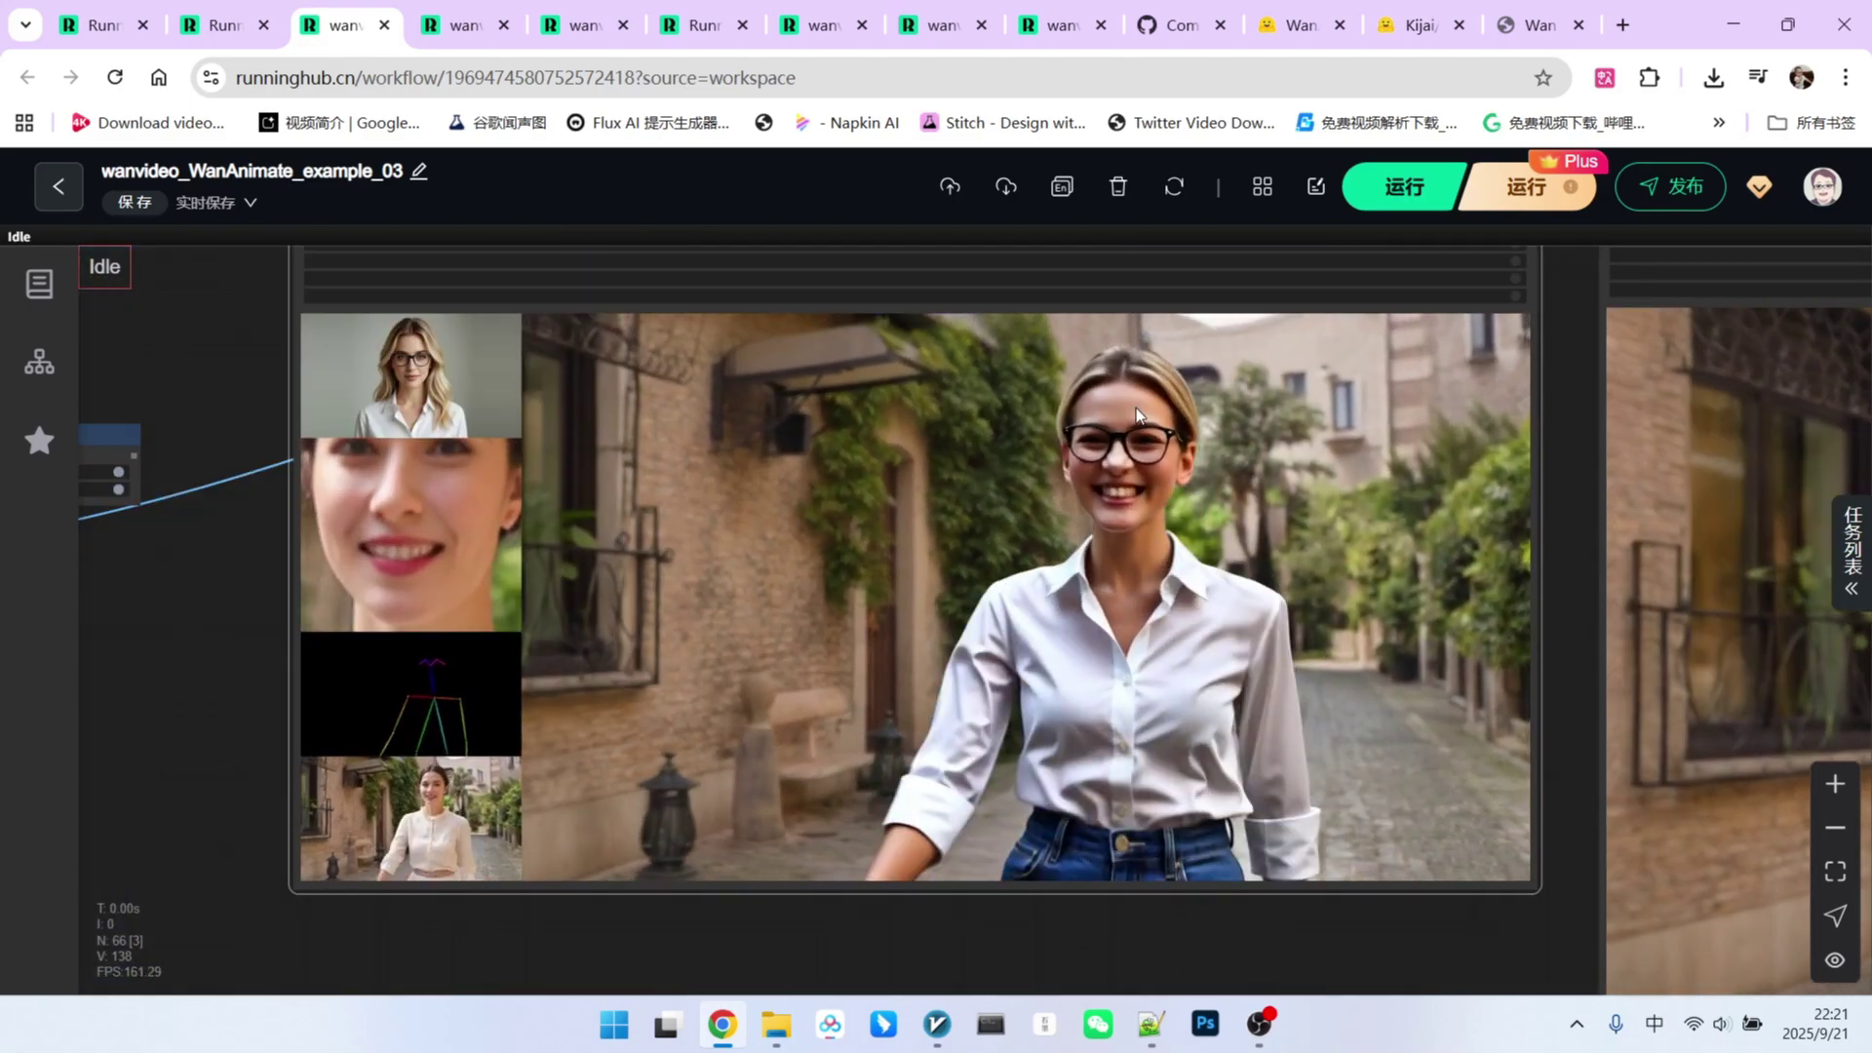
pyautogui.scroll(5, 1161, 495)
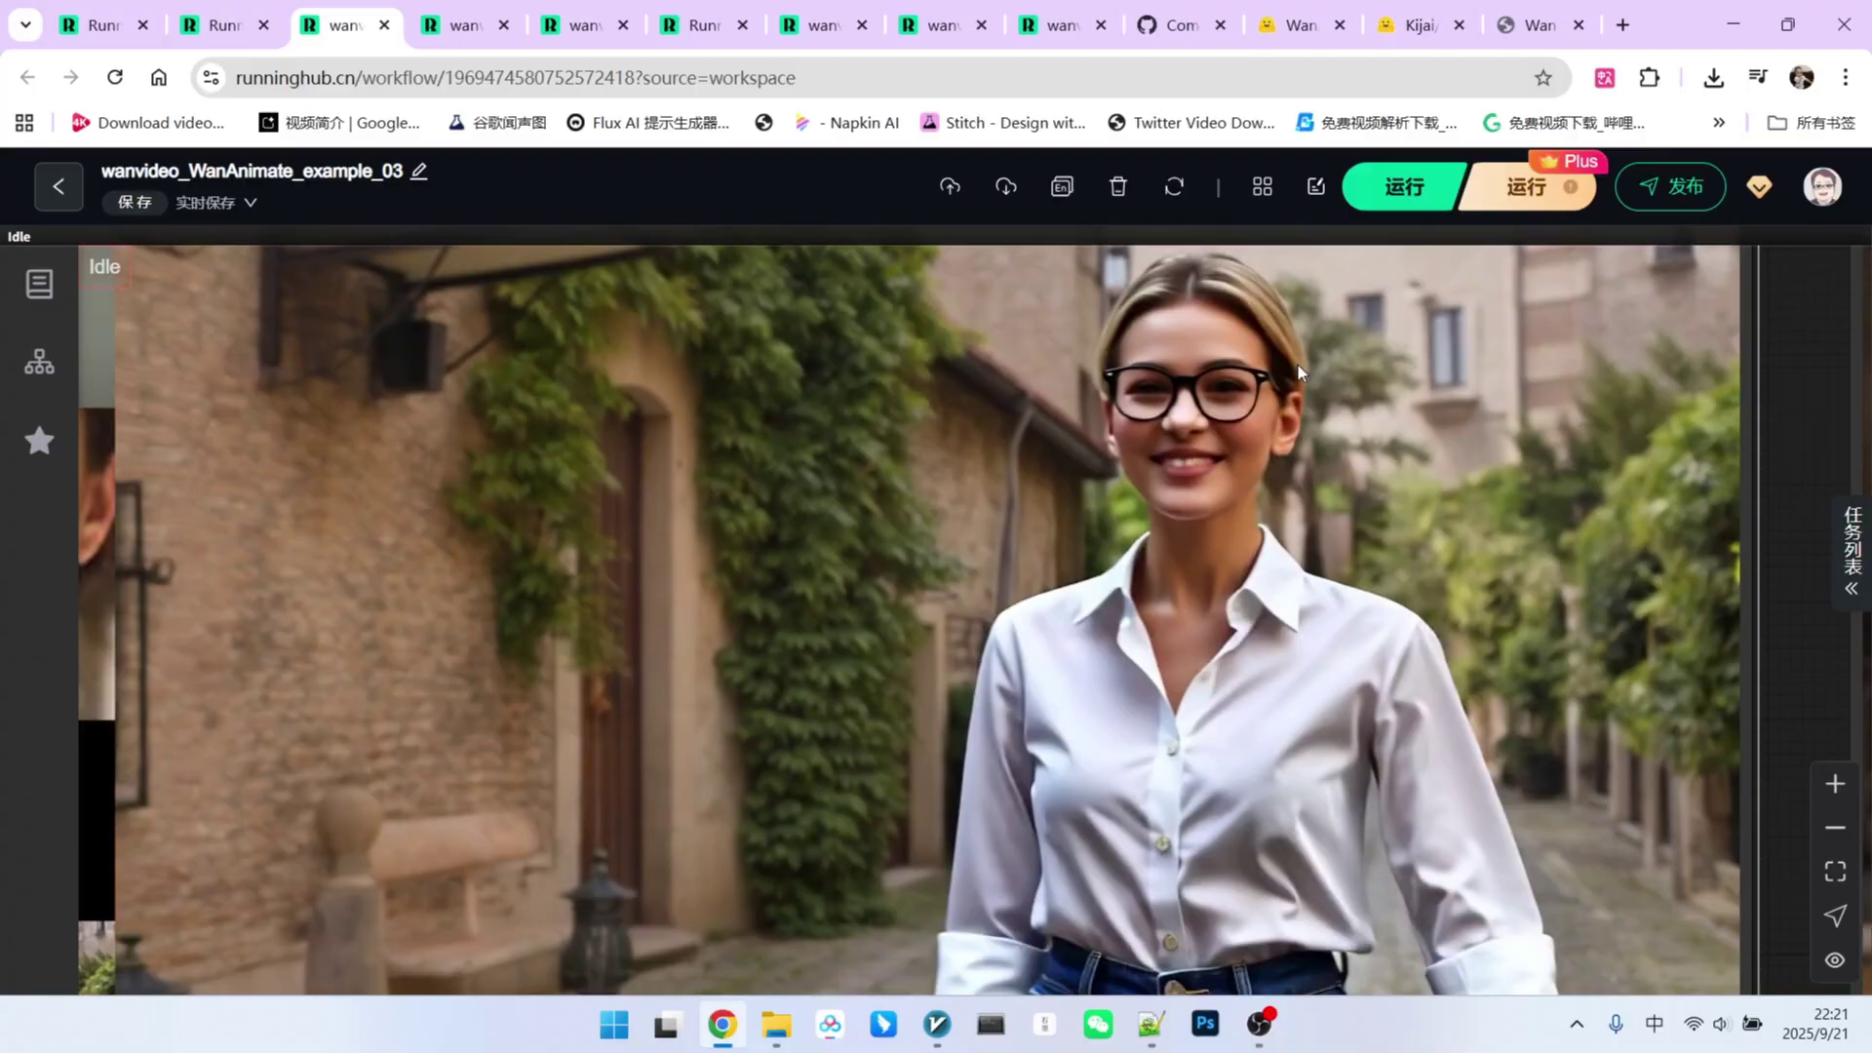
pyautogui.scroll(4, 1297, 364)
pyautogui.scroll(-6, 1087, 476)
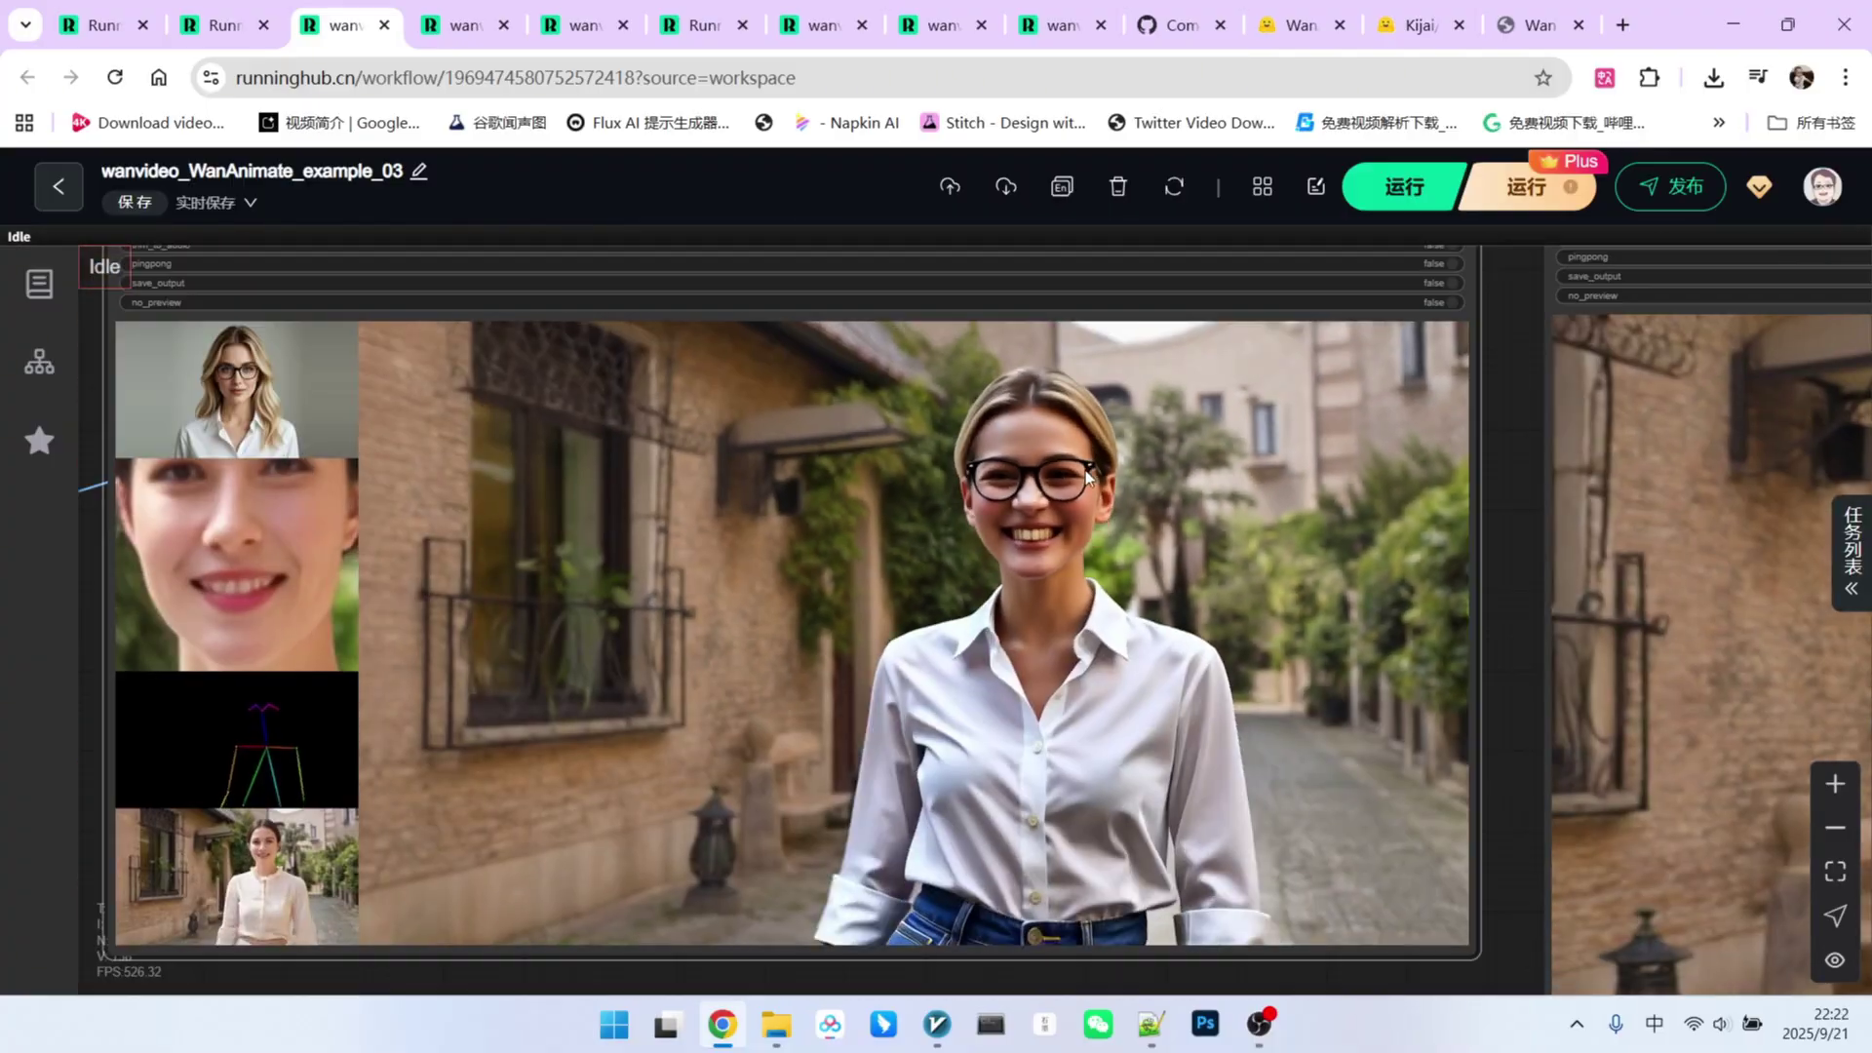
pyautogui.scroll(-4, 984, 827)
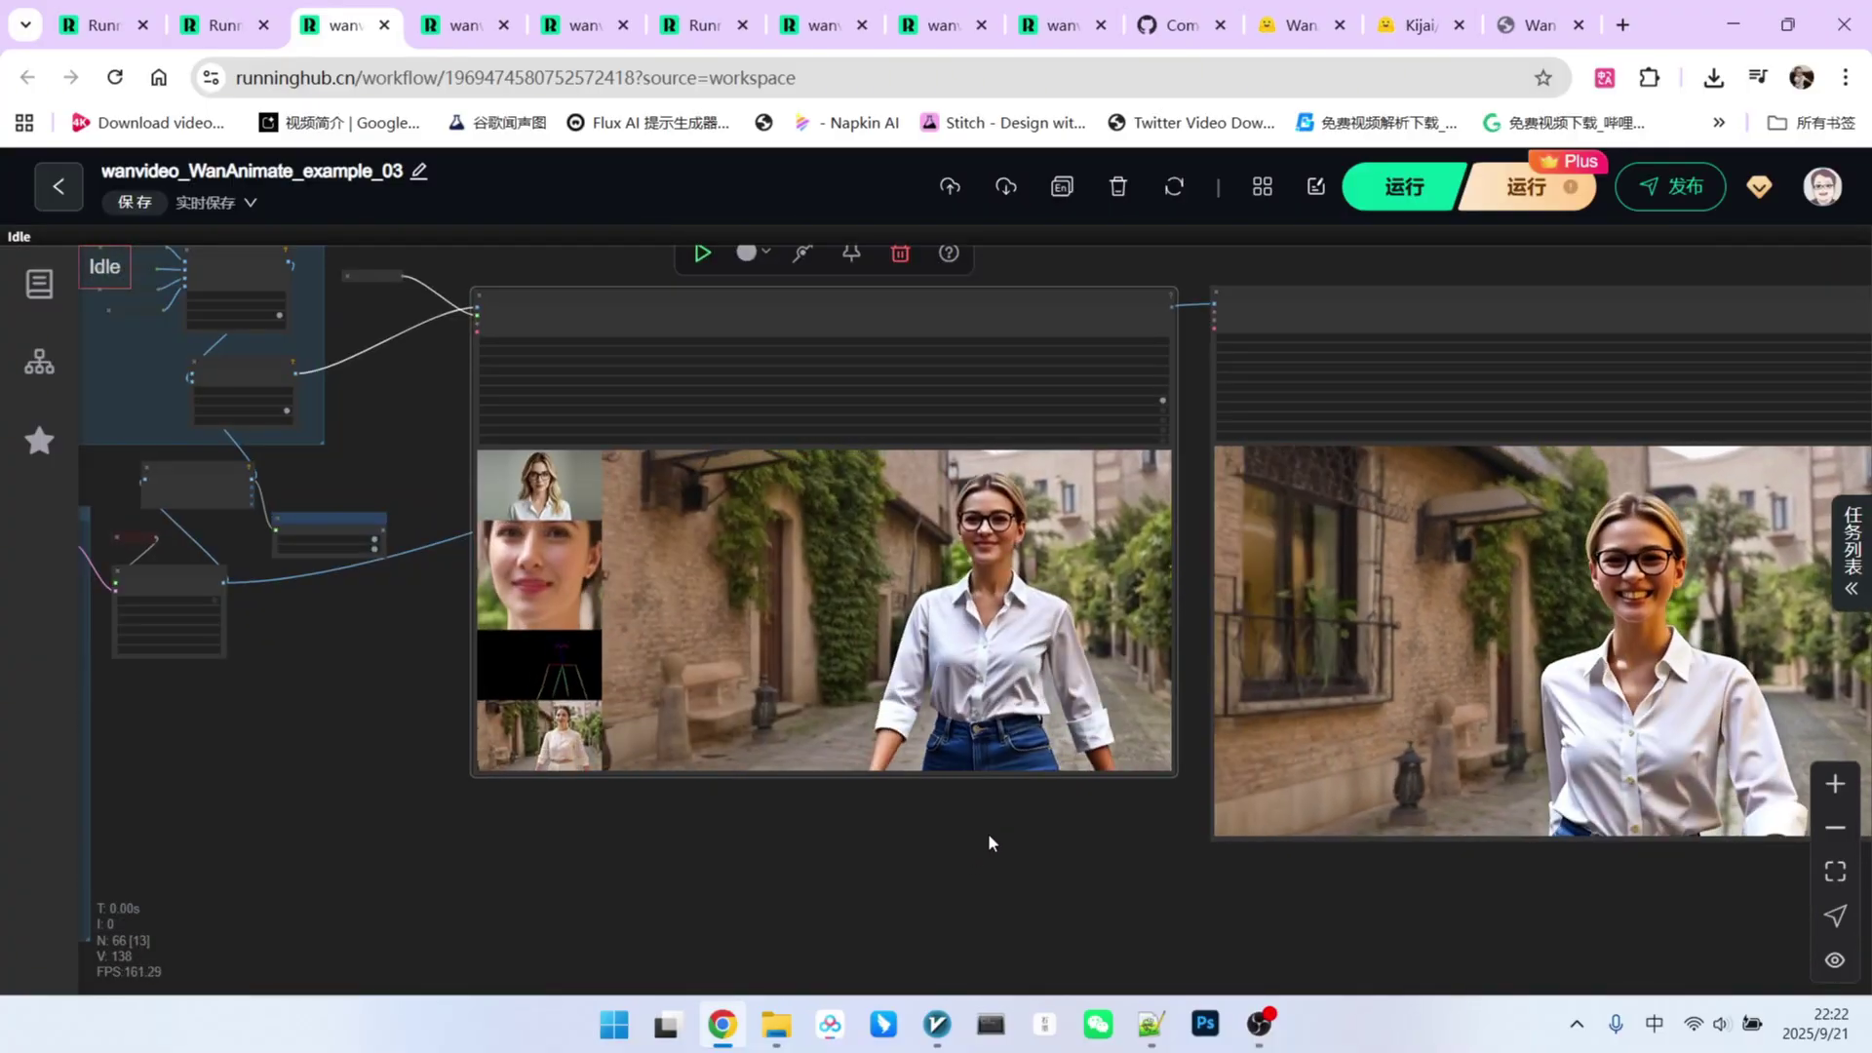
pyautogui.scroll(4, 988, 833)
pyautogui.scroll(4, 944, 397)
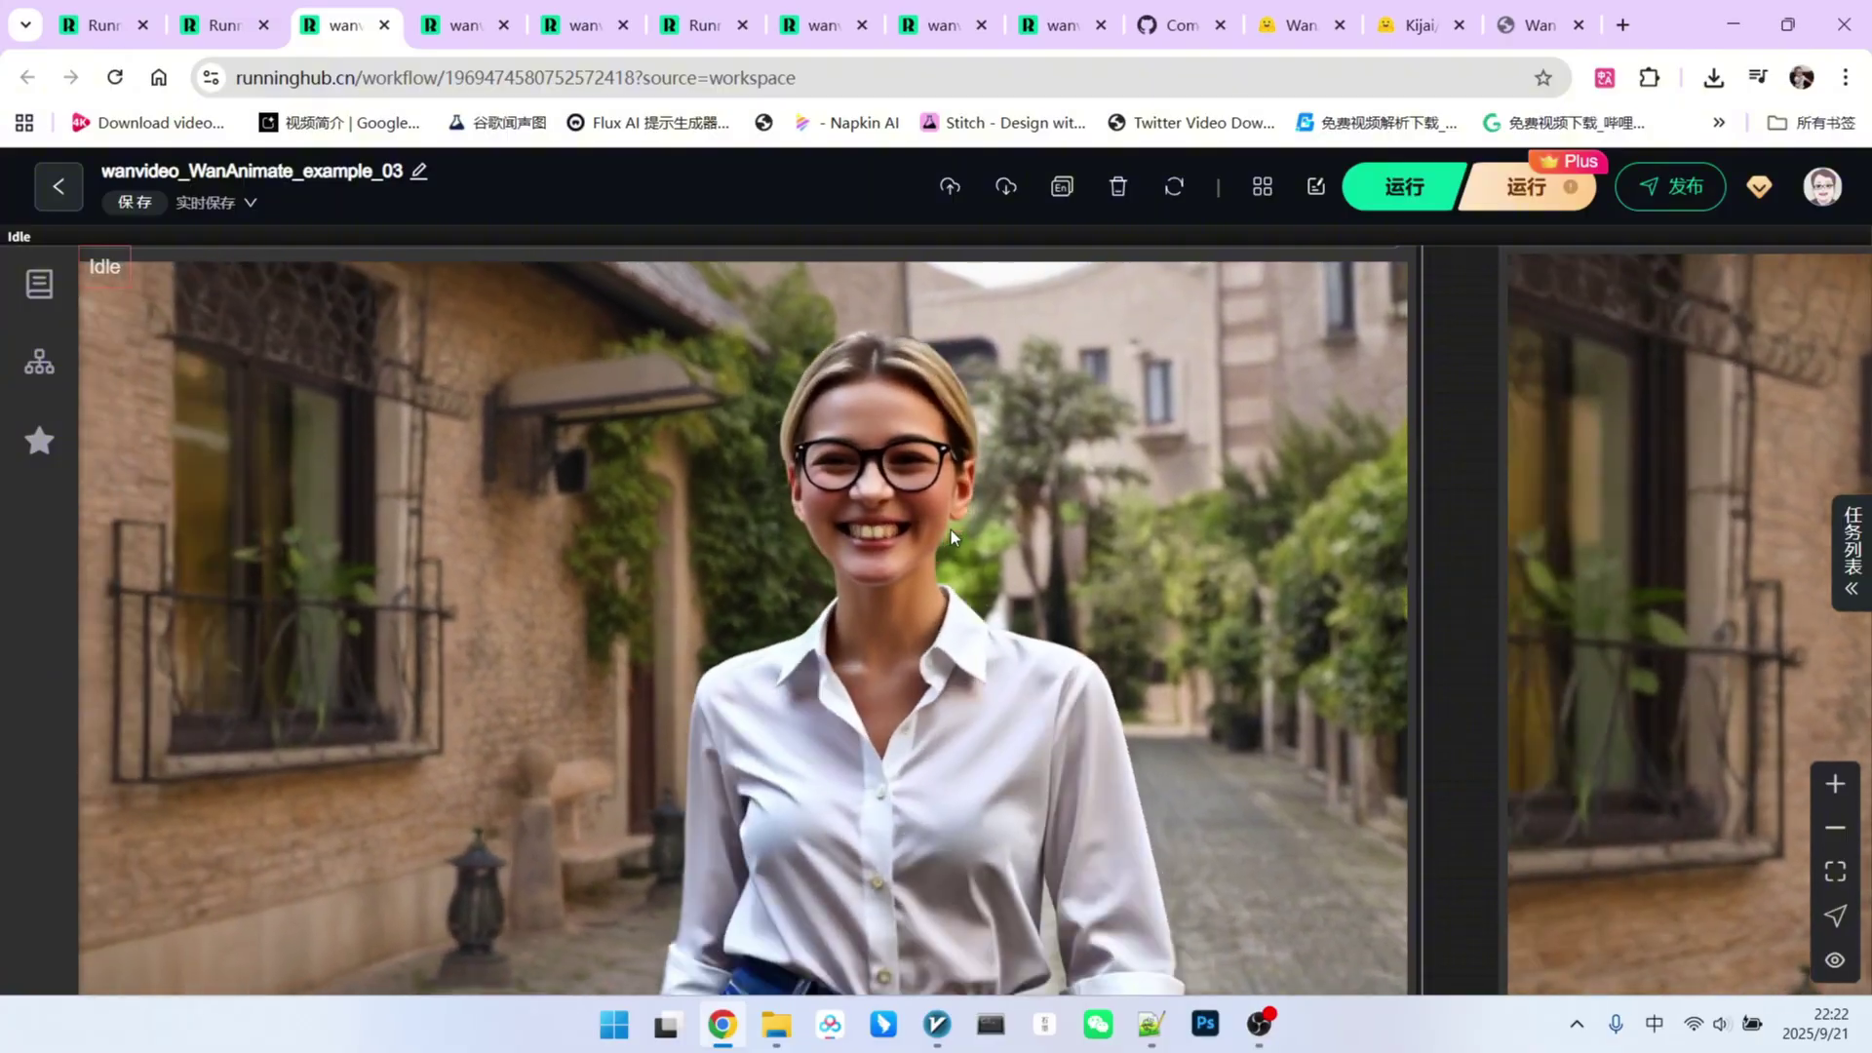
pyautogui.hotkey('ctrl', '8')
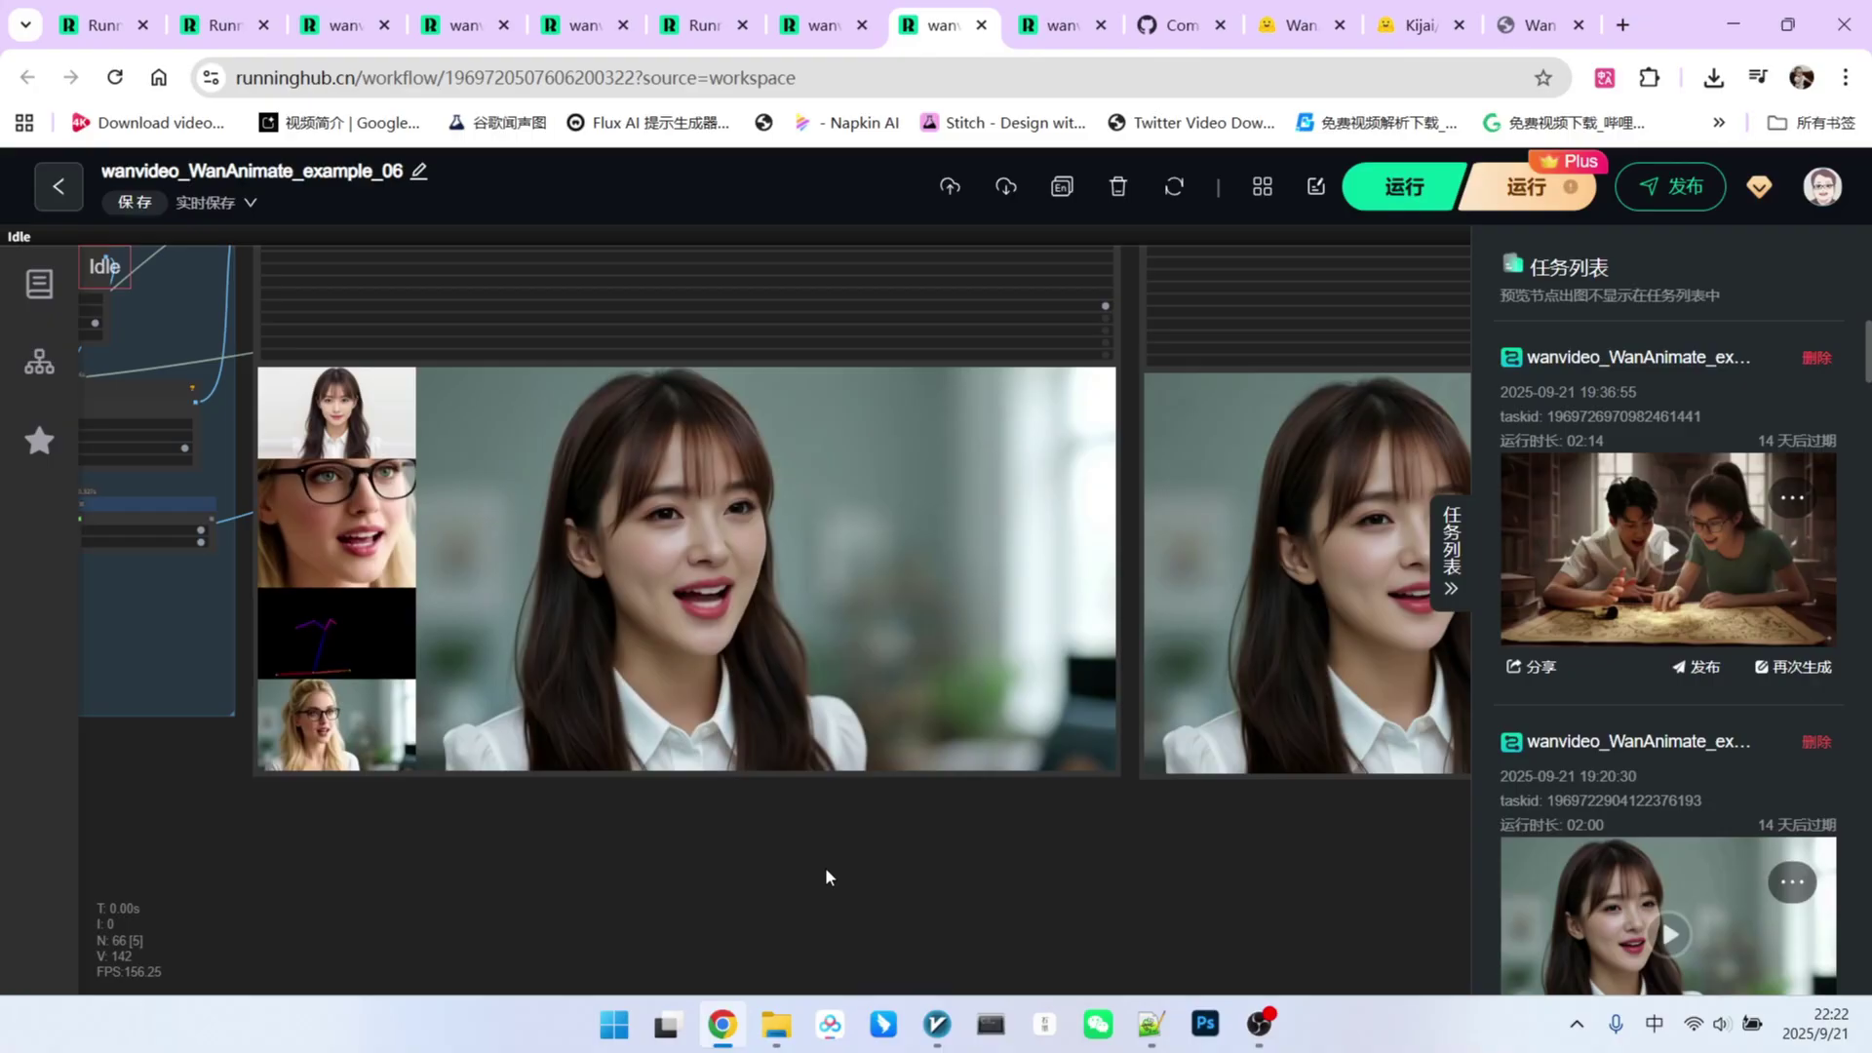
pyautogui.scroll(-2, 825, 868)
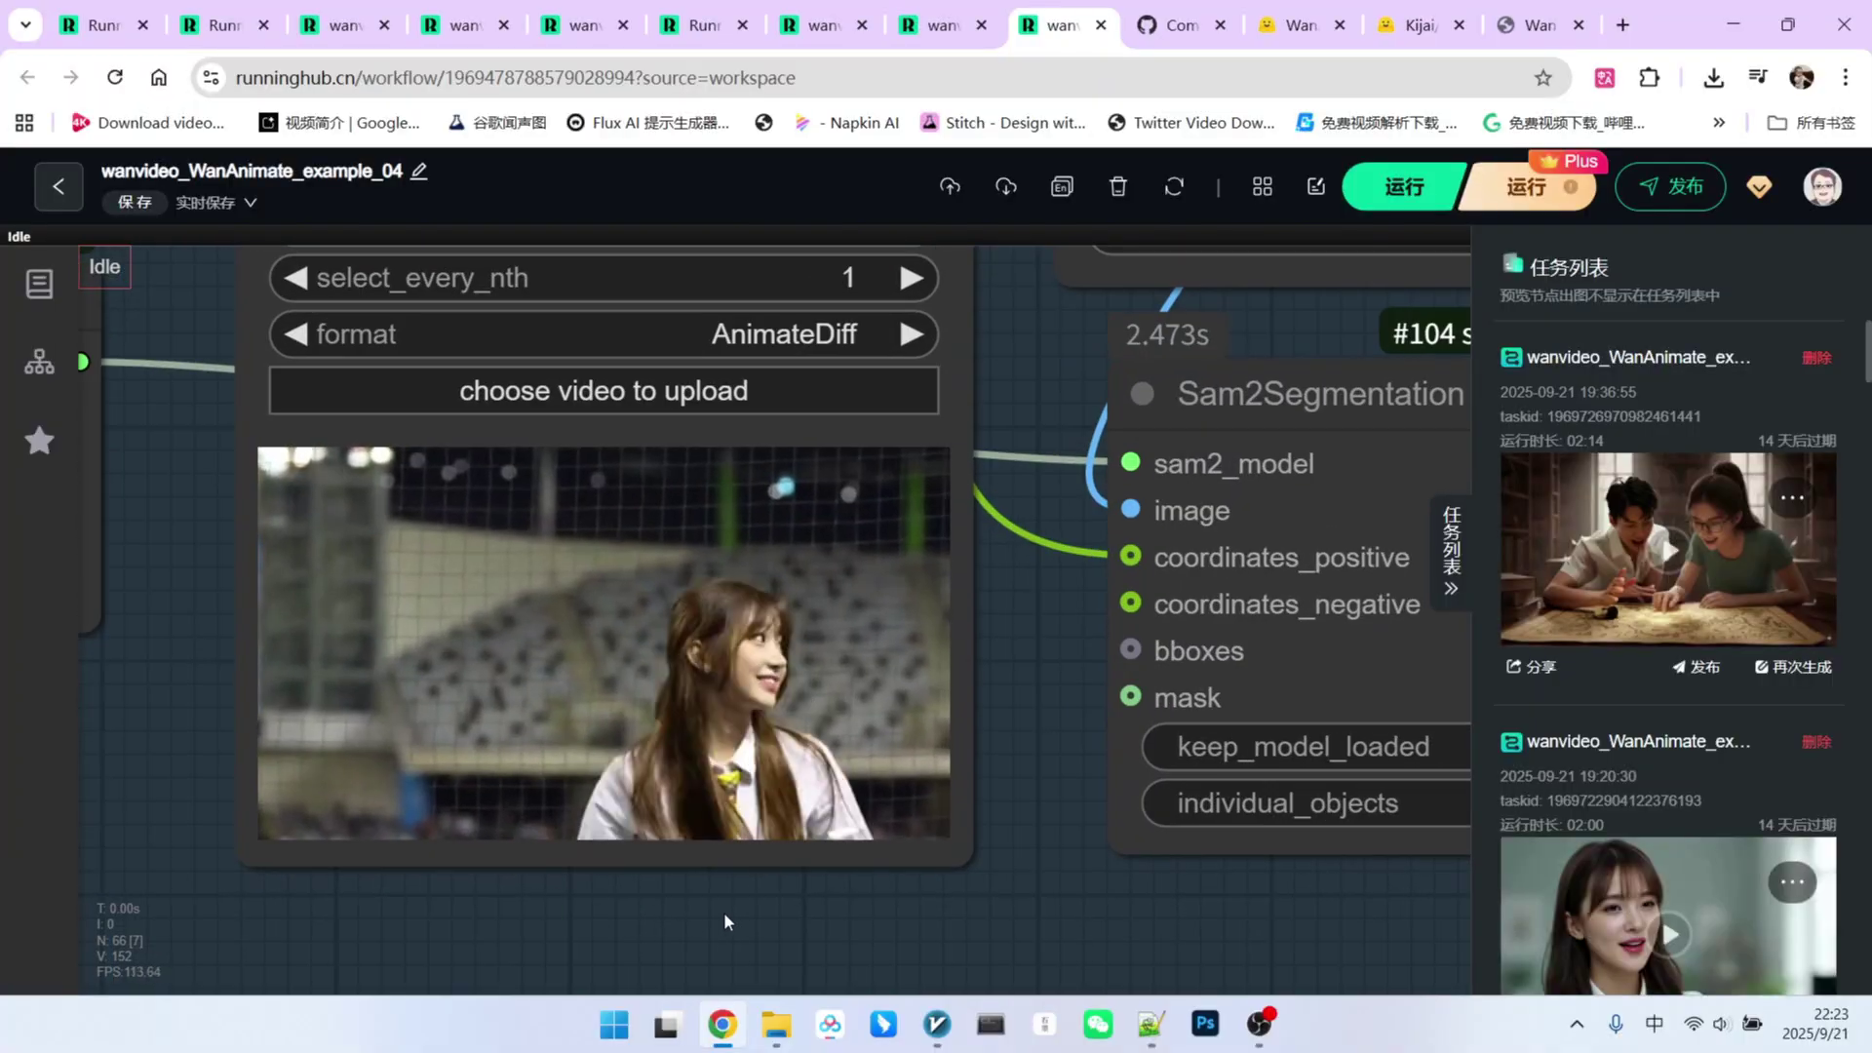
pyautogui.scroll(-1, 724, 910)
pyautogui.scroll(-1, 982, 877)
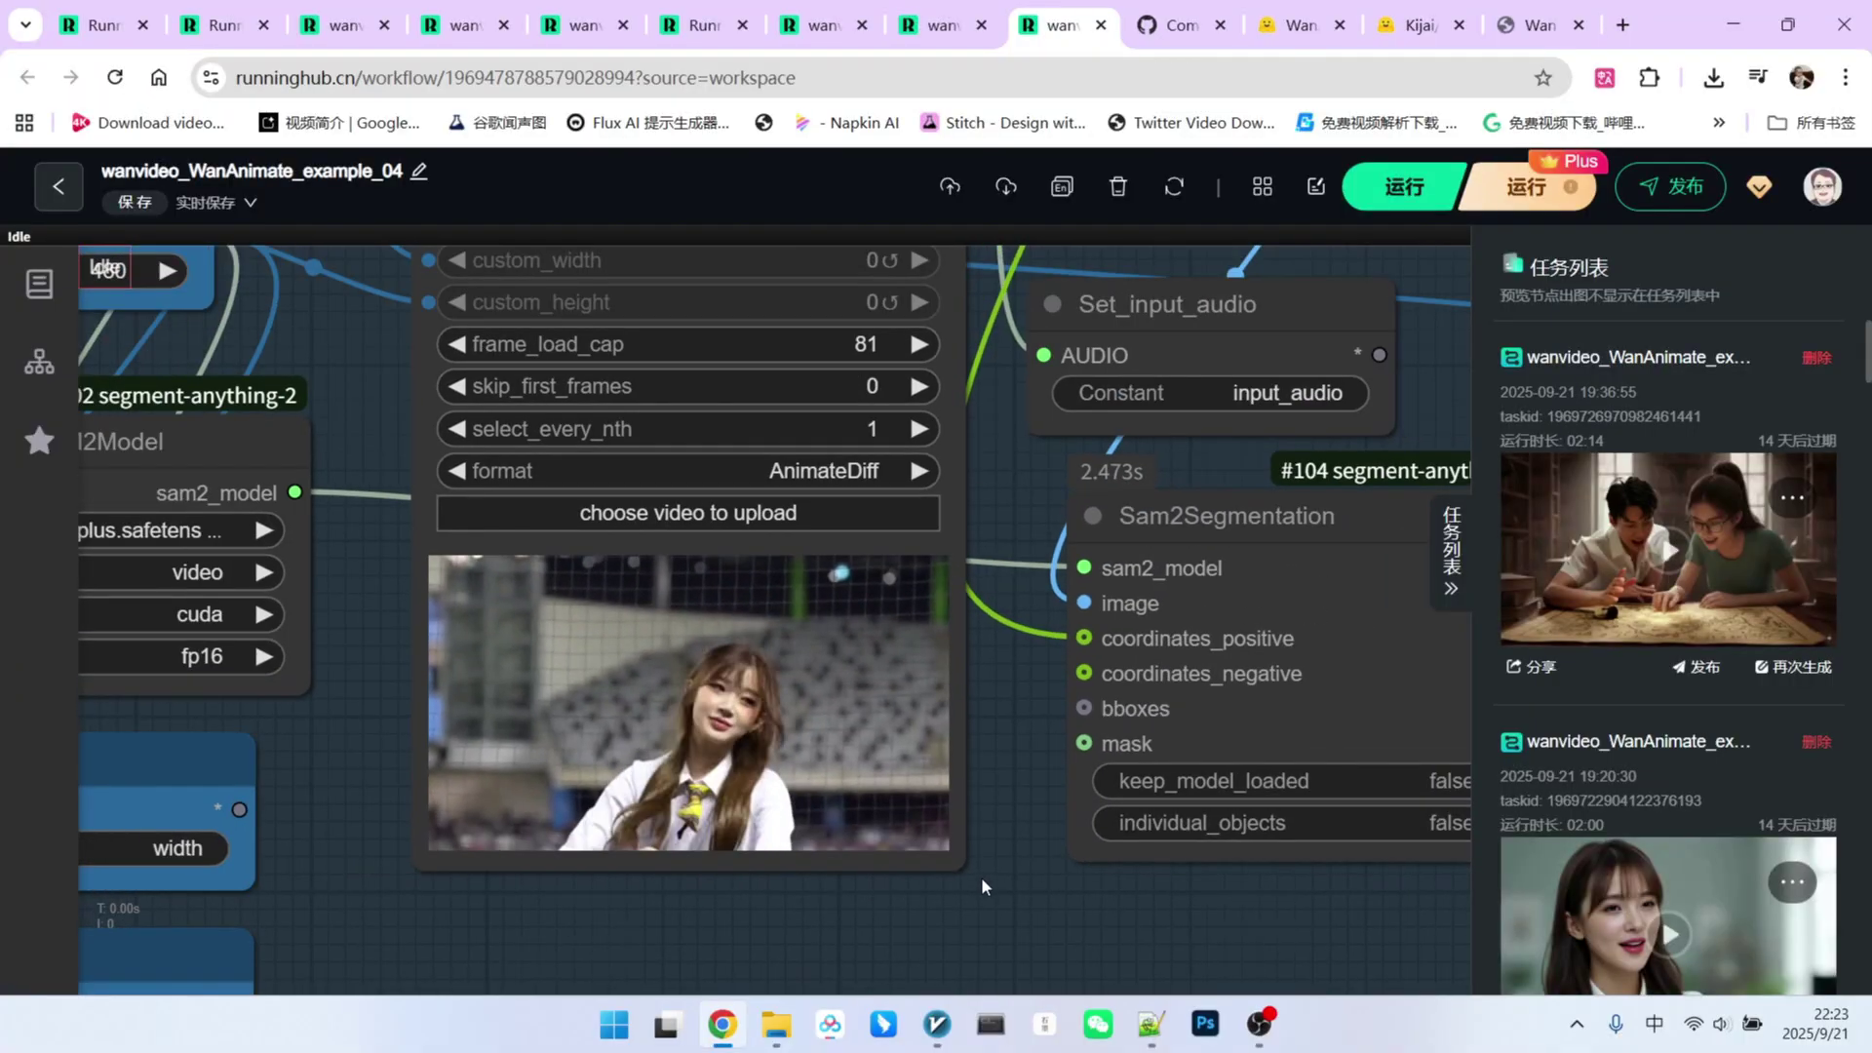
pyautogui.scroll(-3, 982, 876)
pyautogui.scroll(4, 858, 854)
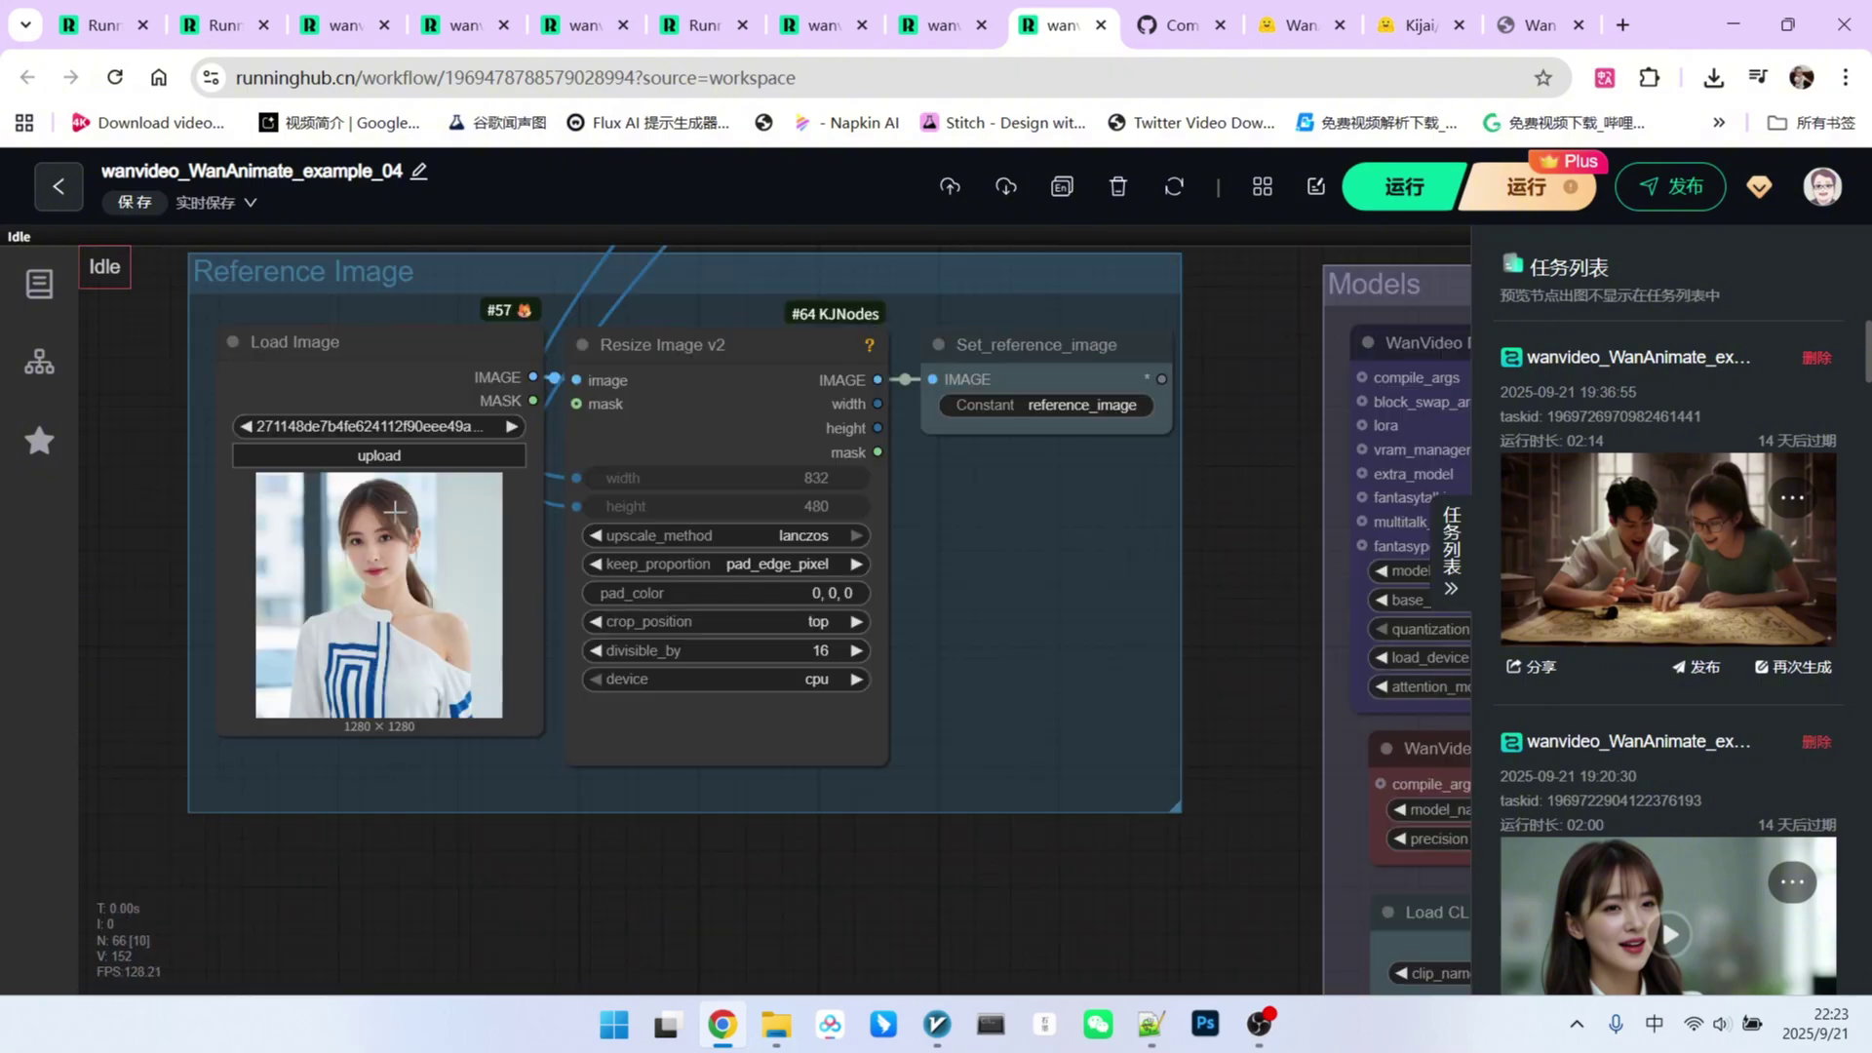
pyautogui.scroll(-2, 273, 764)
pyautogui.scroll(-3, 1097, 951)
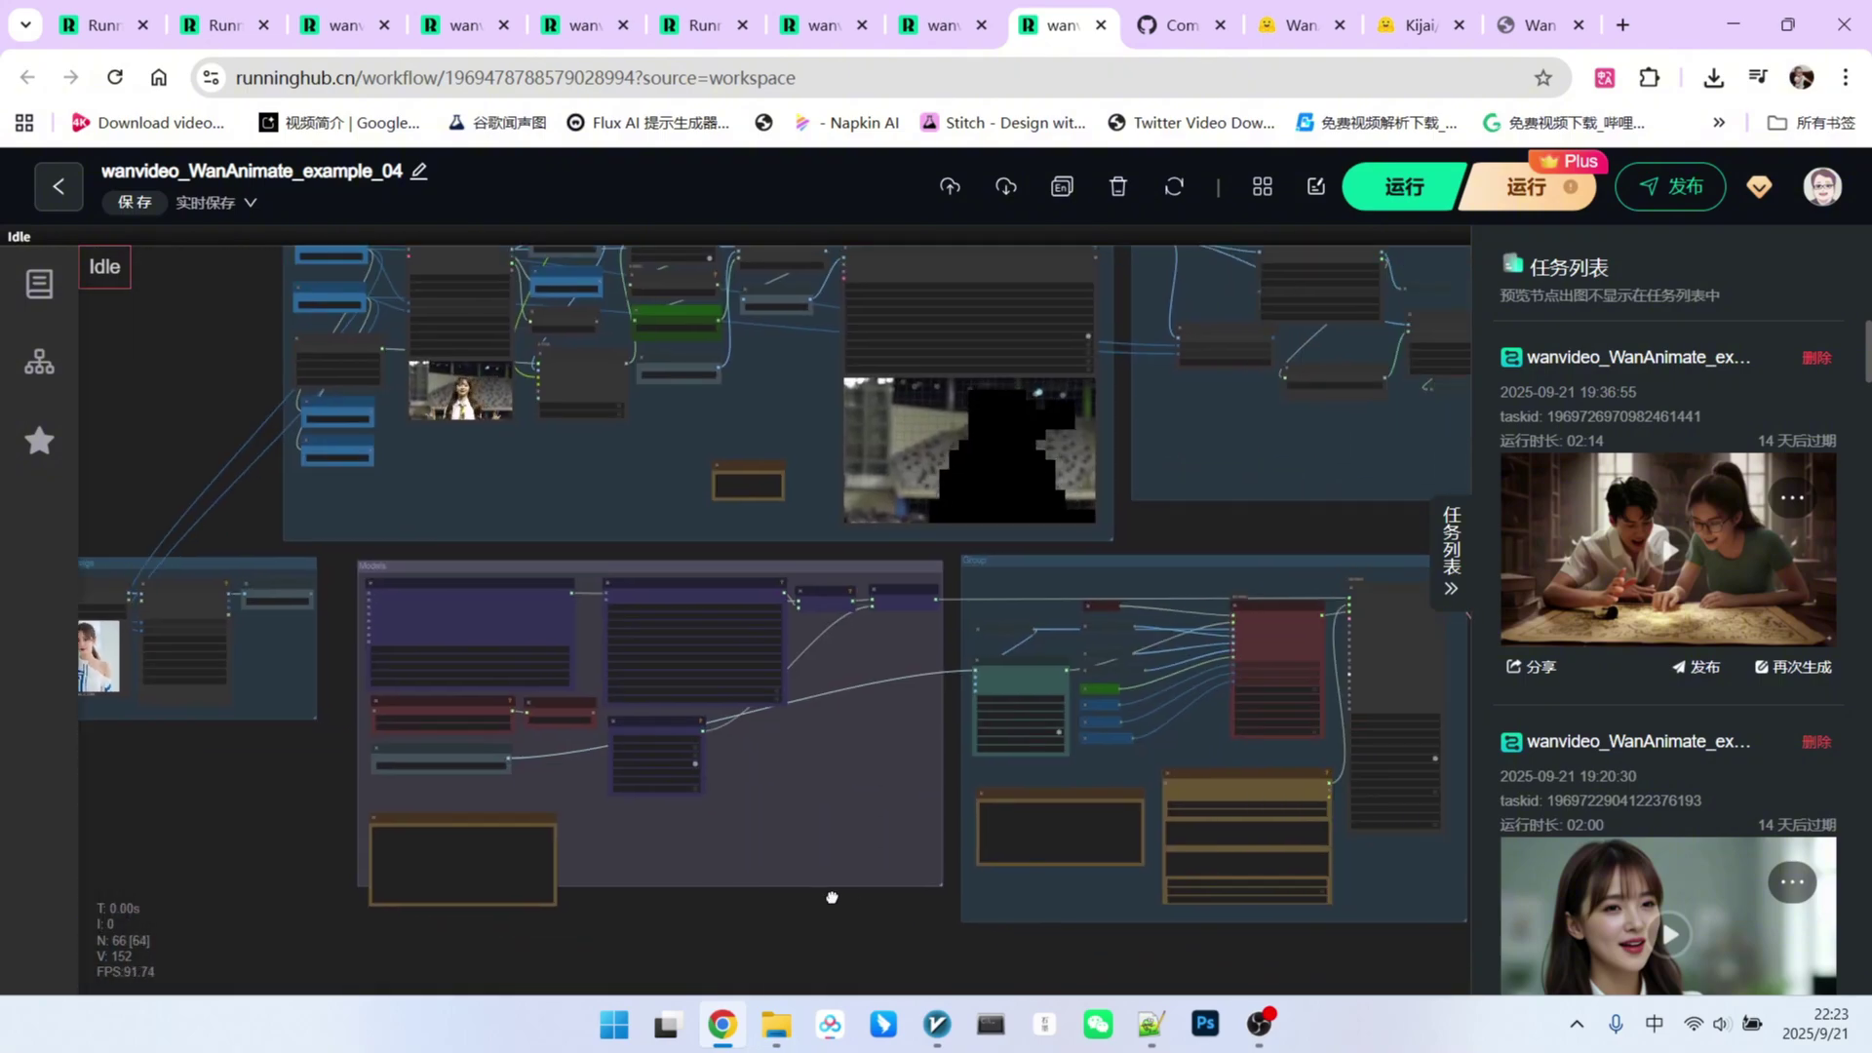
pyautogui.moveTo(835, 922); pyautogui.dragTo(224, 764)
pyautogui.scroll(3, 1037, 848)
pyautogui.scroll(2, 868, 859)
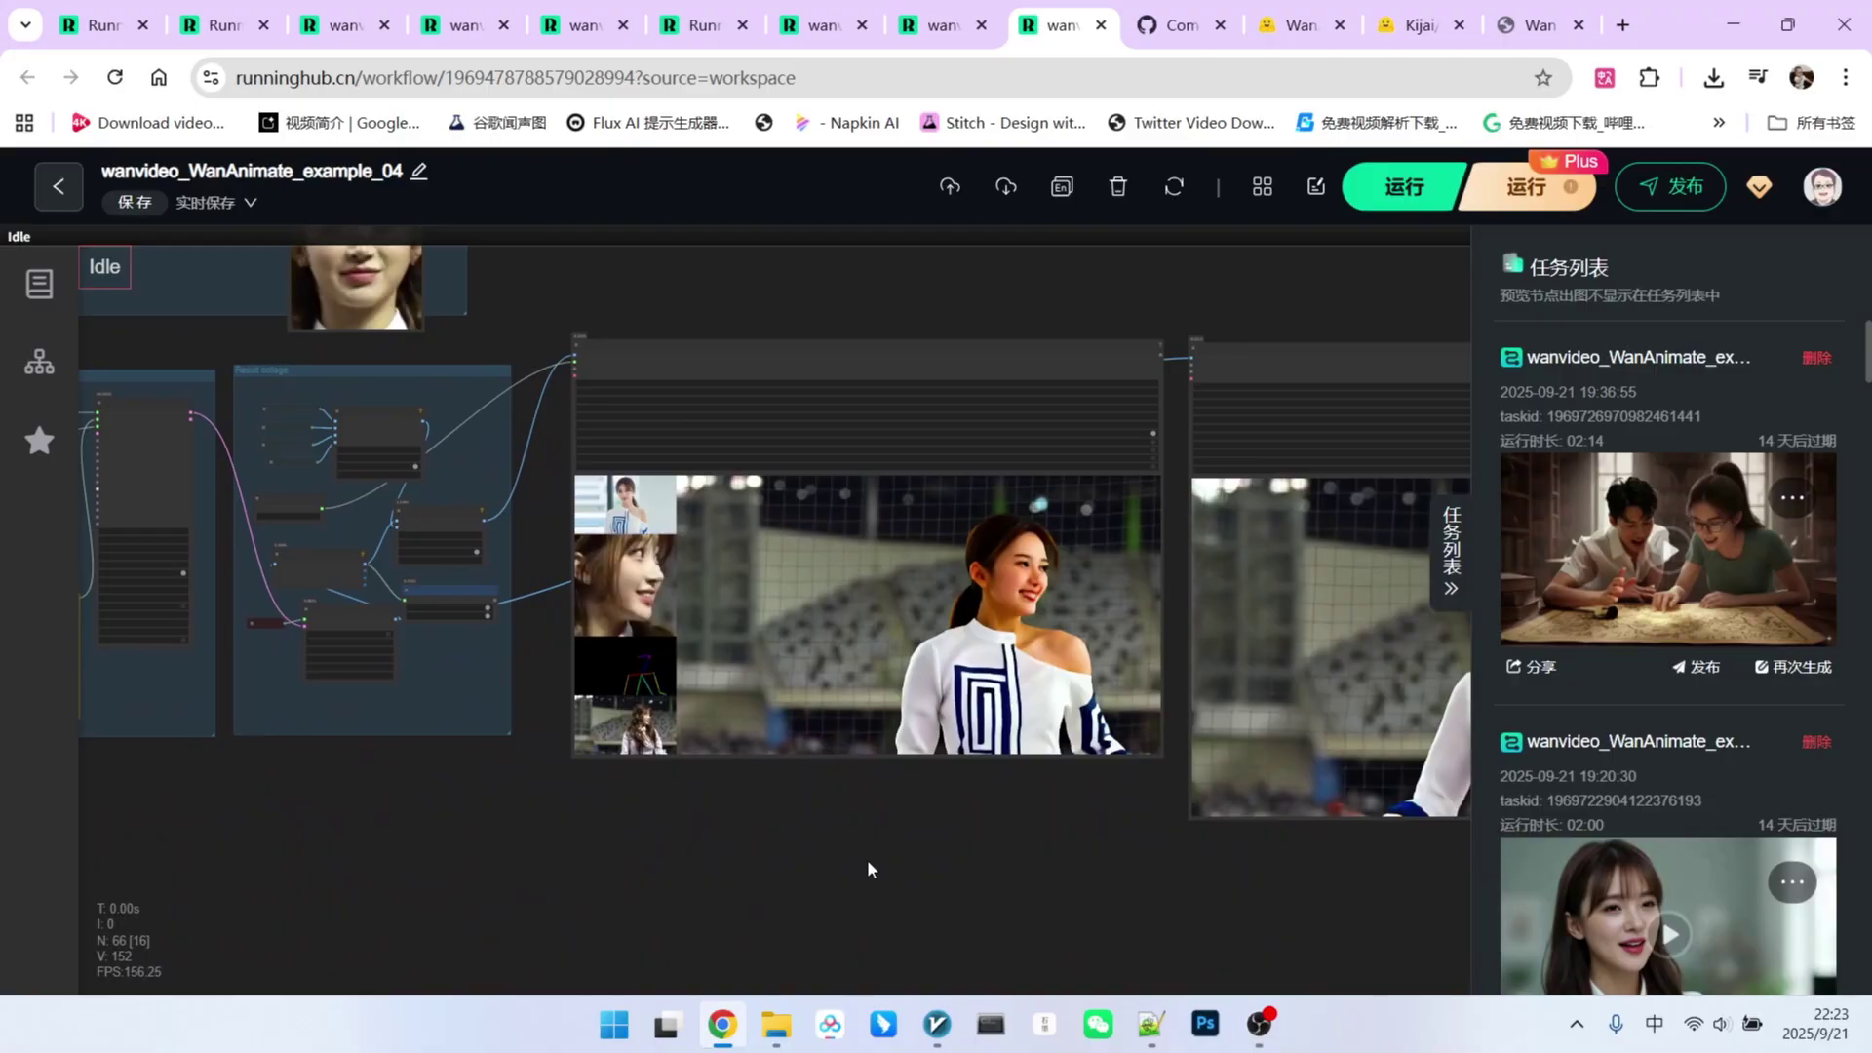
pyautogui.scroll(3, 868, 859)
pyautogui.scroll(3, 1160, 642)
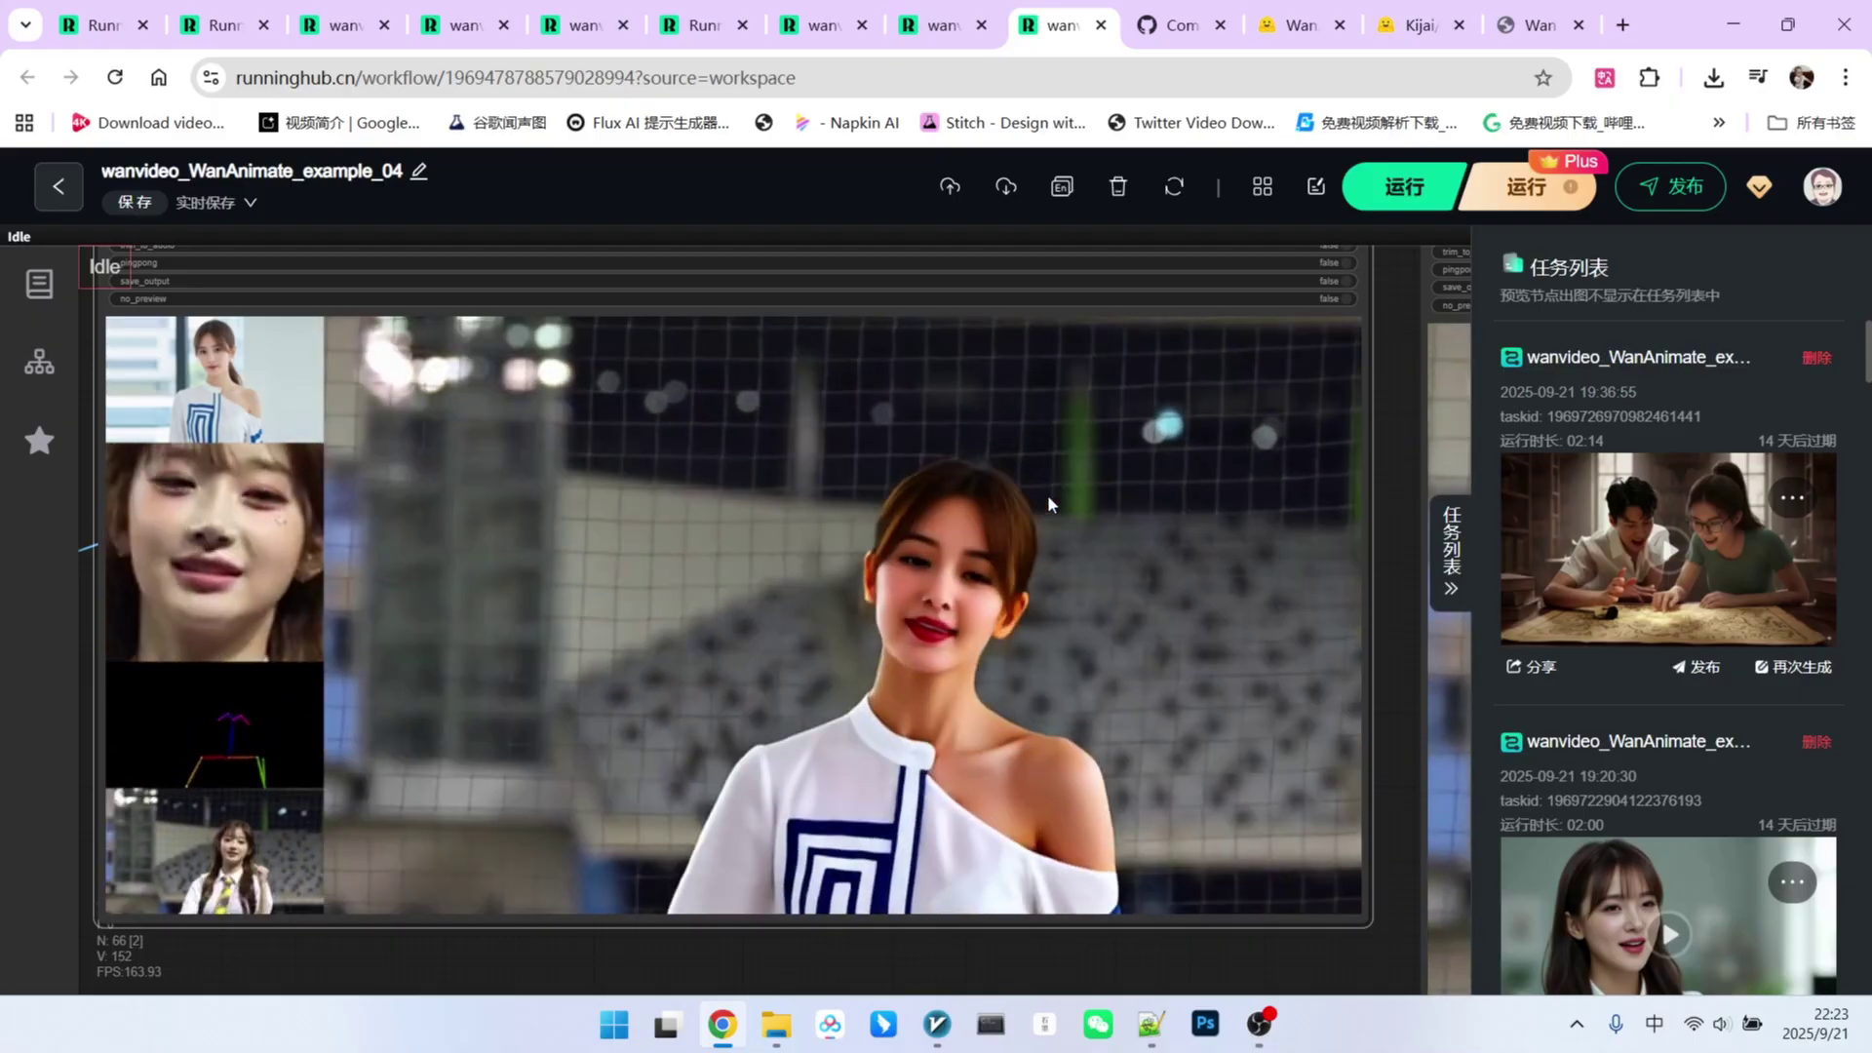
pyautogui.scroll(-2, 1006, 558)
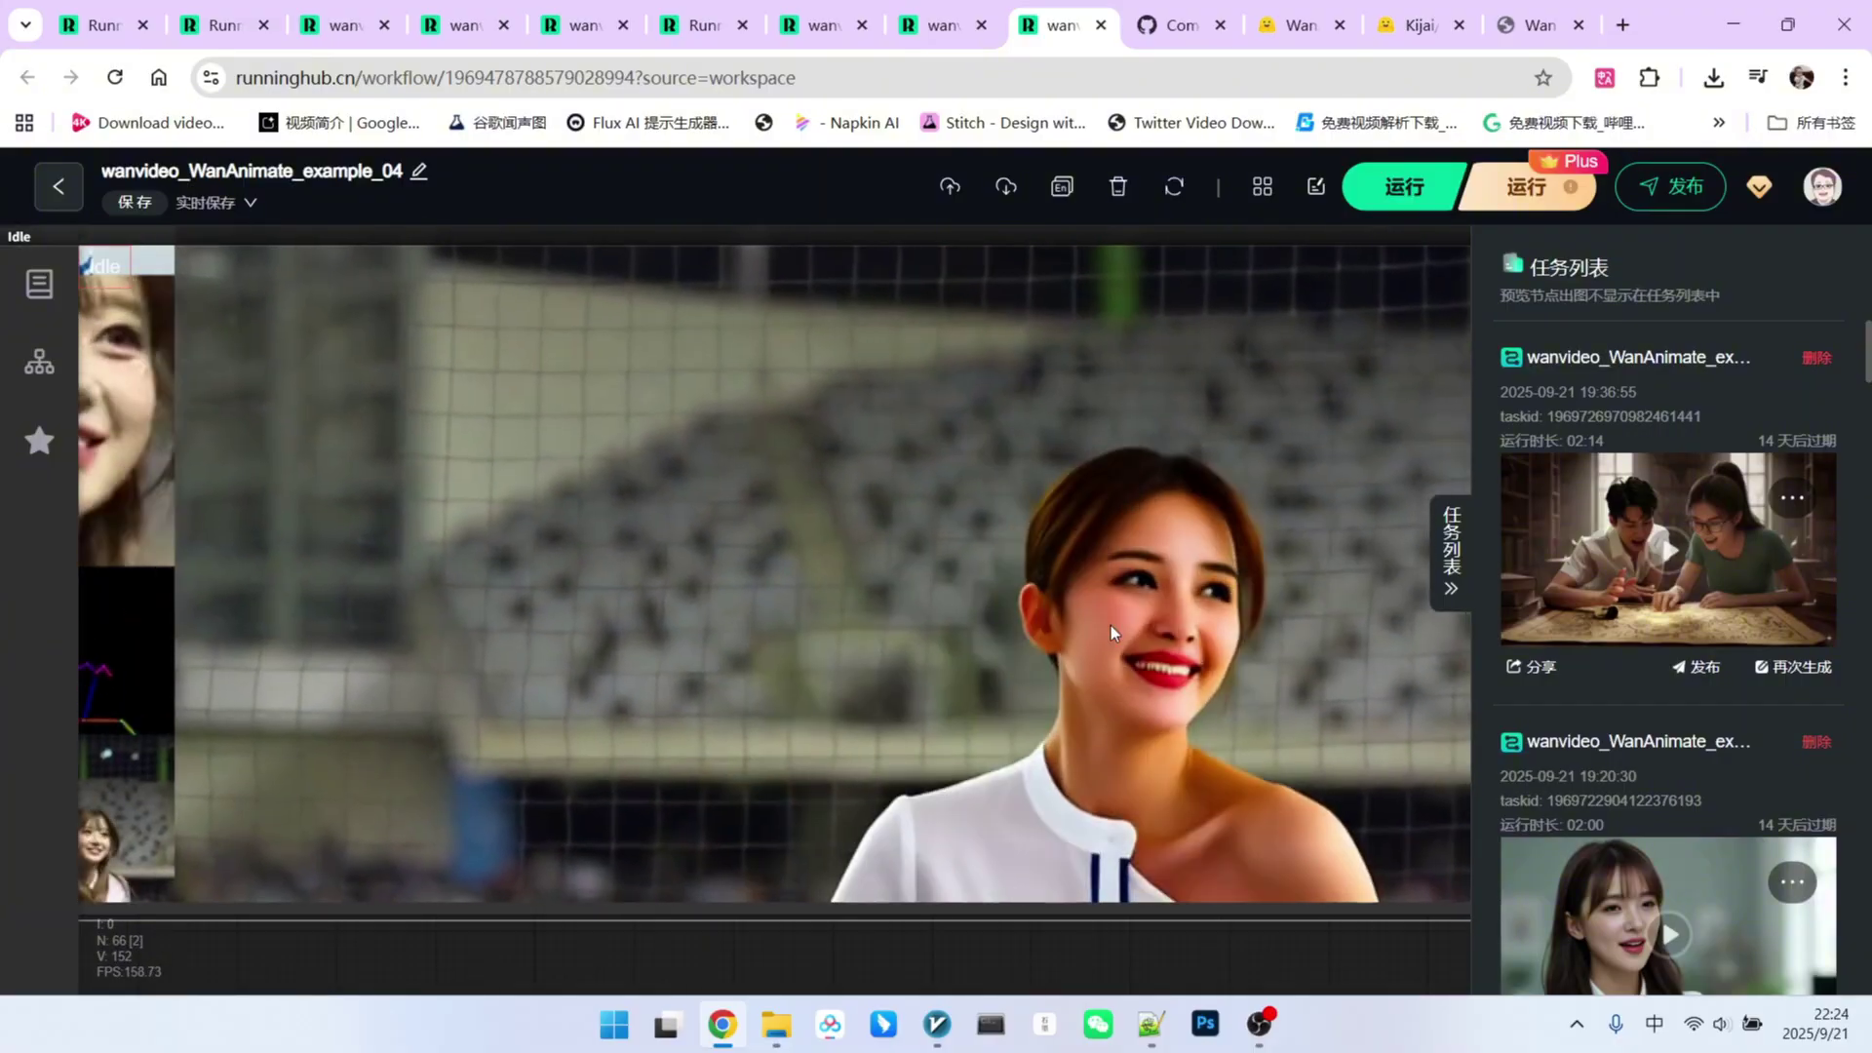
pyautogui.scroll(-4, 1193, 529)
pyautogui.moveTo(547, 729); pyautogui.dragTo(747, 724)
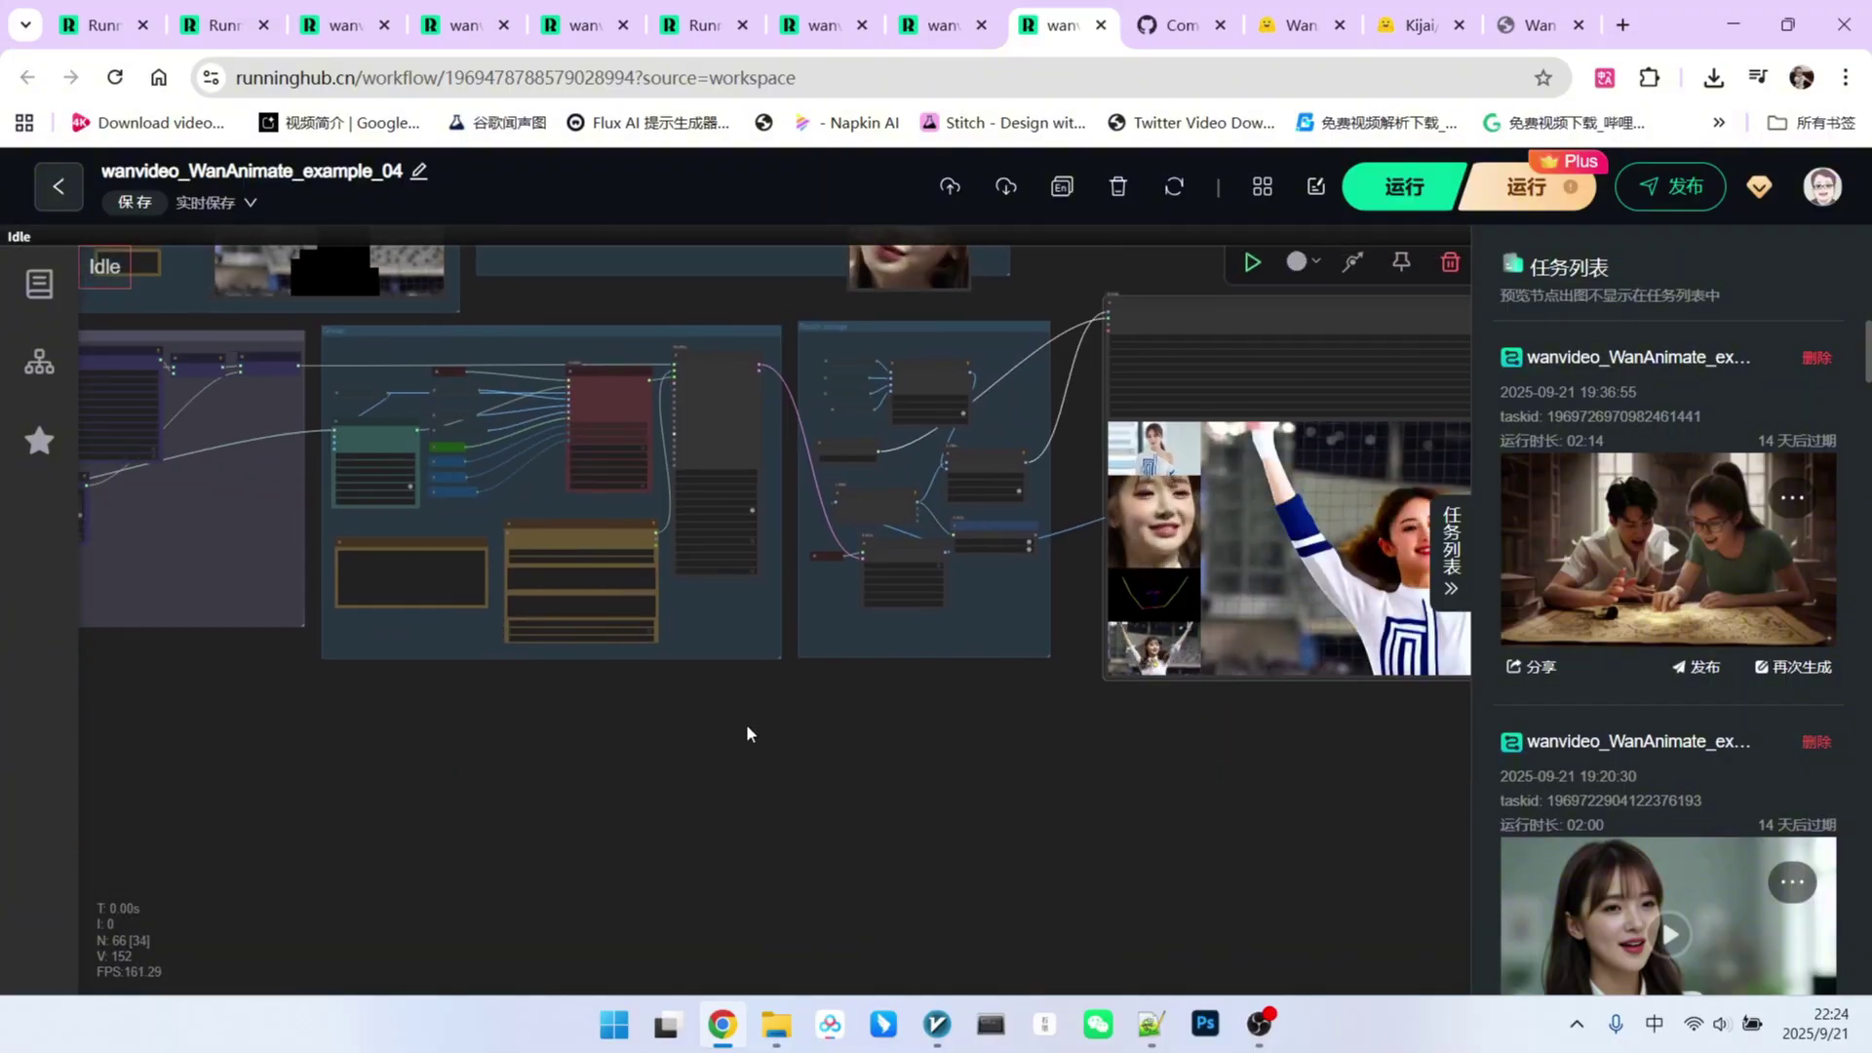
pyautogui.scroll(3, 563, 466)
pyautogui.scroll(3, 563, 466)
pyautogui.scroll(3, 631, 479)
pyautogui.scroll(3, 742, 438)
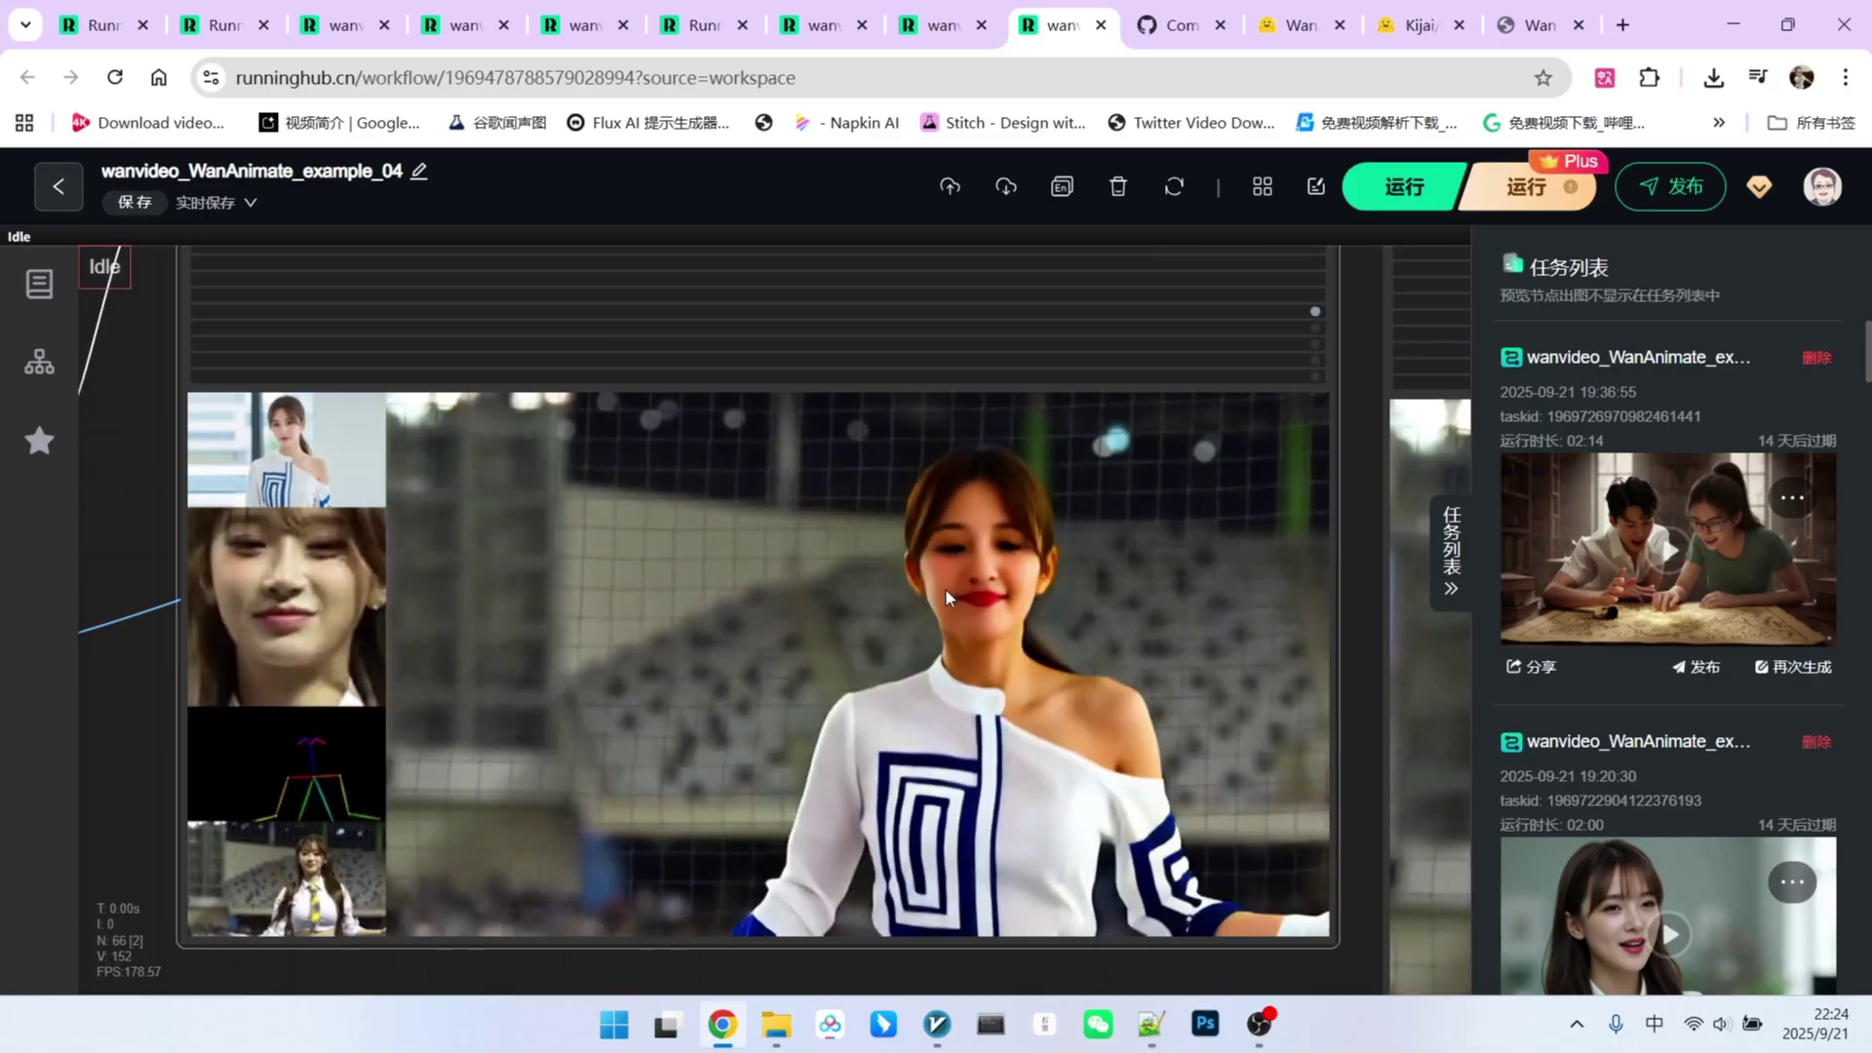
pyautogui.scroll(-3, 929, 571)
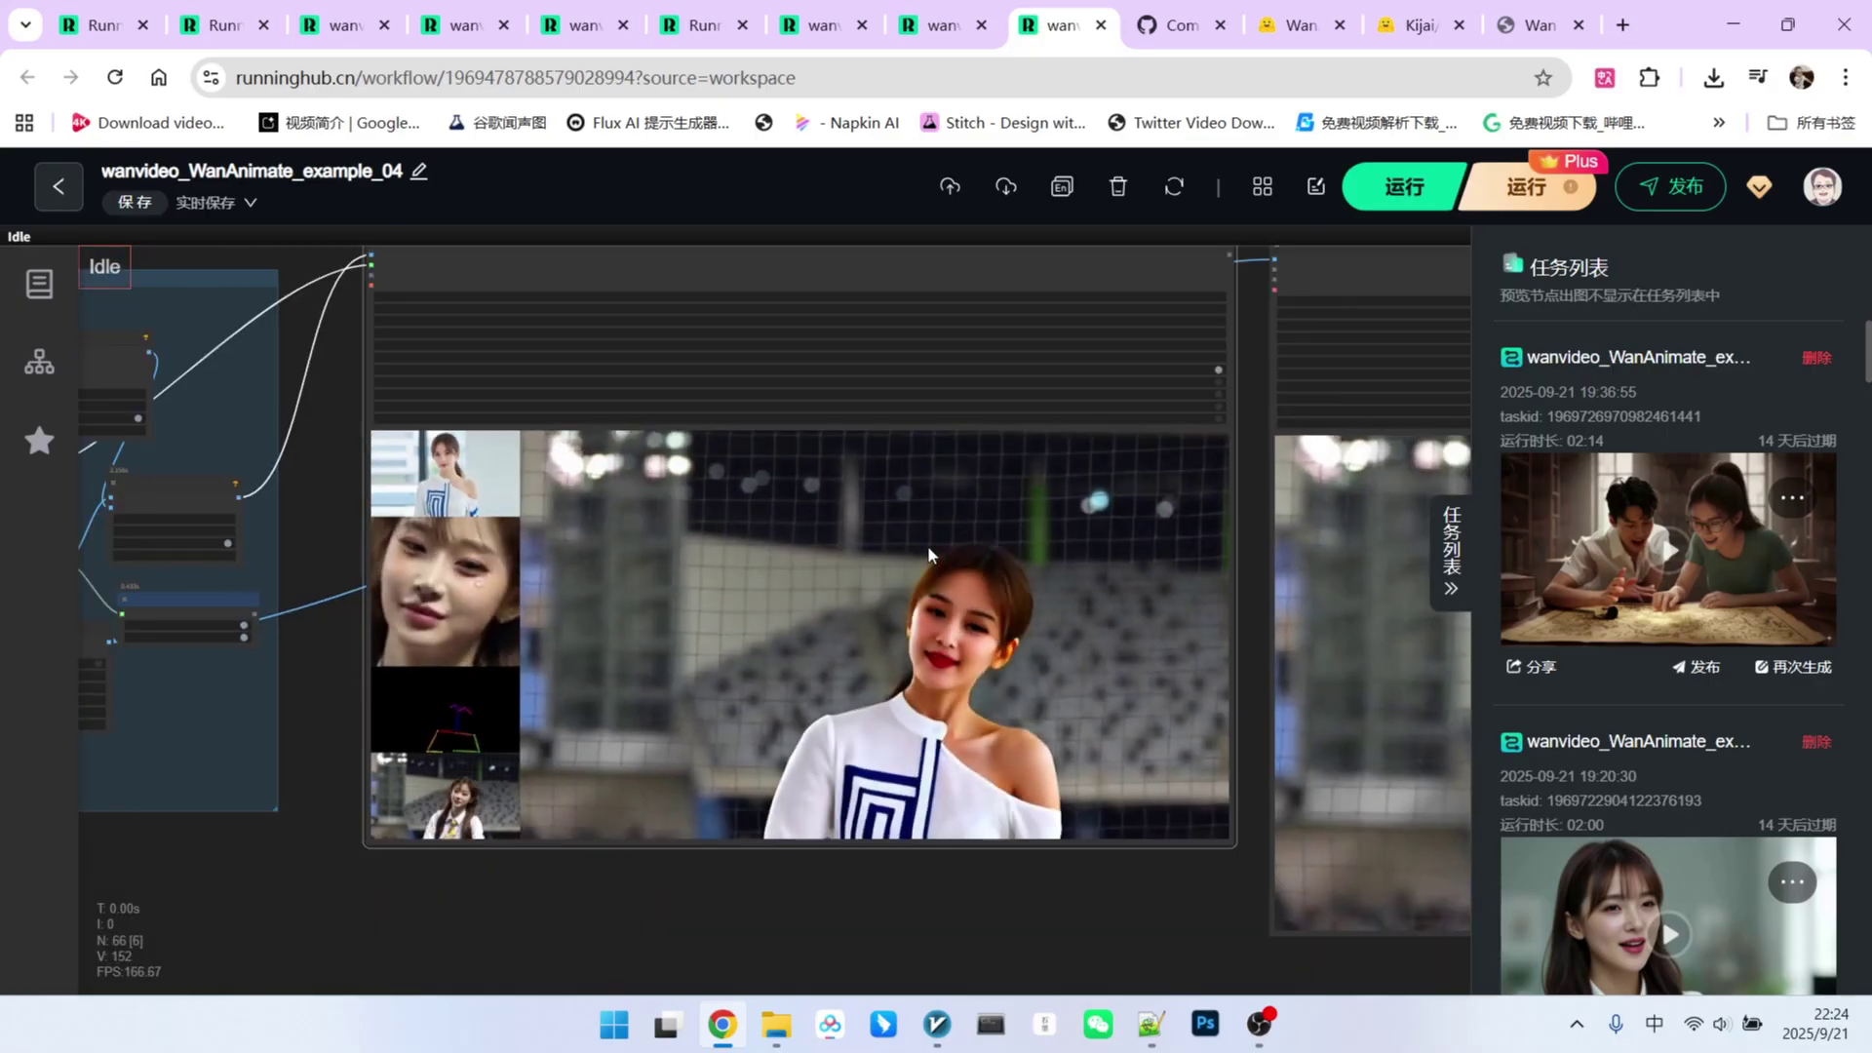